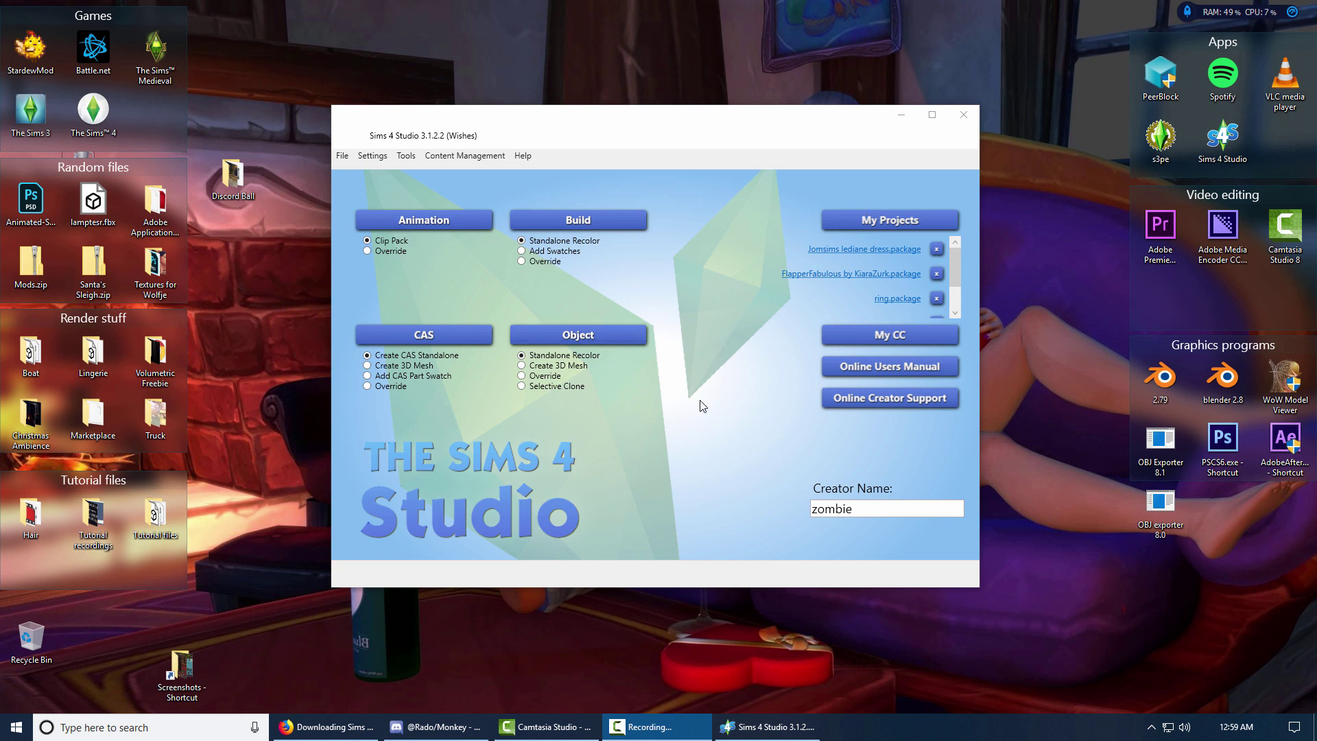
- Look at the Sims 4 Studio download thread in the browser and return to the program
{"action": "left_click", "coordinate": [328, 726]}
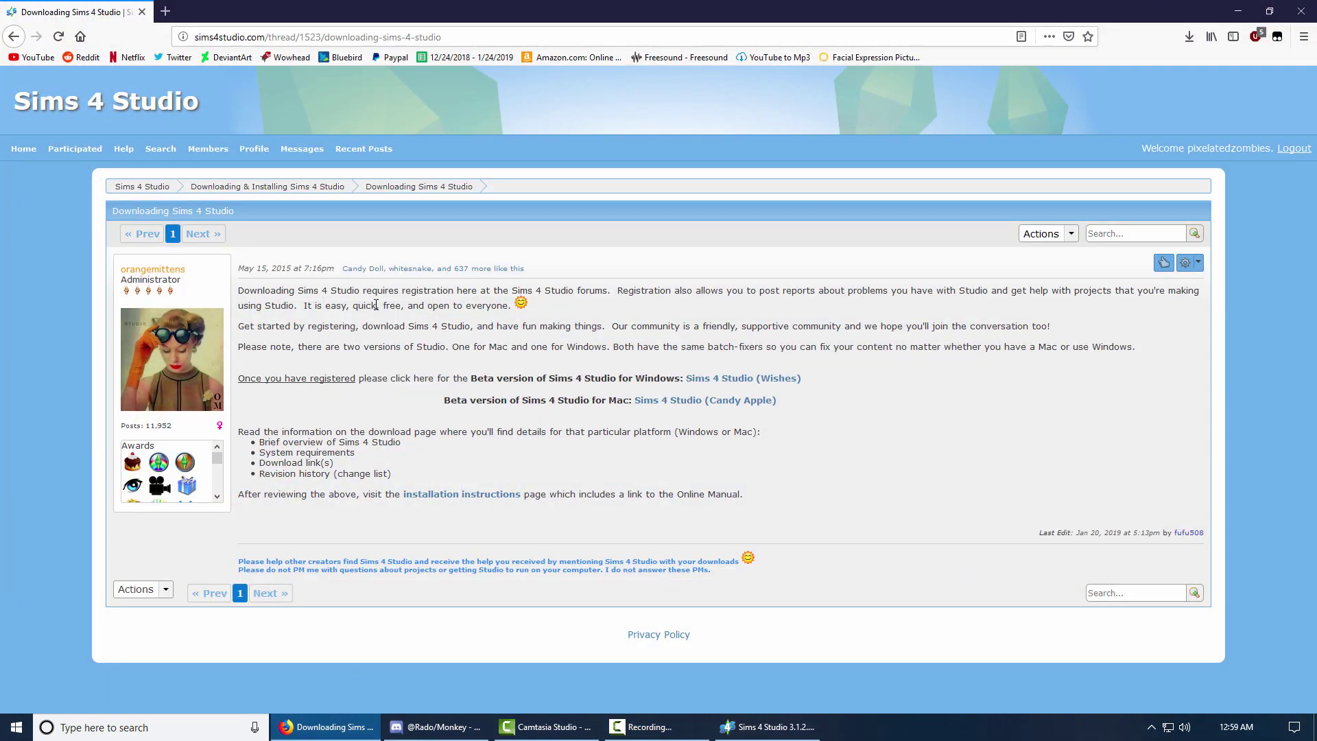
{"action": "left_click", "coordinate": [1238, 11]}
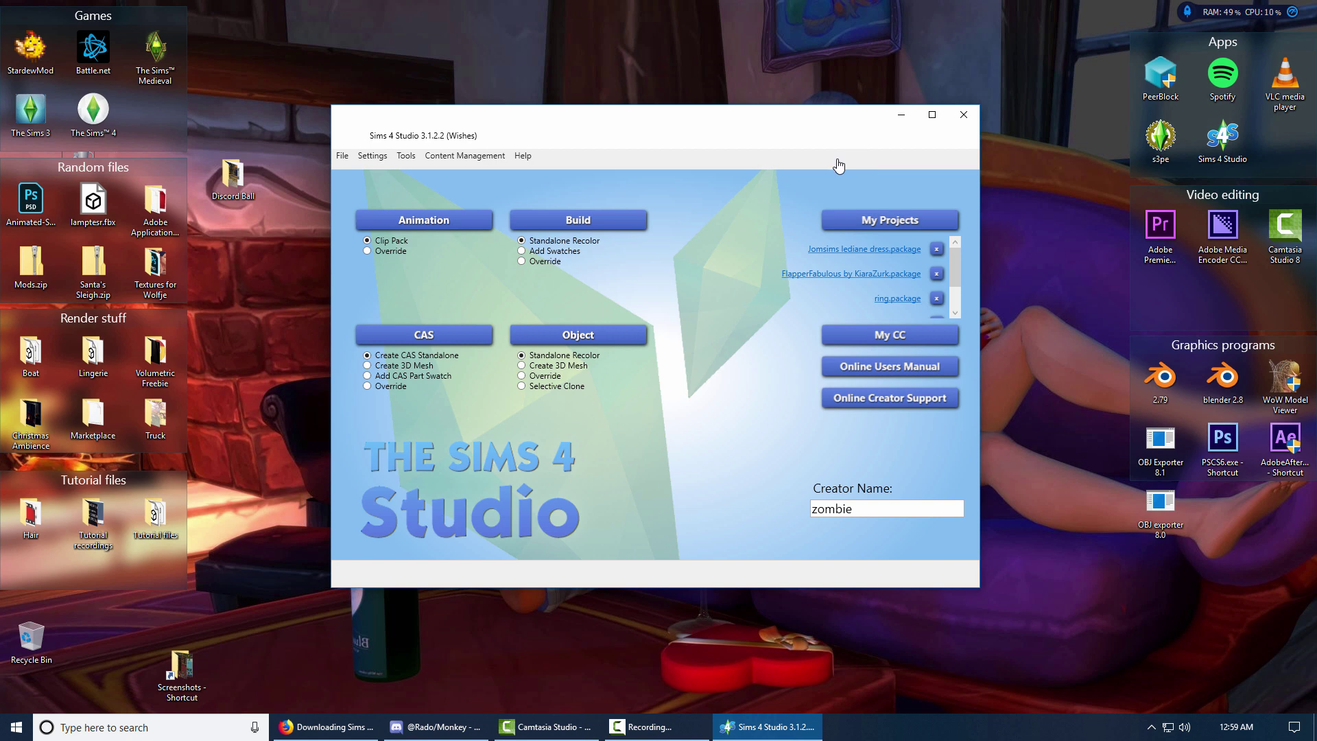
- Start a Create CAS Standalone project and filter the catalog to Female, Adult and Clothing Body parts
{"action": "left_click", "coordinate": [443, 336]}
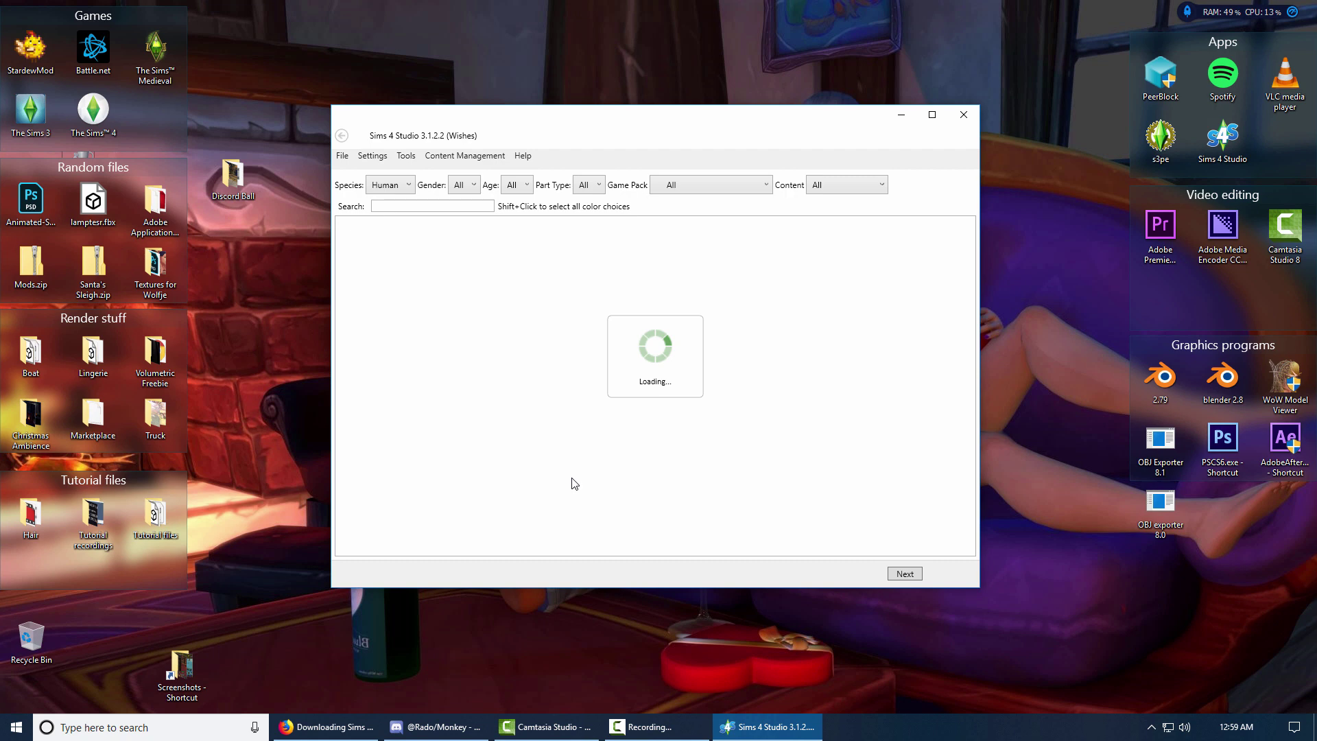
{"action": "left_click", "coordinate": [473, 186]}
{"action": "left_click", "coordinate": [466, 222]}
{"action": "left_click", "coordinate": [539, 186]}
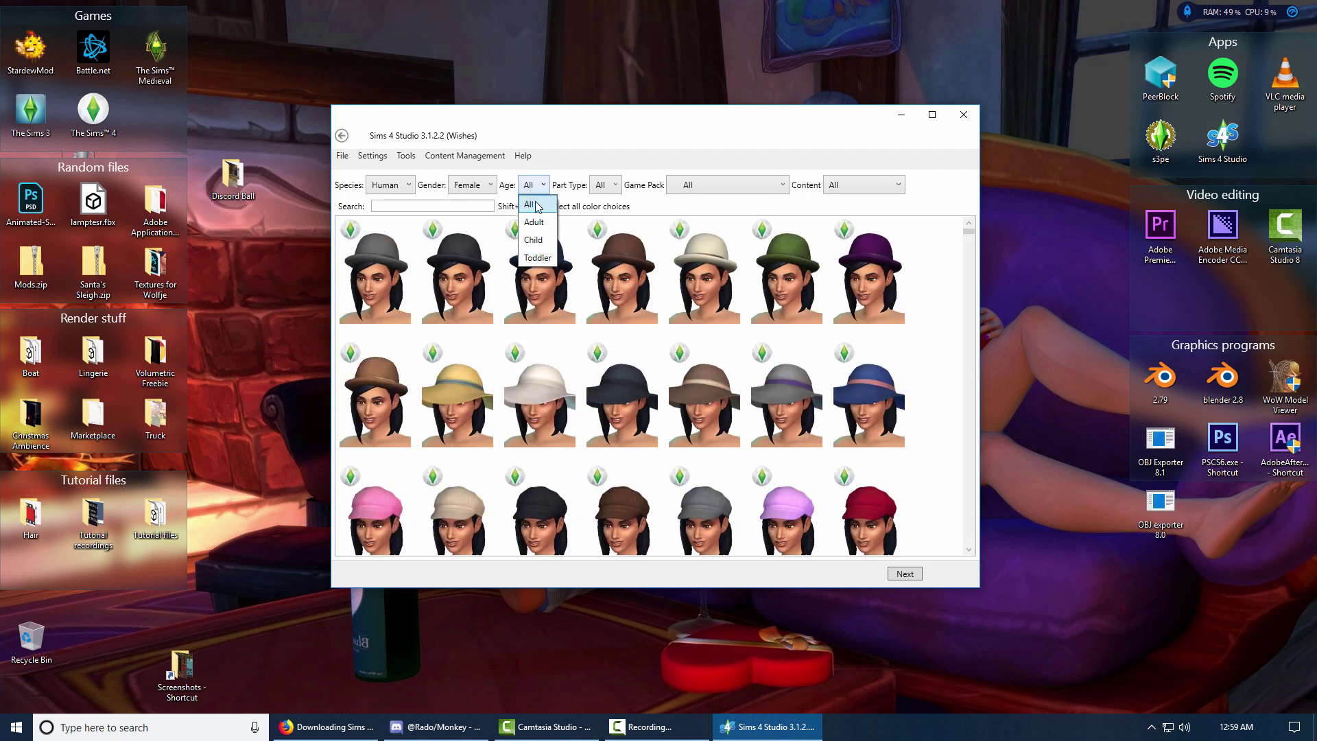
{"action": "left_click", "coordinate": [536, 223]}
{"action": "left_click", "coordinate": [612, 186]}
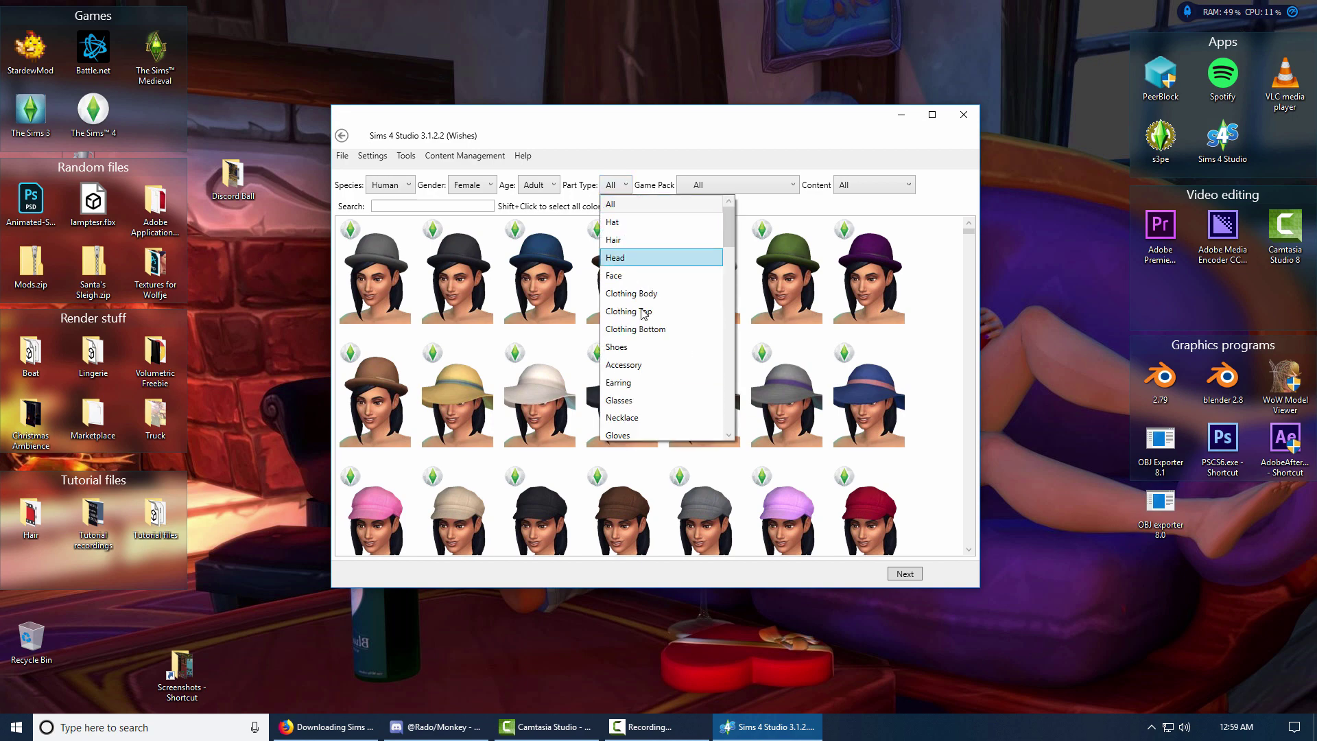
{"action": "left_click", "coordinate": [644, 329]}
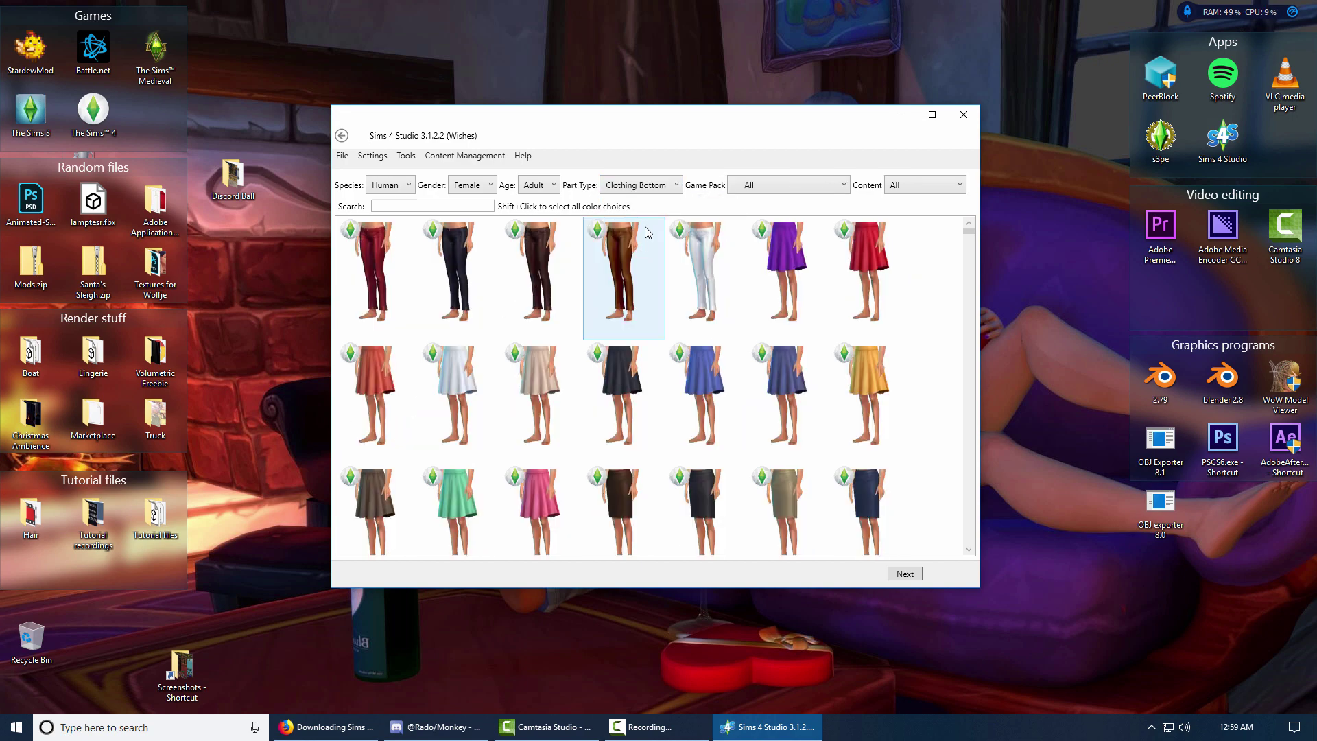
{"action": "left_click", "coordinate": [648, 186]}
{"action": "scroll", "coordinate": [647, 254], "scroll_direction": "up", "scroll_amount": 3}
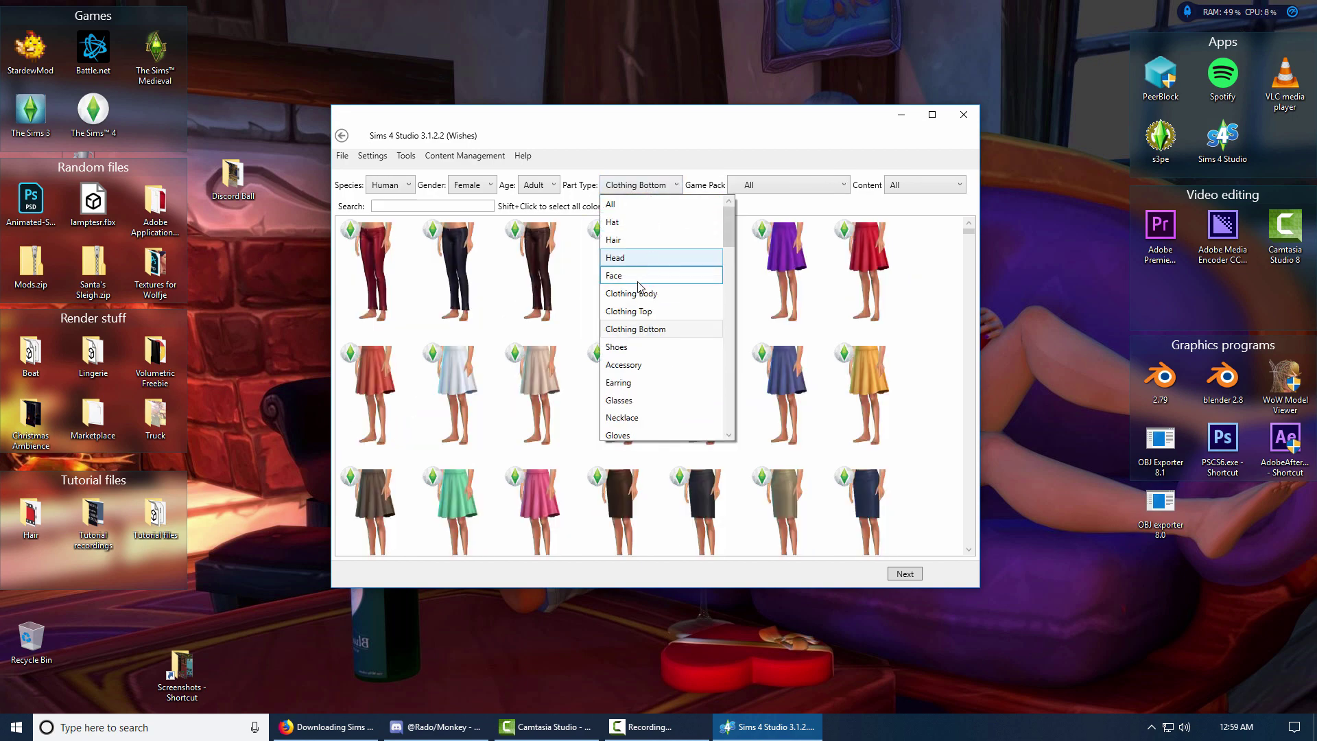
{"action": "left_click", "coordinate": [638, 303]}
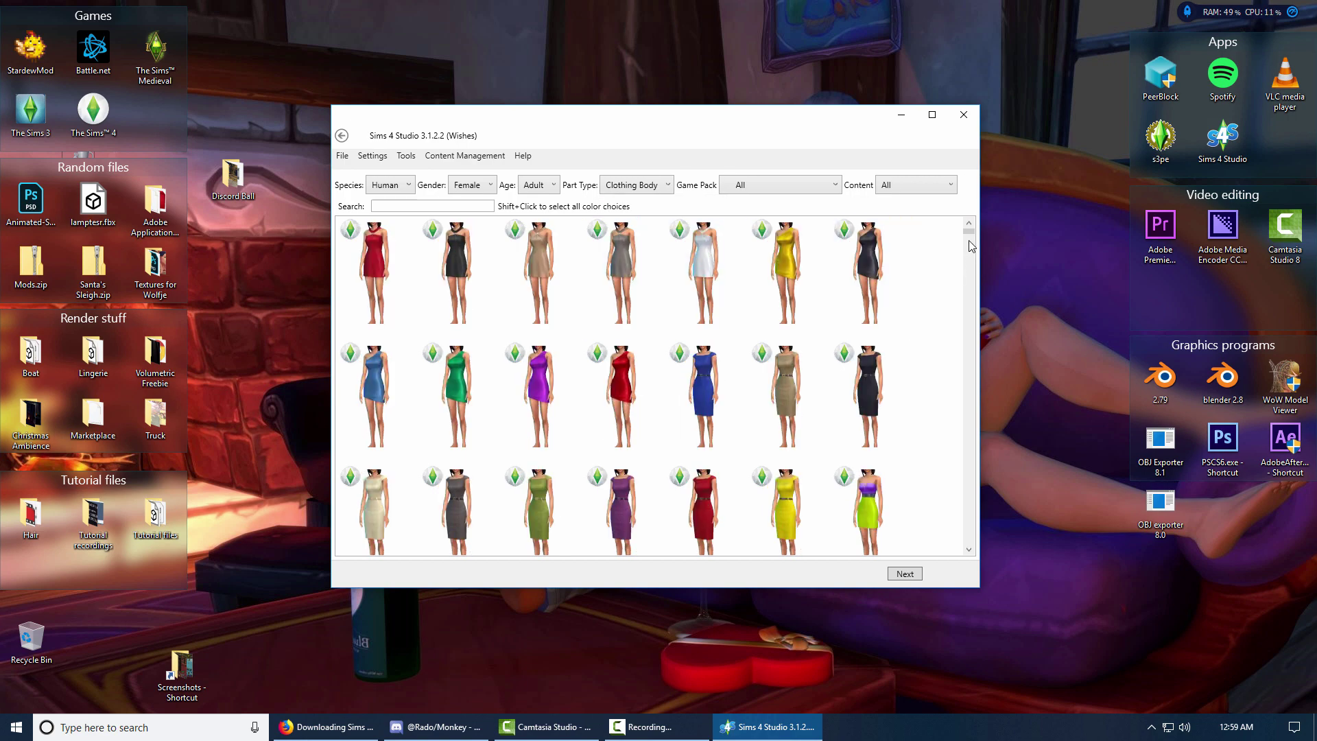
- Search the catalog for "dress" and select the long teal Victorian-style gown
{"action": "left_click", "coordinate": [816, 182]}
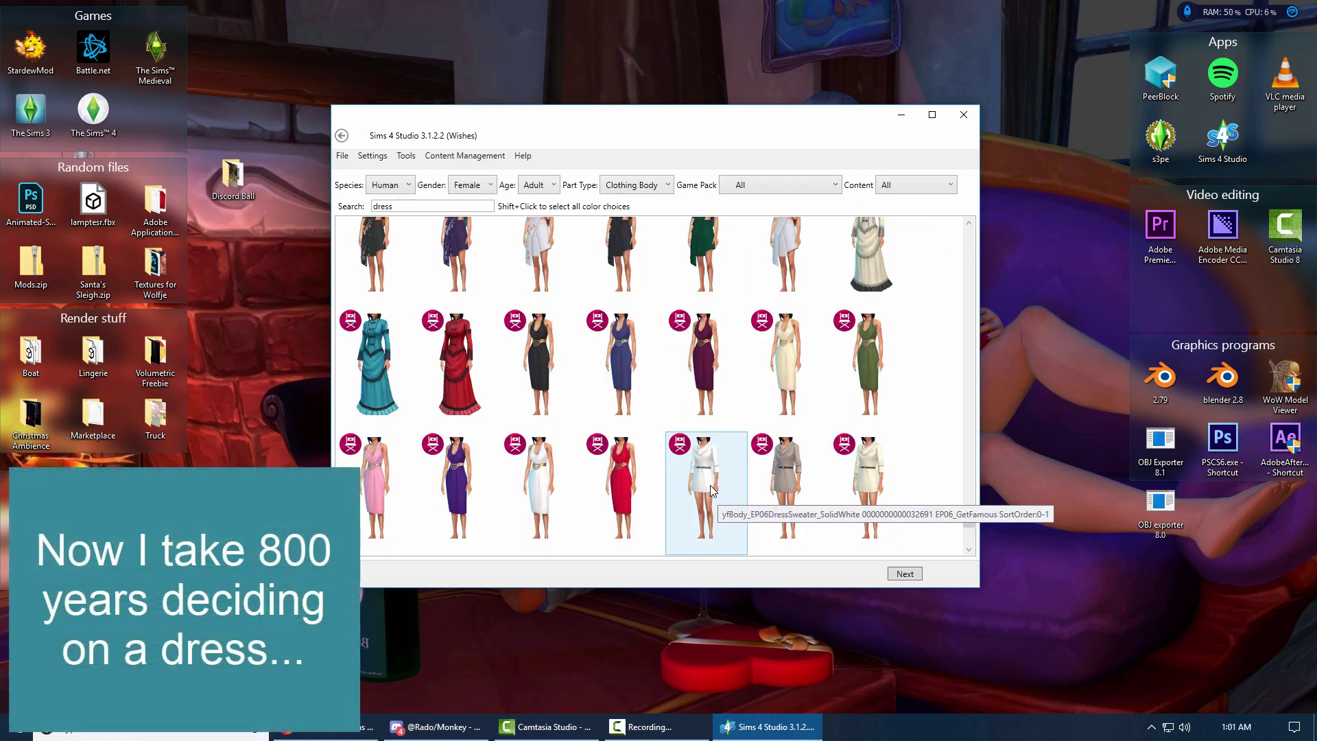
{"action": "scroll", "coordinate": [709, 484], "scroll_direction": "down", "scroll_amount": 3}
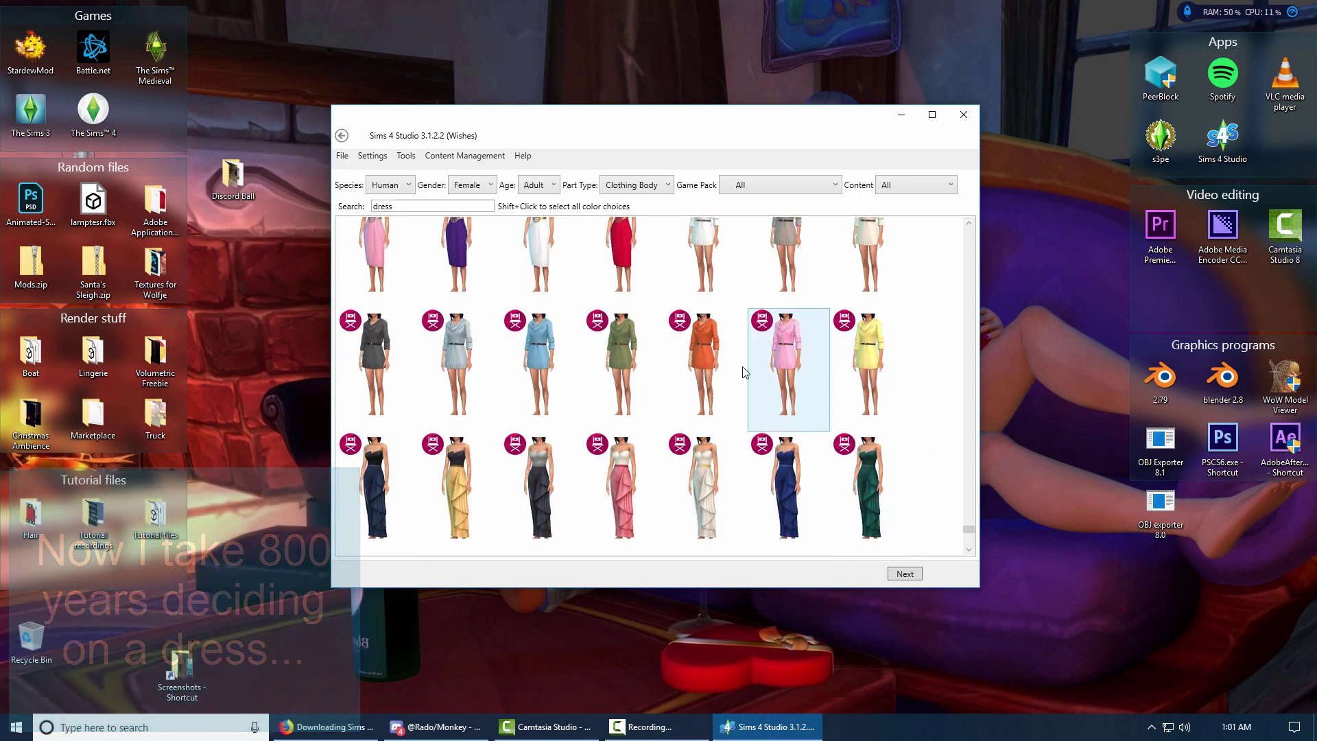
{"action": "scroll", "coordinate": [844, 425], "scroll_direction": "up", "scroll_amount": 3}
{"action": "left_click", "coordinate": [384, 381]}
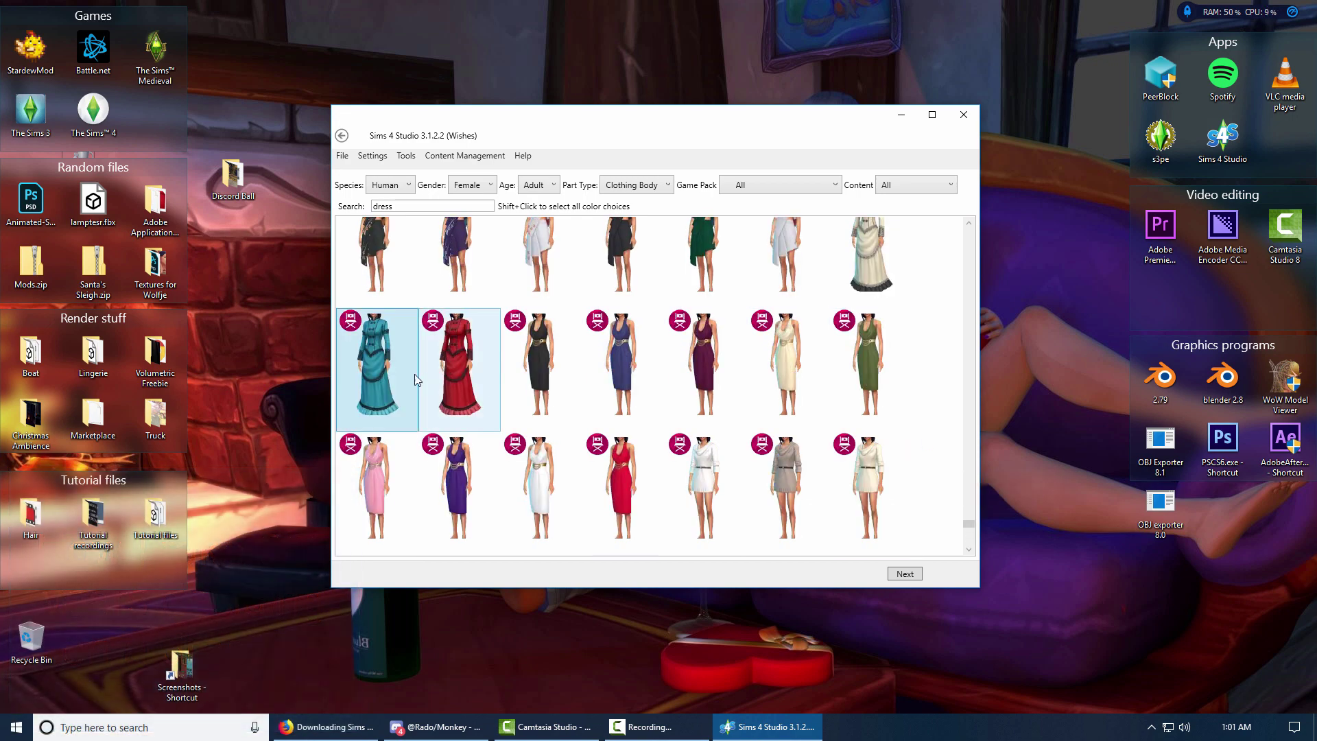
- Save the new package as dress in the Sims dresses folder
{"action": "left_click", "coordinate": [896, 573]}
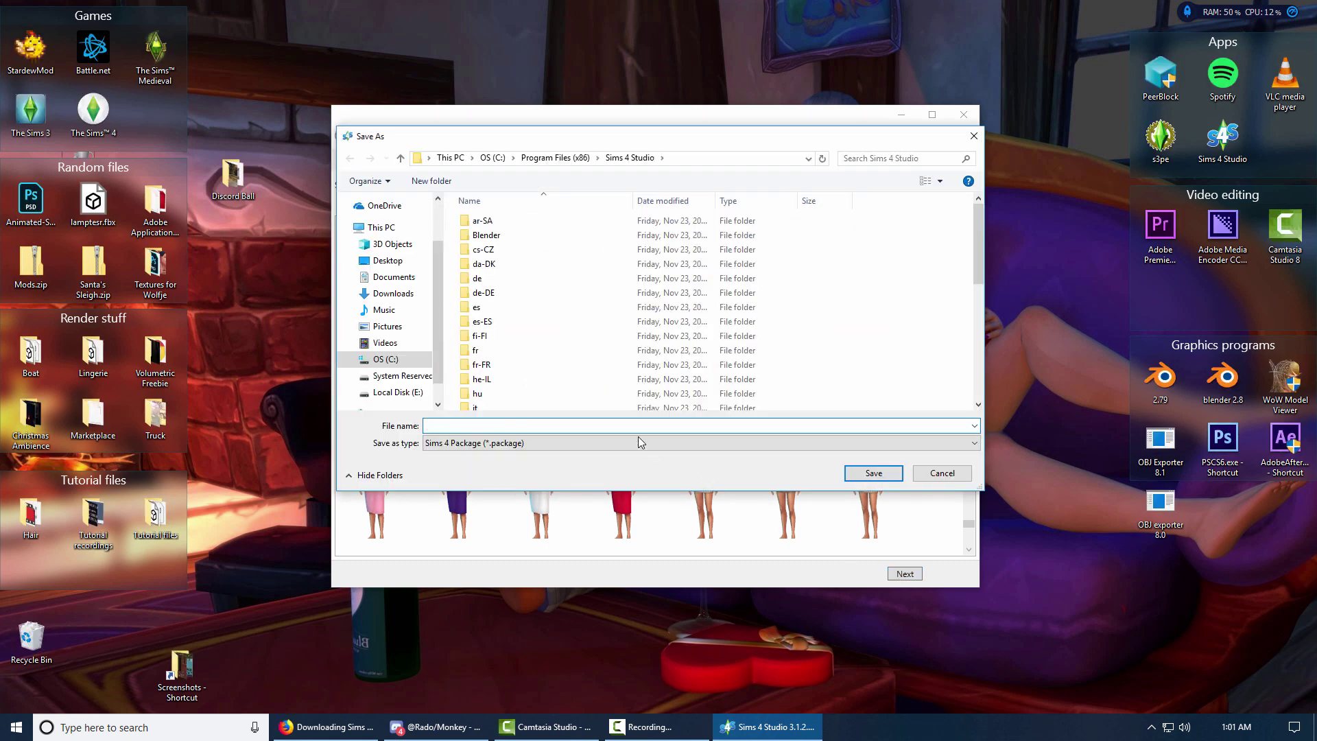
{"action": "left_click", "coordinate": [397, 246]}
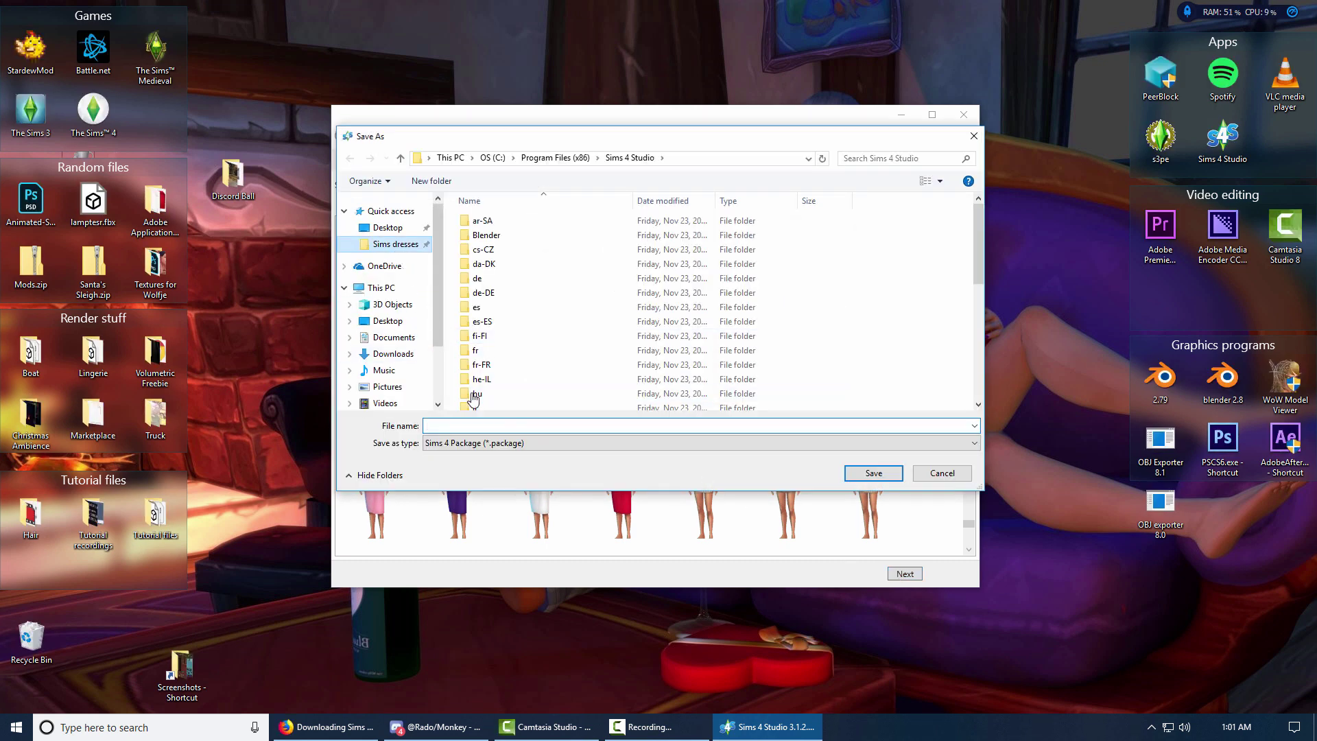
{"action": "left_click", "coordinate": [481, 423]}
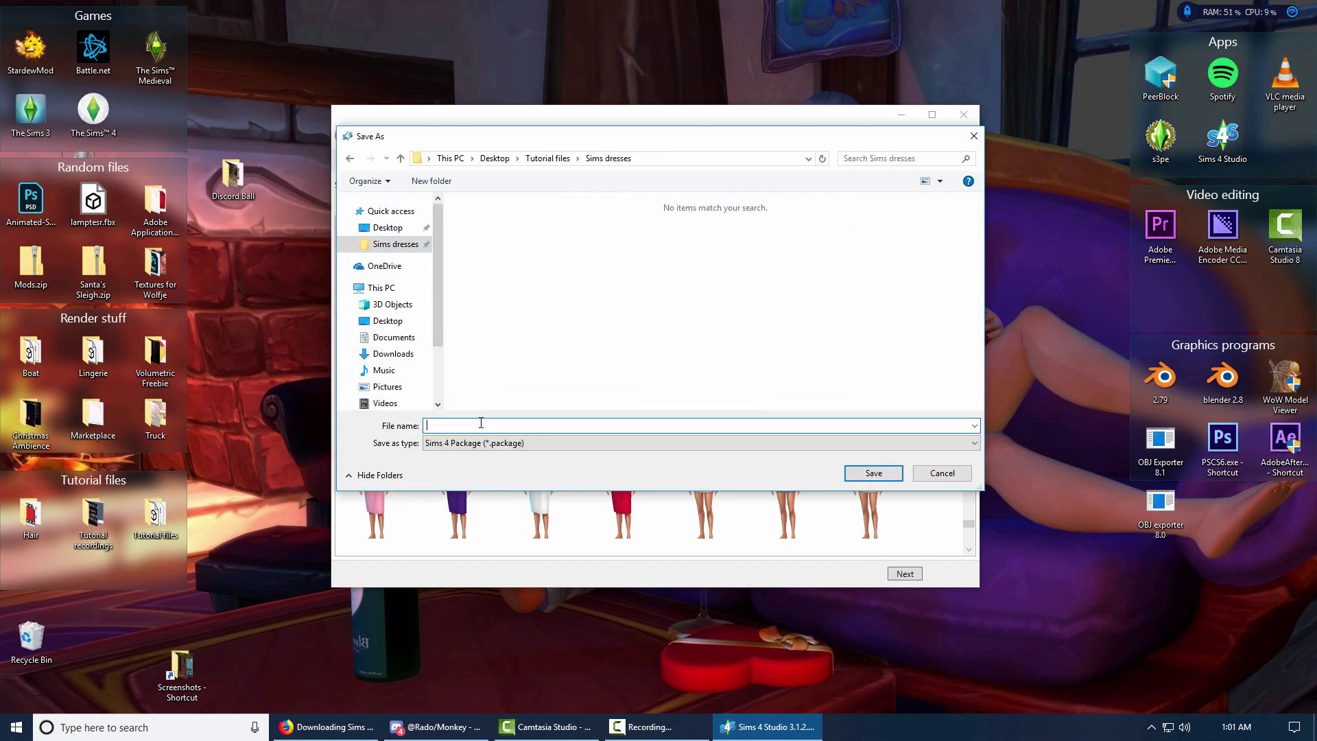
{"action": "key", "text": "Return"}
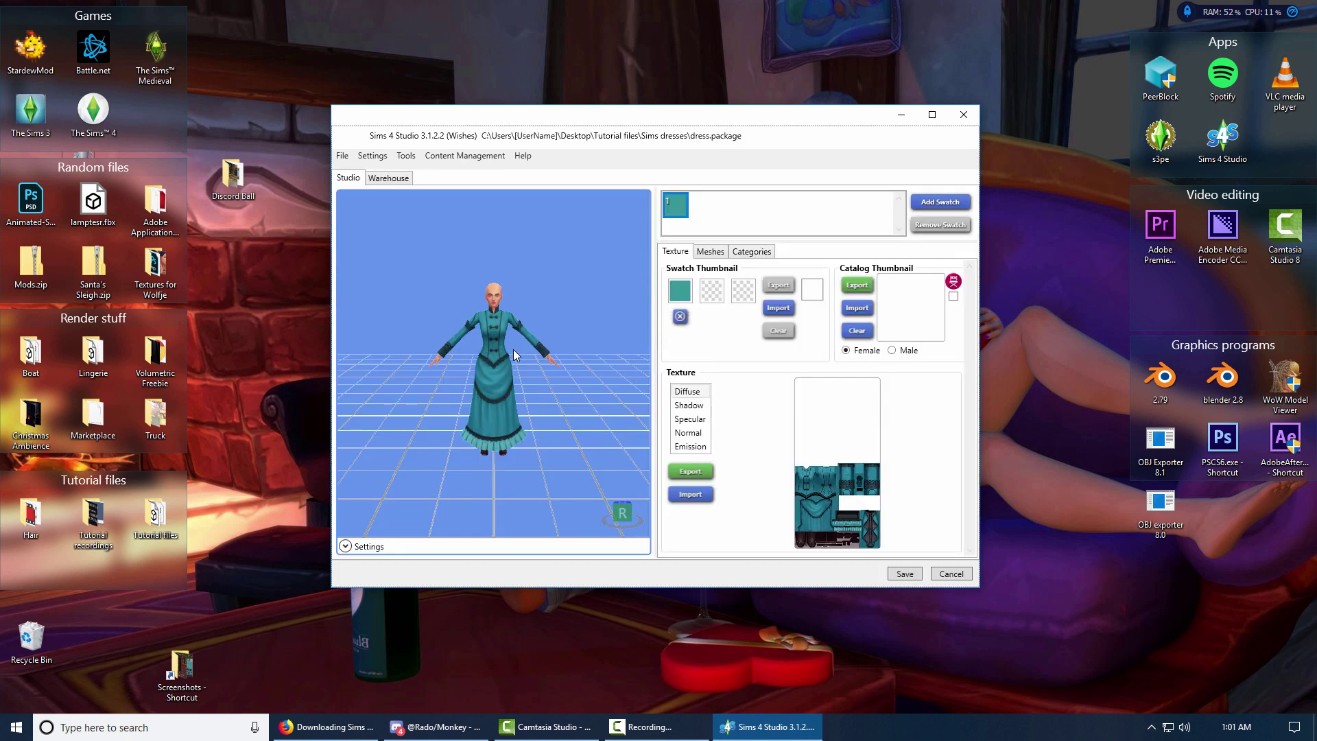
- Examine the teal gown on the 3D preview figure from the front and the side
{"action": "scroll", "coordinate": [515, 354], "scroll_direction": "up", "scroll_amount": 5}
{"action": "left_click_drag", "start_coordinate": [534, 336], "coordinate": [480, 288]}
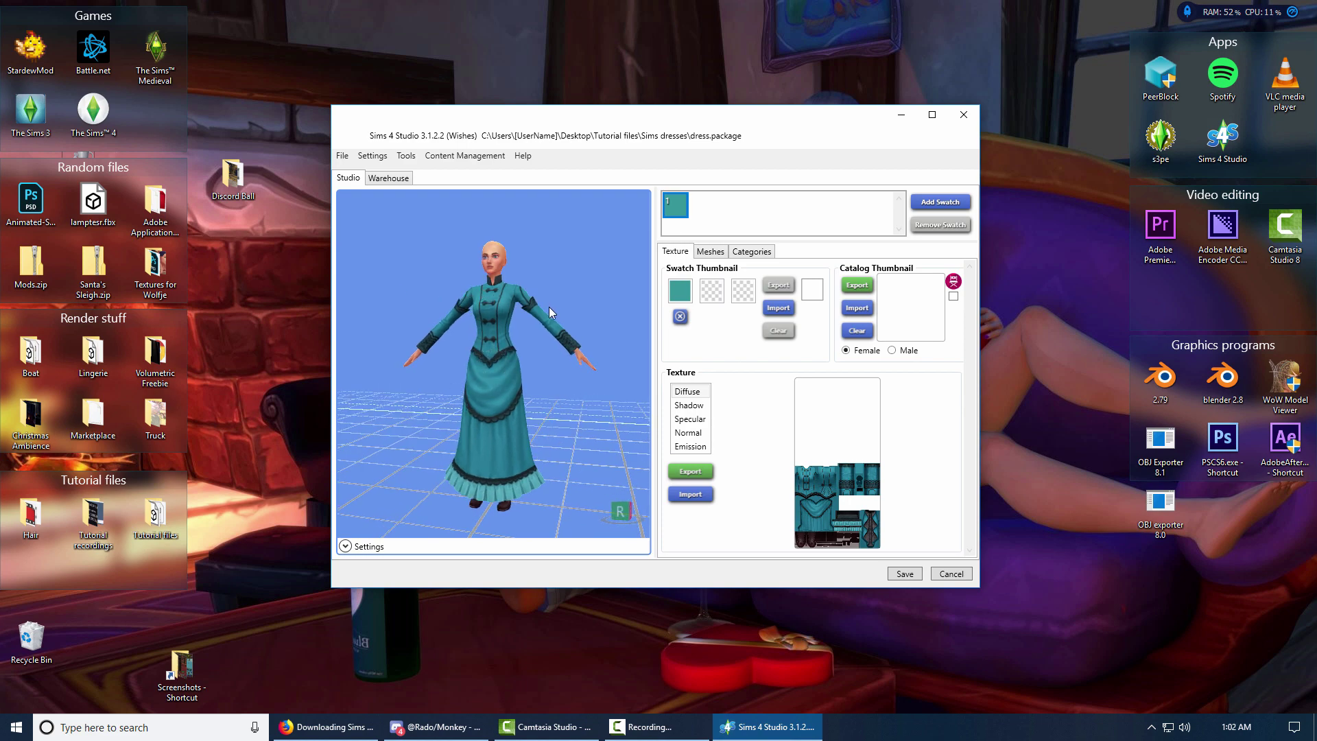
{"action": "left_click_drag", "start_coordinate": [548, 377], "coordinate": [623, 383]}
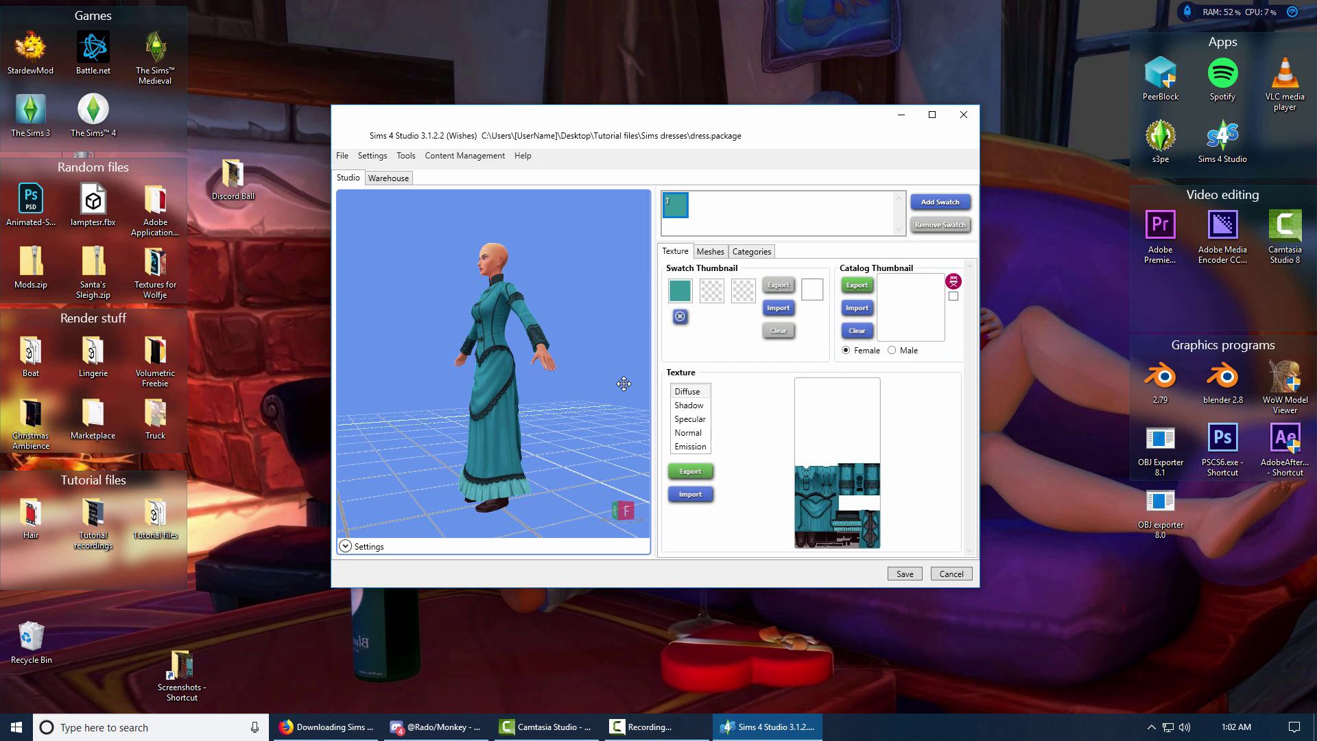
{"action": "left_click", "coordinate": [691, 472]}
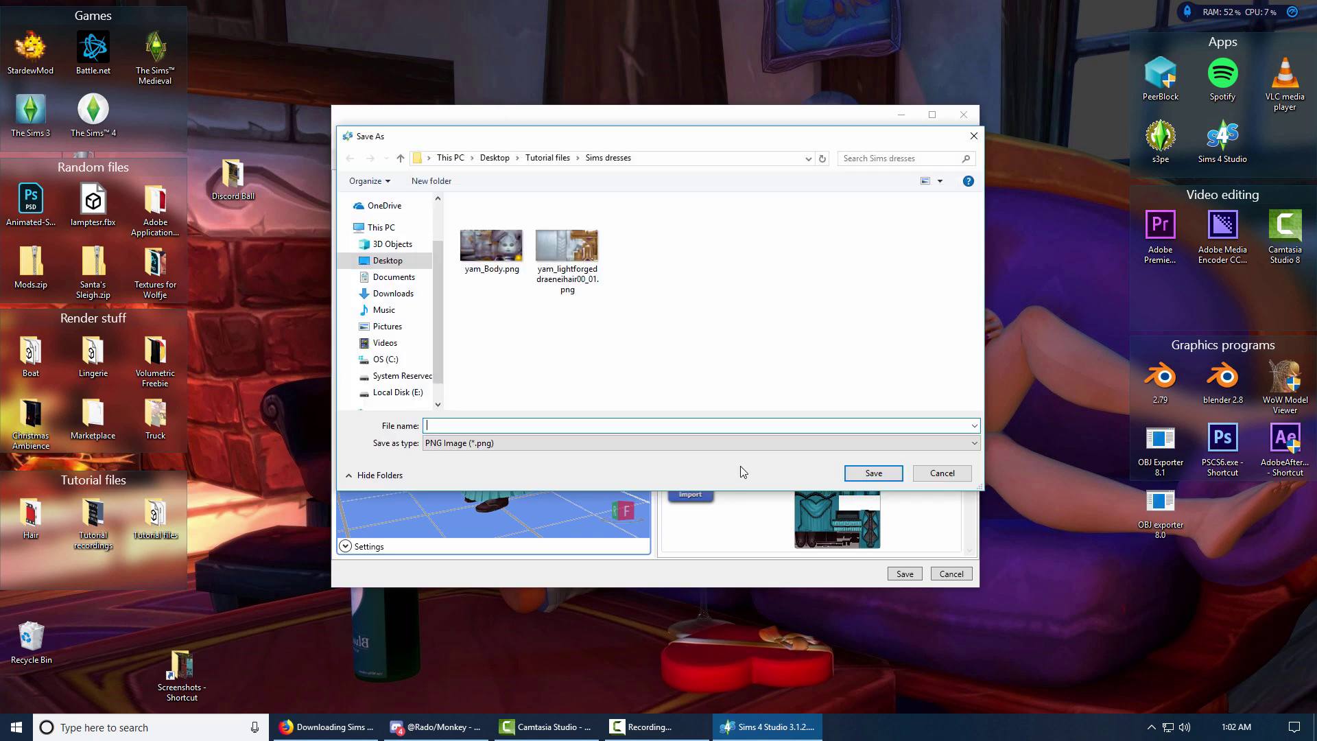
{"action": "left_click", "coordinate": [926, 473]}
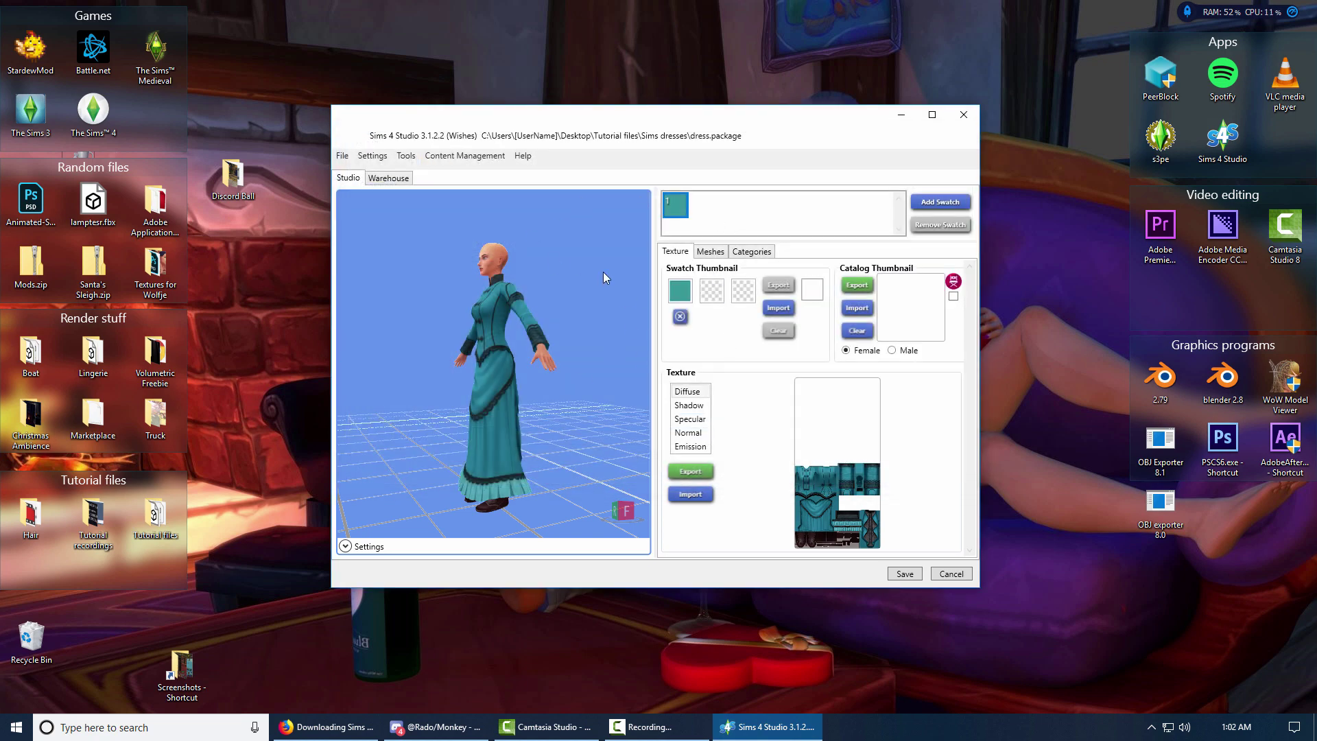
{"action": "left_click_drag", "start_coordinate": [586, 265], "coordinate": [418, 381]}
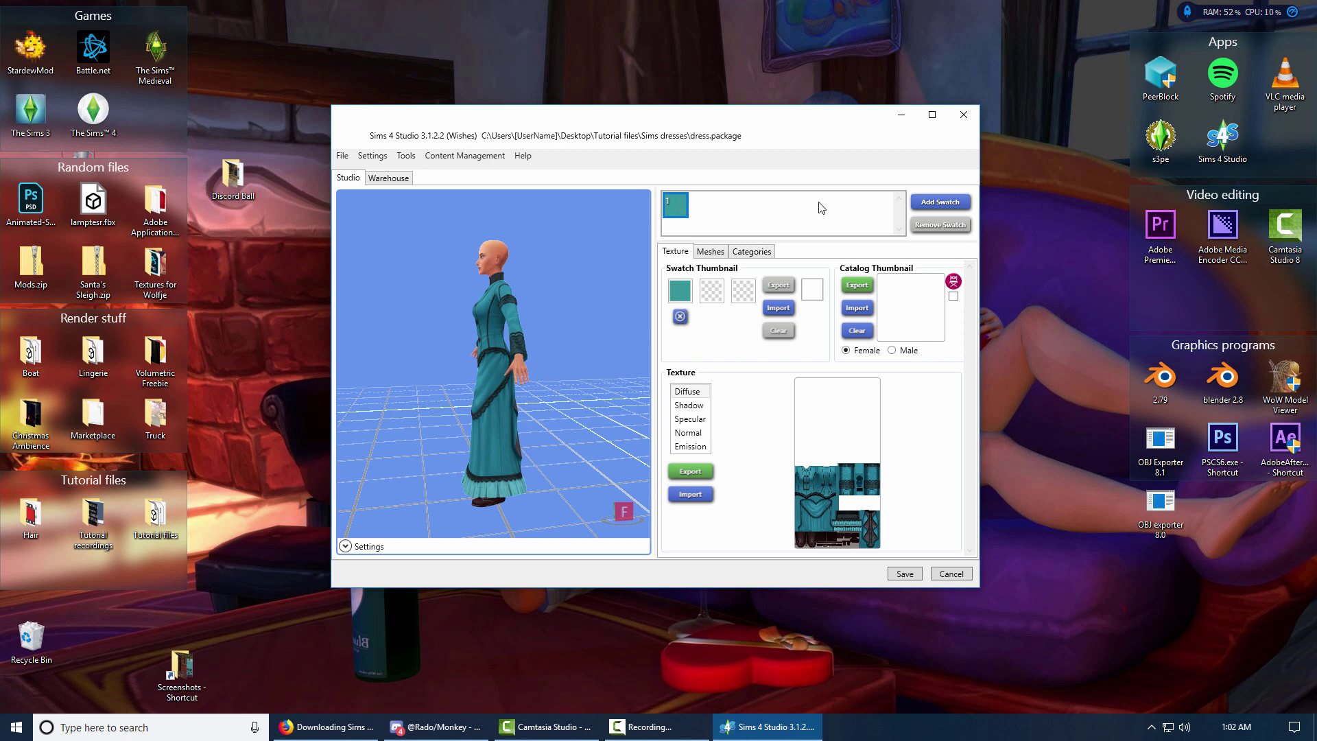
- Export the gown's texture as a PNG image named dress in the Sims dresses folder
{"action": "left_click", "coordinate": [707, 475]}
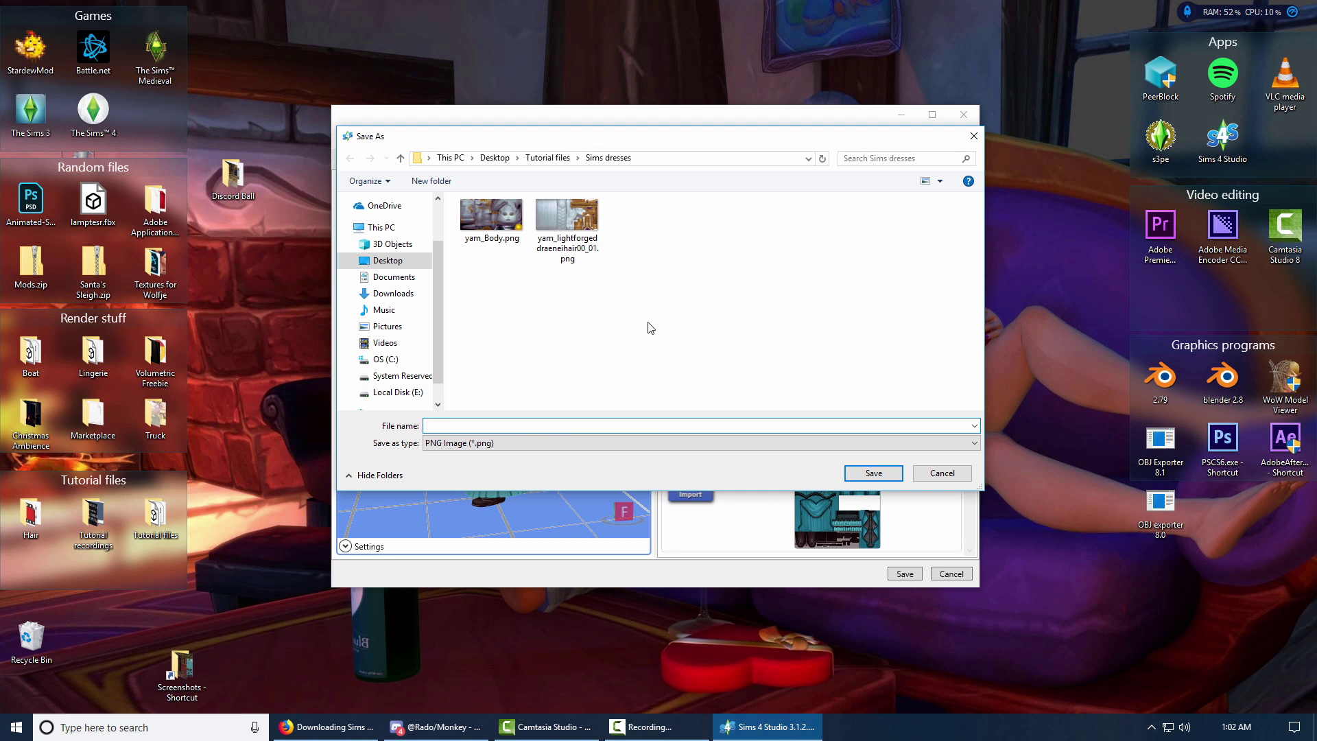
{"action": "type", "text": "dress"}
{"action": "key", "text": "Return"}
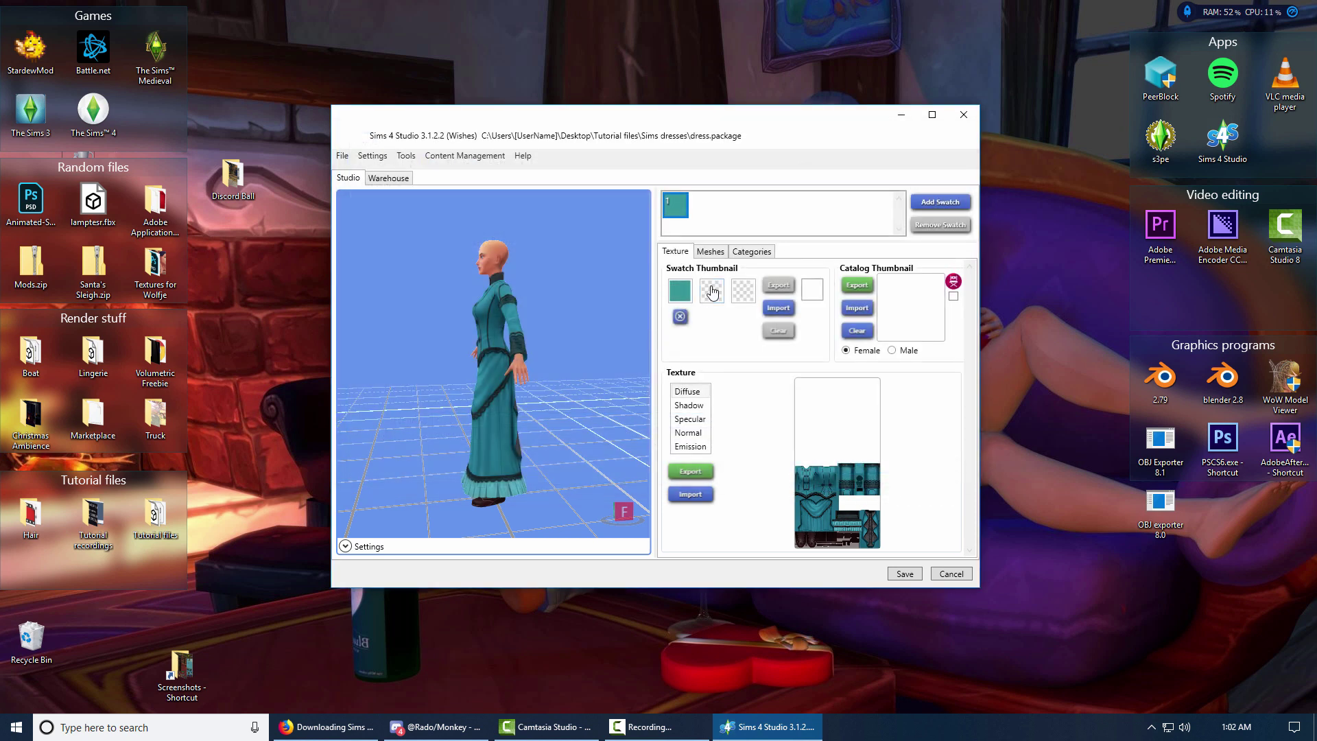
- Export the gown's LOD 0 mesh as a Blender file named dress and close Sims 4 Studio
{"action": "left_click", "coordinate": [710, 253]}
{"action": "left_click", "coordinate": [678, 251]}
{"action": "left_click", "coordinate": [734, 252]}
{"action": "left_click", "coordinate": [725, 252]}
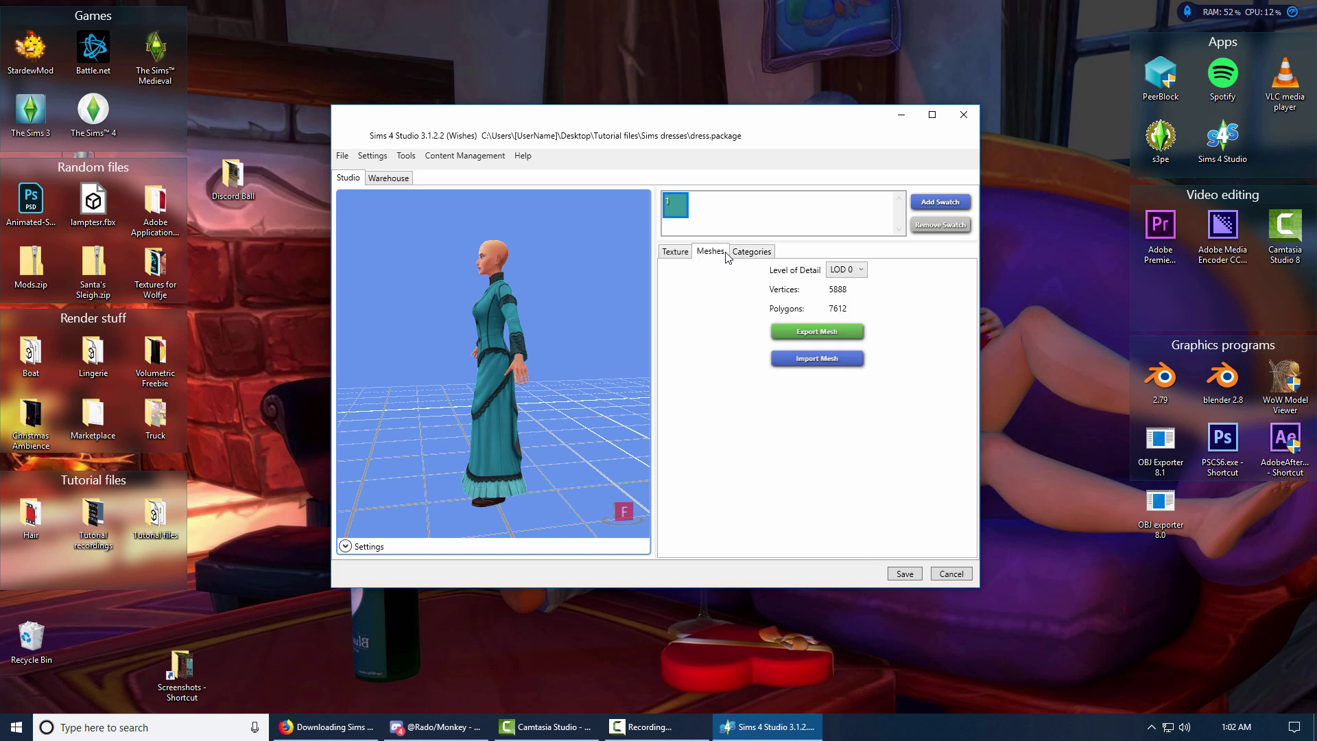
{"action": "left_click", "coordinate": [825, 336]}
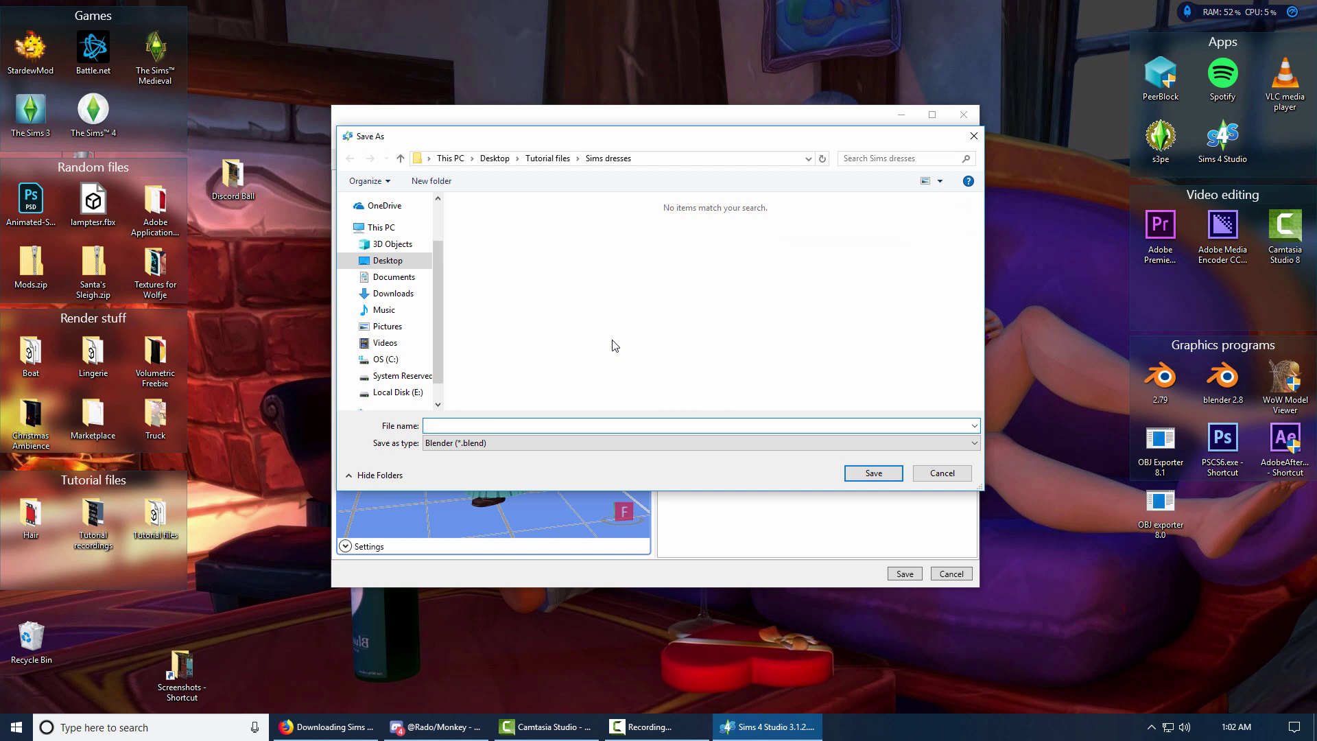
{"action": "type", "text": "dress"}
{"action": "key", "text": "Return"}
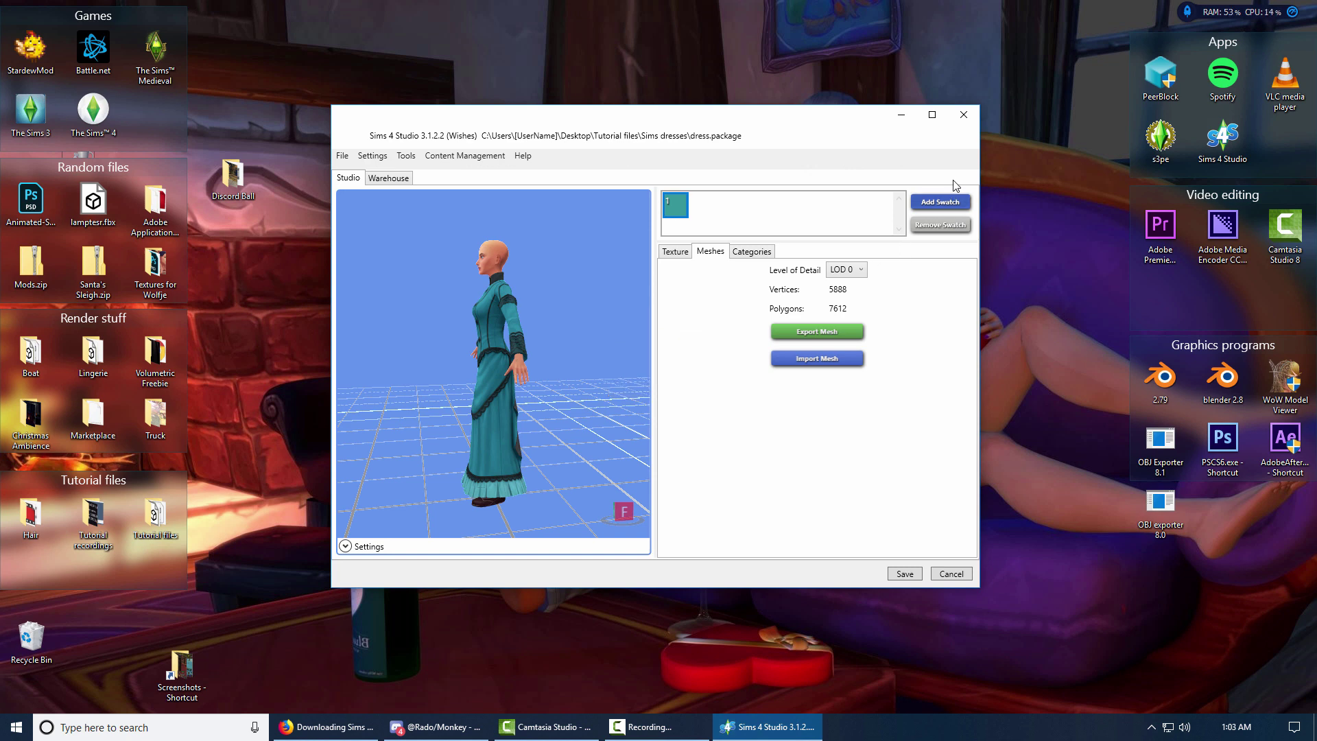
{"action": "left_click", "coordinate": [963, 115]}
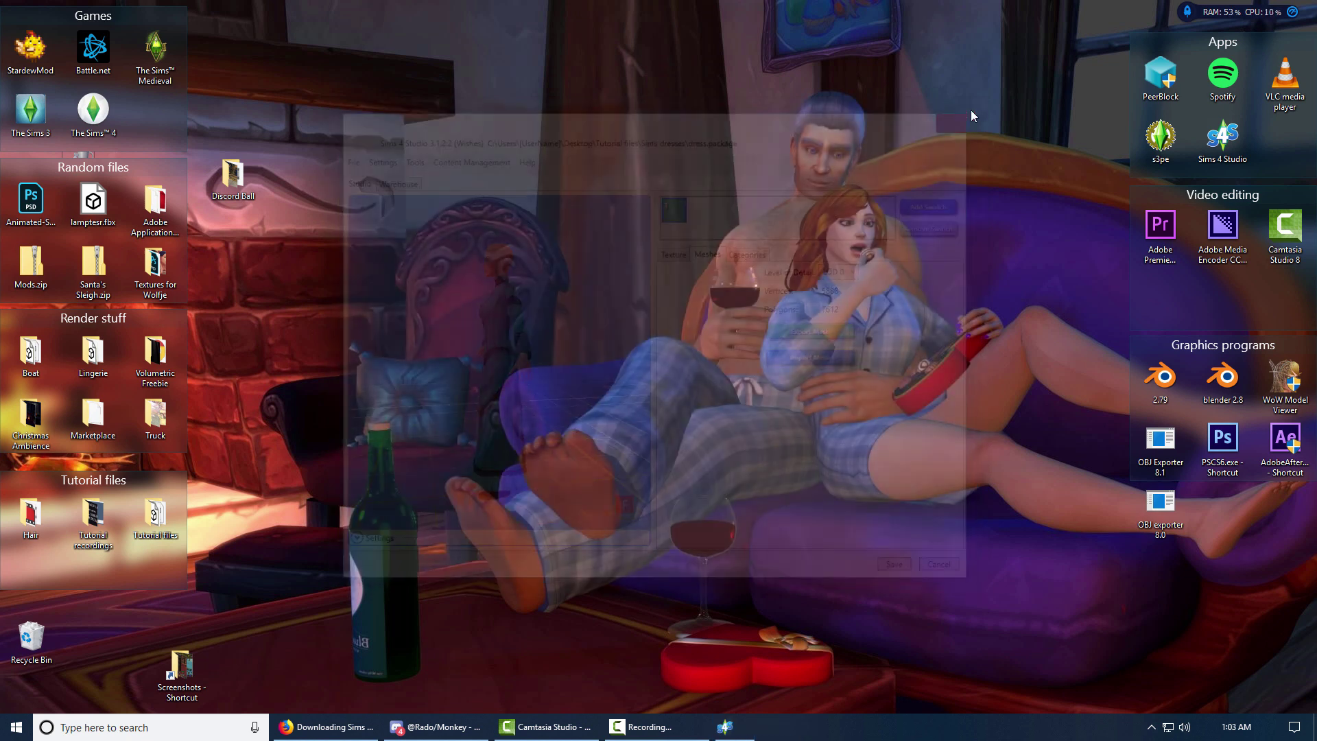
- Switch to Blender 2.79 and import yamaoka.fbx from the Guests folder inside Discord Ball
{"action": "left_click", "coordinate": [1141, 384]}
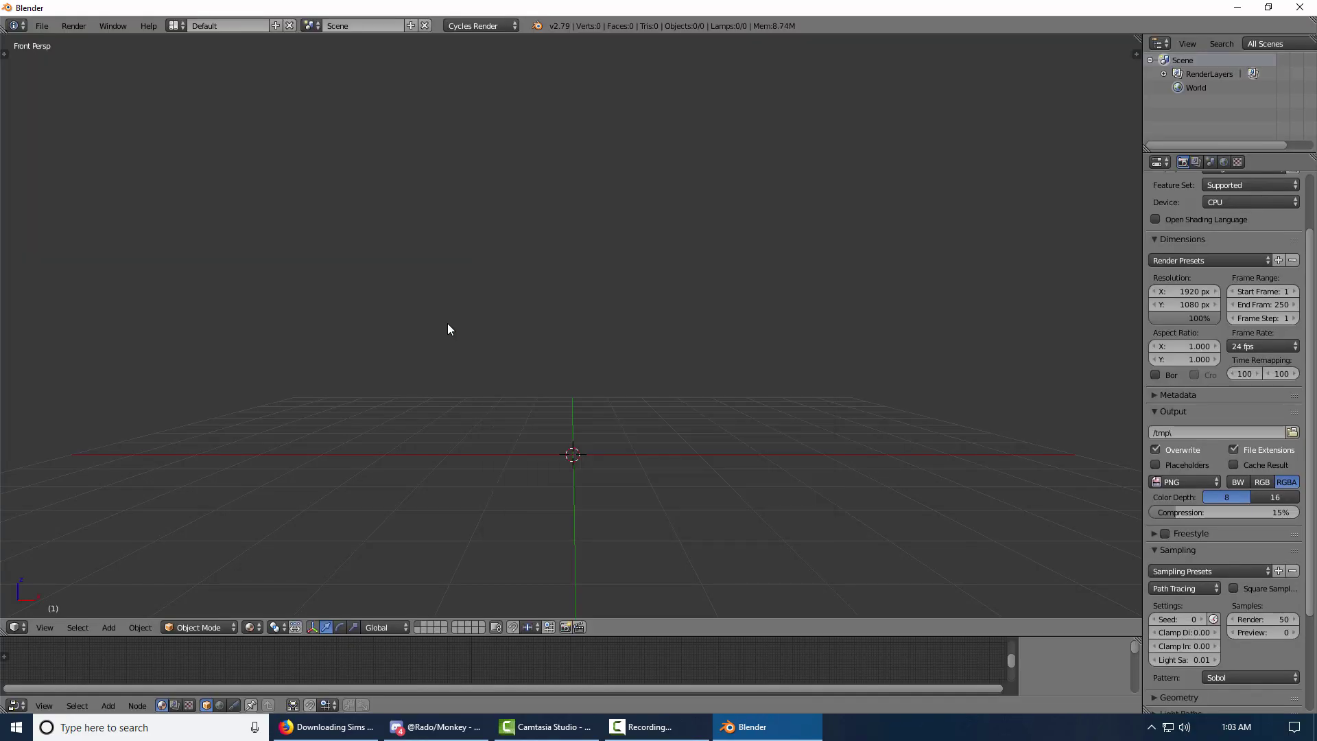
{"action": "left_click", "coordinate": [40, 26]}
{"action": "mouse_move", "coordinate": [64, 285]}
{"action": "left_click", "coordinate": [224, 331]}
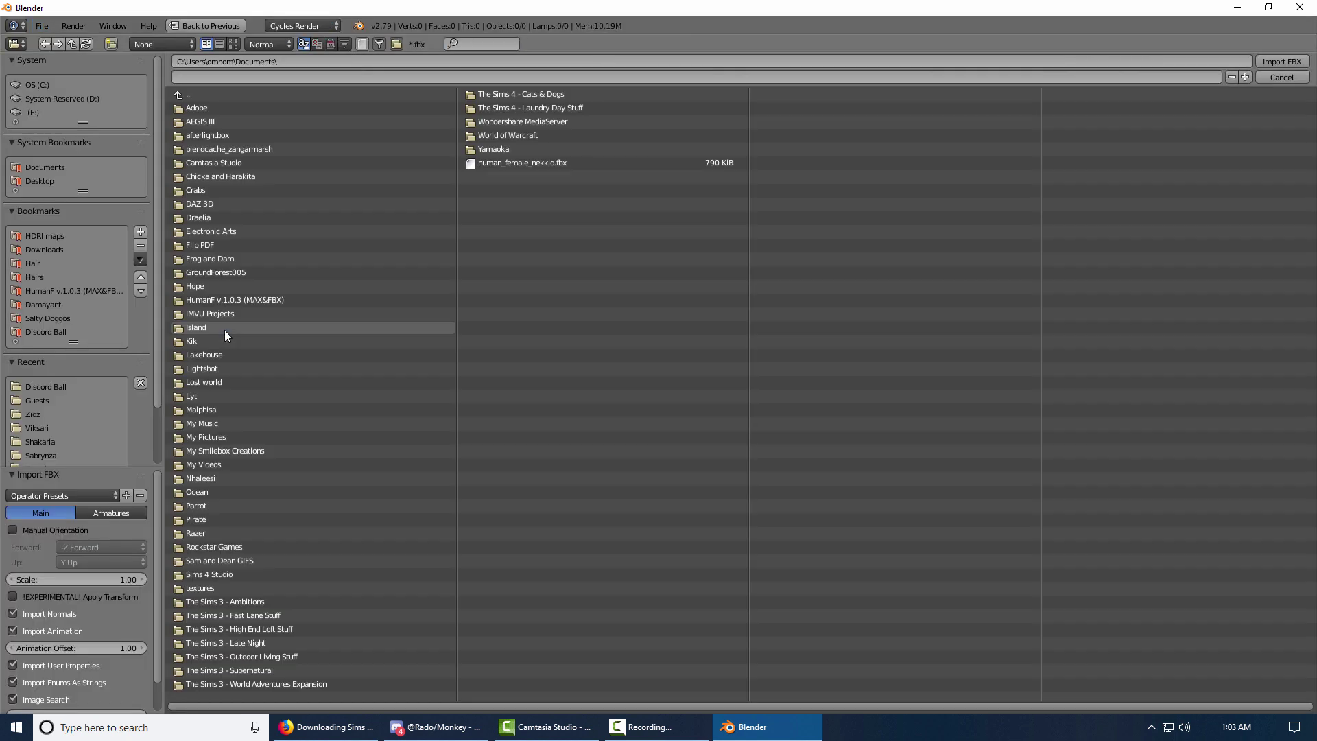
{"action": "left_click", "coordinate": [44, 386]}
{"action": "left_click", "coordinate": [203, 108]}
{"action": "double_click", "coordinate": [203, 108]}
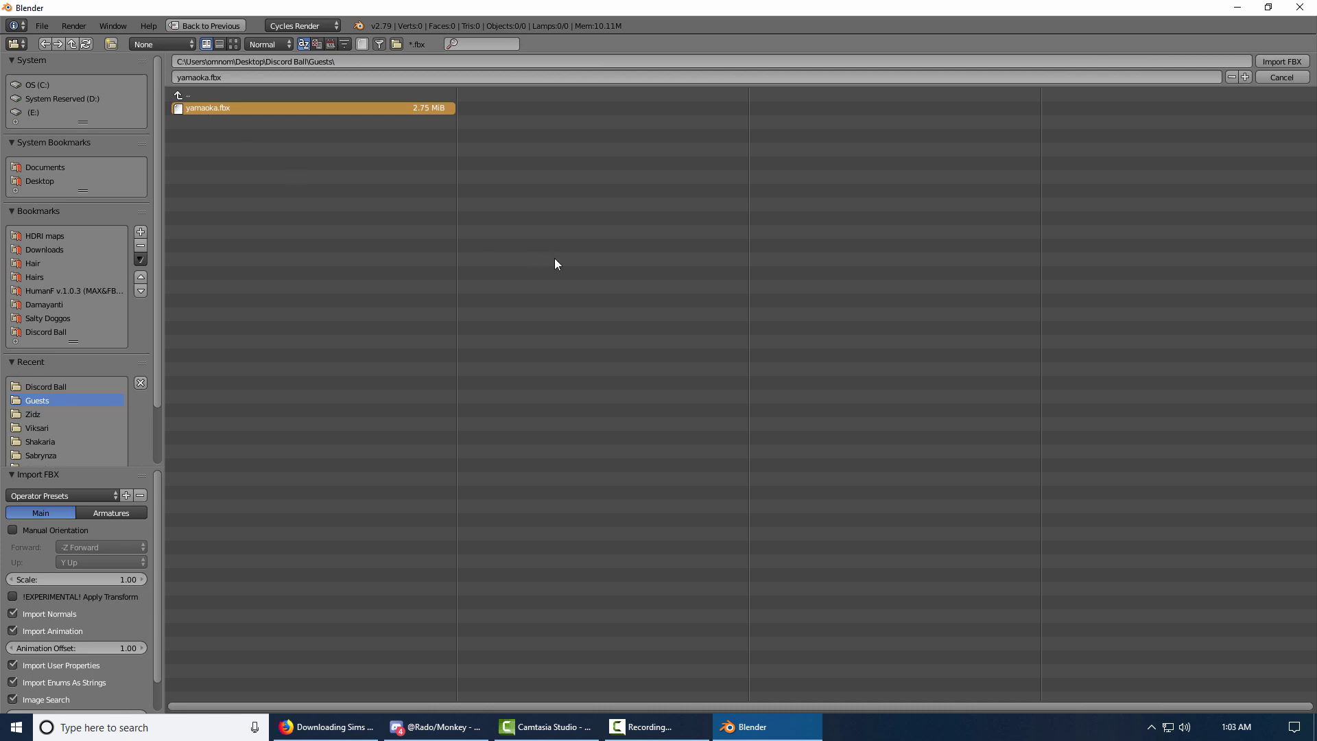
- Rotate the imported character 90 degrees about the vertical axis and clear the selection
{"action": "key", "text": "KP_7"}
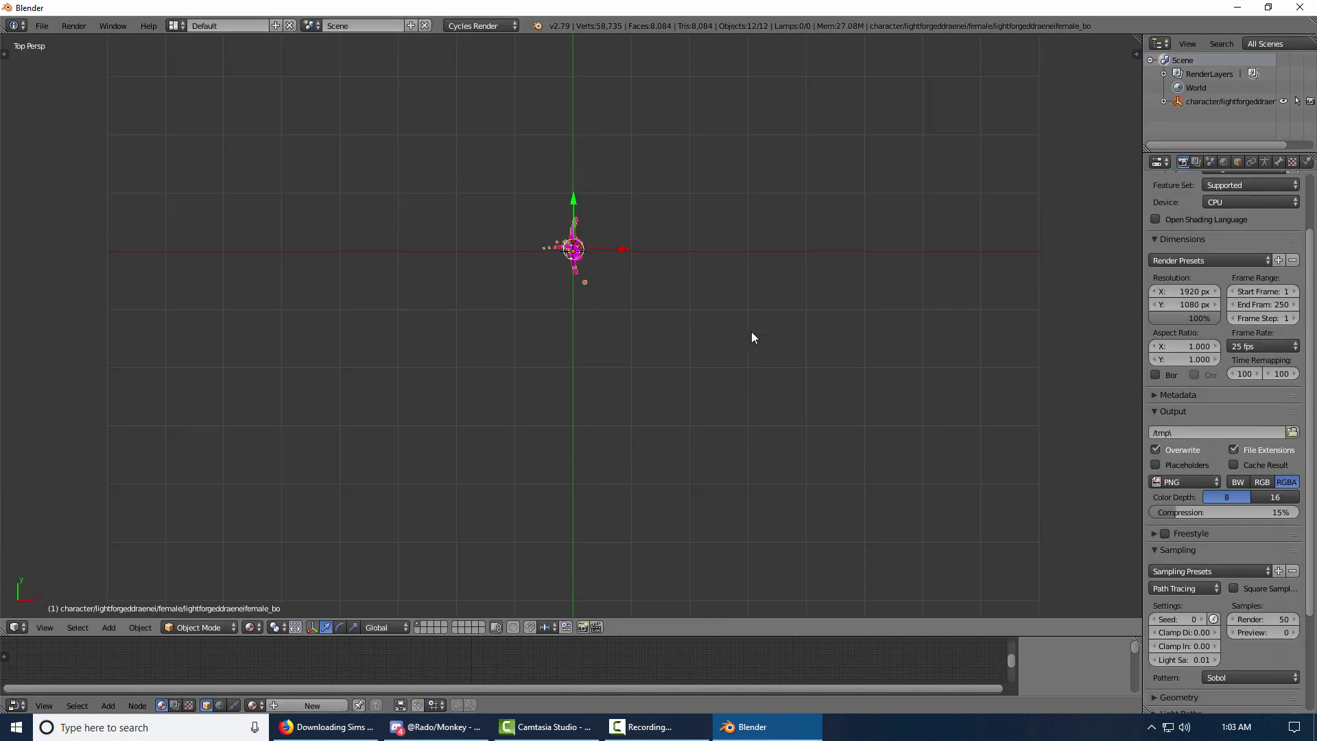
{"action": "type", "text": "r90"}
{"action": "key", "text": "Return"}
{"action": "key", "text": "a"}
- Set the character's armature to Stick display with X-Ray enabled
{"action": "key", "text": "KP_1"}
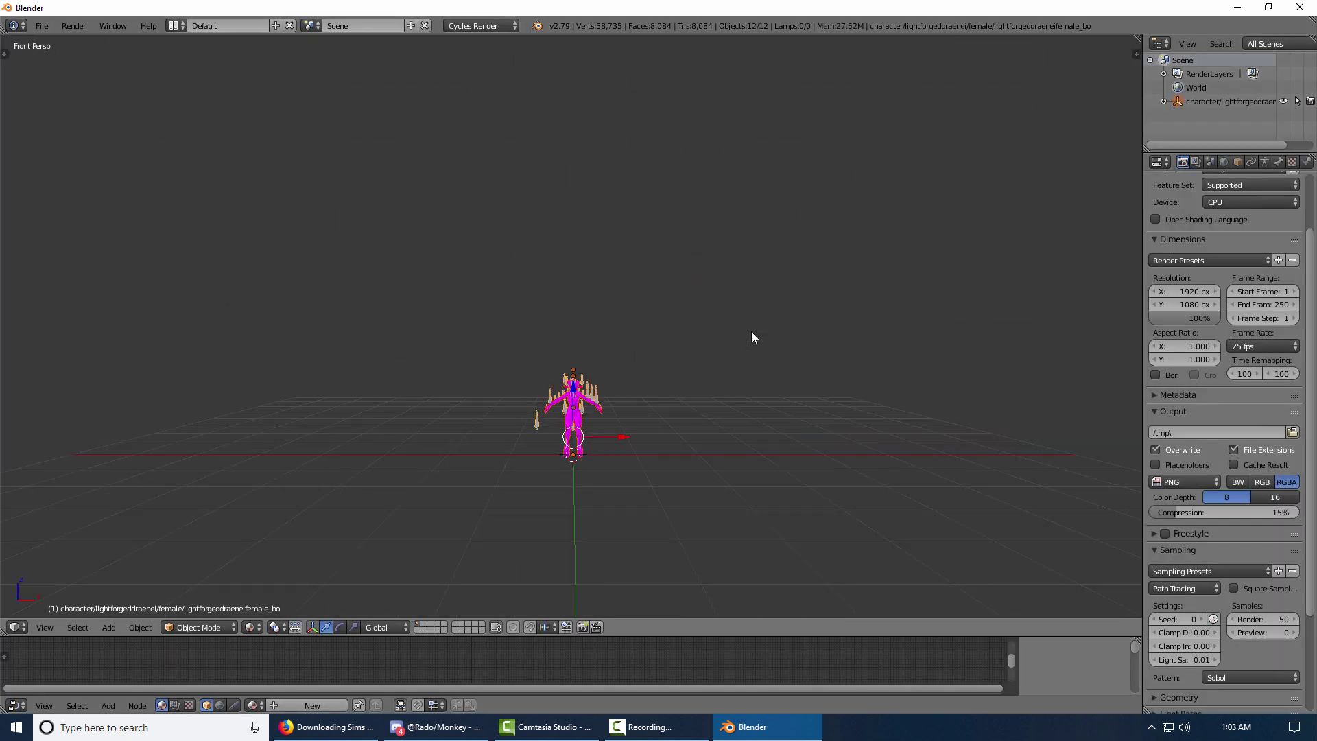
{"action": "scroll", "coordinate": [751, 332], "scroll_direction": "up", "scroll_amount": 3}
{"action": "key", "text": "KP_Decimal"}
{"action": "right_click", "coordinate": [681, 289]}
{"action": "left_click", "coordinate": [1268, 163]}
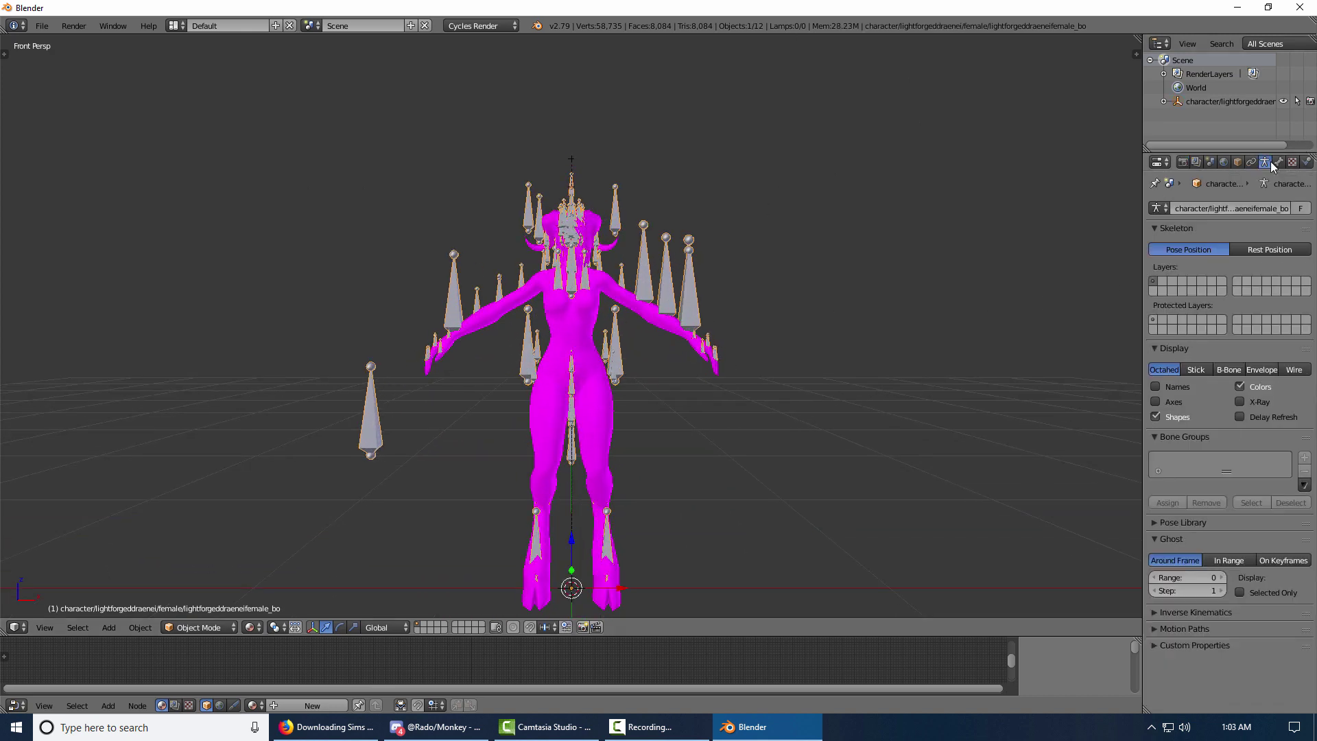
{"action": "left_click", "coordinate": [1195, 369]}
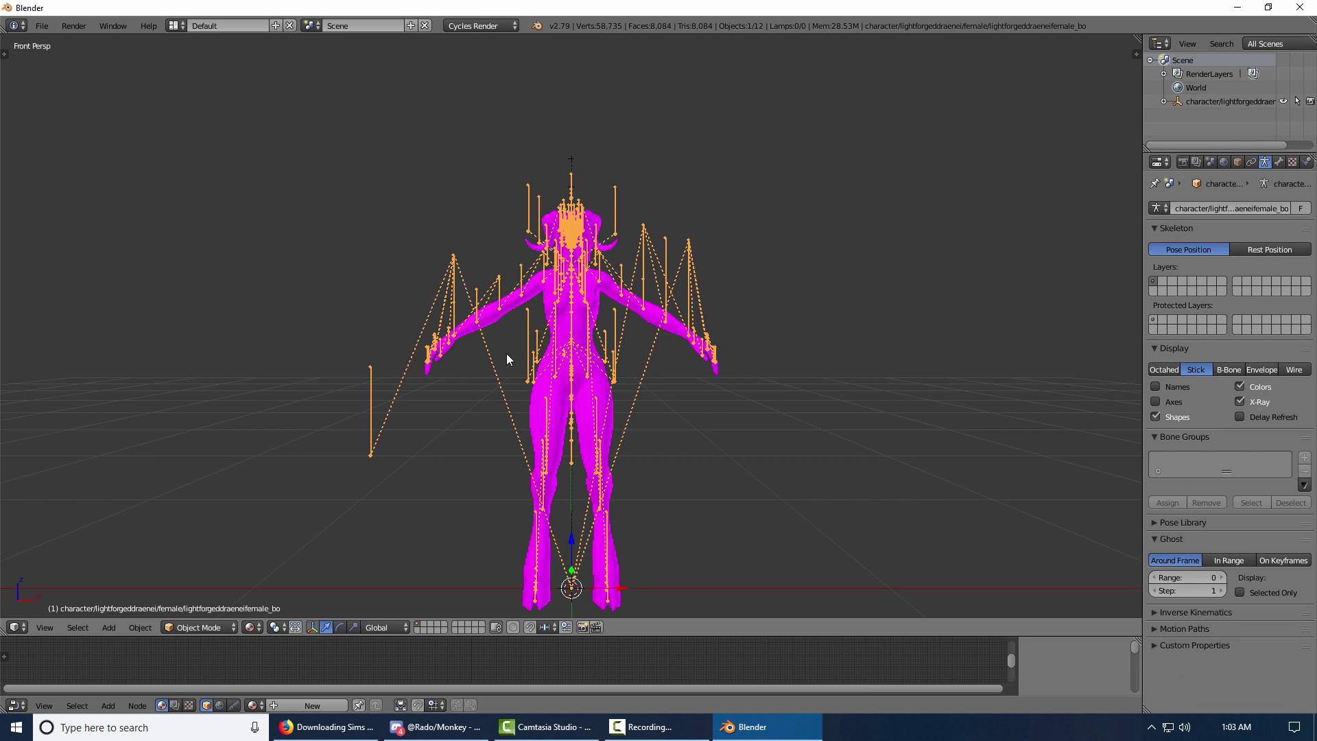
- Display the draenei with its textures and remove the character mesh's extra material slots, keeping only those ending in female_0 and female_11
{"action": "key", "text": "ctrl+z"}
{"action": "key", "text": "ctrl+z"}
{"action": "right_click", "coordinate": [559, 307]}
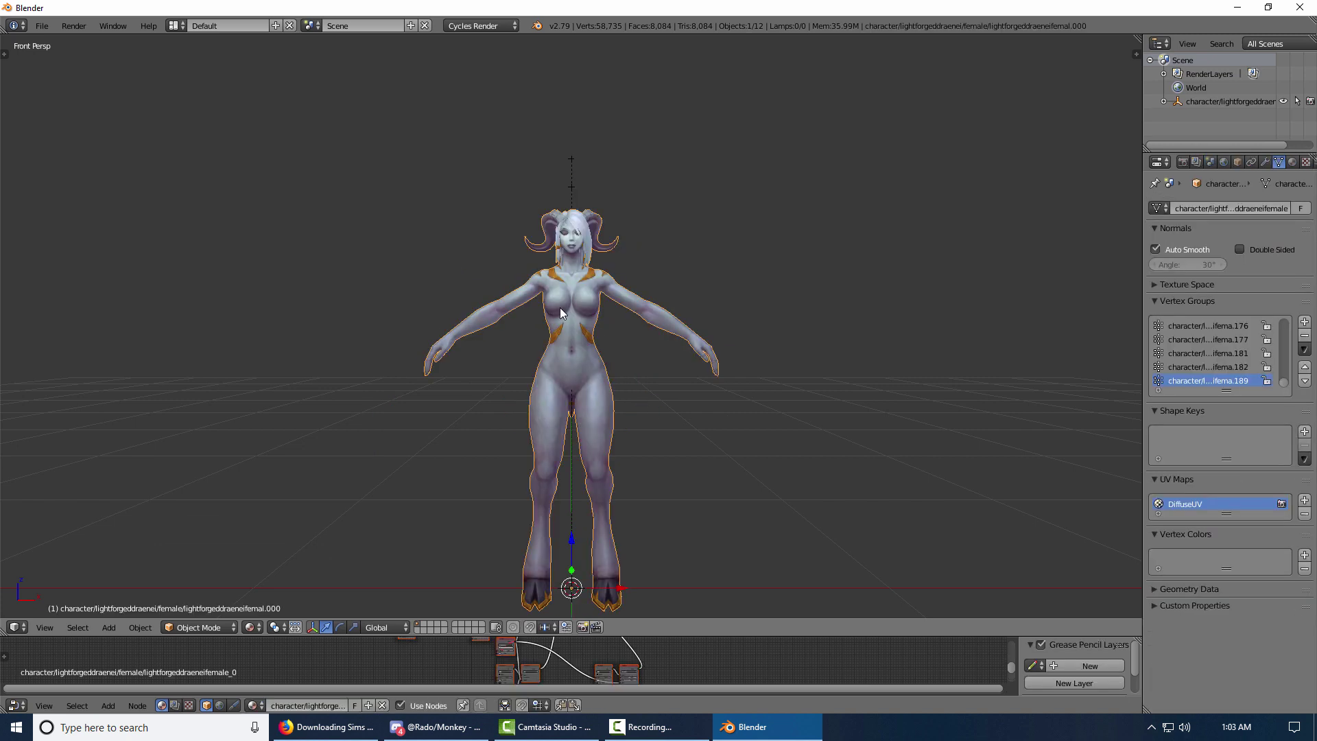
{"action": "left_click", "coordinate": [1292, 162]}
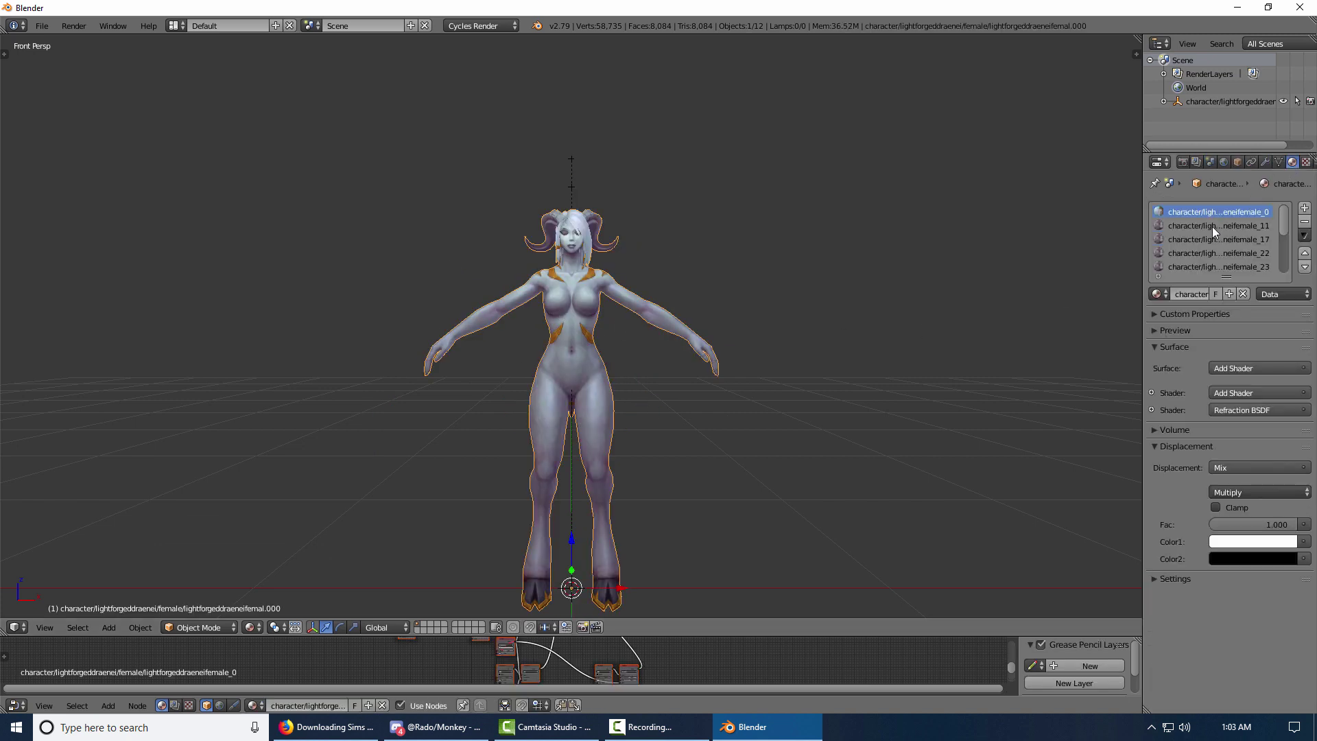
{"action": "left_click", "coordinate": [1215, 239]}
{"action": "left_click", "coordinate": [1304, 222]}
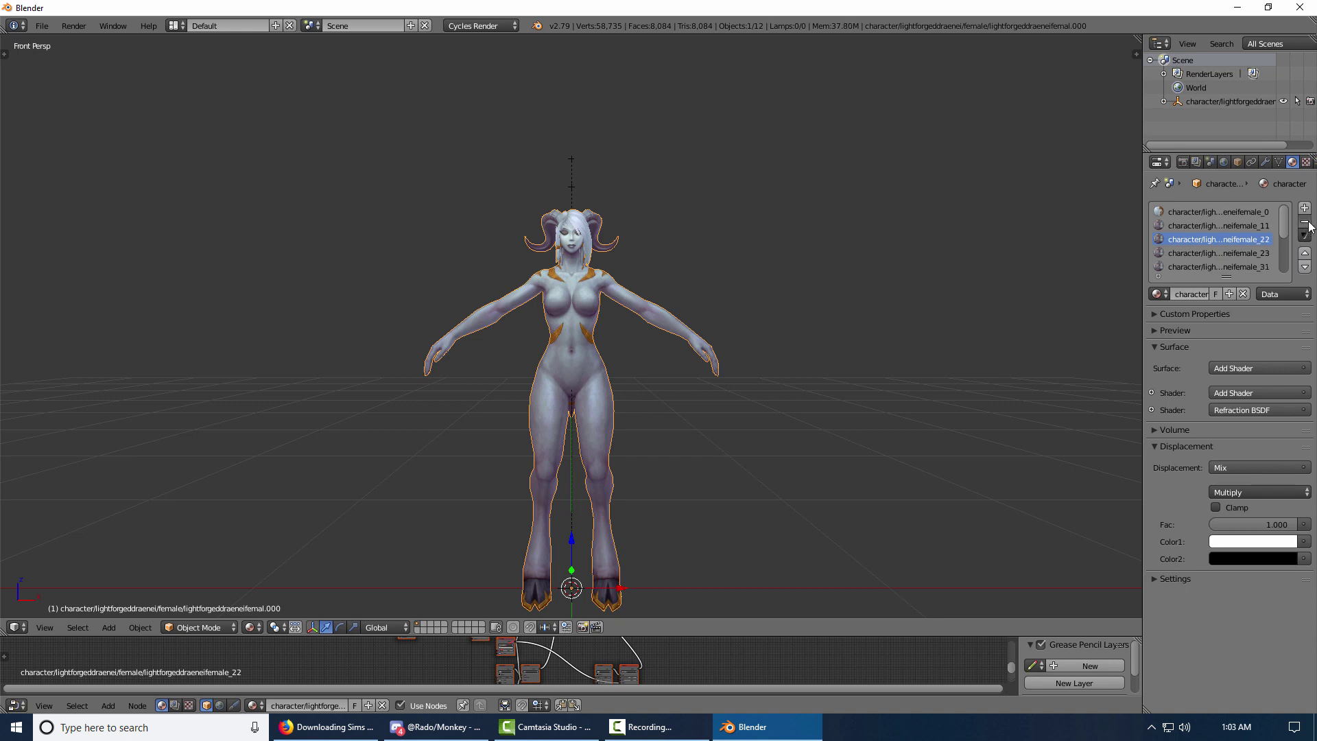
{"action": "left_click", "coordinate": [1305, 222]}
{"action": "left_click", "coordinate": [1304, 222]}
{"action": "left_click", "coordinate": [1305, 221]}
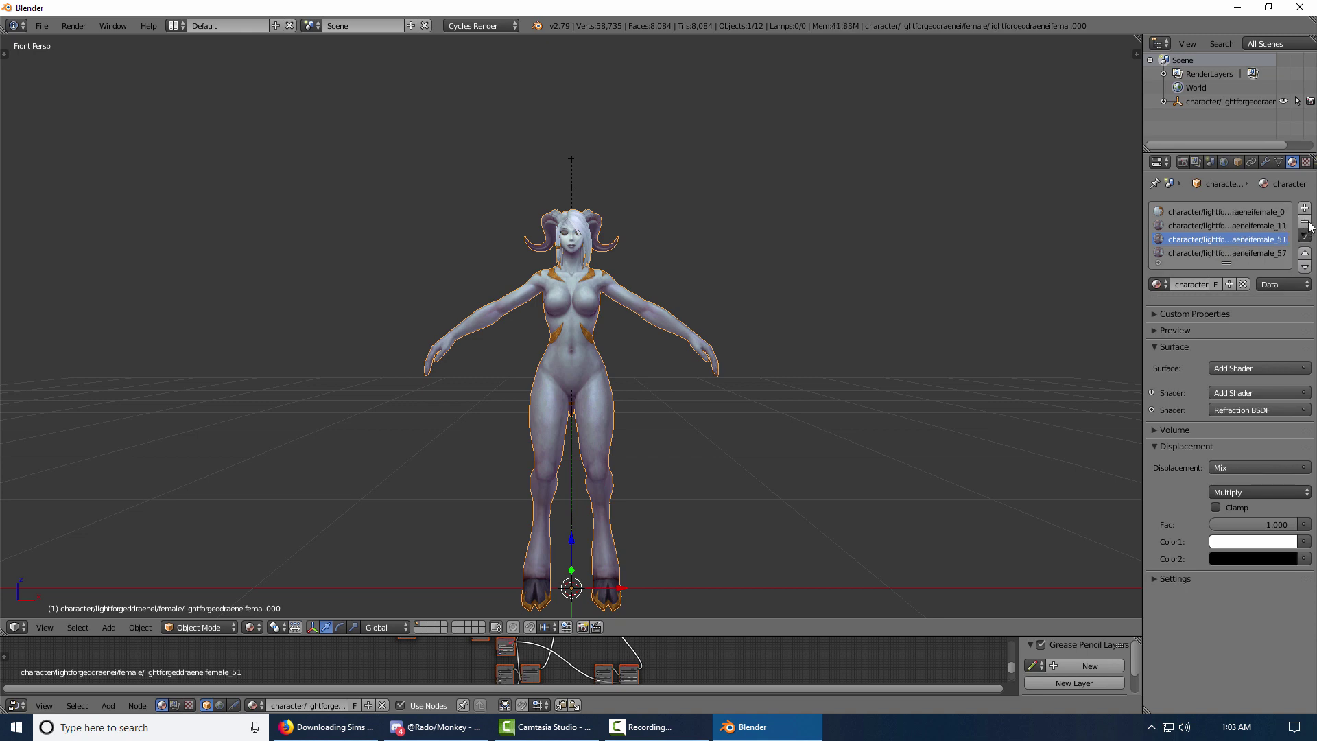
{"action": "left_click", "coordinate": [1304, 221]}
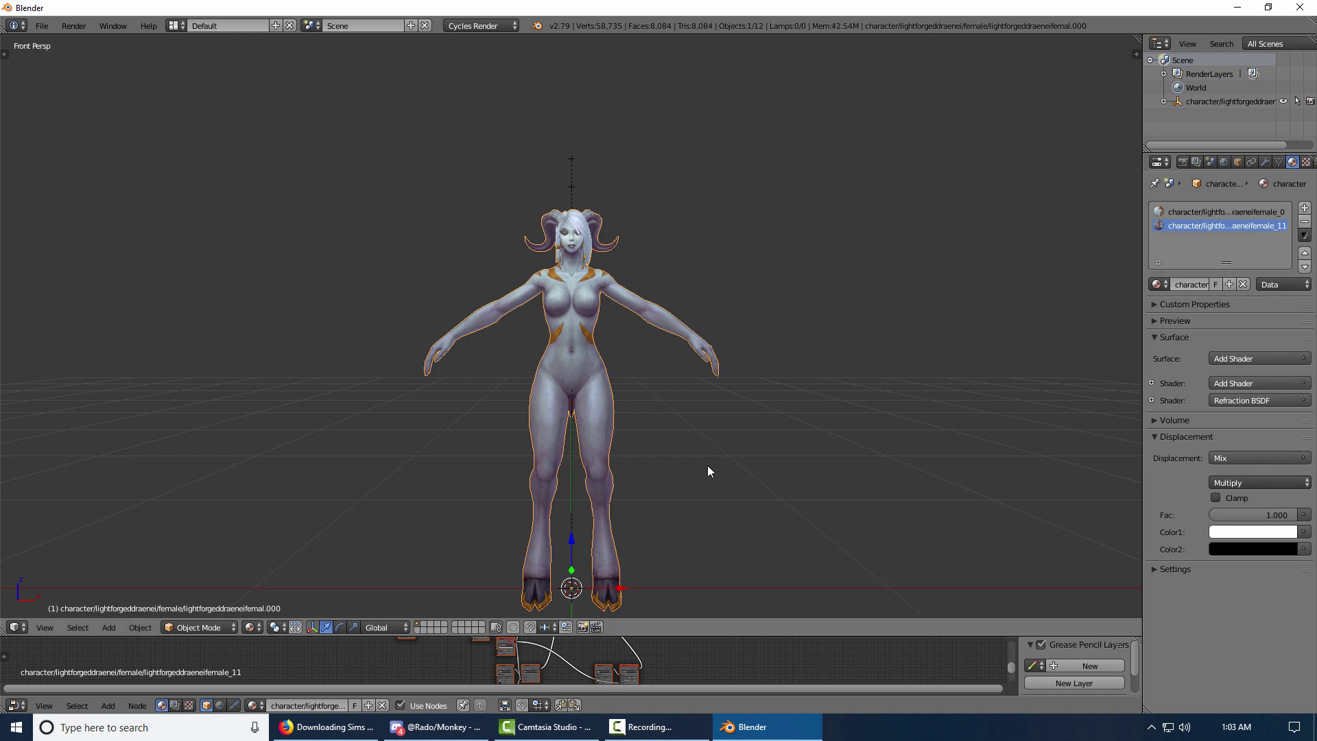
{"action": "key", "text": "a"}
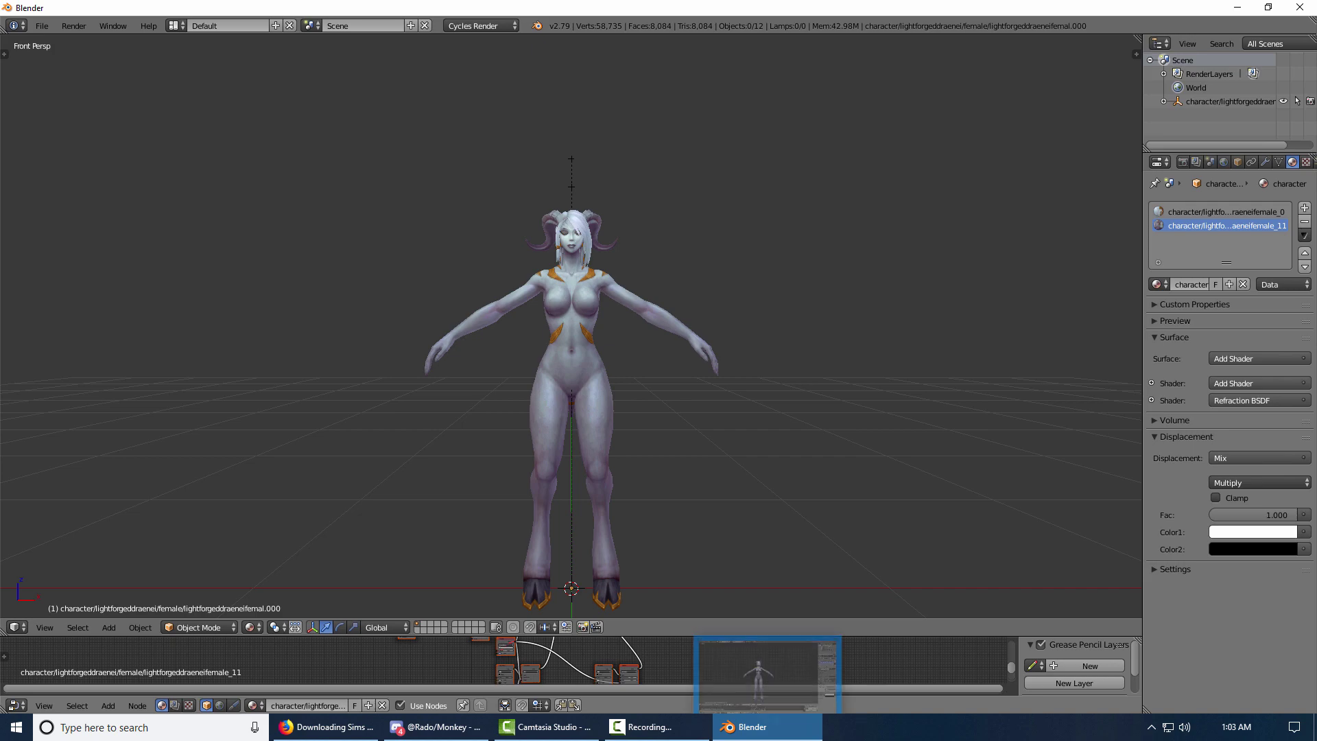
- Start a second Blender 2.79 instance and open dress.blend from the Sims dresses folder inside Tutorial files
{"action": "left_click", "coordinate": [751, 727]}
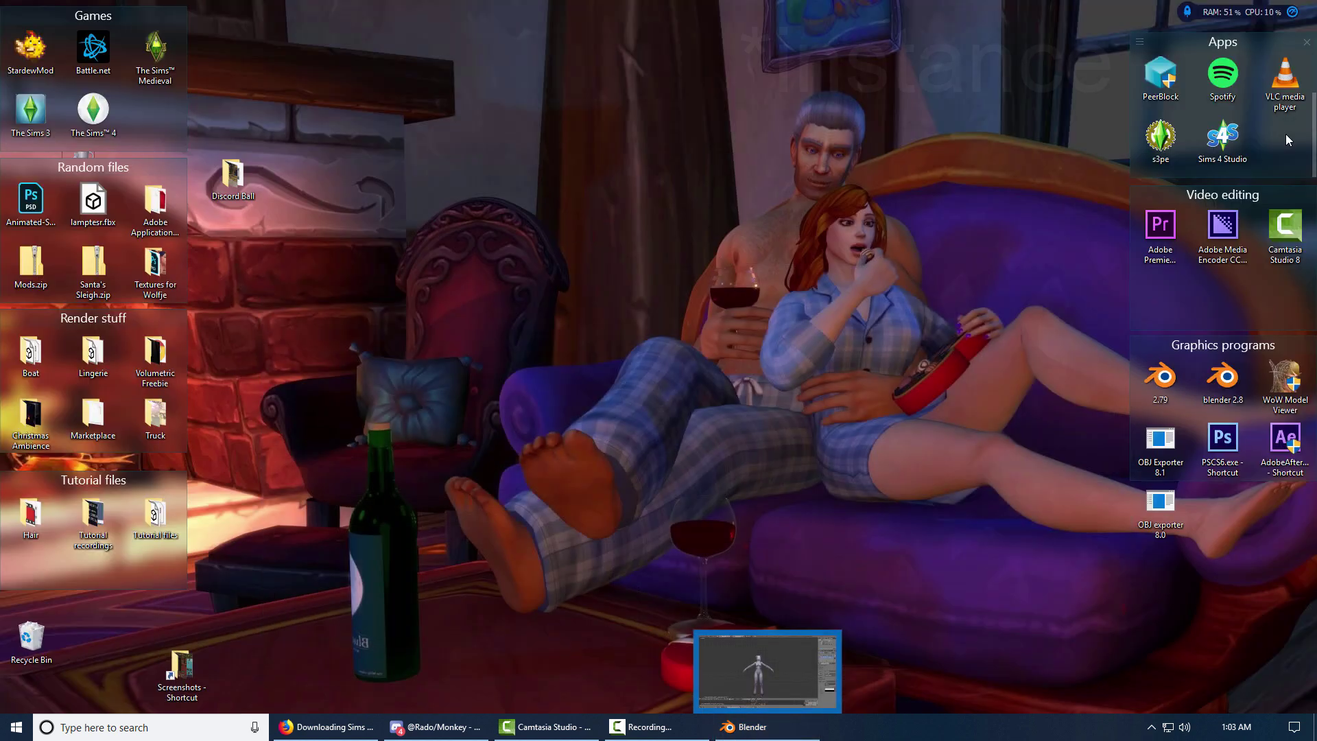
{"action": "double_click", "coordinate": [1170, 386]}
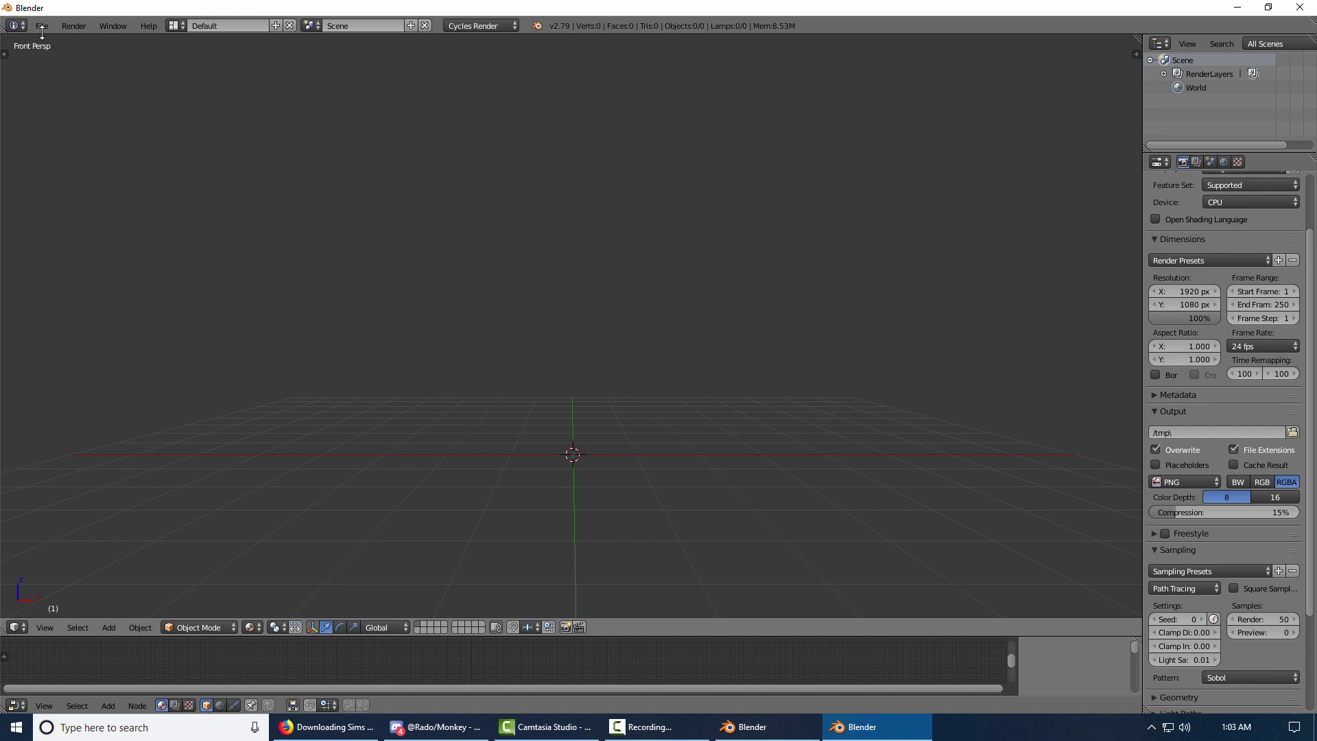
{"action": "left_click", "coordinate": [42, 28]}
{"action": "left_click", "coordinate": [60, 55]}
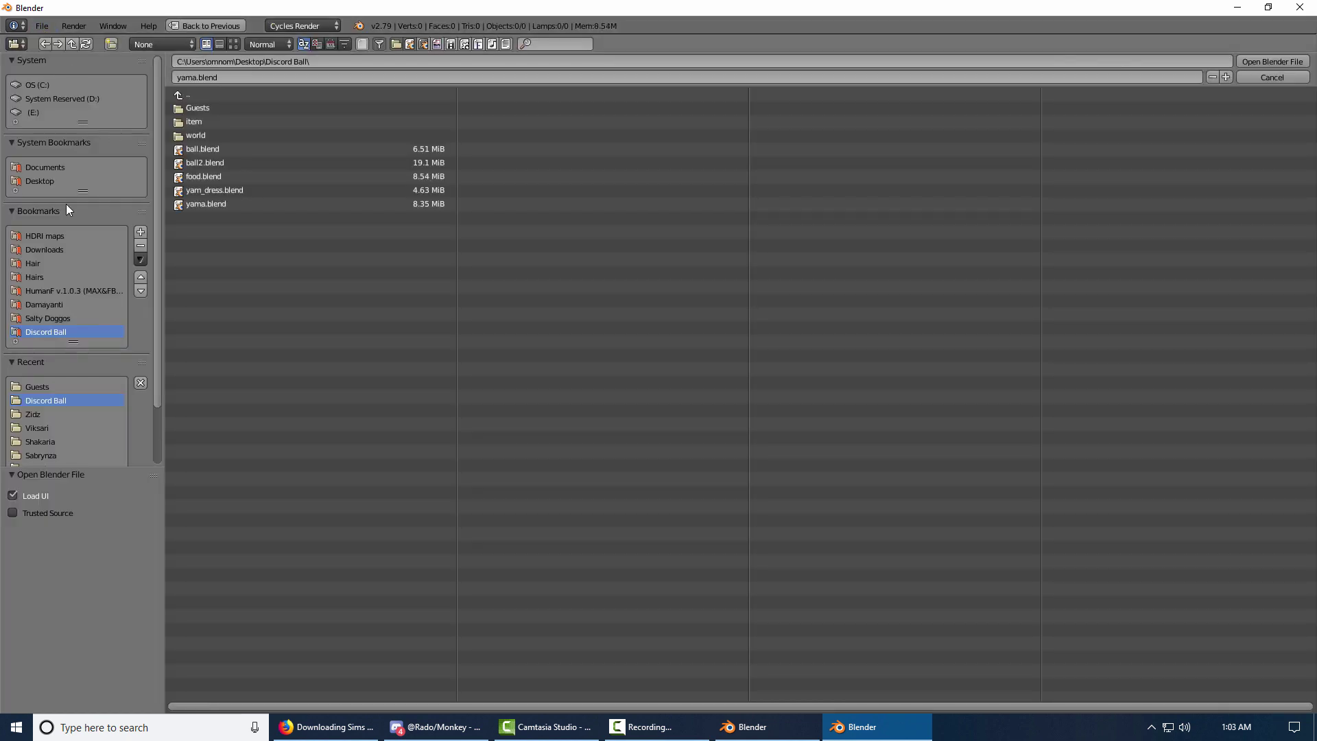
{"action": "left_click", "coordinate": [49, 181]}
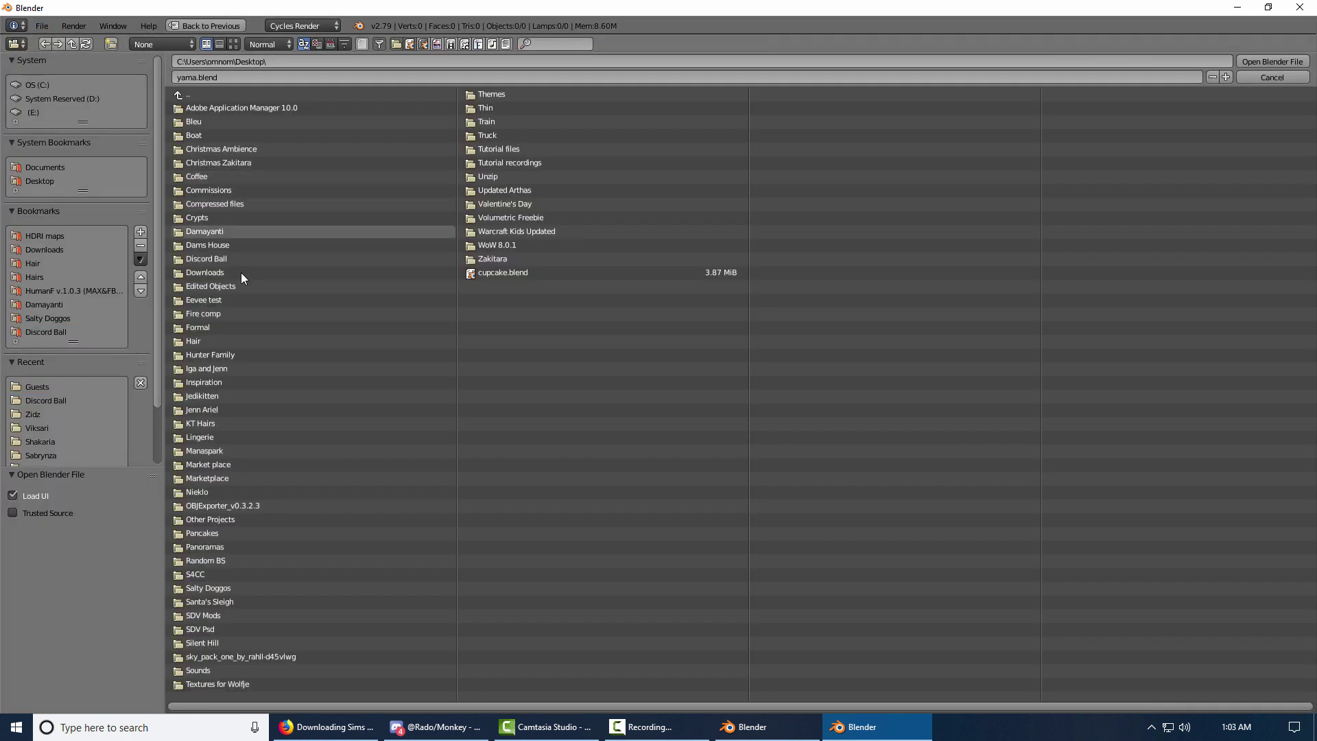
{"action": "left_click", "coordinate": [497, 148]}
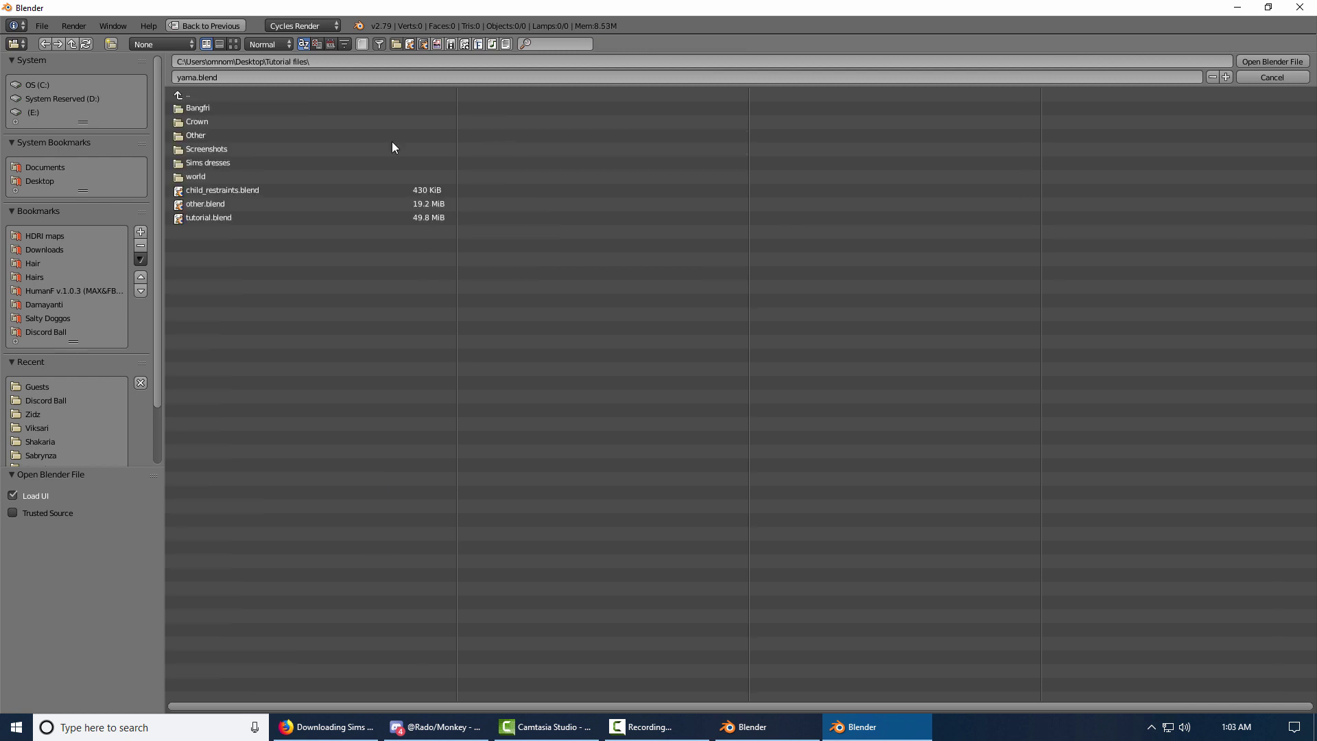
{"action": "left_click", "coordinate": [207, 164]}
{"action": "double_click", "coordinate": [206, 107]}
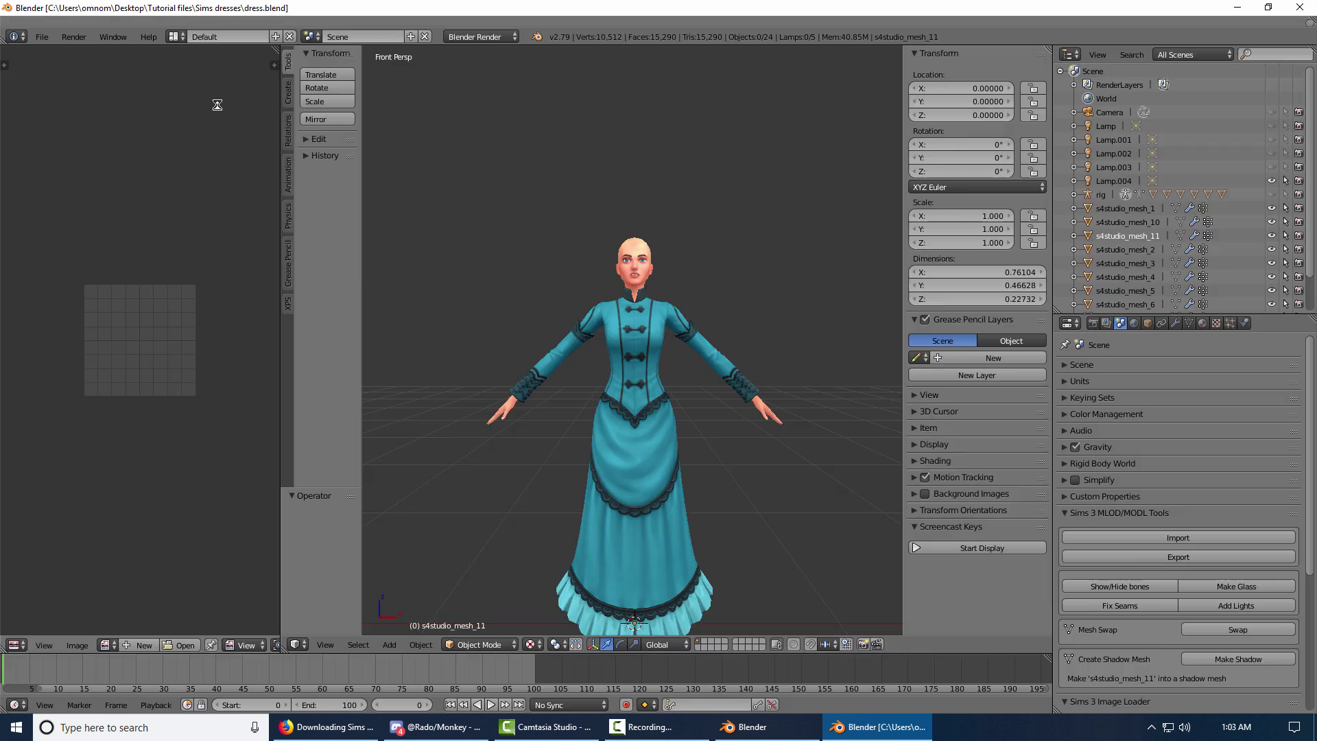
- Select the main gown mesh and the lower skirt and hem pieces together, then hide them
{"action": "right_click", "coordinate": [748, 395]}
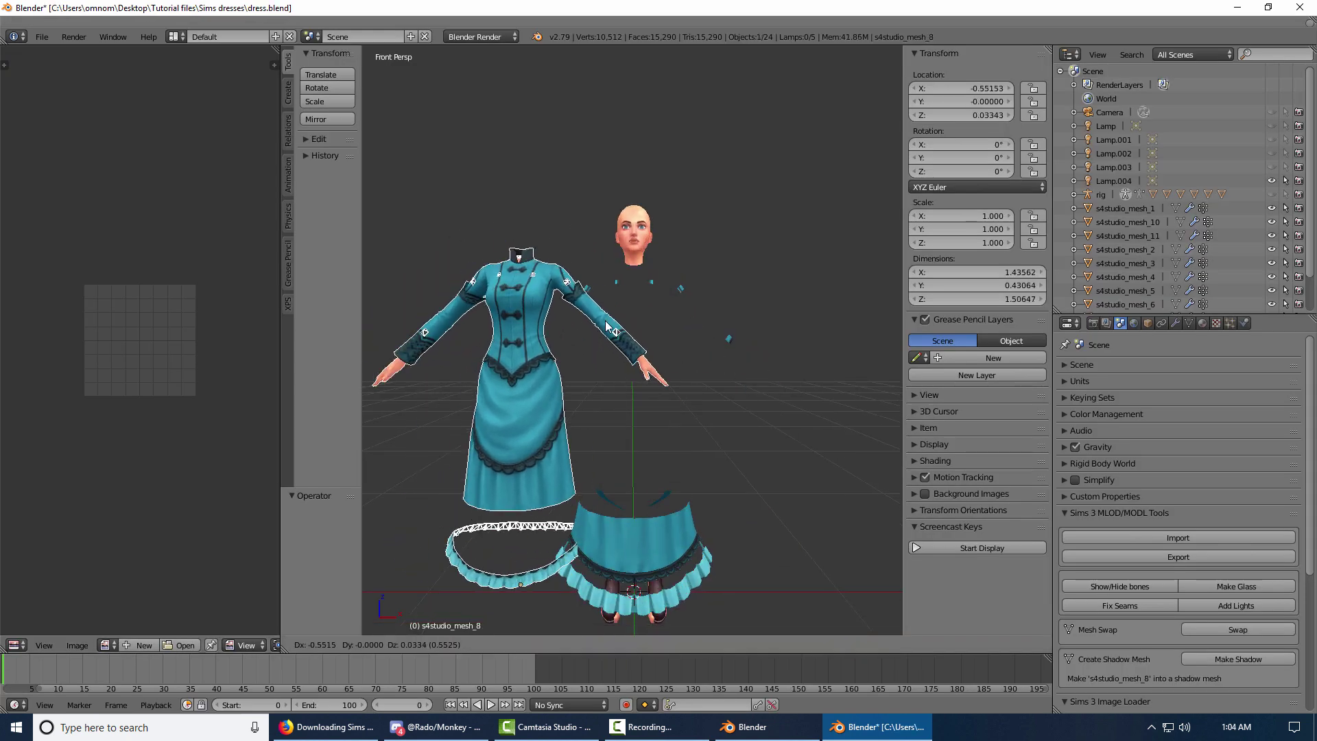
{"action": "right_click", "coordinate": [679, 538], "text": "shift"}
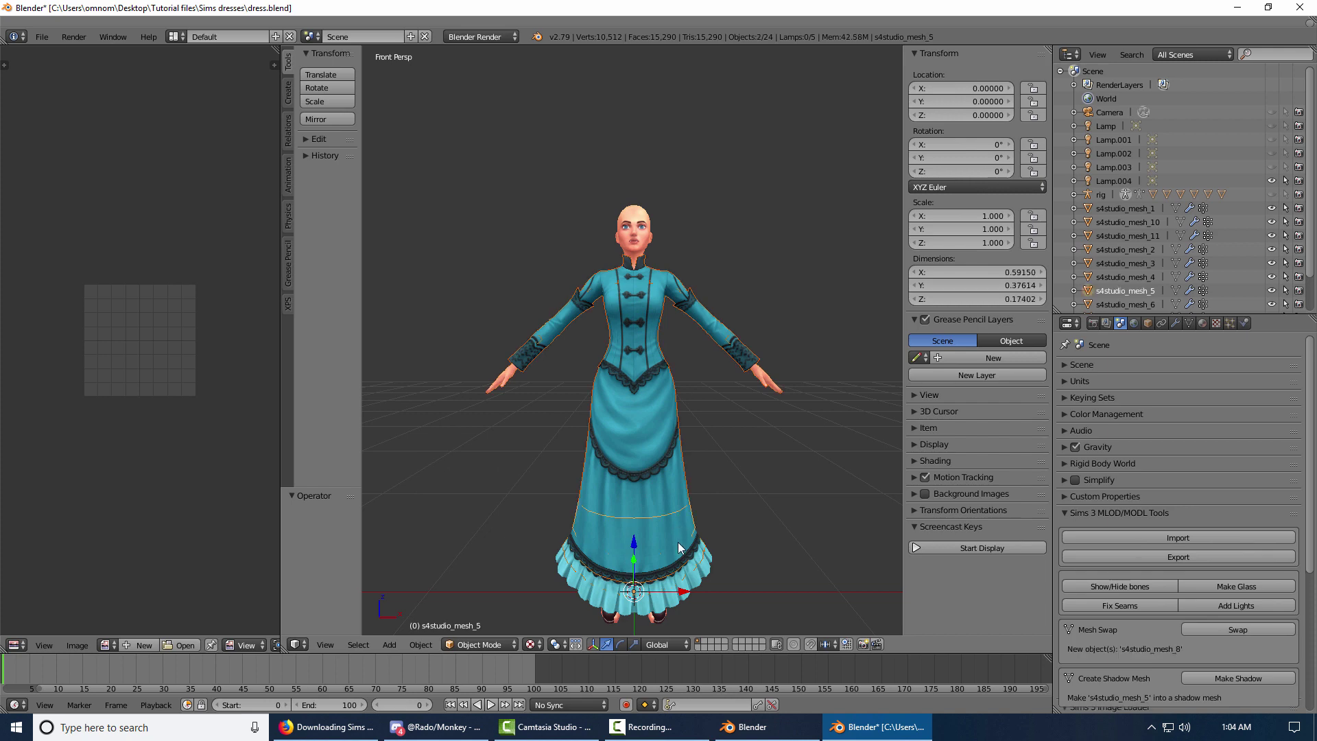
{"action": "key", "text": "g"}
{"action": "key", "text": "Escape"}
{"action": "right_click", "coordinate": [672, 509], "text": "shift"}
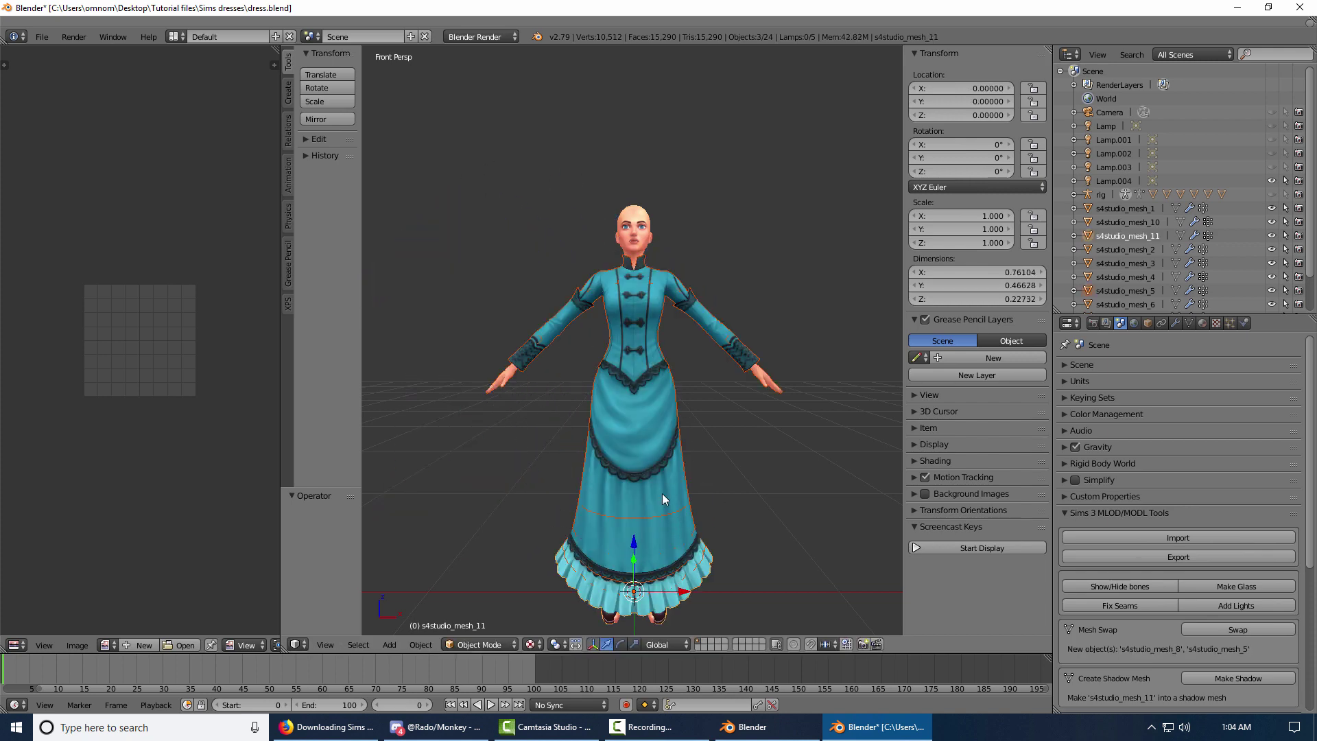
{"action": "key", "text": "h"}
- Hide the remaining separate dress pieces around the skirt, shoulders and sleeves one after another
{"action": "right_click", "coordinate": [665, 563]}
{"action": "key", "text": "h"}
{"action": "right_click", "coordinate": [728, 345]}
{"action": "key", "text": "h"}
{"action": "right_click", "coordinate": [681, 287]}
{"action": "key", "text": "h"}
{"action": "right_click", "coordinate": [587, 288]}
{"action": "key", "text": "h"}
{"action": "right_click", "coordinate": [539, 338]}
- Unhide all the dress pieces and join them into the main gown mesh
{"action": "key", "text": "alt+h"}
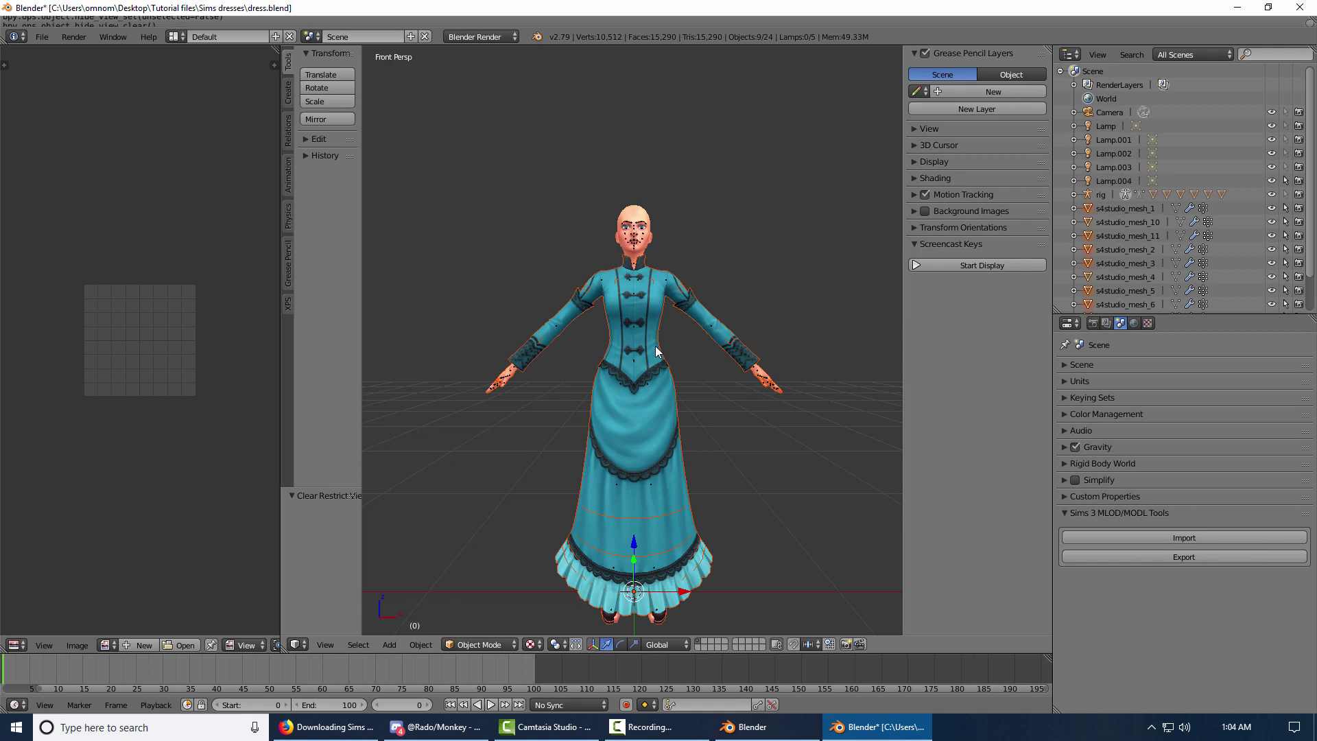
{"action": "key", "text": "ctrl+j"}
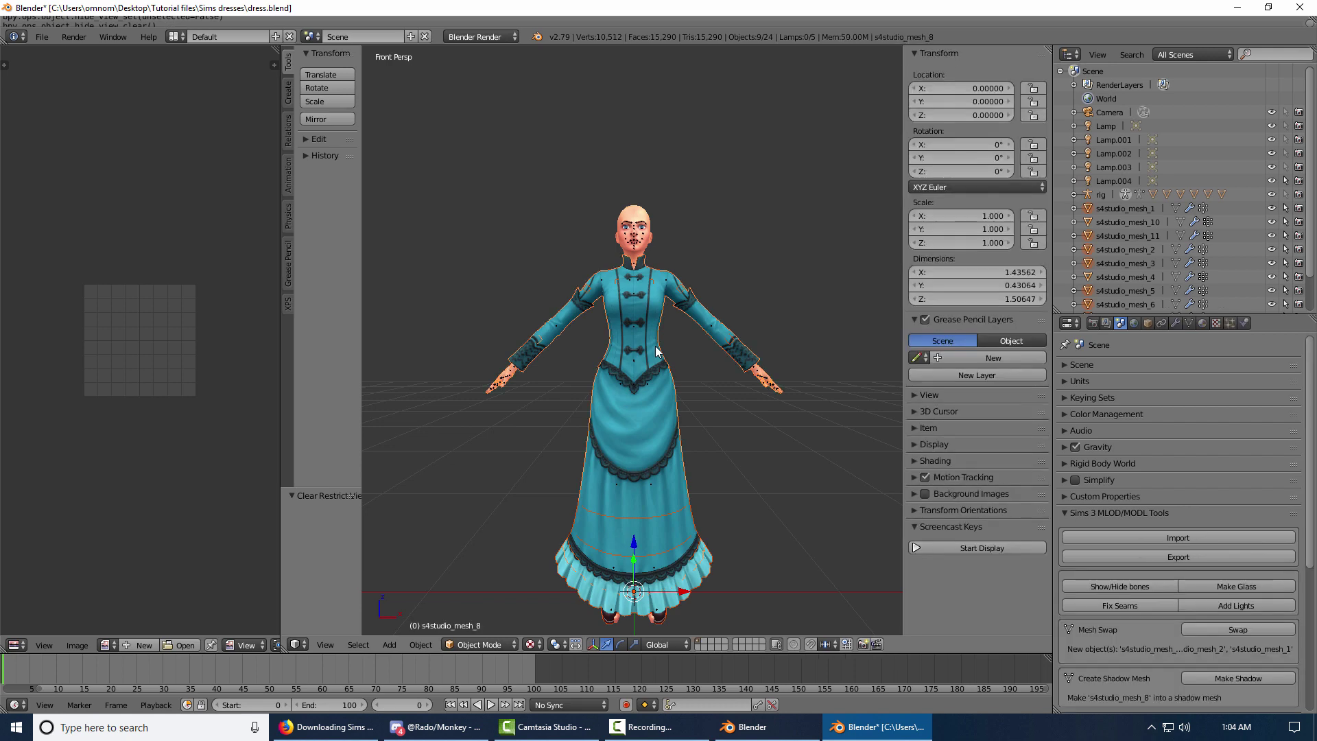
{"action": "key", "text": "g"}
{"action": "key", "text": "Escape"}
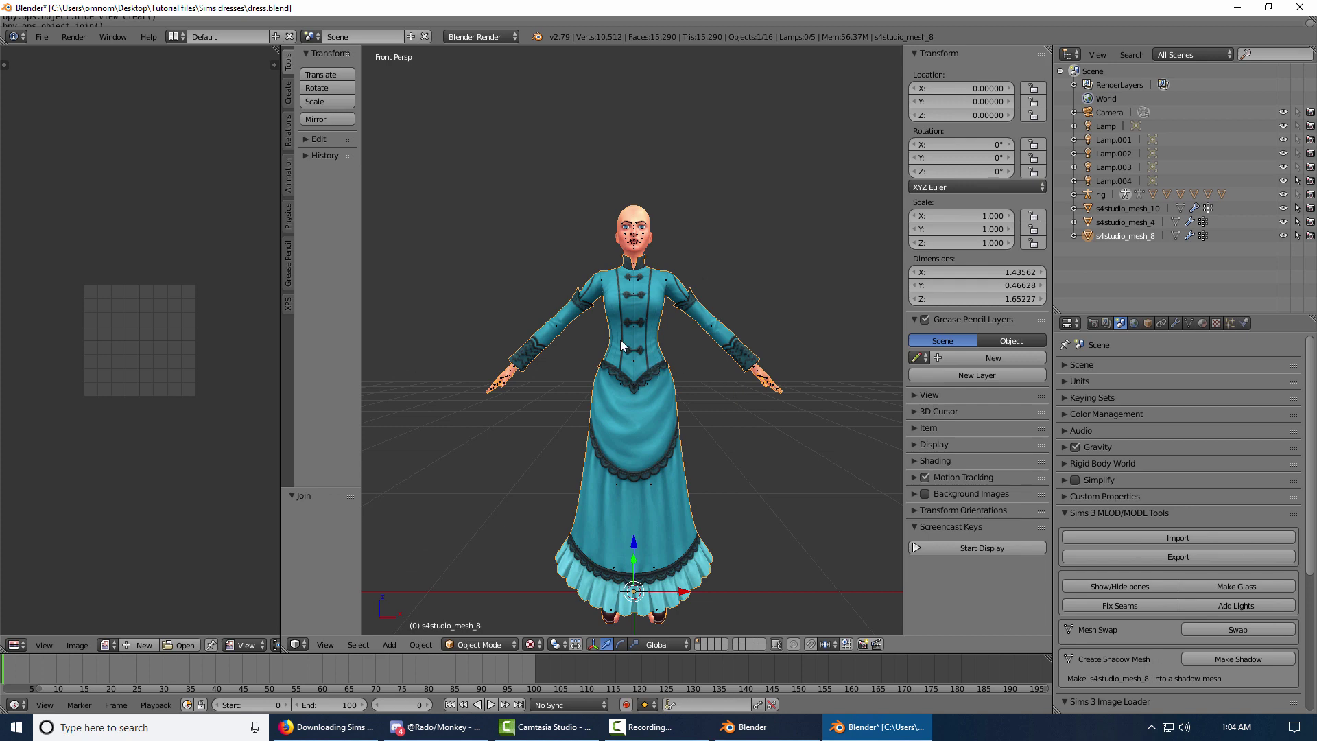
- Copy the joined dress into the Blender instance with the draenei and make the pasted rig selectable
{"action": "key", "text": "ctrl+c"}
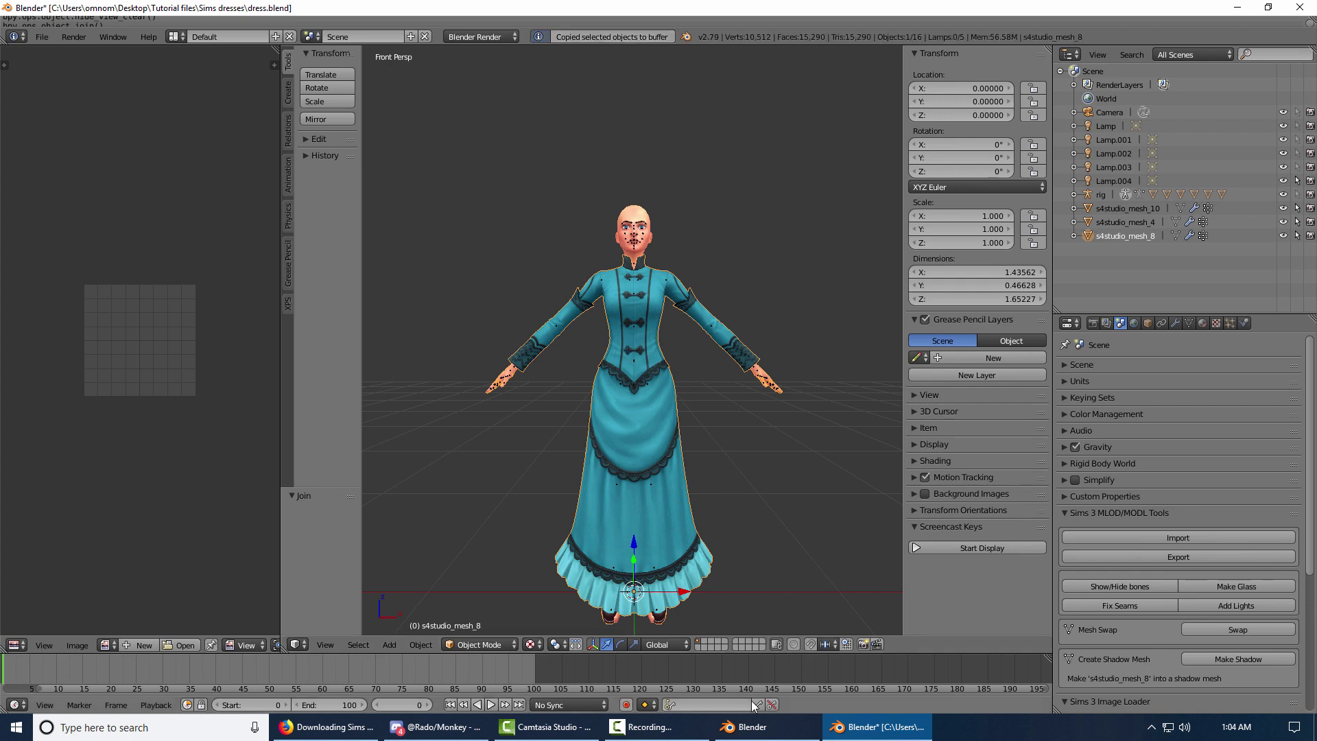
{"action": "left_click", "coordinate": [751, 726]}
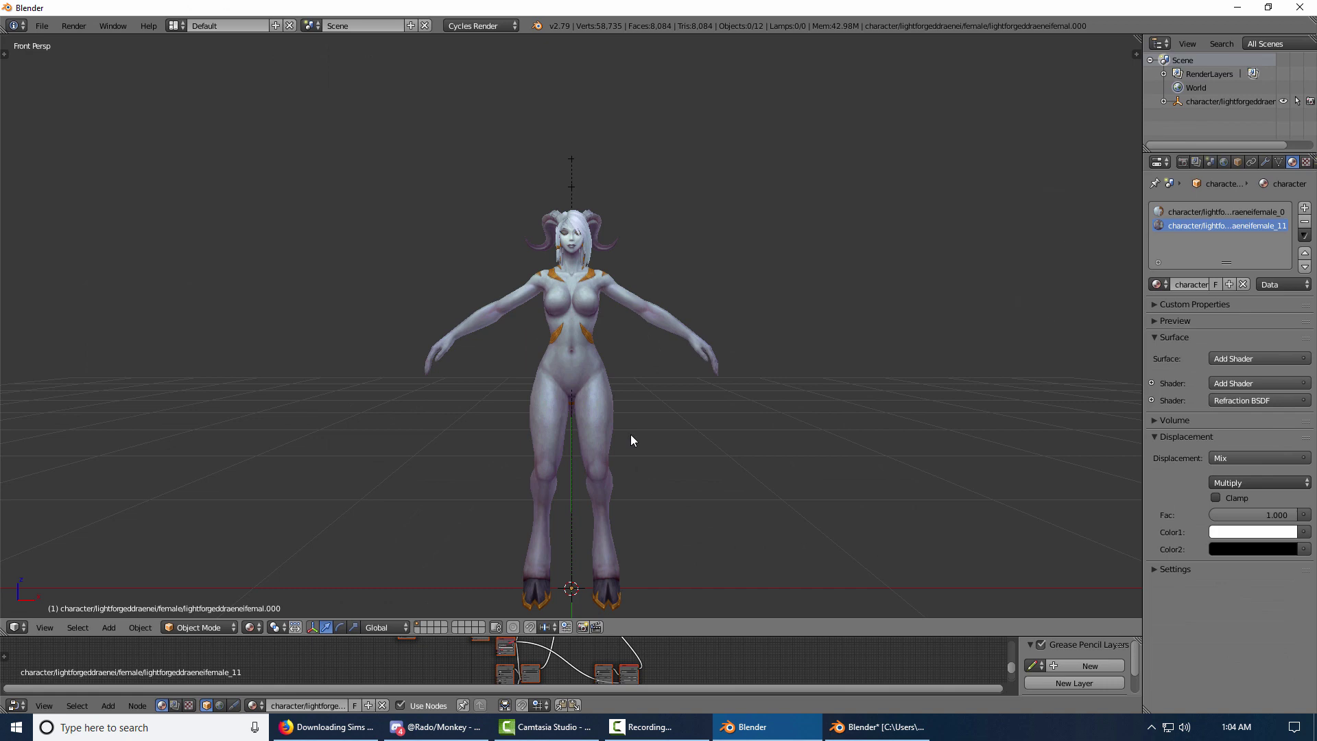
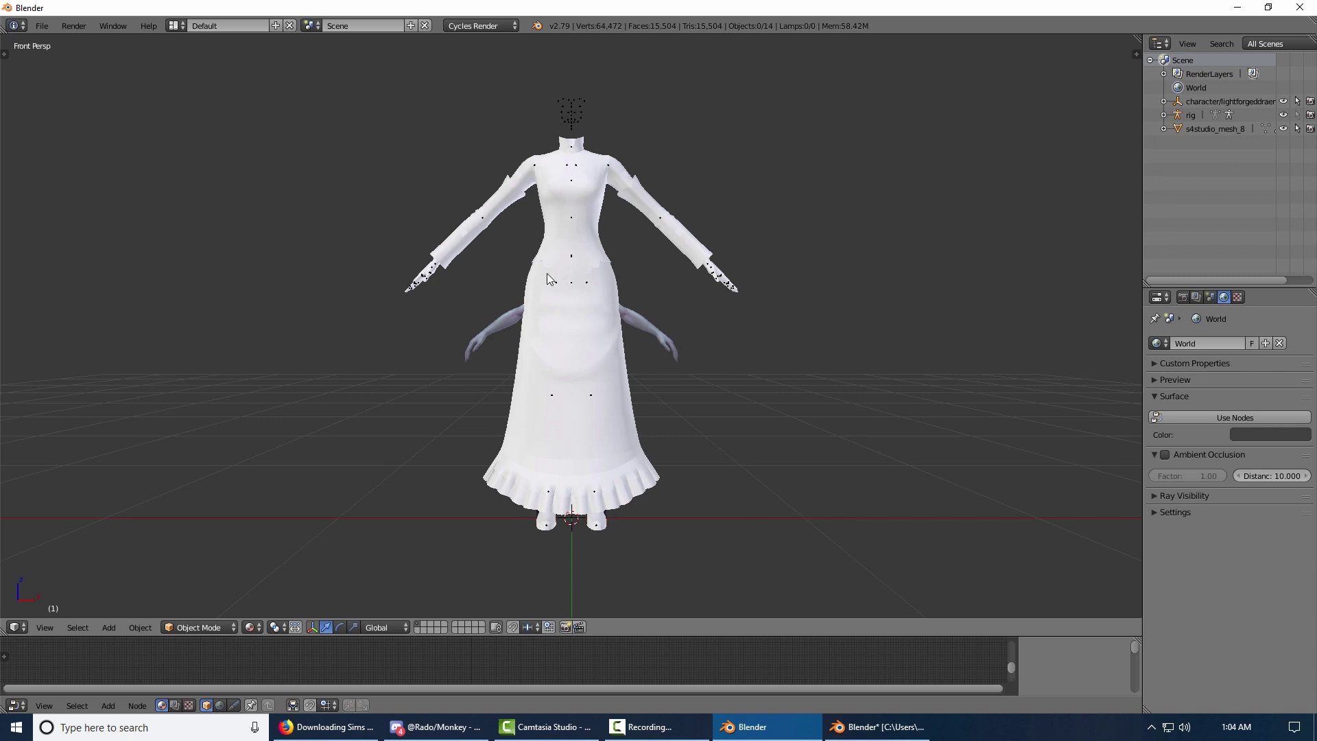
{"action": "left_click", "coordinate": [1298, 115]}
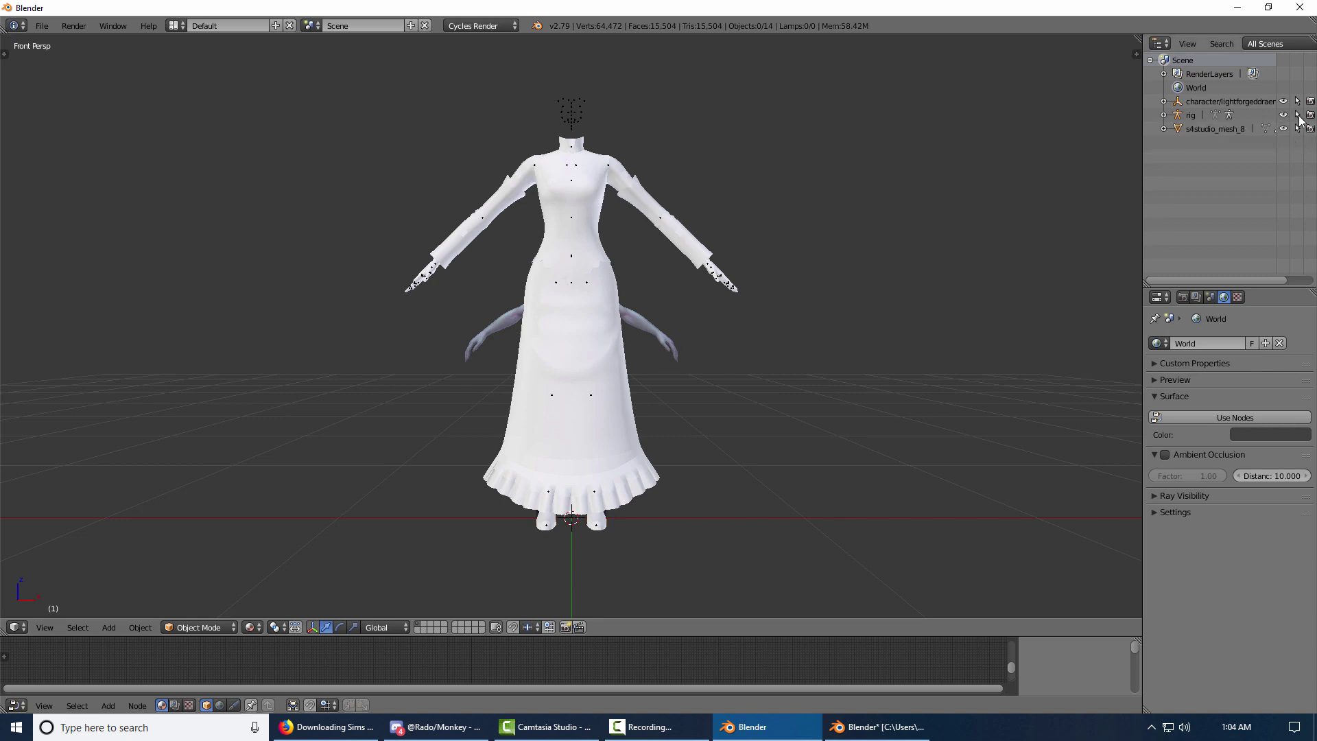
{"action": "right_click", "coordinate": [570, 117]}
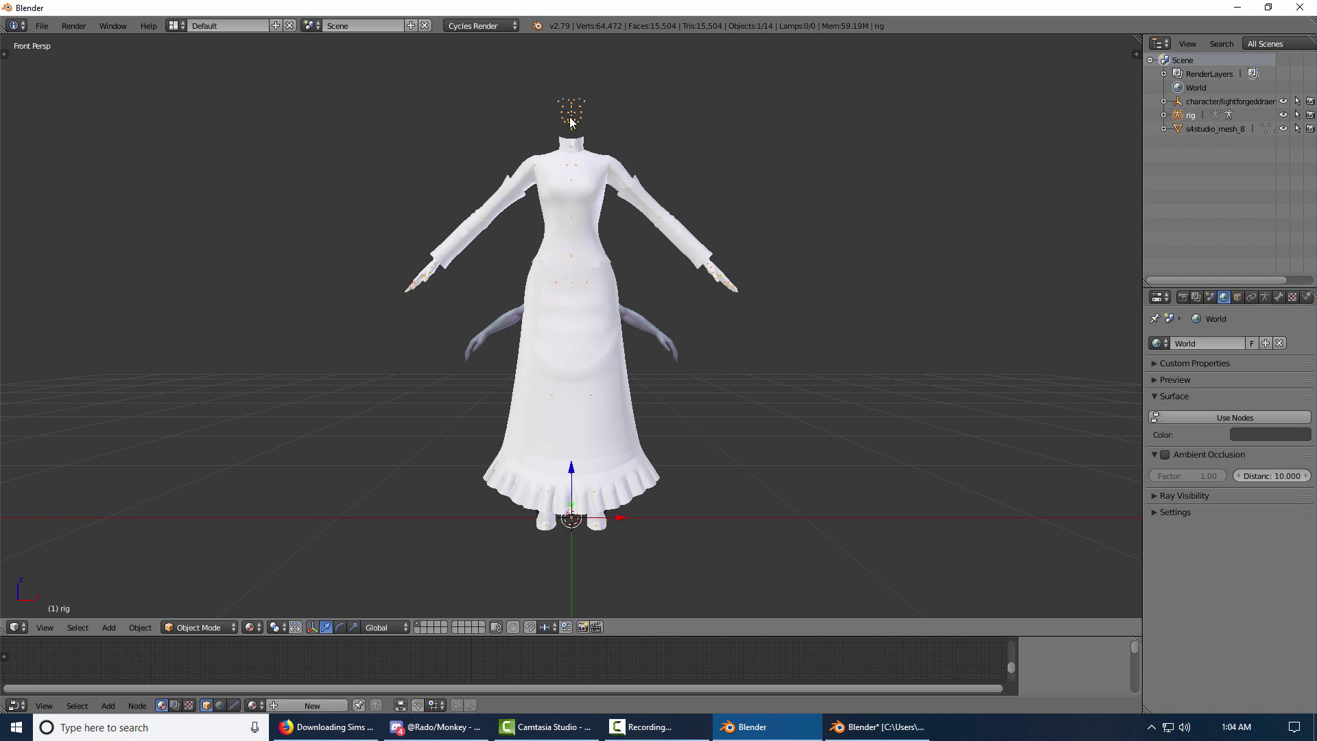
- Select the dress mesh together with its rig and scale both down to the draenei's body size
{"action": "right_click", "coordinate": [642, 181]}
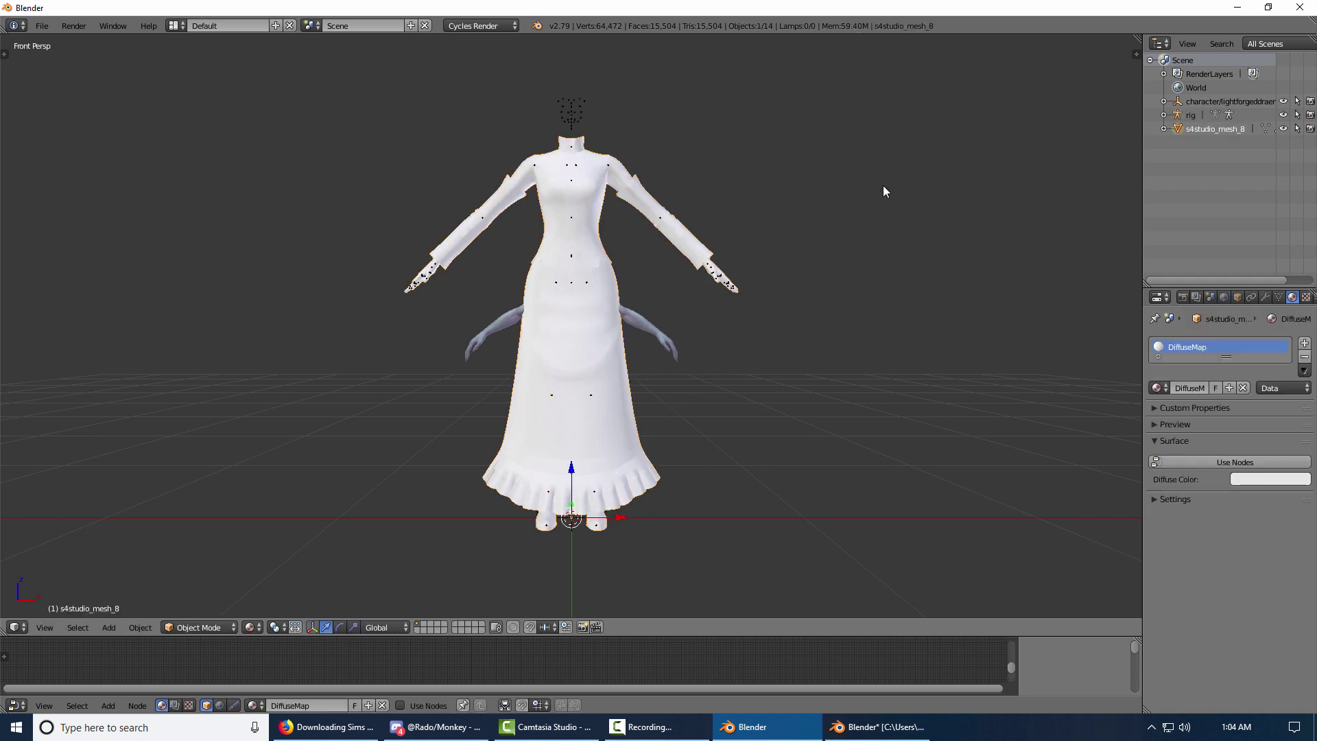
{"action": "right_click", "coordinate": [563, 101], "text": "shift"}
{"action": "key", "text": "ctrl+p"}
{"action": "left_click", "coordinate": [774, 186]}
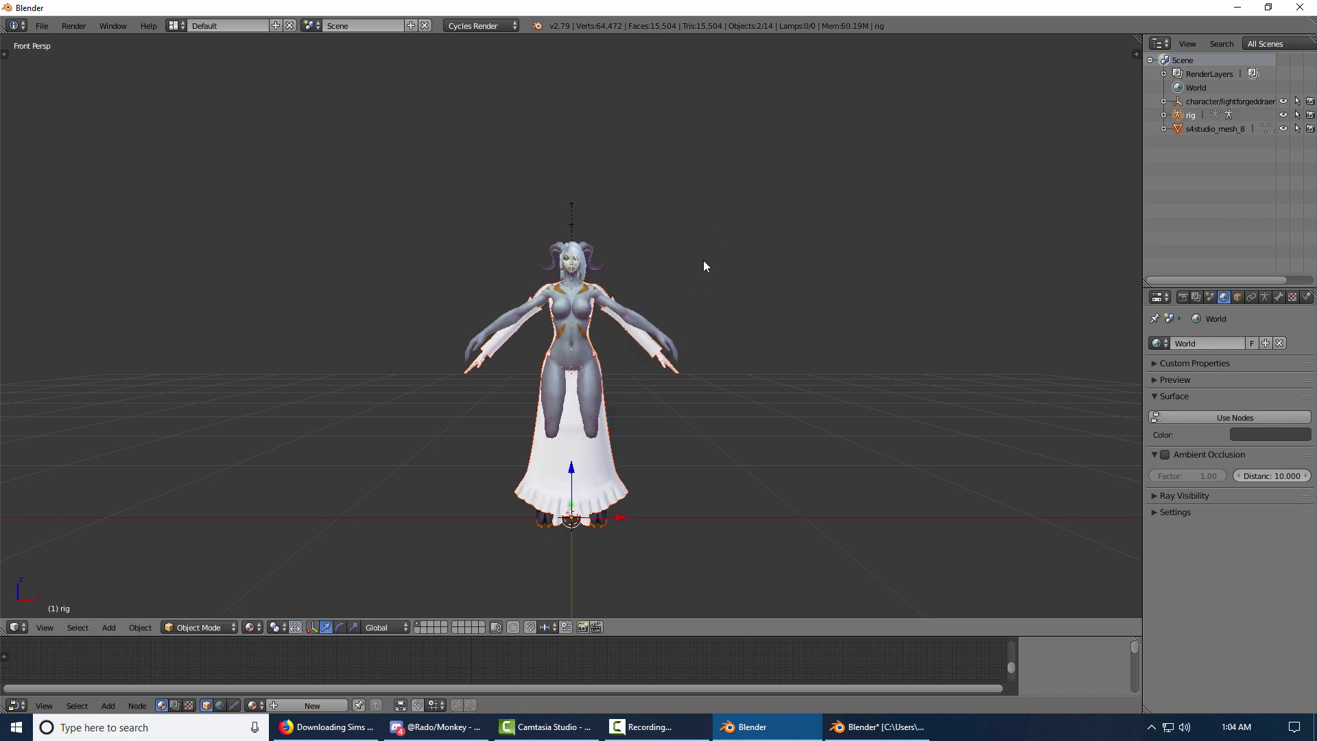
- Move the dress and its rig about -0.02 along the Y axis to line up with the draenei's torso
{"action": "key", "text": "KP_3"}
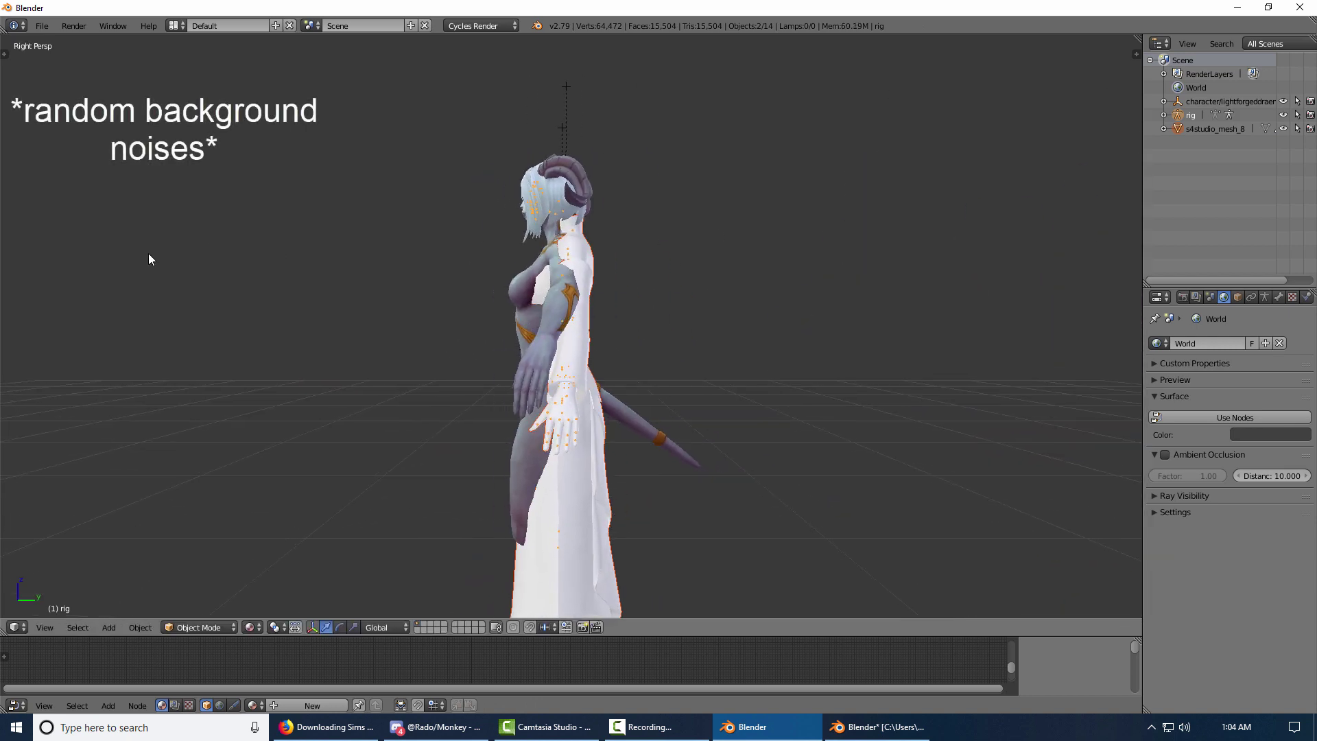
{"action": "key", "text": "g"}
{"action": "key", "text": "y"}
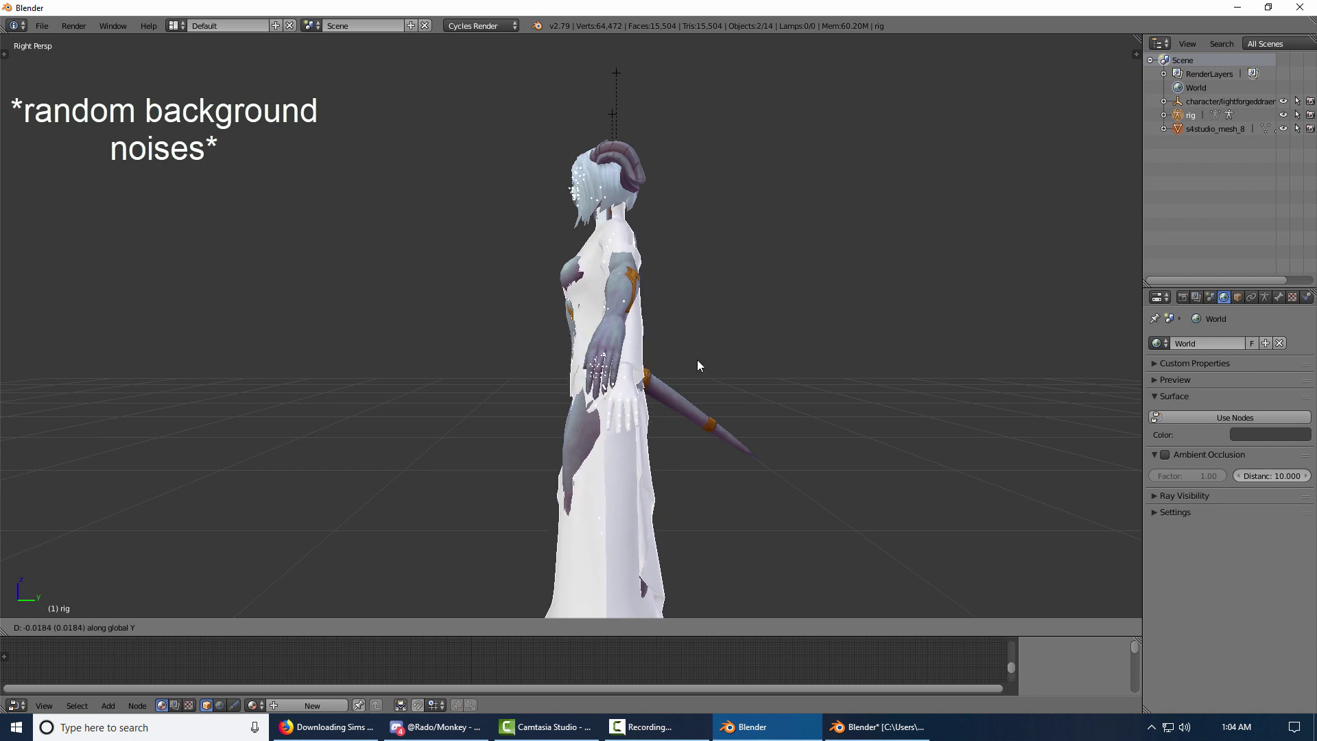
{"action": "left_click", "coordinate": [695, 366]}
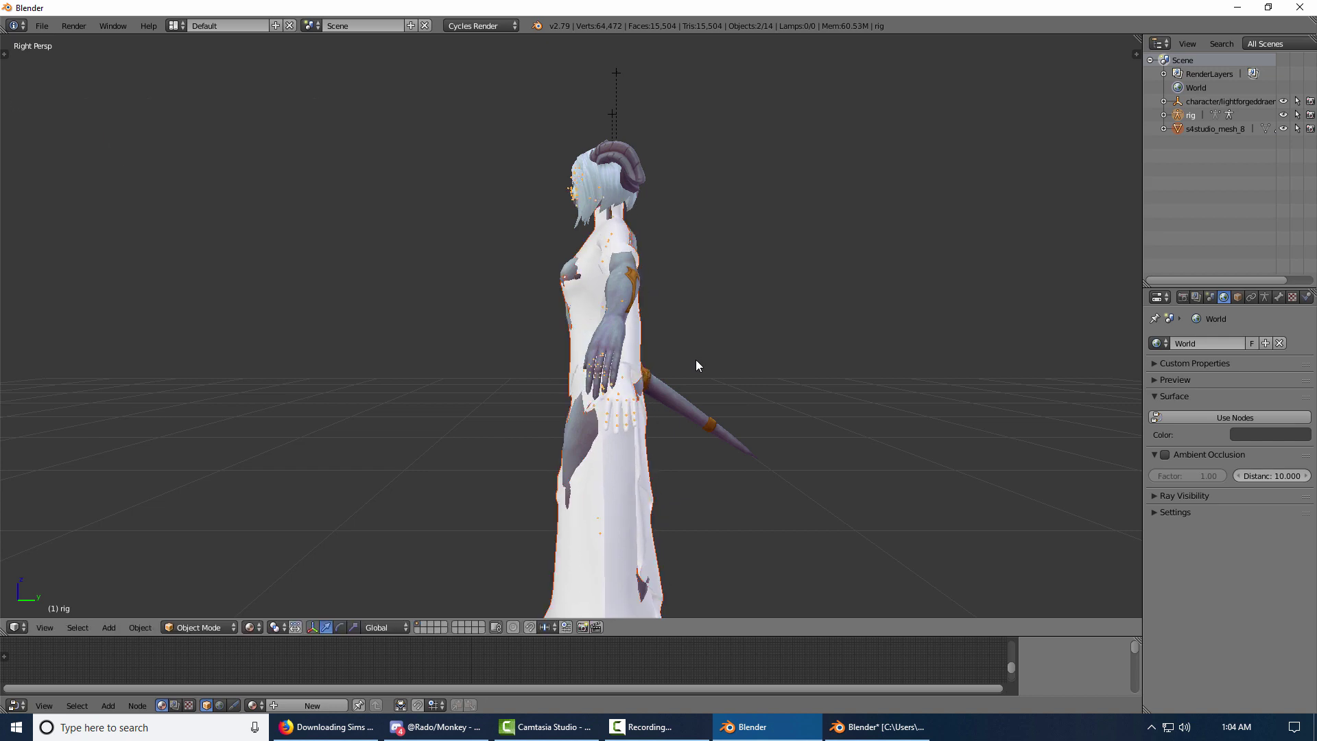
- Put the dress rig into Pose Mode
{"action": "key", "text": "KP_1"}
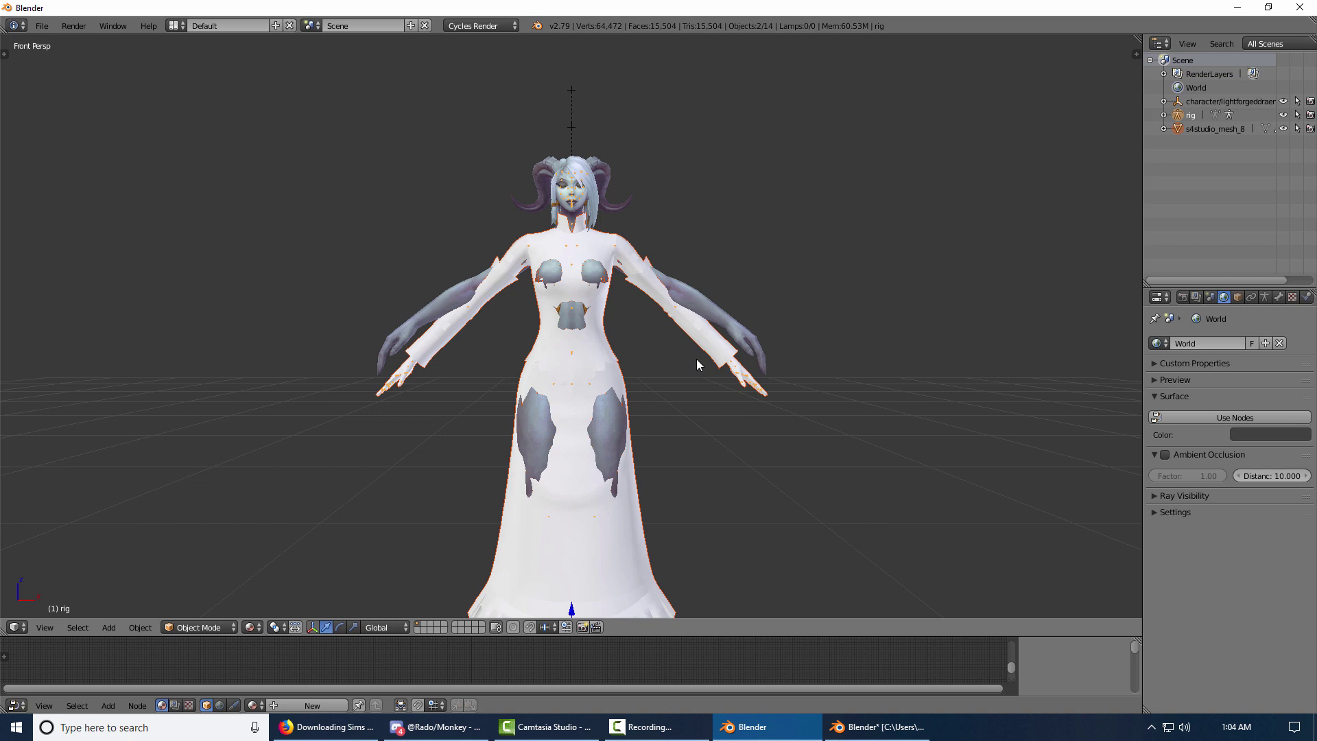
{"action": "scroll", "coordinate": [689, 315], "scroll_direction": "up", "scroll_amount": 5}
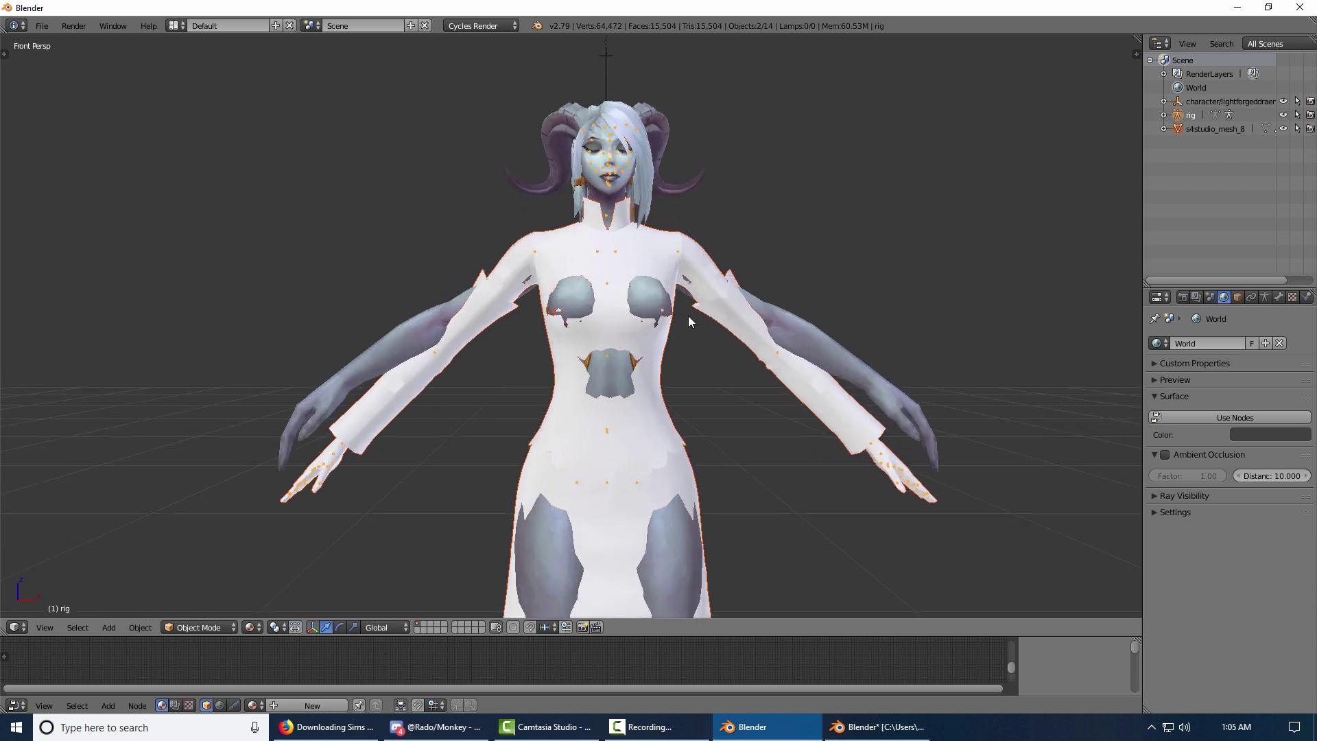
{"action": "middle_click_drag", "start_coordinate": [670, 331], "coordinate": [631, 256], "text": "shift"}
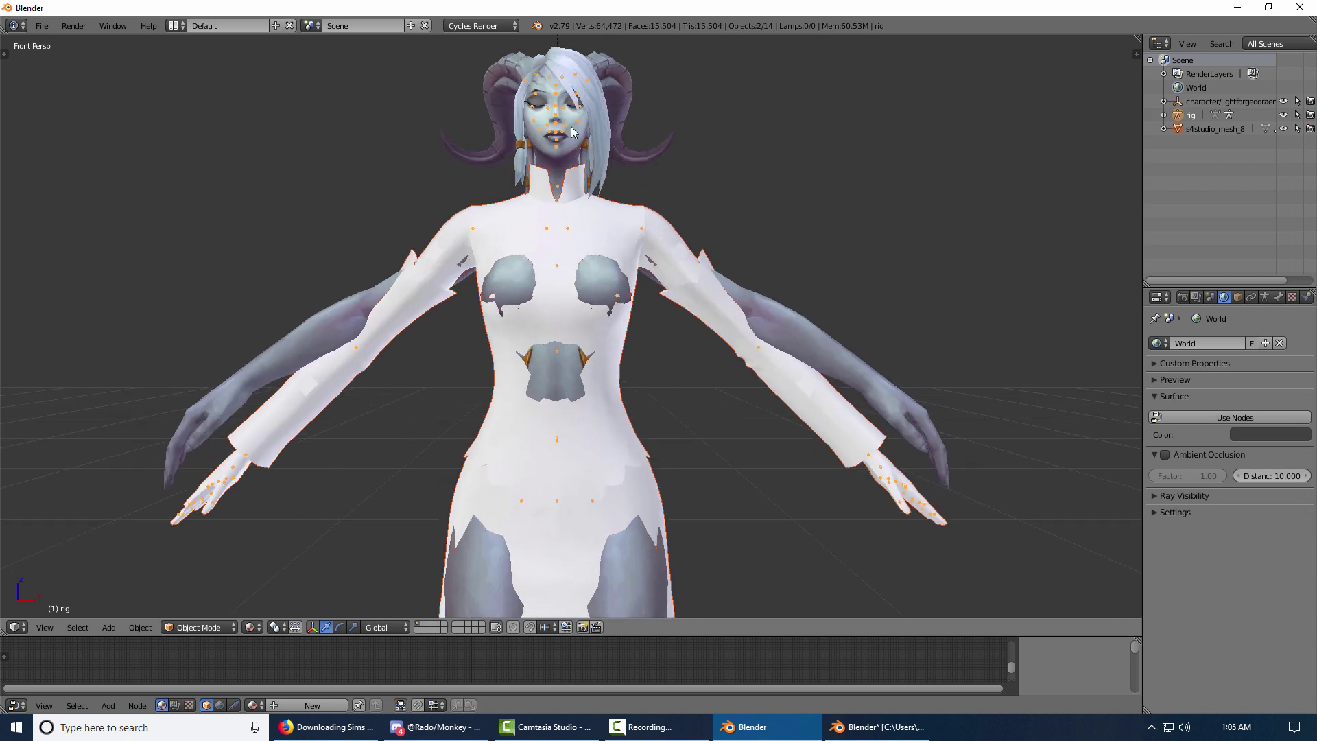
{"action": "left_click", "coordinate": [1191, 130], "text": "ctrl"}
{"action": "left_click", "coordinate": [183, 626]}
{"action": "left_click", "coordinate": [205, 581]}
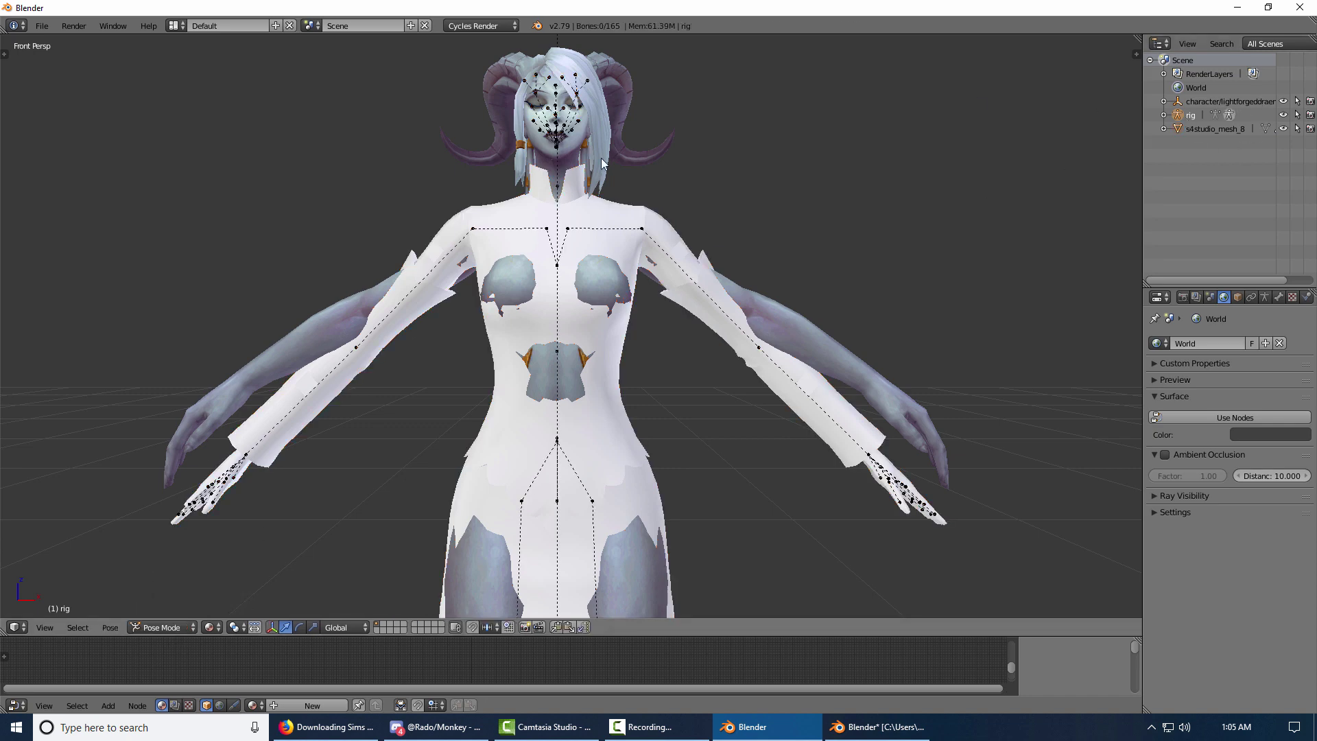
- Rotate the rig's right upper-arm bone up about 10 degrees and raise the left upper-arm bone to match the draenei's arms
{"action": "right_click", "coordinate": [478, 234]}
{"action": "key", "text": "r"}
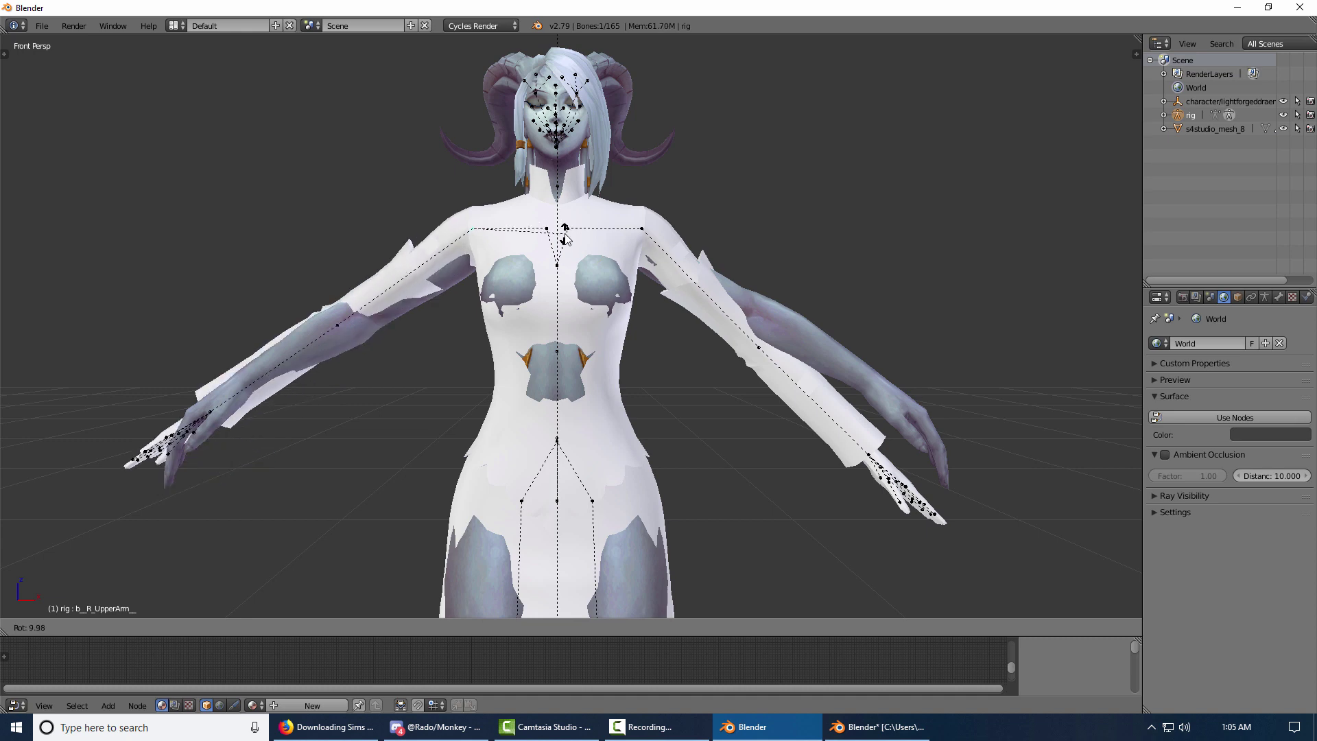
{"action": "left_click", "coordinate": [566, 238]}
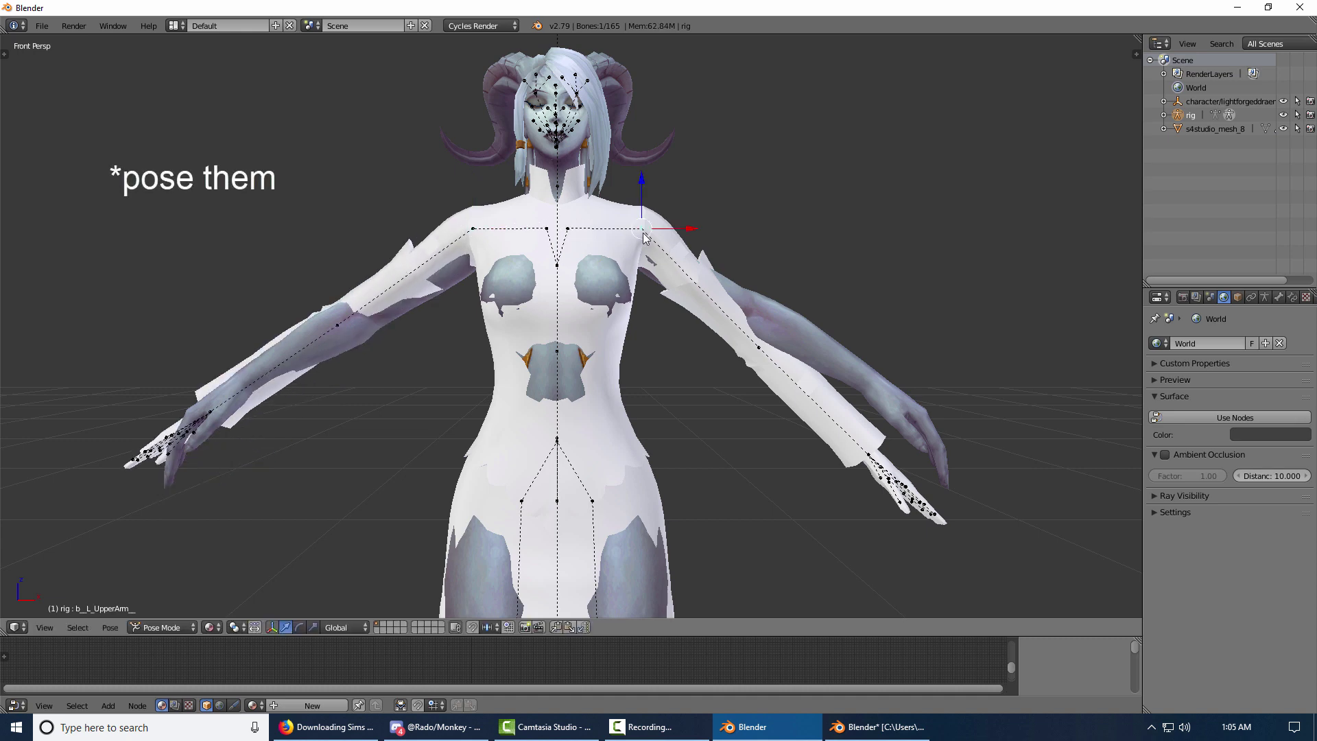
{"action": "right_click", "coordinate": [727, 316]}
{"action": "key", "text": "r"}
{"action": "left_click", "coordinate": [864, 372]}
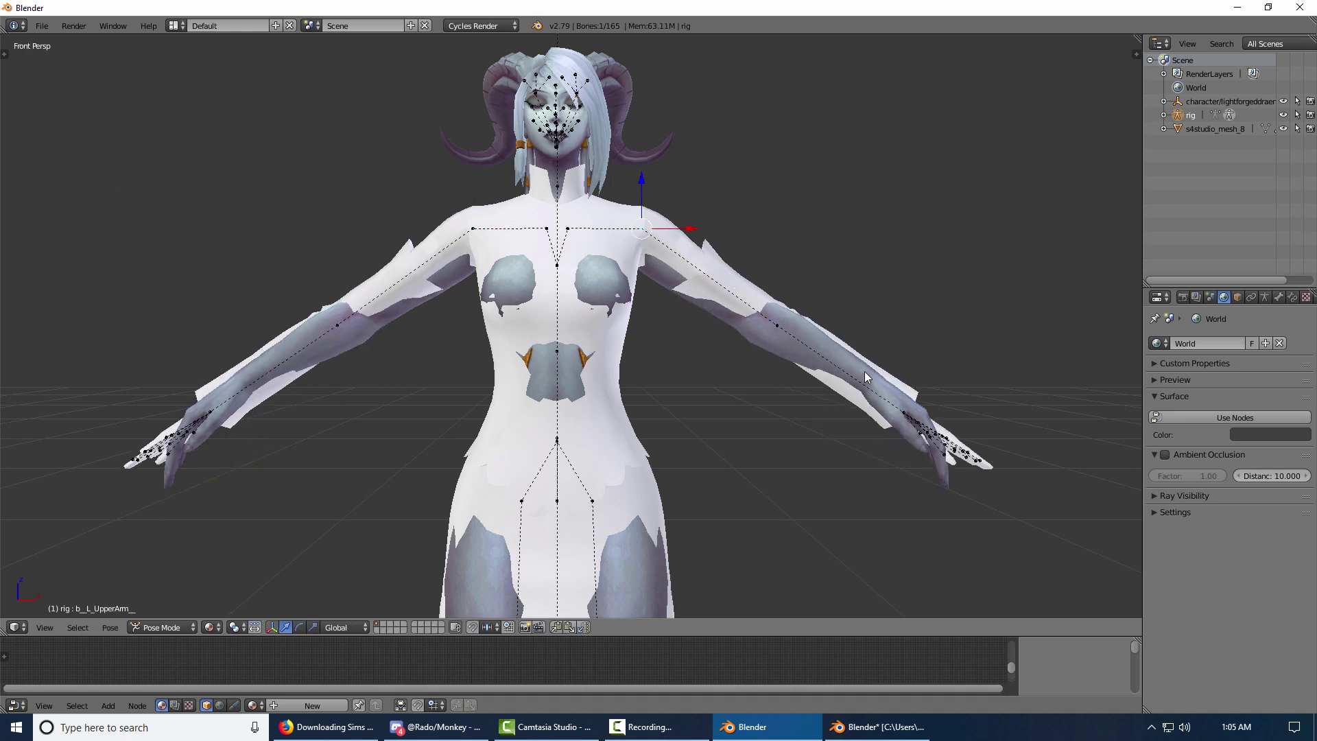
- Rotate the rig's left forearm bone forward about 9.5 degrees and bend the right forearm bone forward to match the draenei's arms
{"action": "middle_click_drag", "start_coordinate": [864, 372], "coordinate": [813, 420]}
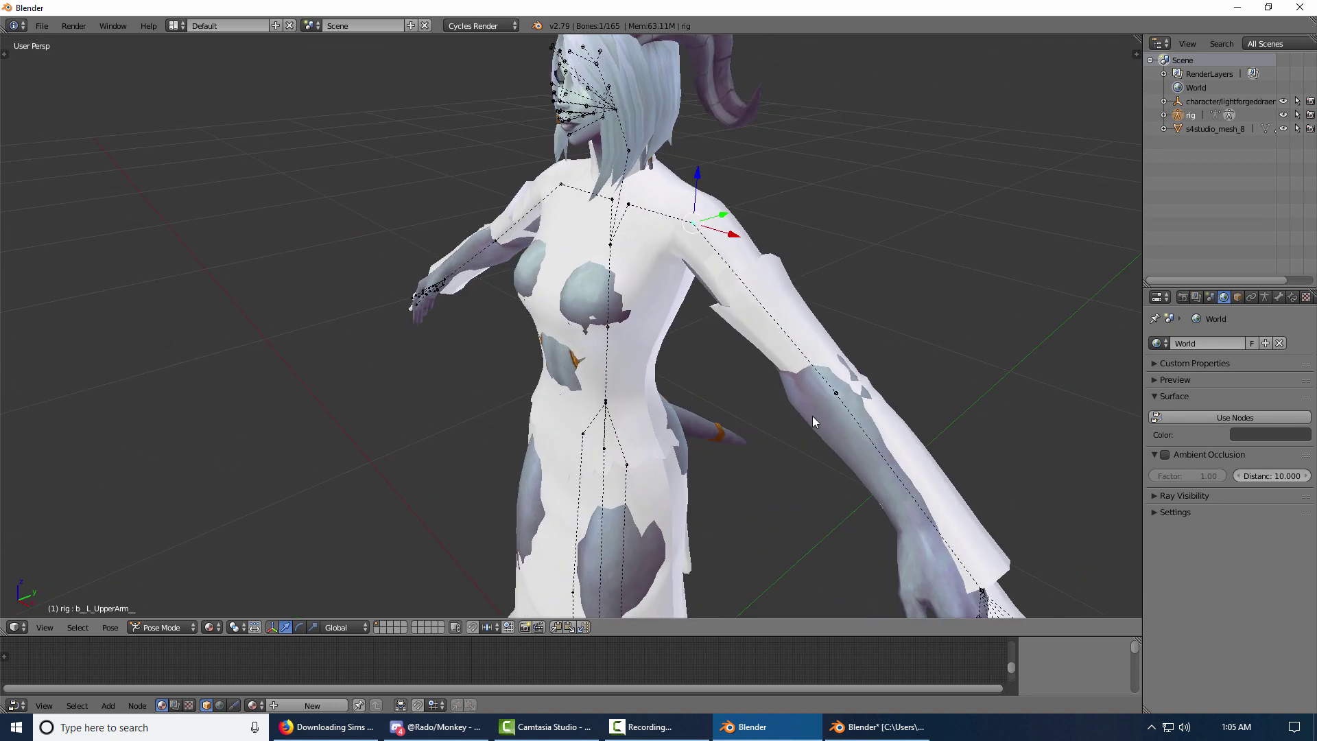
{"action": "key", "text": "KP_7"}
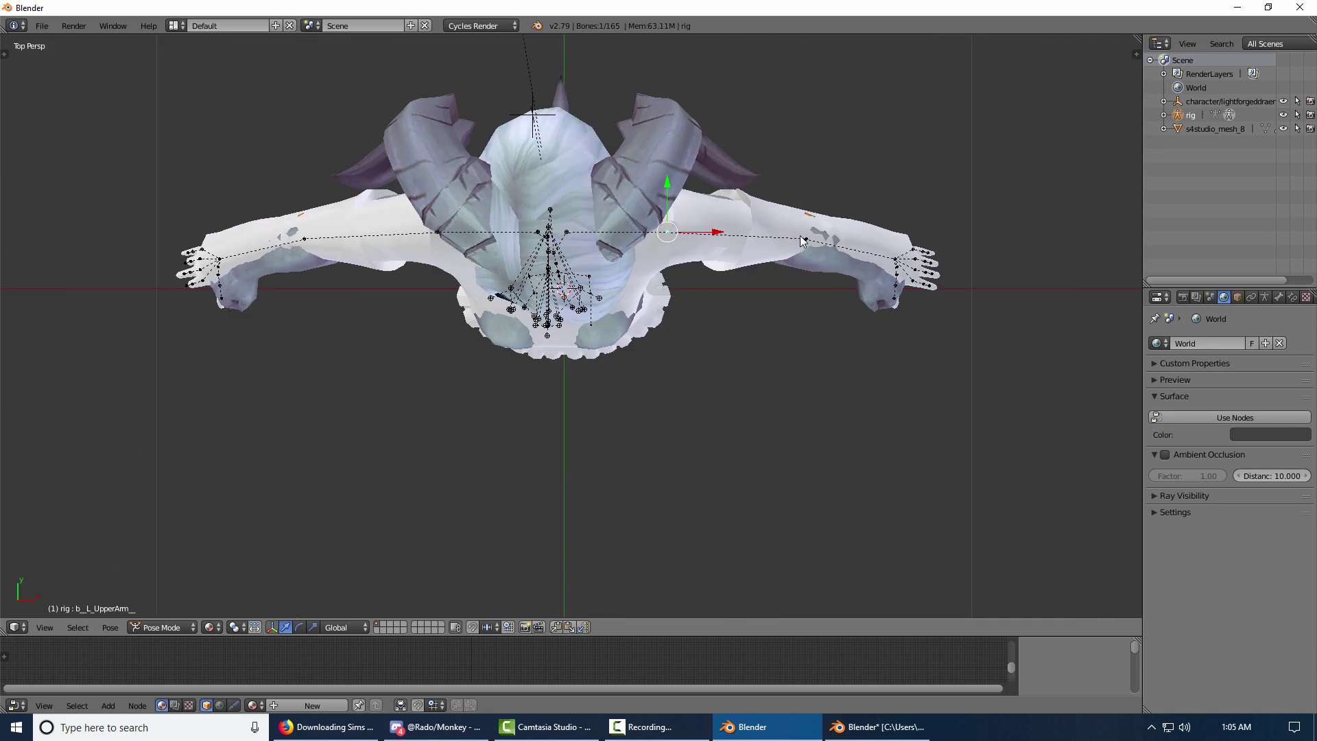
{"action": "right_click", "coordinate": [801, 238]}
{"action": "key", "text": "r"}
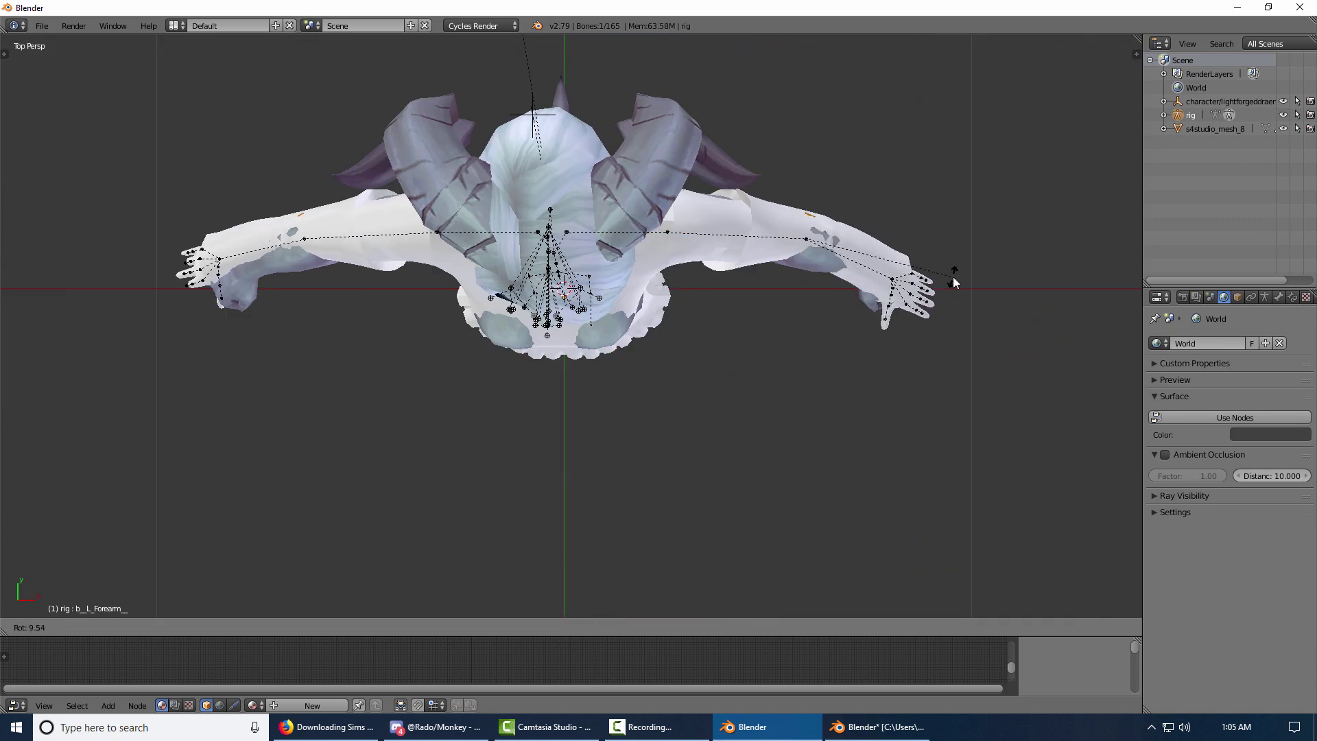
{"action": "left_click", "coordinate": [953, 278]}
{"action": "right_click", "coordinate": [305, 240]}
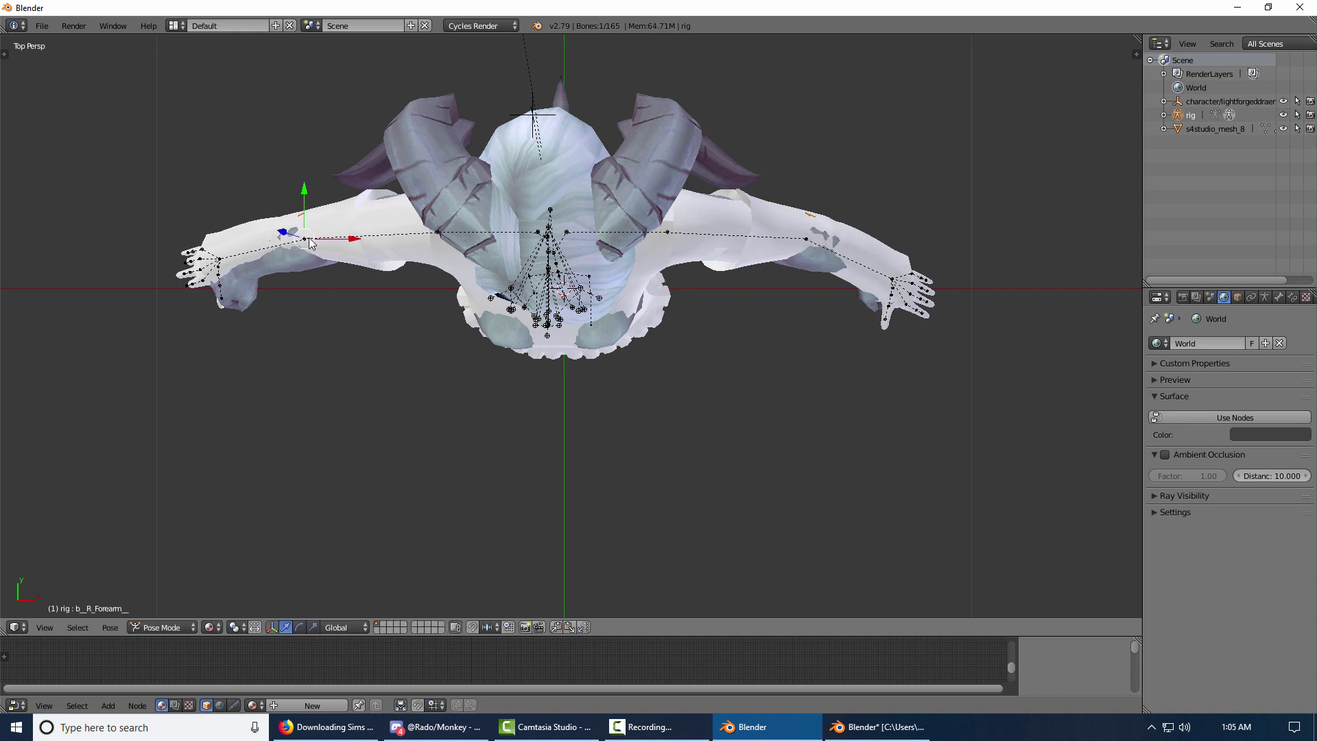
{"action": "key", "text": "r"}
{"action": "left_click", "coordinate": [594, 278]}
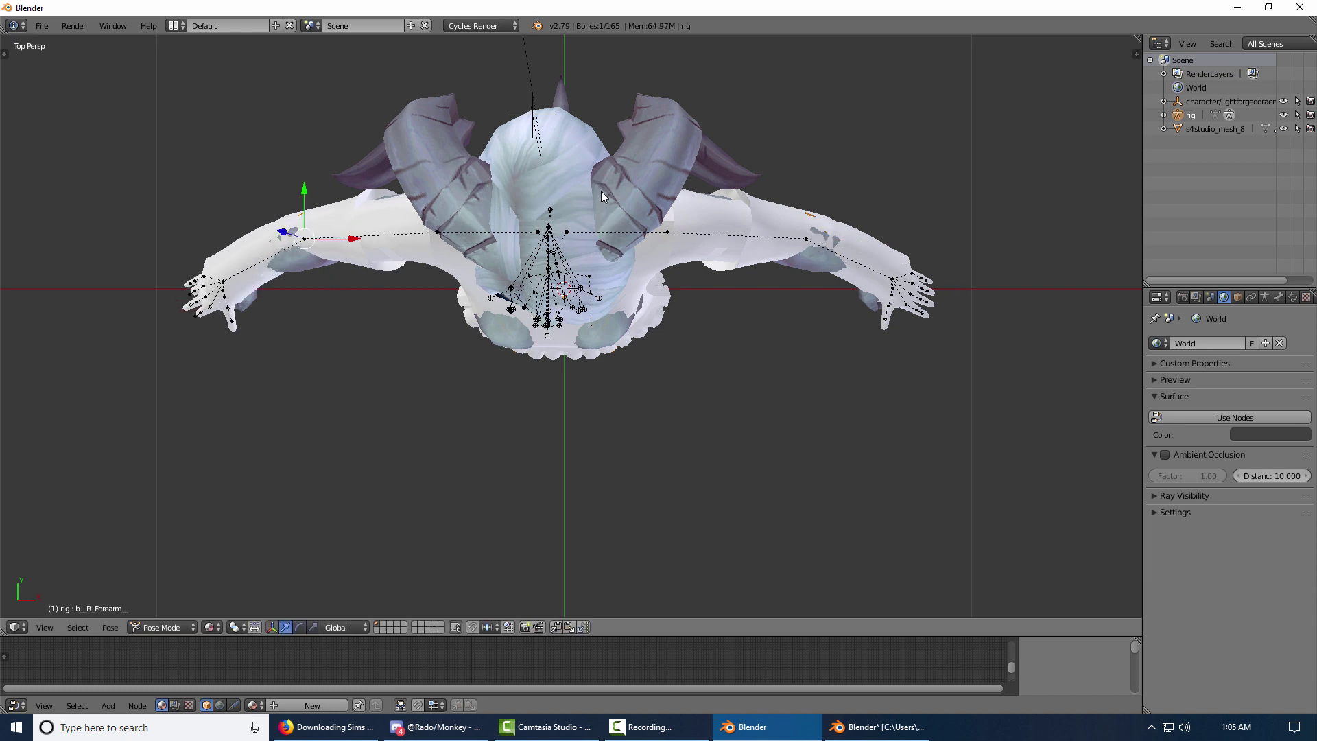
- Return the posed dress rig to Object Mode
{"action": "key", "text": "KP_1"}
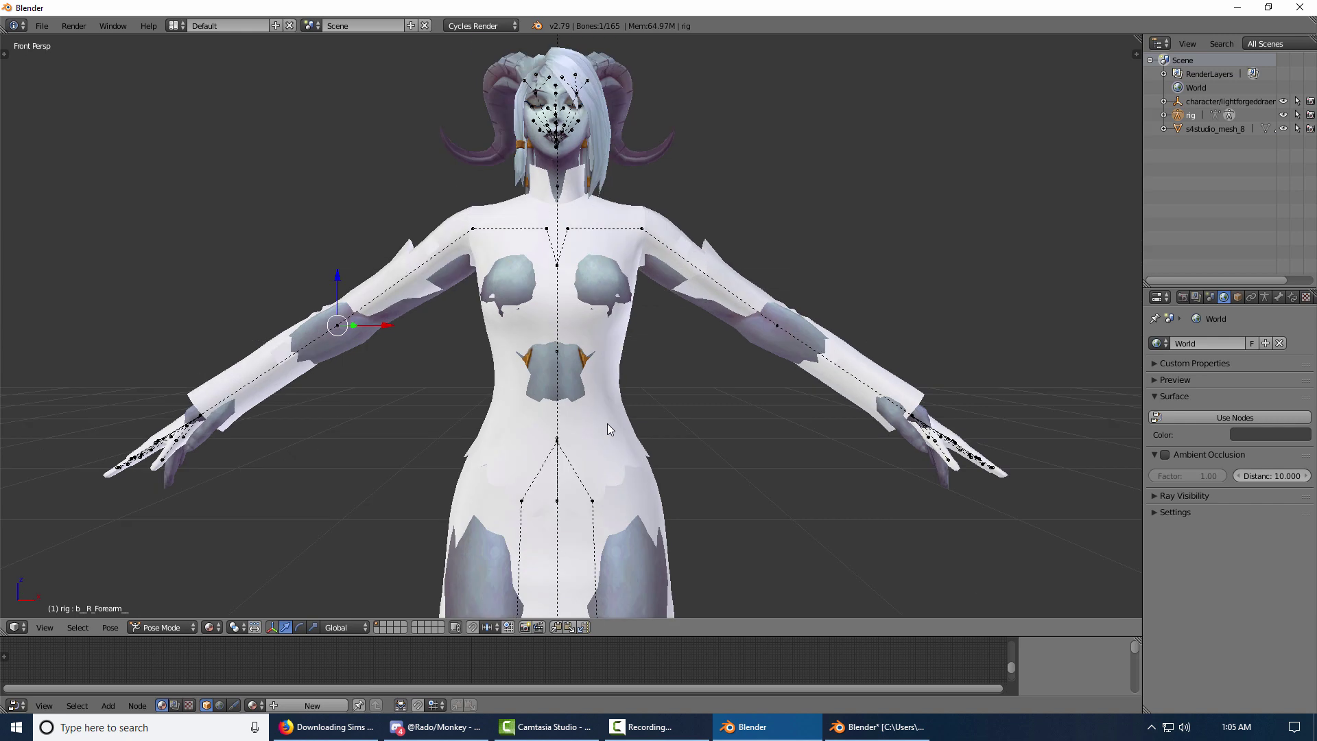
{"action": "middle_click_drag", "start_coordinate": [616, 425], "coordinate": [657, 431], "text": "shift"}
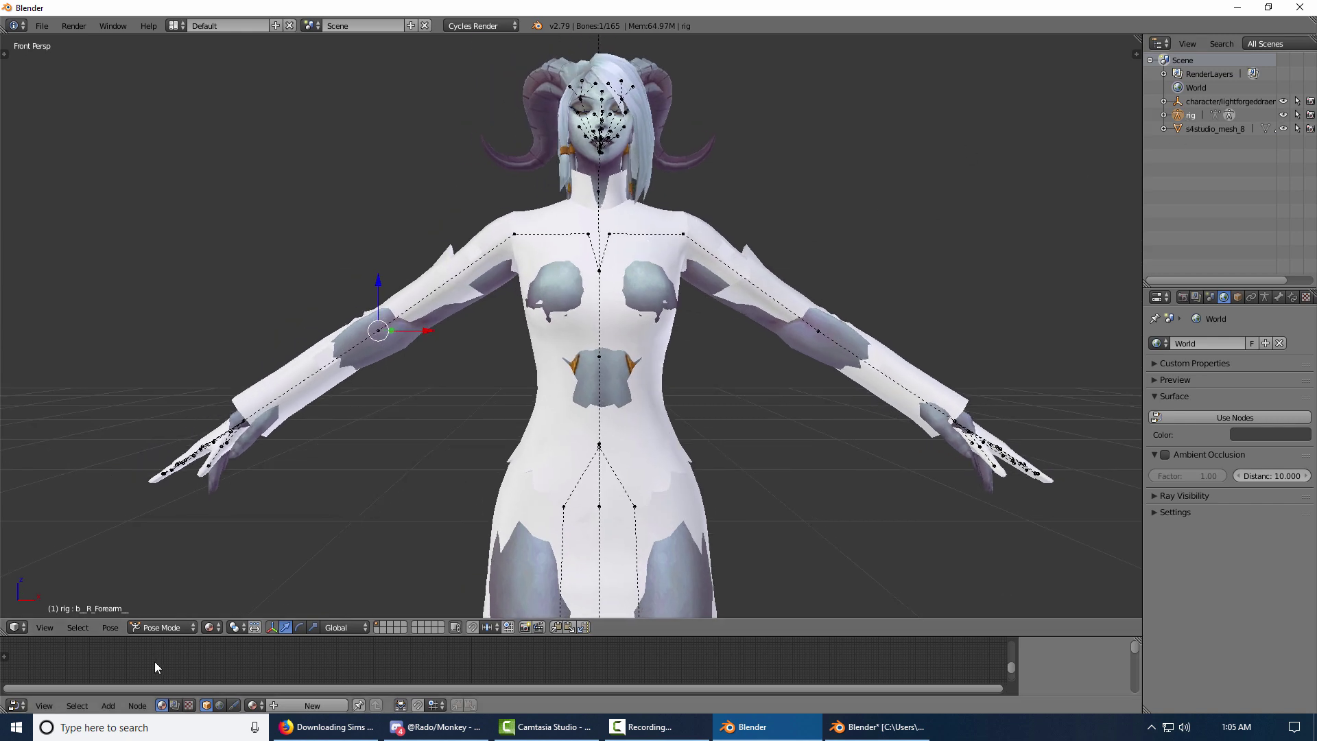
{"action": "left_click", "coordinate": [173, 625]}
{"action": "left_click", "coordinate": [158, 612]}
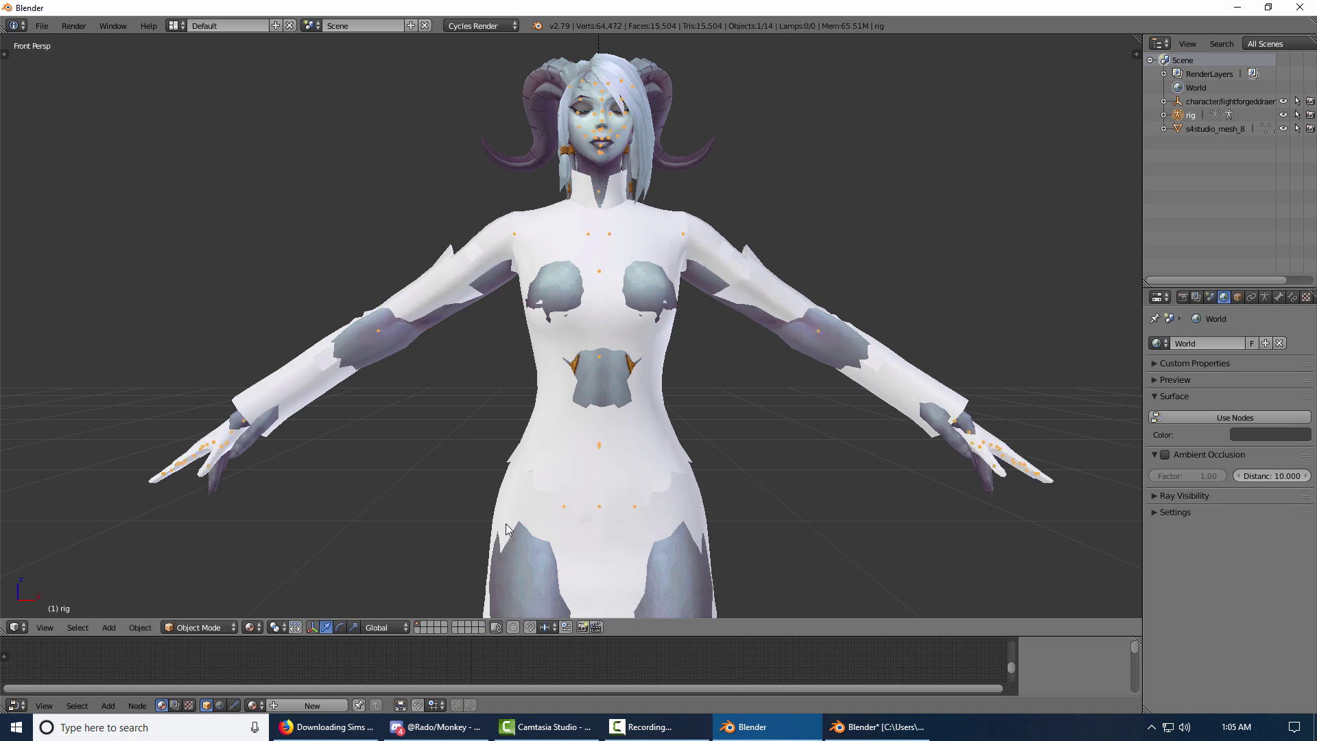
{"action": "right_click", "coordinate": [690, 228], "text": "shift"}
{"action": "key", "text": "s"}
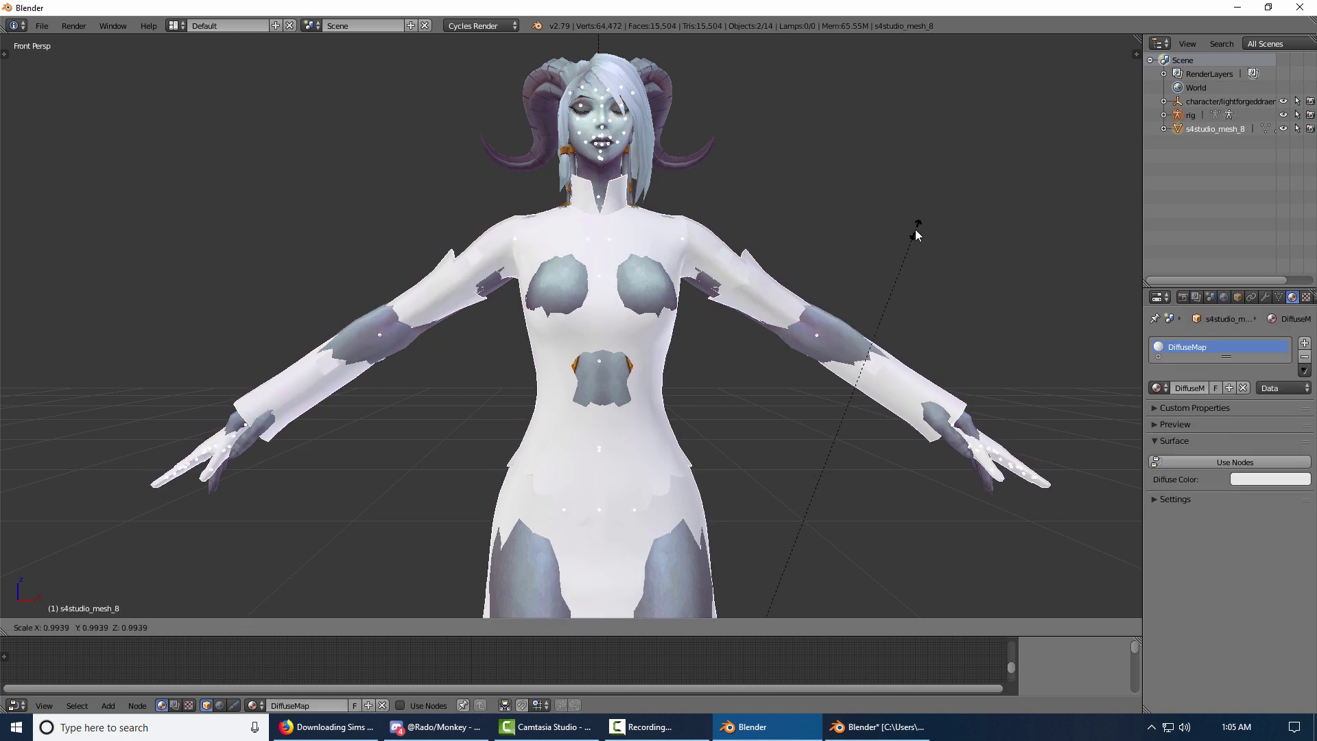
{"action": "key", "text": "Escape"}
- Select only the dress mesh and apply its geom_skin armature modifier to bake in the pose
{"action": "middle_click_drag", "start_coordinate": [858, 319], "coordinate": [886, 340]}
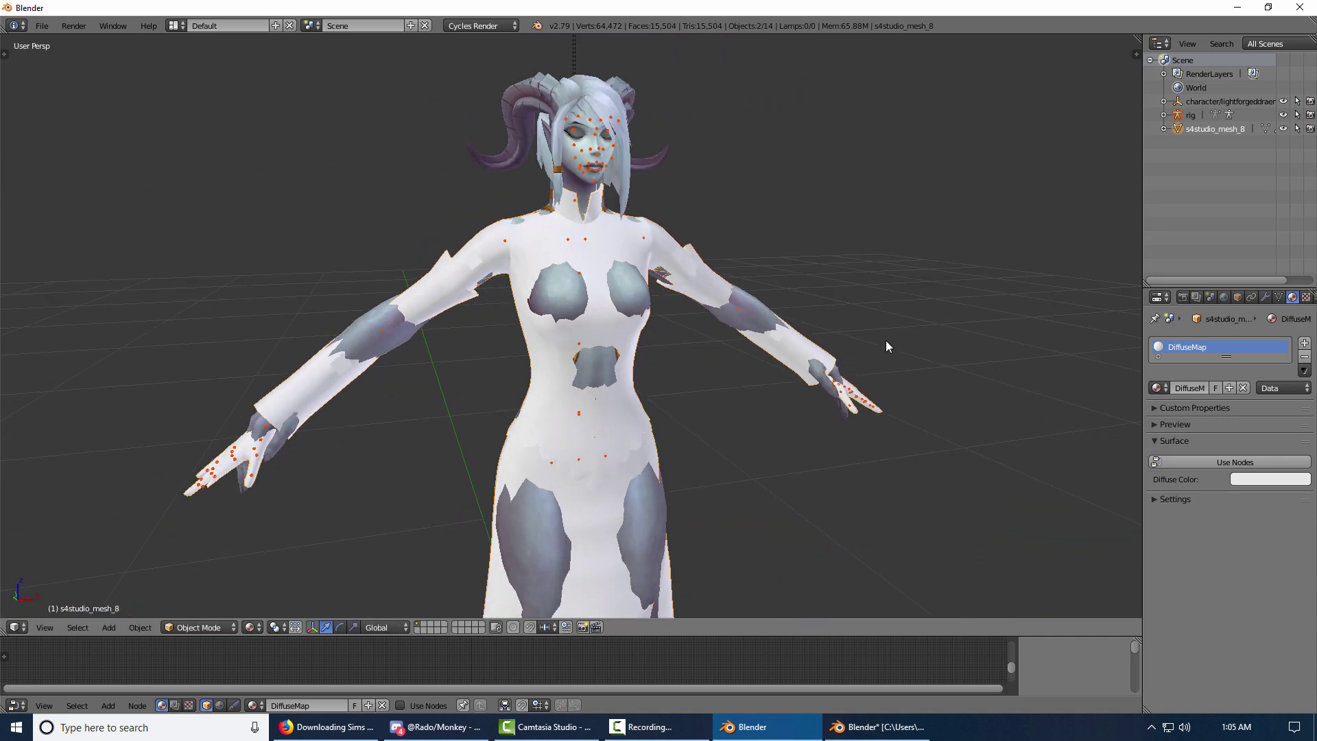
{"action": "scroll", "coordinate": [886, 340], "scroll_direction": "down", "scroll_amount": 3}
{"action": "middle_click_drag", "start_coordinate": [770, 380], "coordinate": [699, 361]}
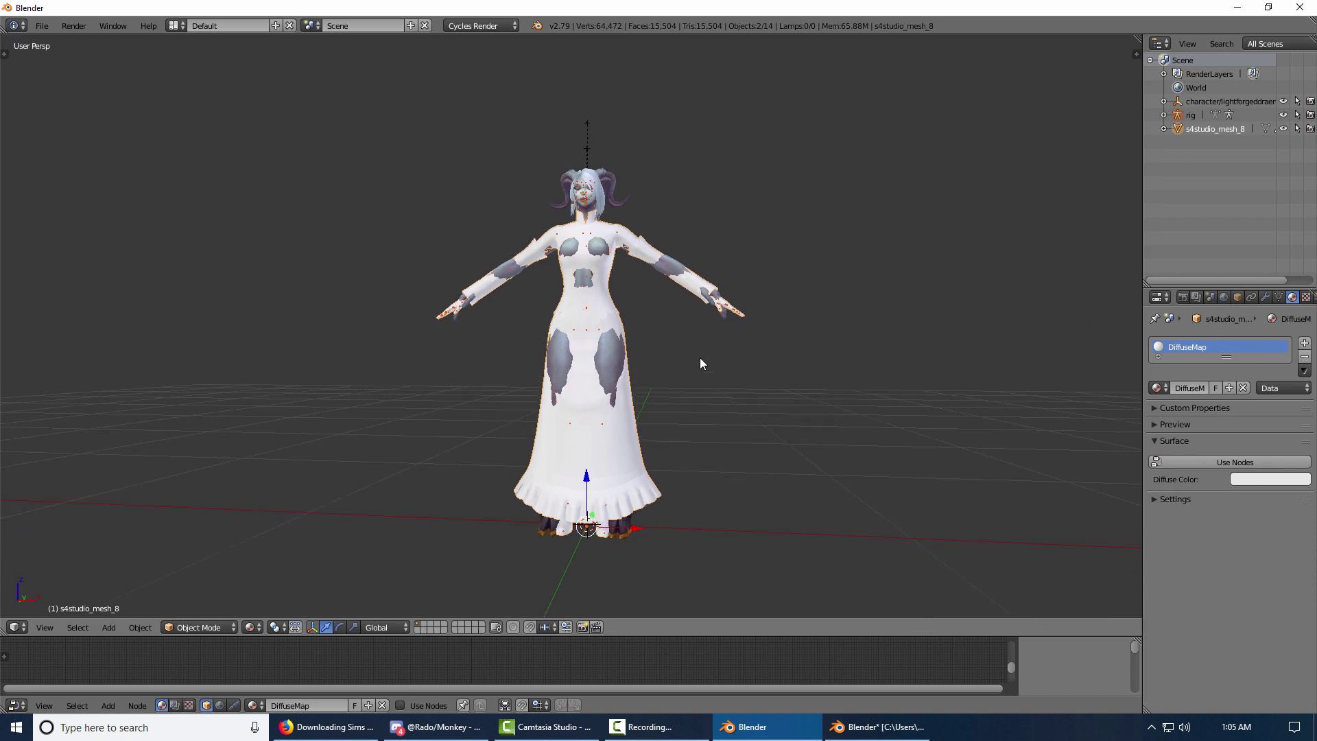
{"action": "scroll", "coordinate": [700, 344], "scroll_direction": "up", "scroll_amount": 2}
{"action": "right_click", "coordinate": [640, 346]}
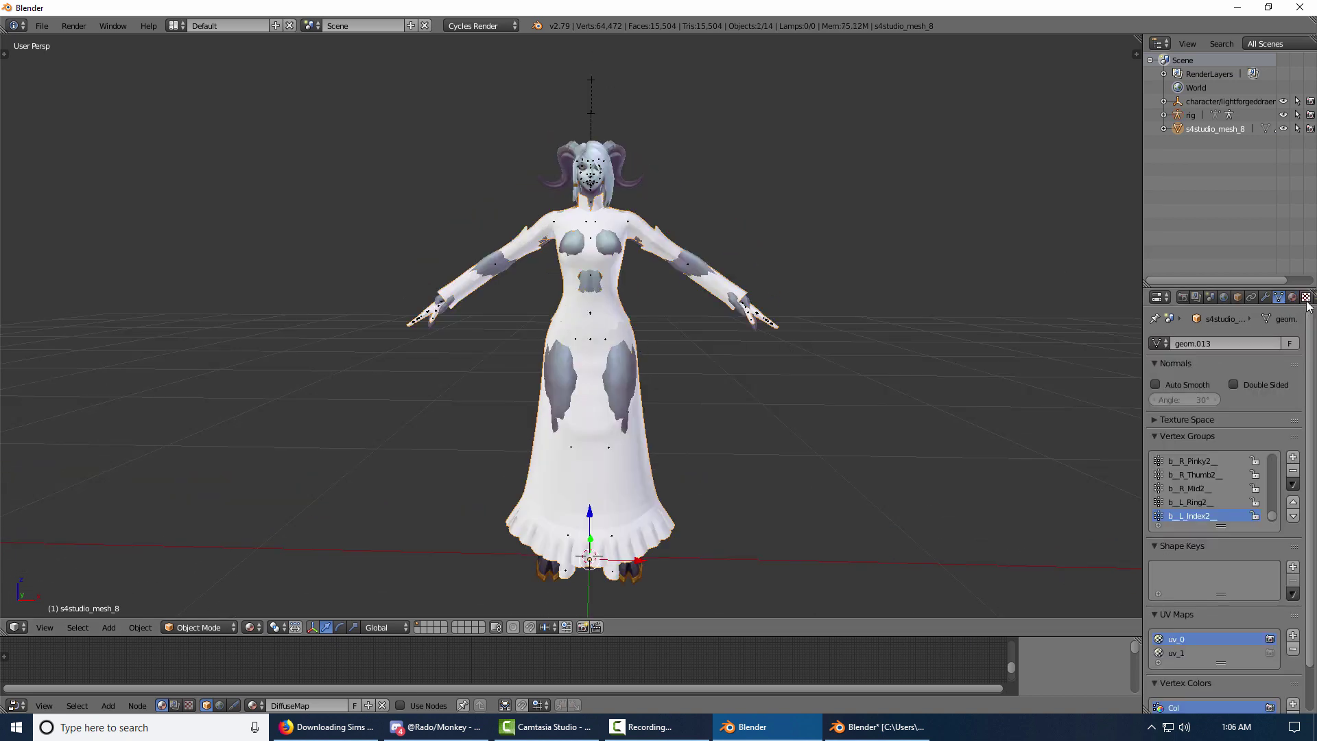
{"action": "left_click", "coordinate": [1267, 298]}
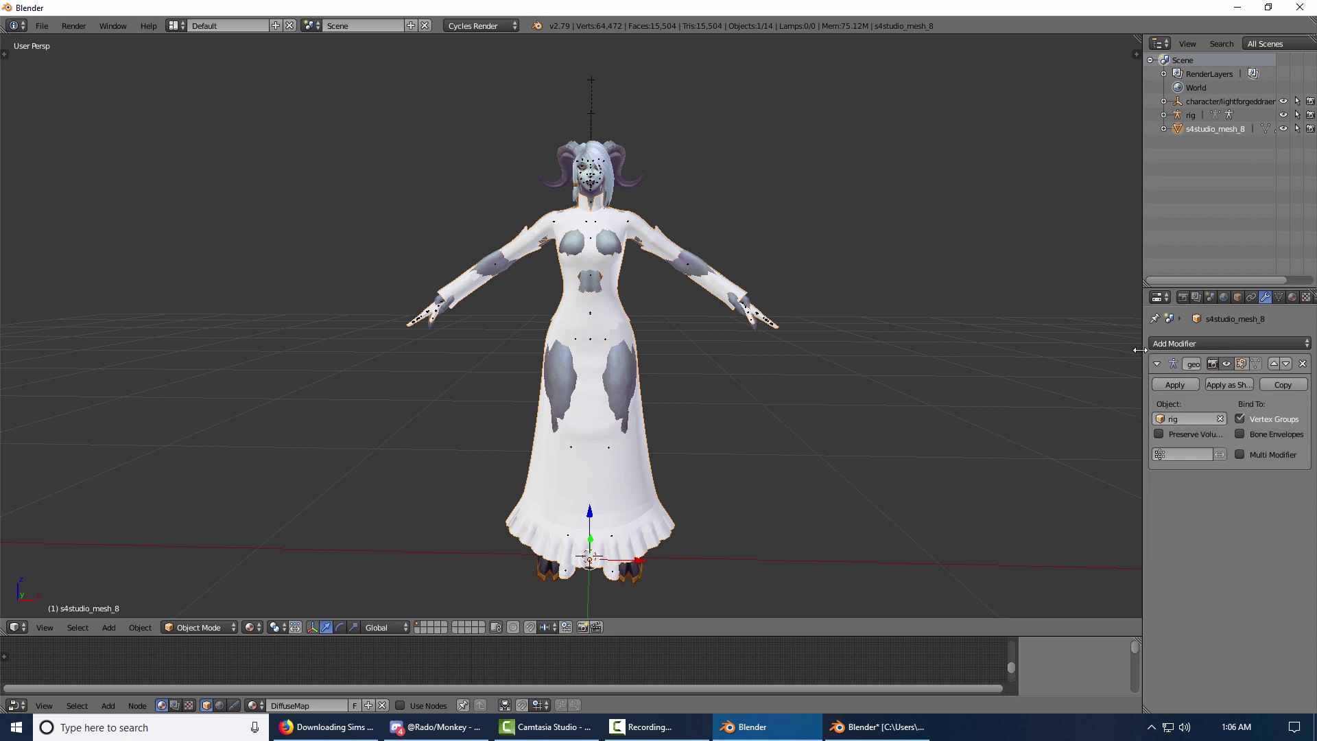
{"action": "left_click_drag", "start_coordinate": [1139, 349], "coordinate": [1073, 349]}
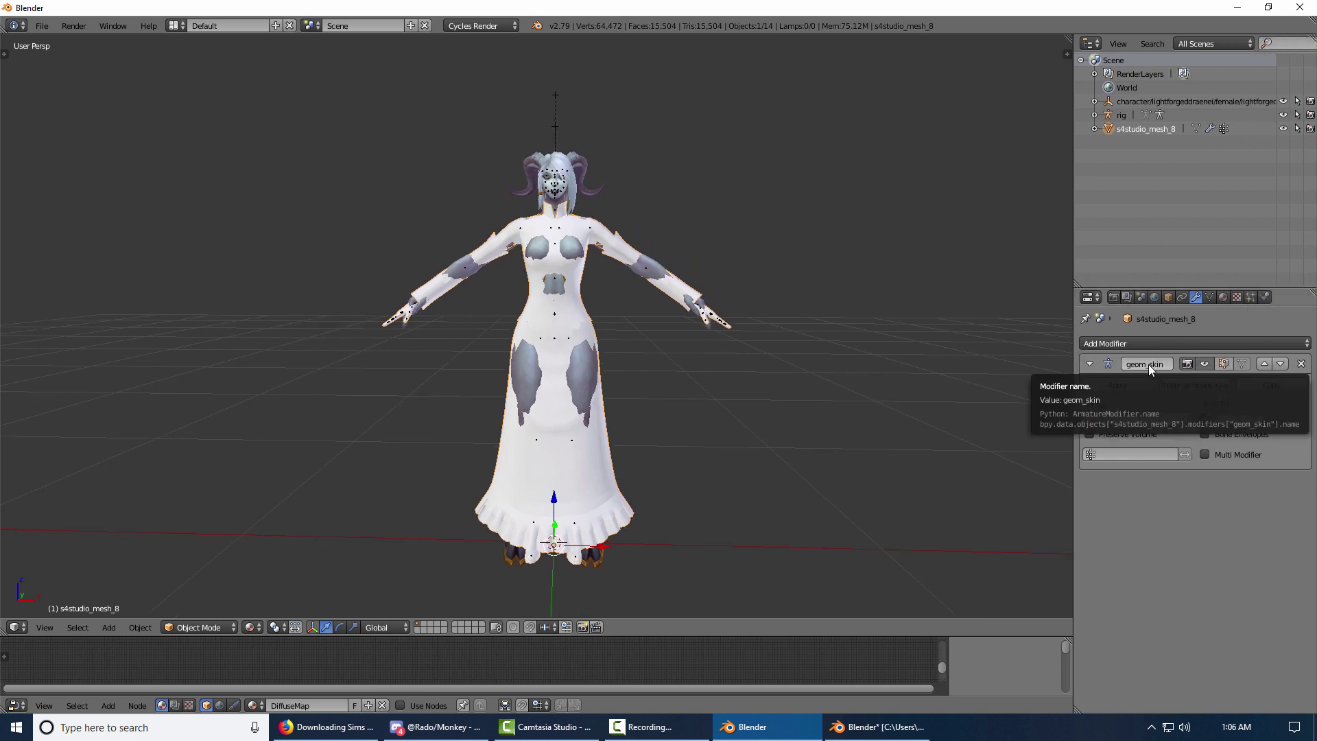
{"action": "left_click", "coordinate": [1122, 385]}
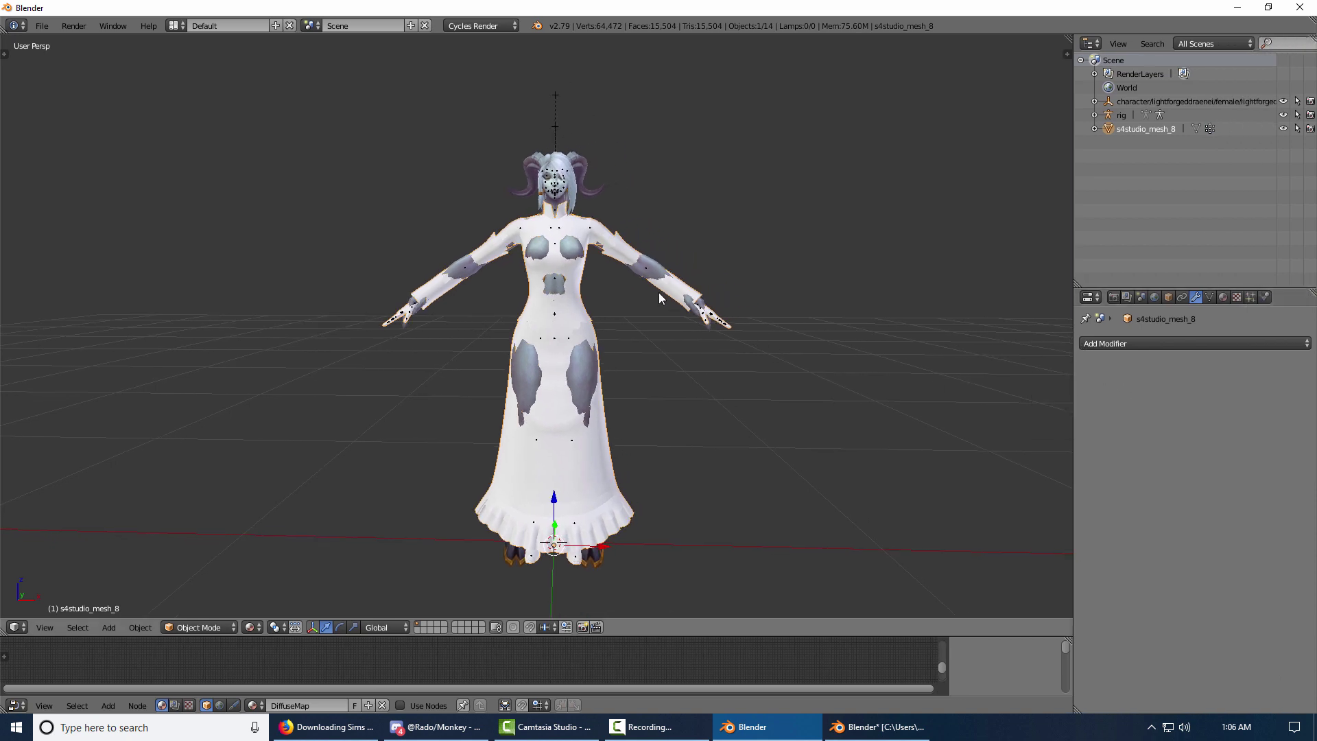
- Delete all vertex groups from the dress mesh
{"action": "left_click", "coordinate": [1211, 299]}
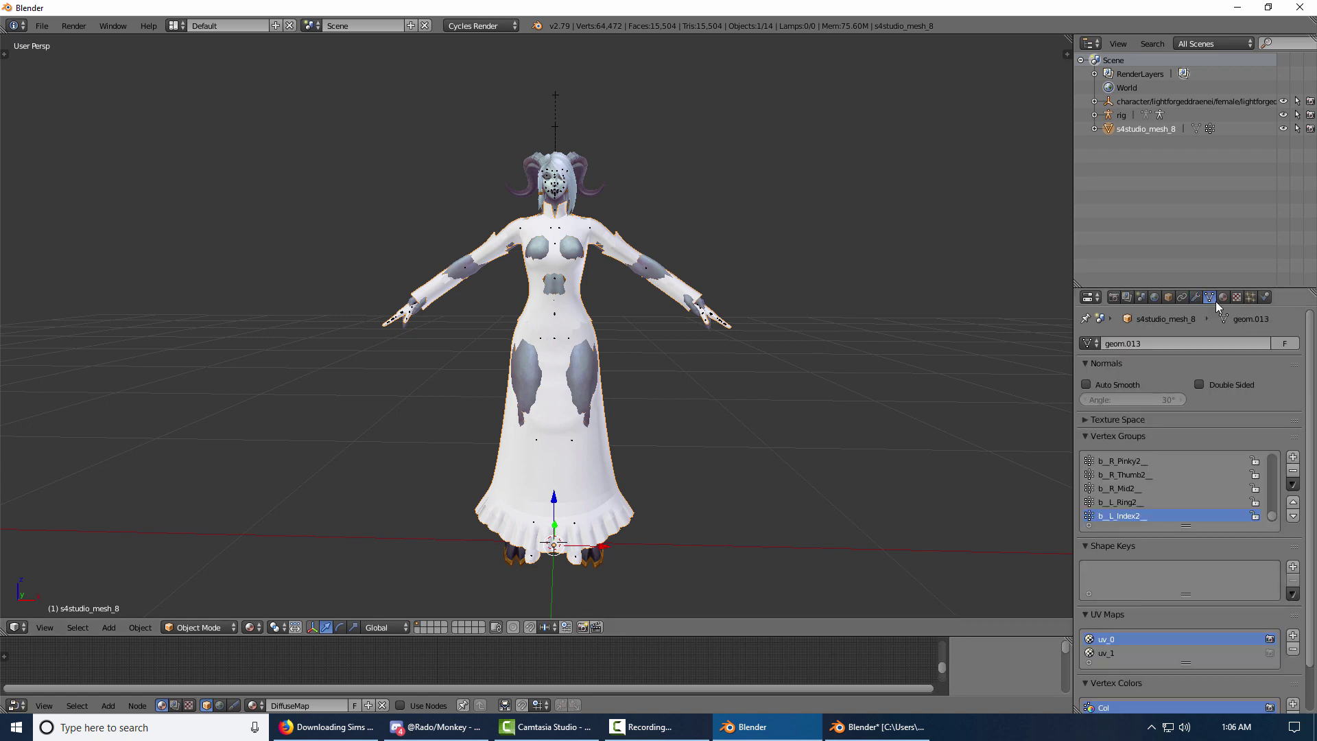
{"action": "left_click", "coordinate": [1292, 484]}
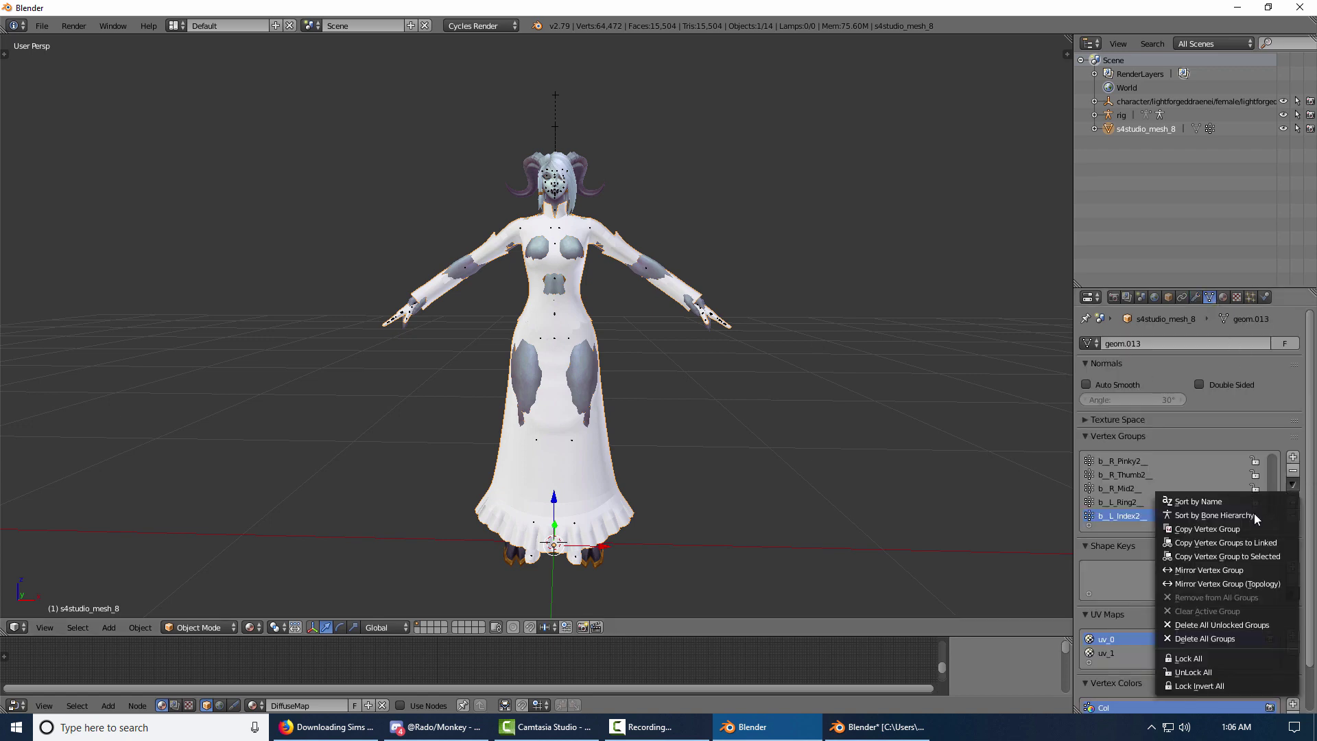
{"action": "left_click", "coordinate": [1214, 632]}
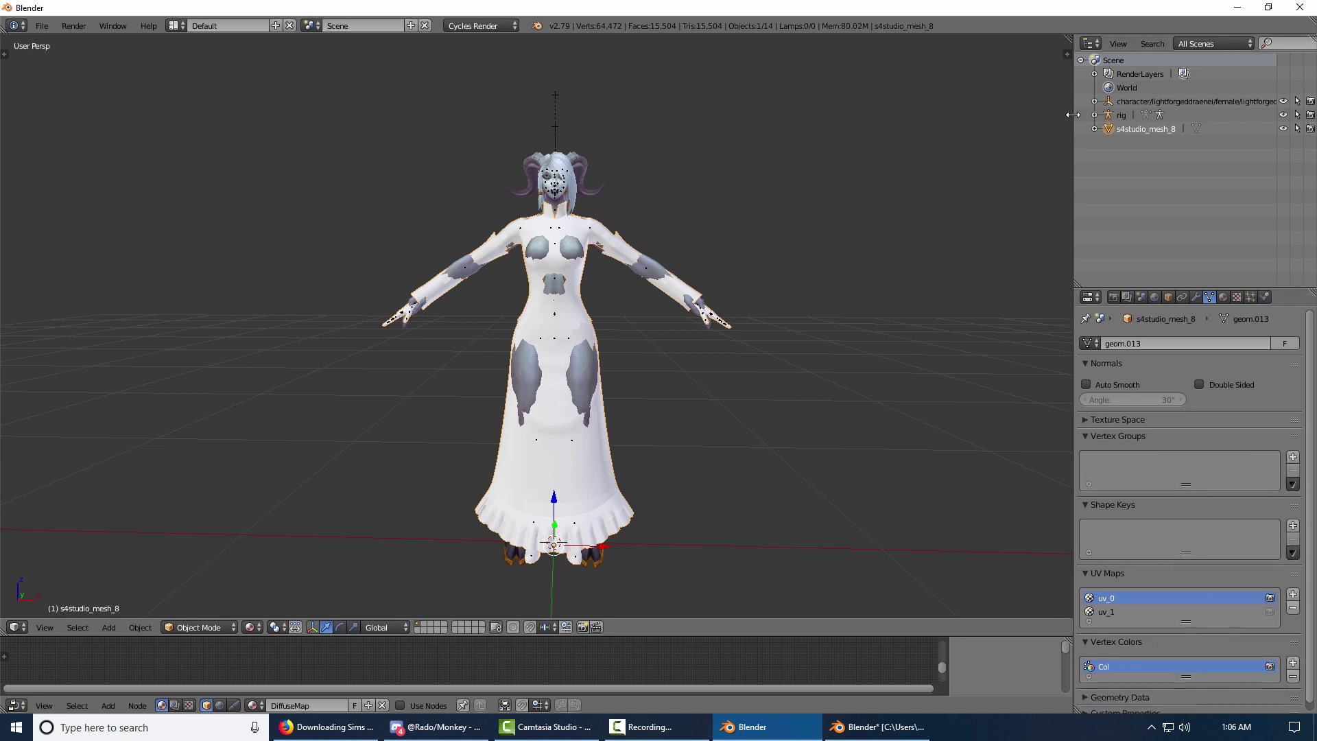
- Delete the dress's Sims rig from the scene
{"action": "left_click", "coordinate": [1121, 116]}
{"action": "key", "text": "x"}
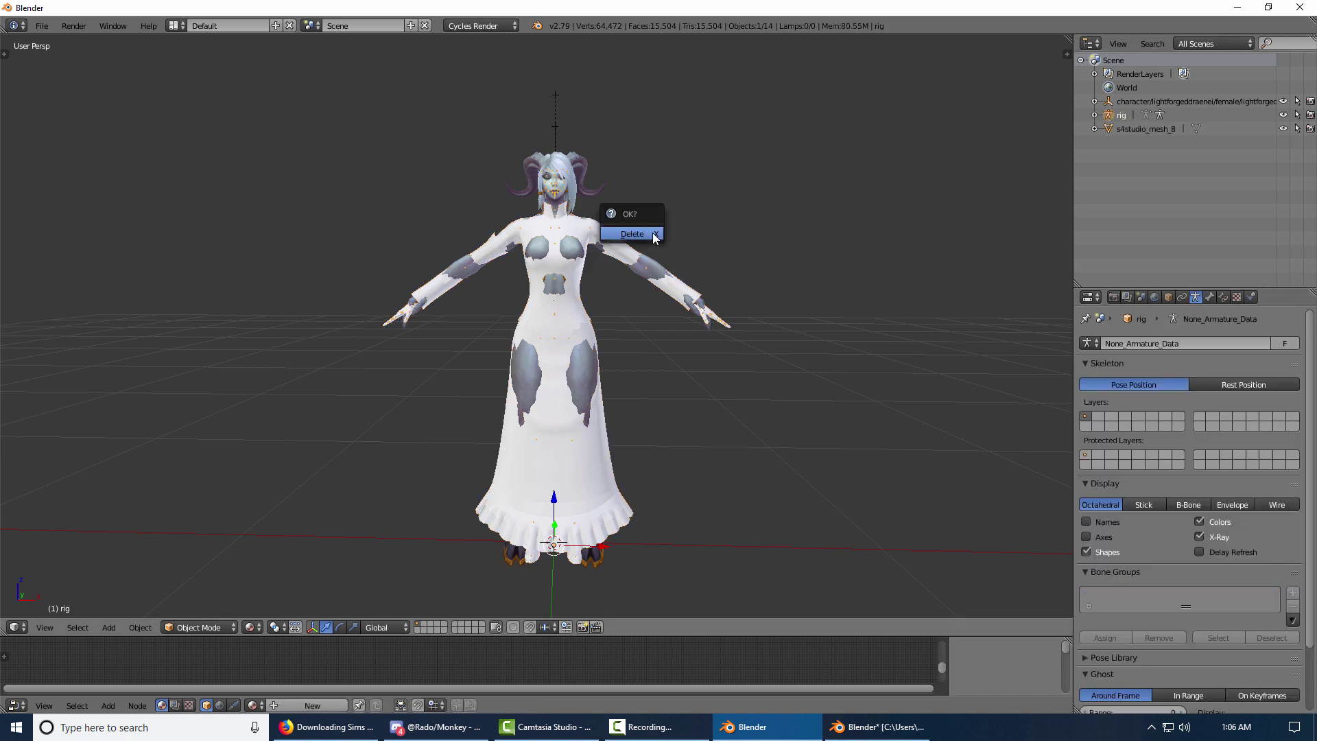
{"action": "left_click", "coordinate": [650, 236]}
- Hide the dress and delete the loose vertices from the draenei body mesh with a mesh clean-up in Edit Mode
{"action": "mouse_move", "coordinate": [718, 330]}
{"action": "middle_mouse_down"}
{"action": "mouse_move", "coordinate": [726, 318]}
{"action": "mouse_move", "coordinate": [702, 334]}
{"action": "middle_mouse_up"}
{"action": "right_click", "coordinate": [593, 240]}
{"action": "key", "text": "h"}
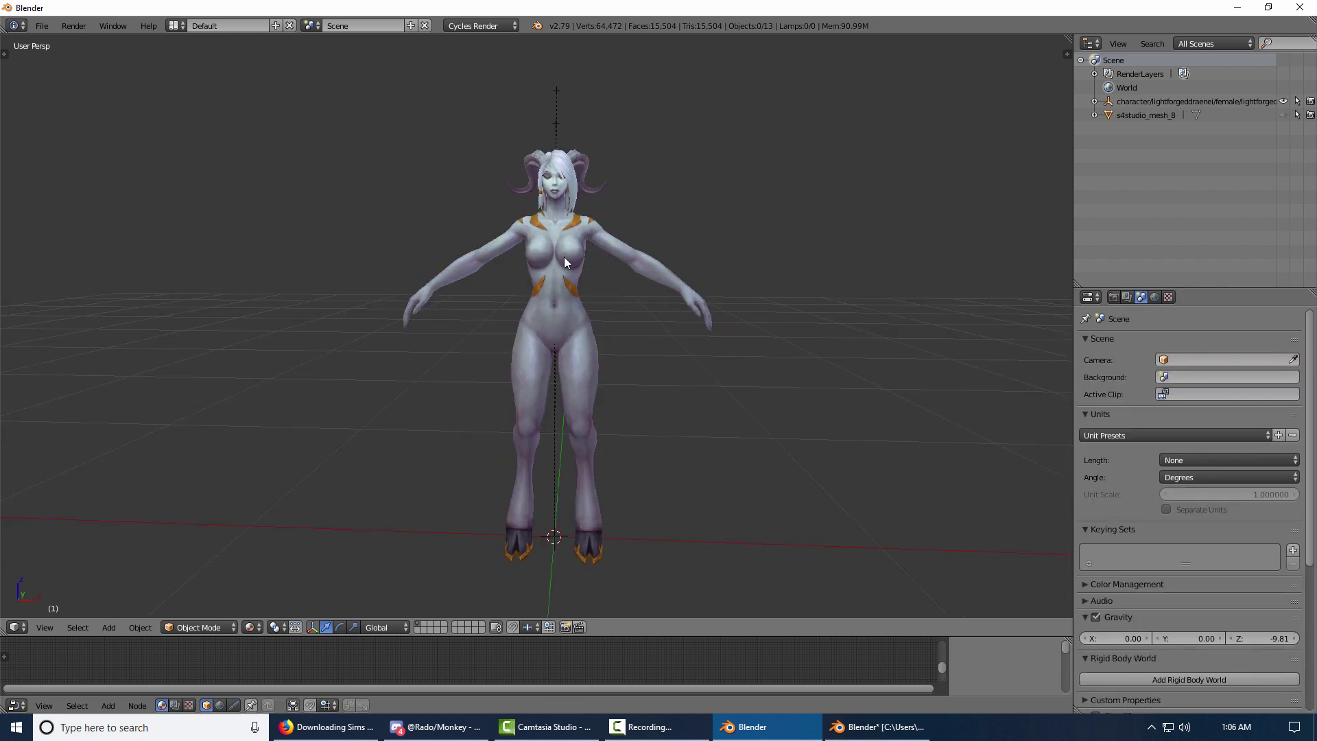
{"action": "right_click", "coordinate": [591, 232]}
{"action": "key", "text": "Tab"}
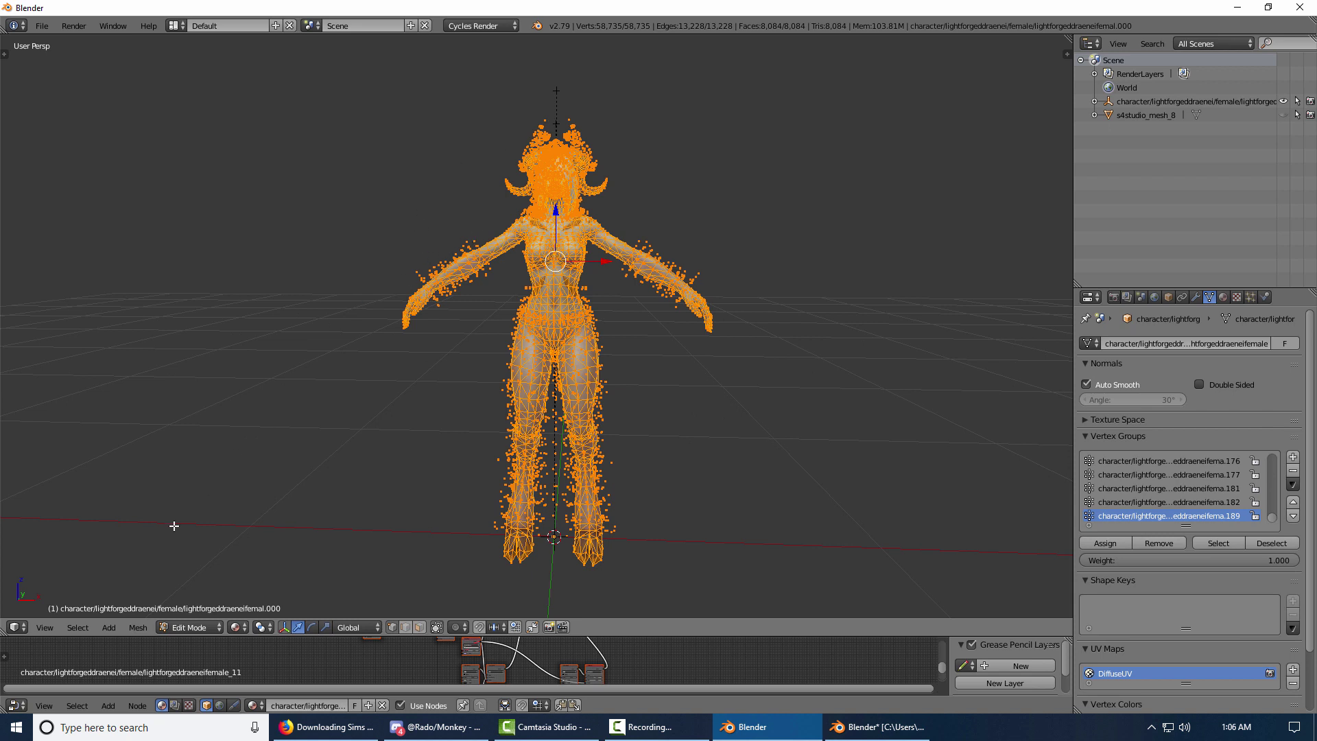
{"action": "left_click", "coordinate": [137, 627]}
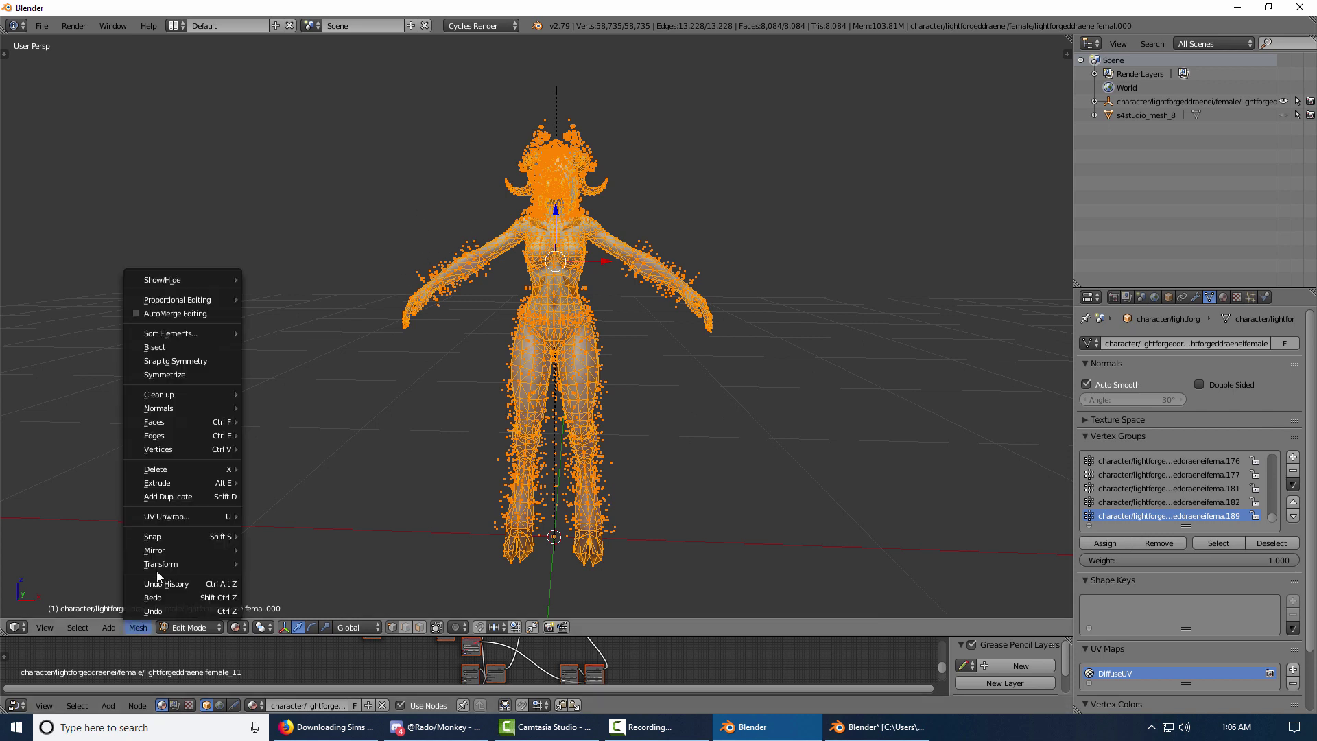
{"action": "mouse_move", "coordinate": [171, 391]}
{"action": "left_click", "coordinate": [371, 394]}
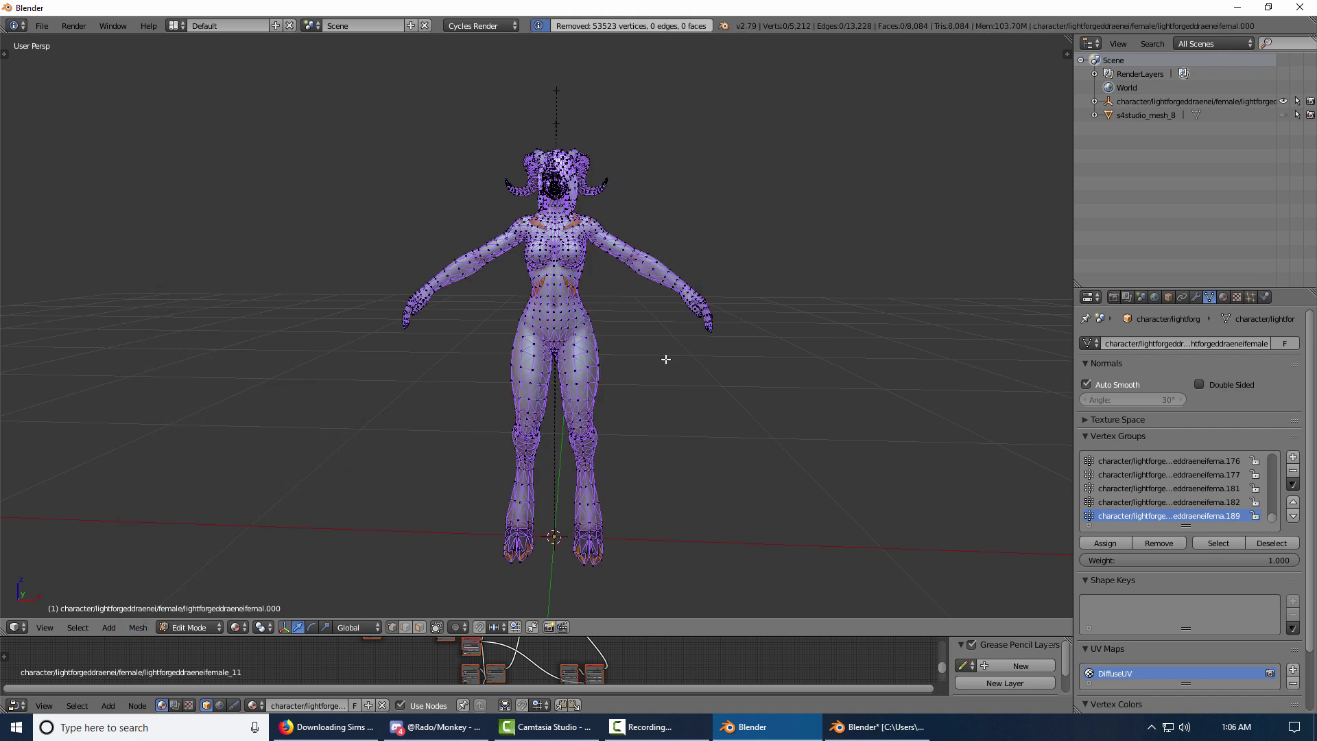
{"action": "key", "text": "Tab"}
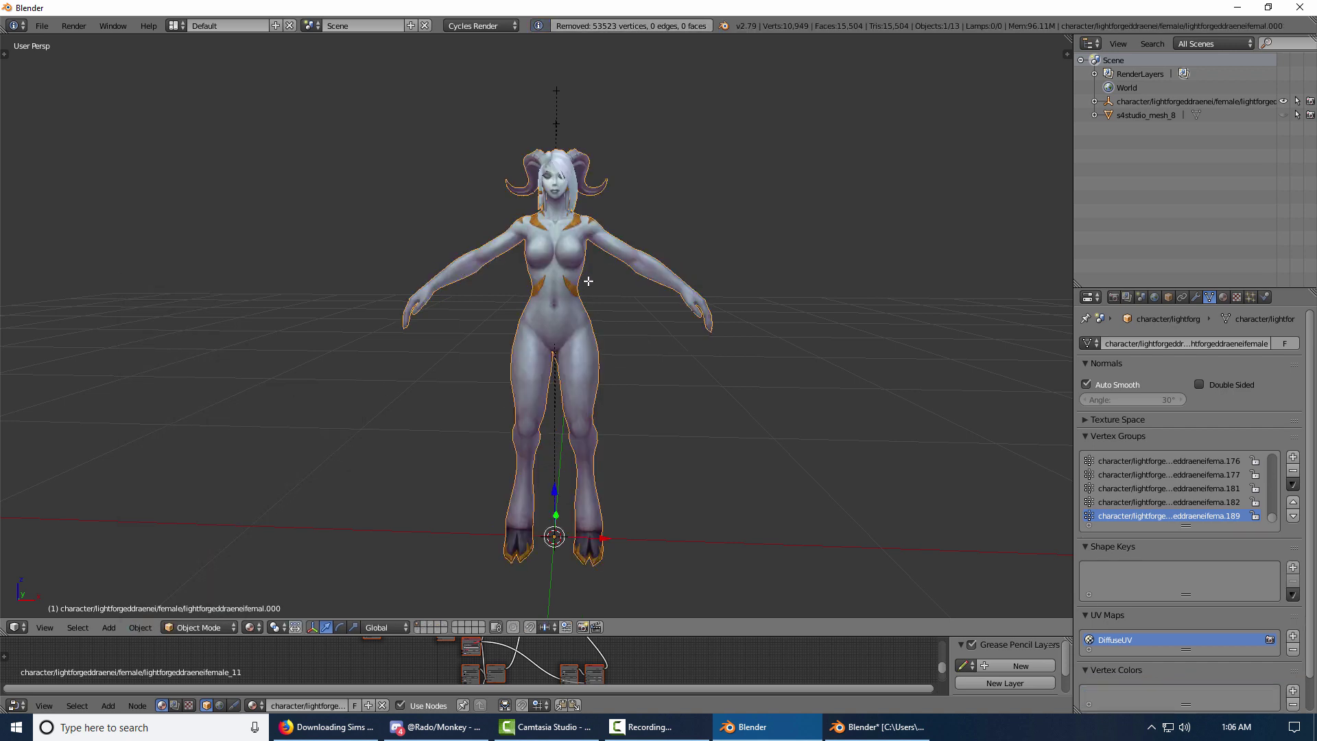
- Unhide all hidden objects and hide only the draenei's armature again
{"action": "key", "text": "alt+h"}
{"action": "key", "text": "a"}
{"action": "key", "text": "a"}
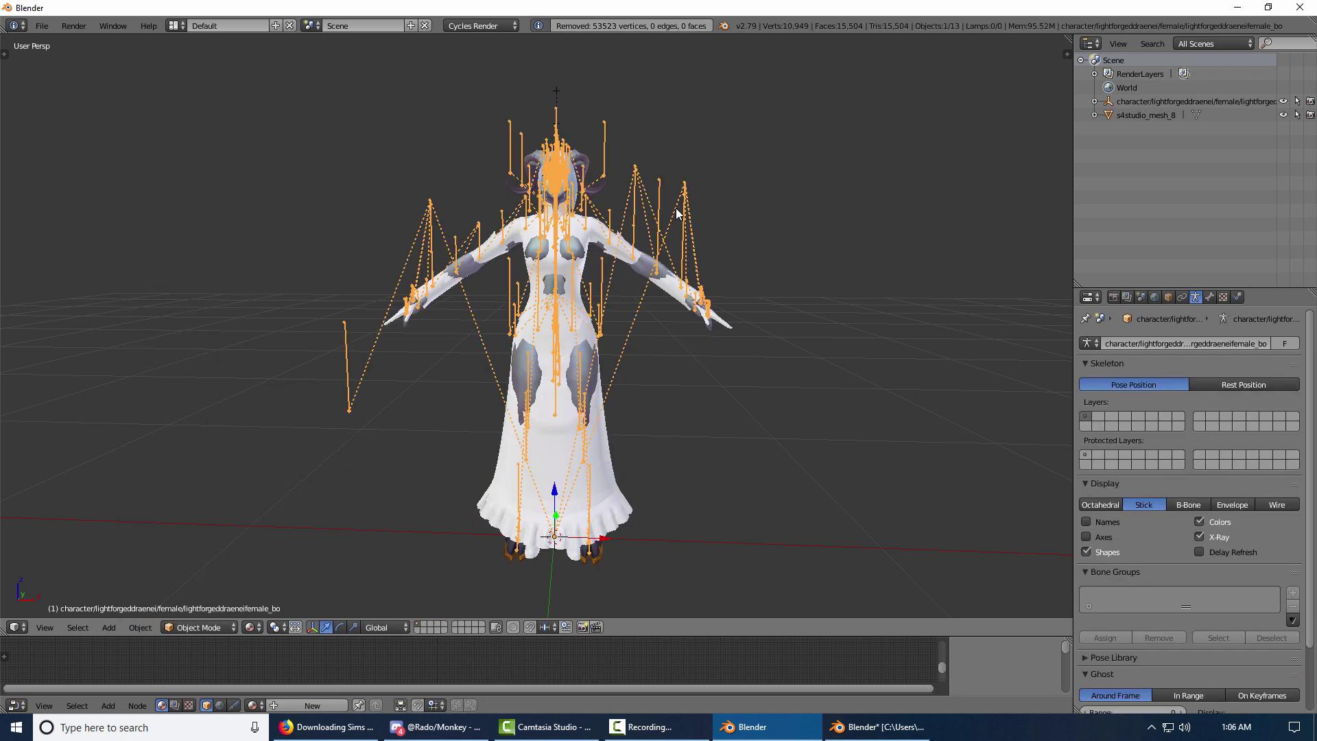
{"action": "key", "text": "h"}
{"action": "key", "text": "KP_1"}
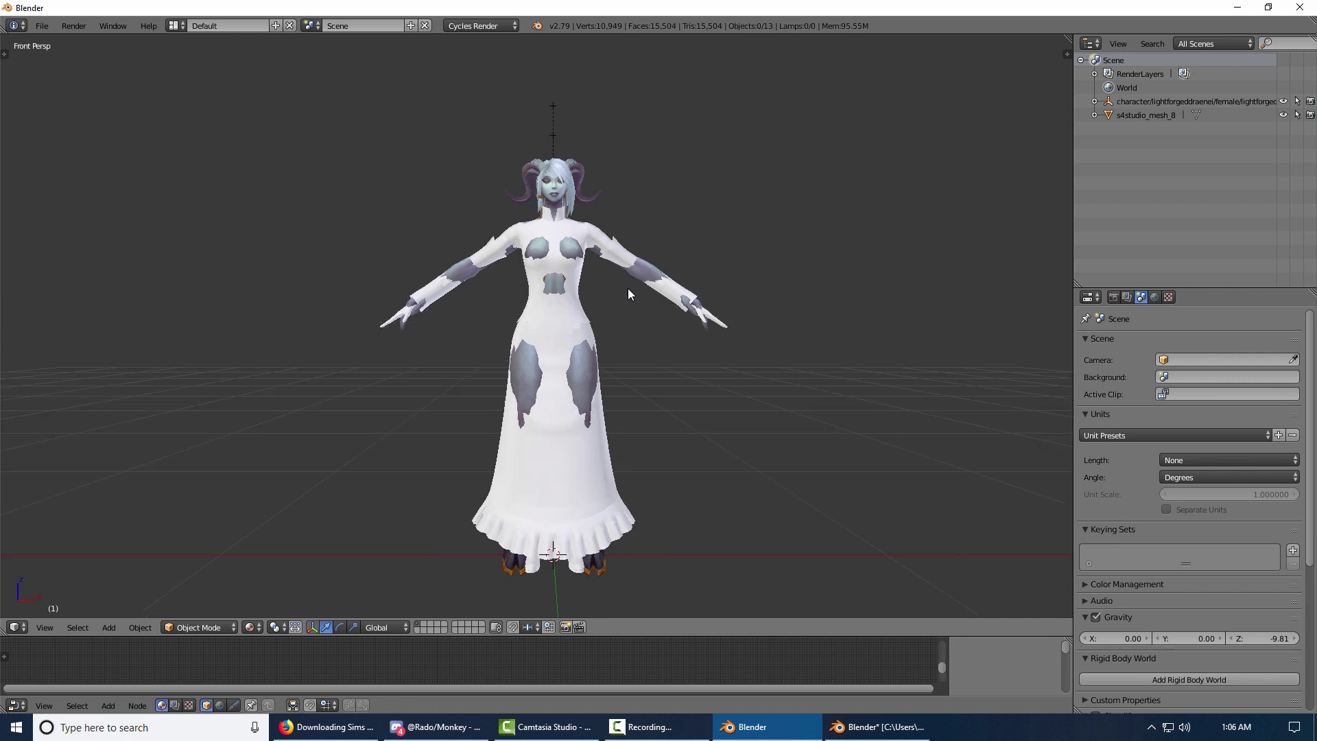
- Select the dress, enlarge the node editor and enable nodes for the DiffuseMap material
{"action": "right_click", "coordinate": [624, 238]}
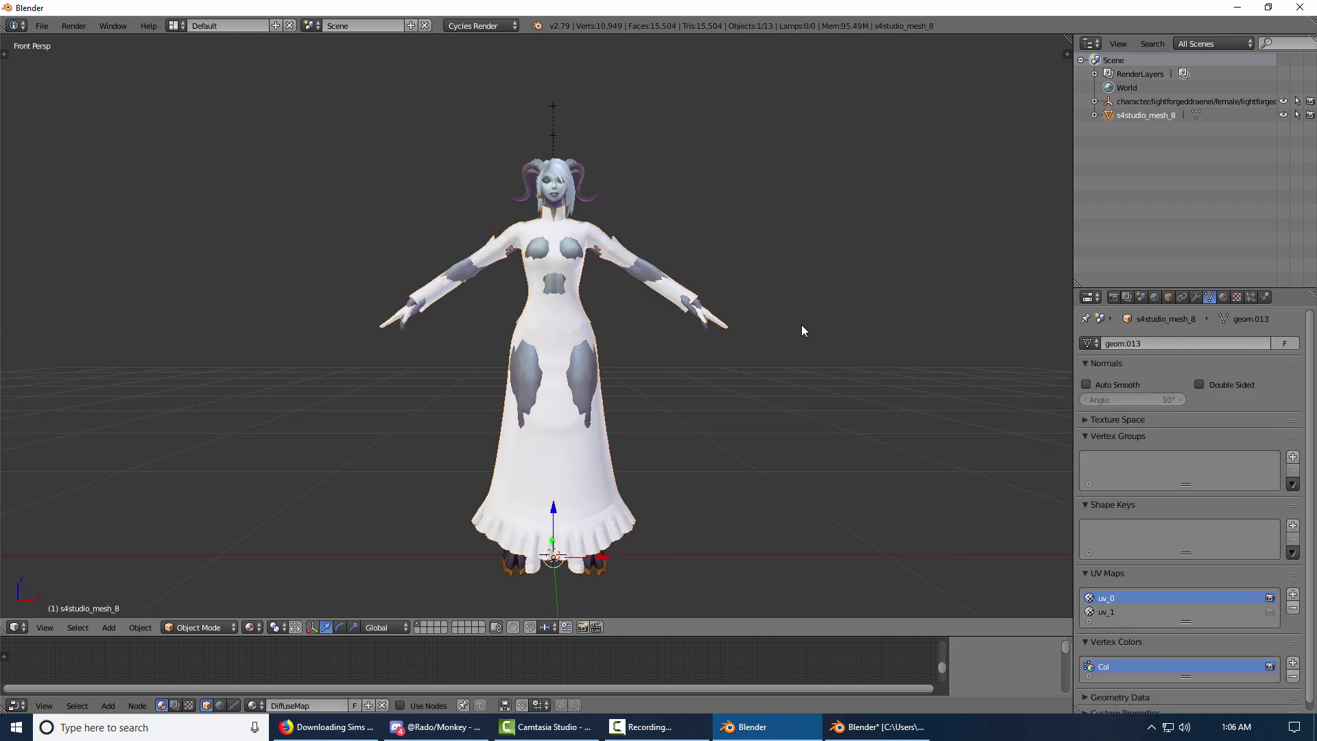
{"action": "mouse_move", "coordinate": [801, 324]}
{"action": "middle_mouse_down"}
{"action": "mouse_move", "coordinate": [604, 359]}
{"action": "mouse_move", "coordinate": [795, 340]}
{"action": "middle_mouse_up"}
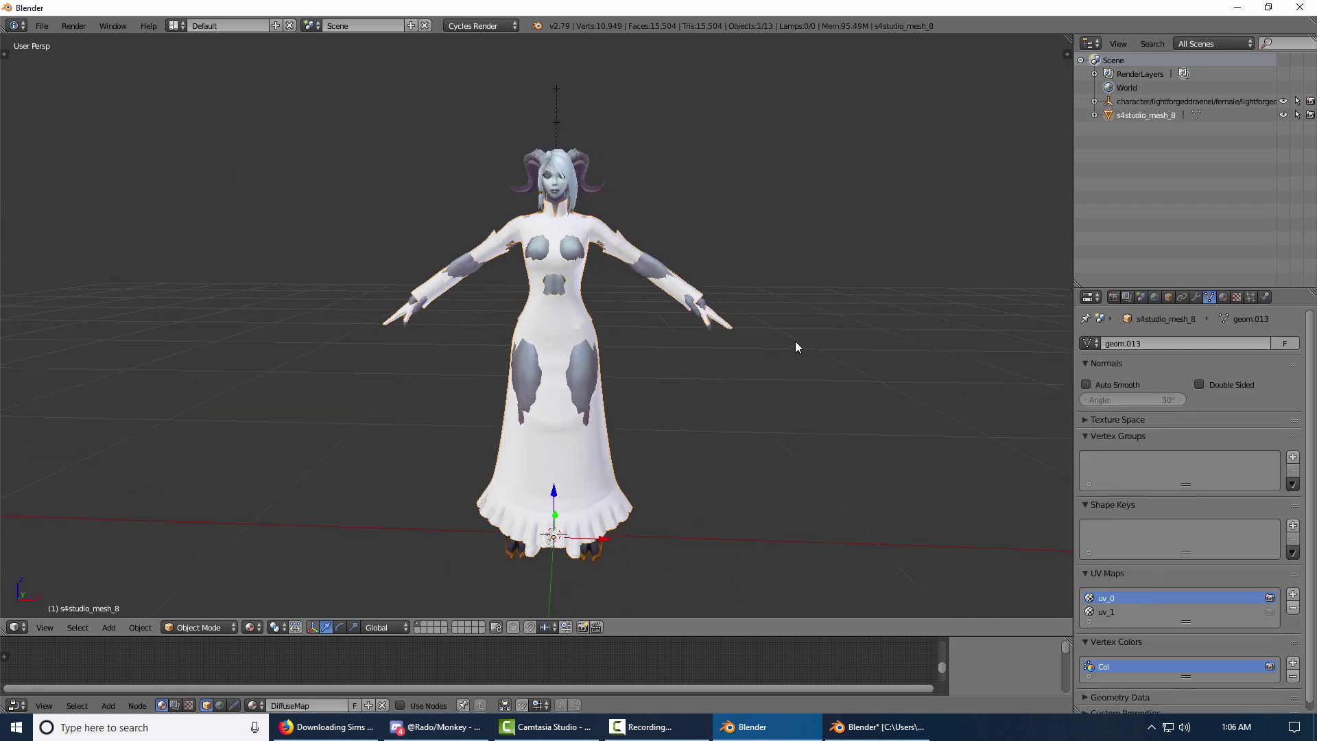
{"action": "key", "text": "KP_1"}
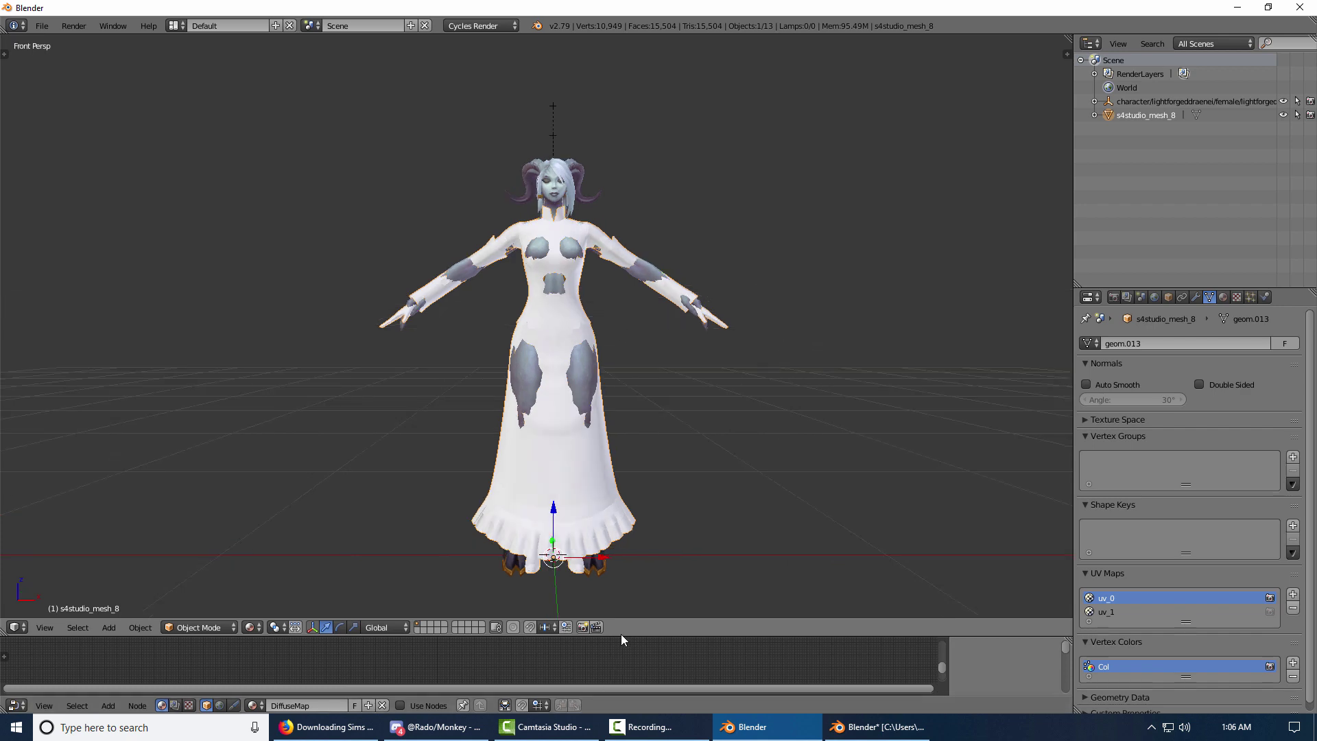
{"action": "left_click_drag", "start_coordinate": [621, 636], "coordinate": [522, 377]}
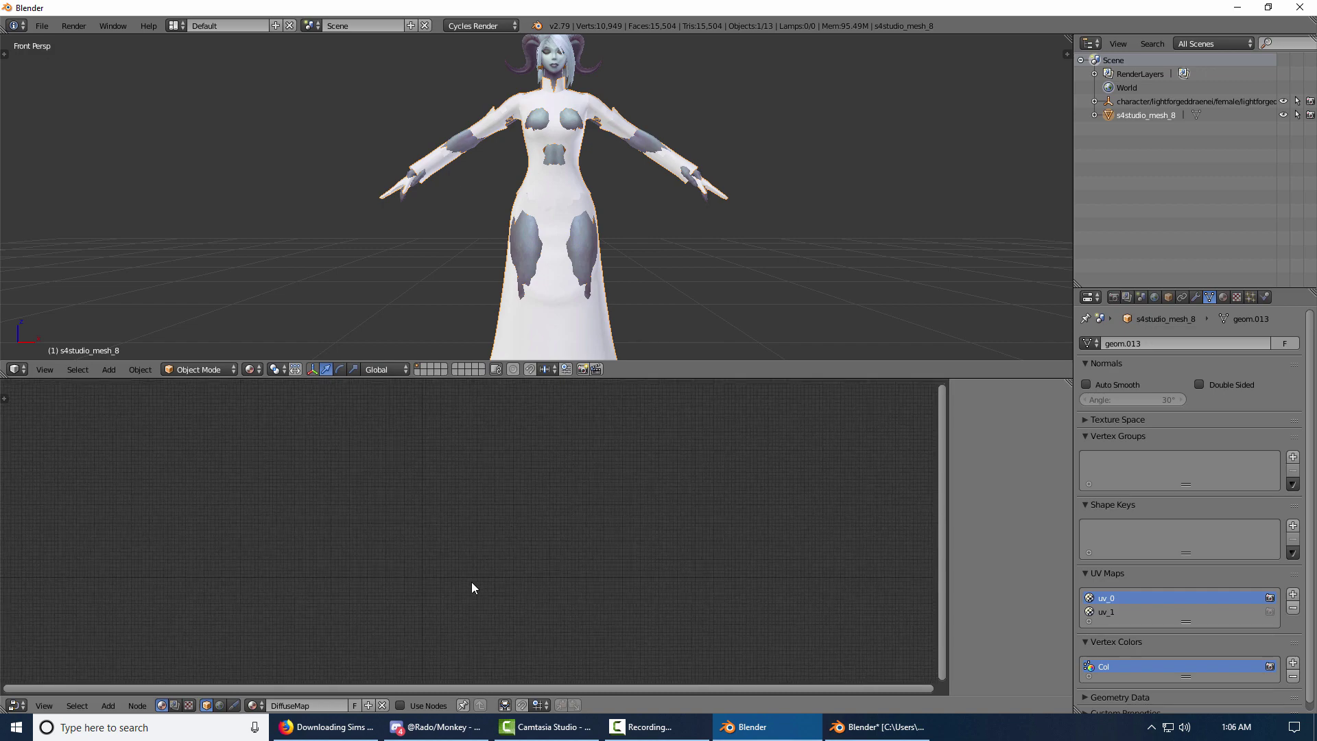
{"action": "left_click", "coordinate": [399, 705]}
{"action": "scroll", "coordinate": [487, 579], "scroll_direction": "up", "scroll_amount": 4}
{"action": "middle_click_drag", "start_coordinate": [373, 556], "coordinate": [626, 534]}
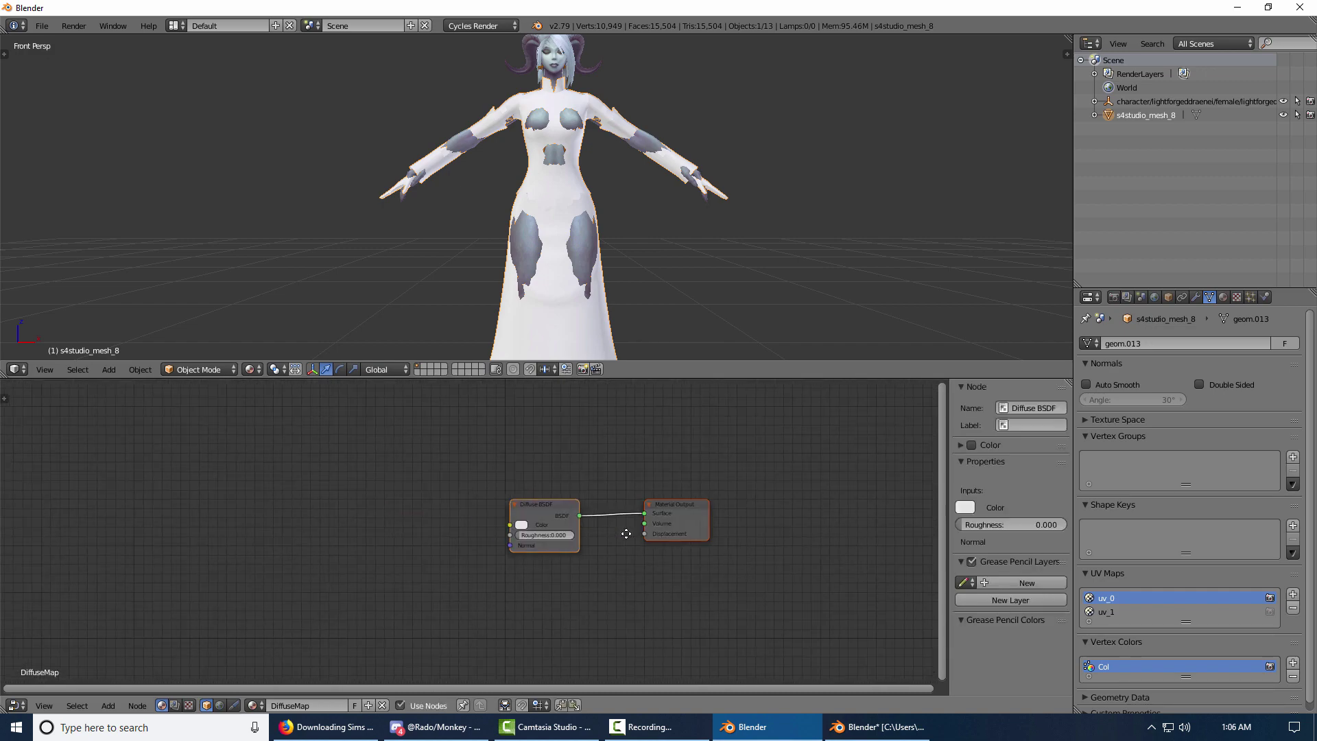
- Add an Image Texture node and connect its Color output to the Diffuse BSDF's Color input
{"action": "key", "text": "shift+a"}
{"action": "mouse_move", "coordinate": [438, 562]}
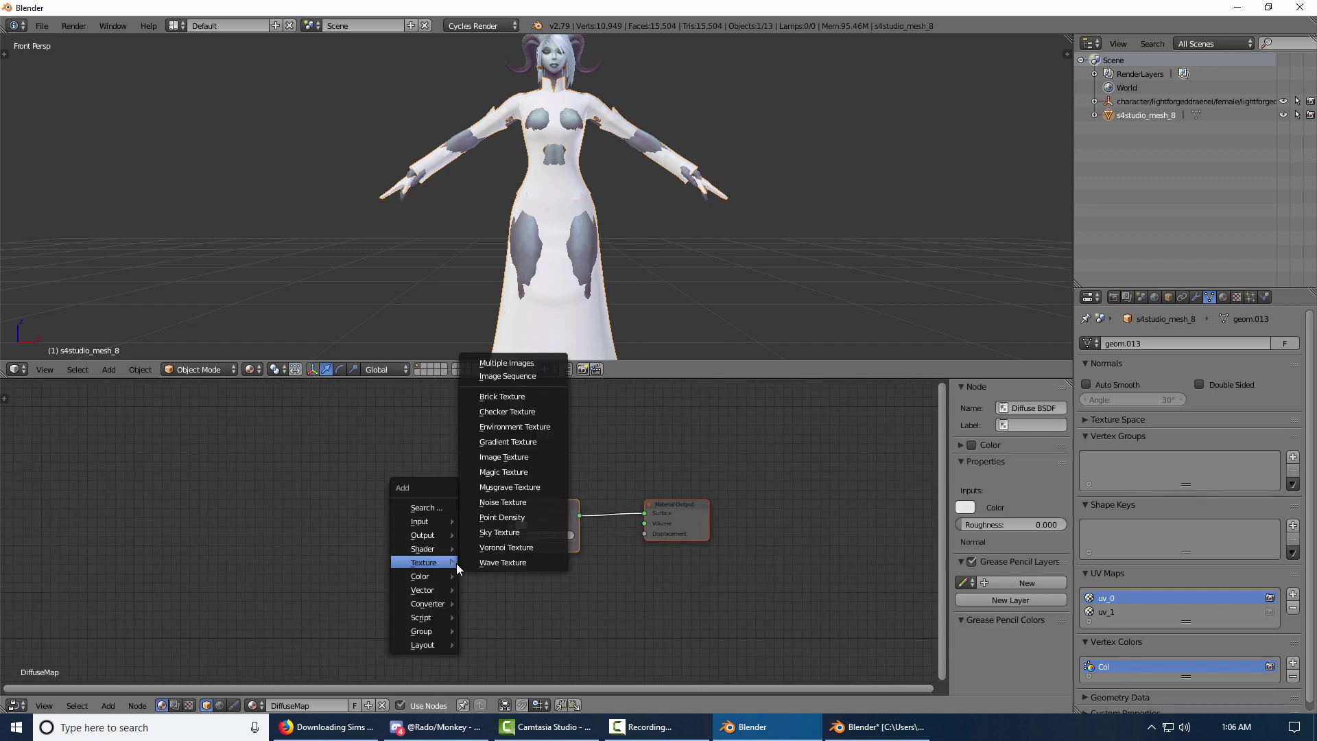
{"action": "left_click", "coordinate": [516, 457]}
{"action": "left_click", "coordinate": [357, 483]}
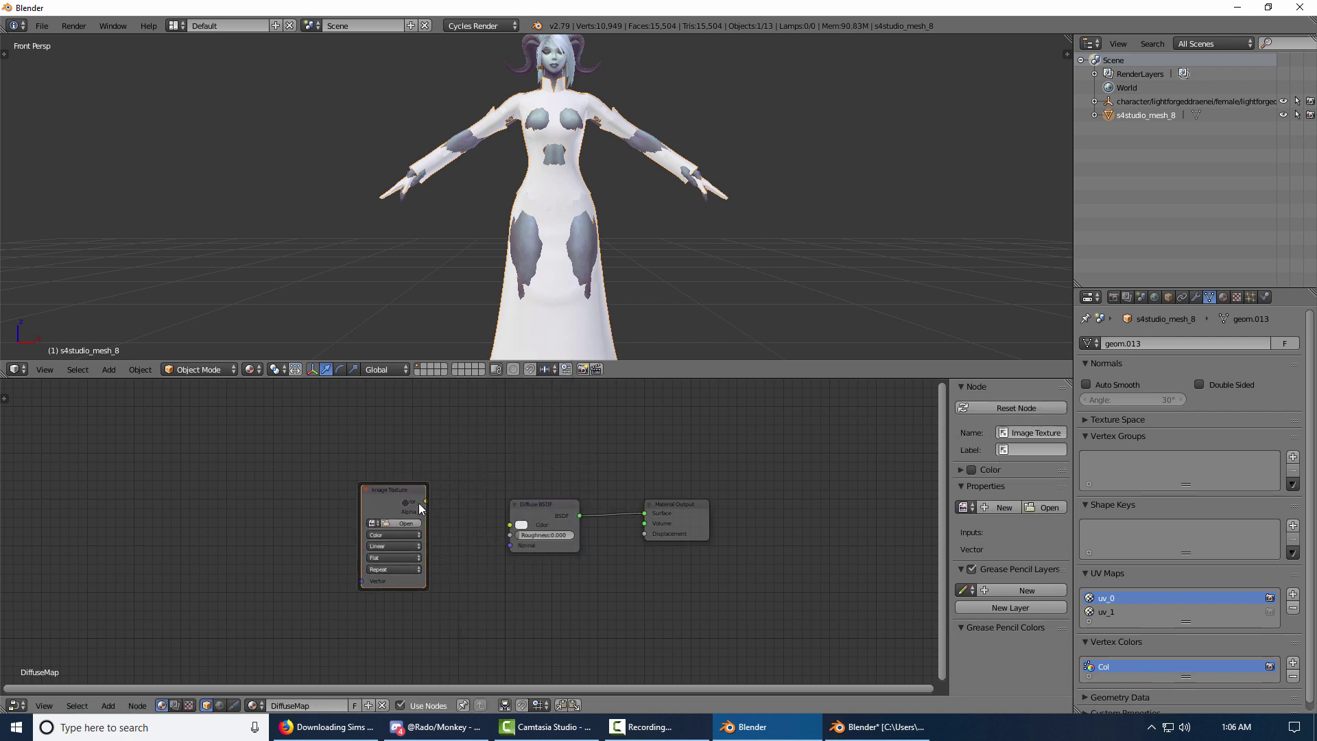
{"action": "left_click_drag", "start_coordinate": [425, 501], "coordinate": [511, 525]}
- Load dress.png from the Desktop's Tutorial files\Sims dresses folder into the Image Texture node
{"action": "left_click", "coordinate": [406, 523]}
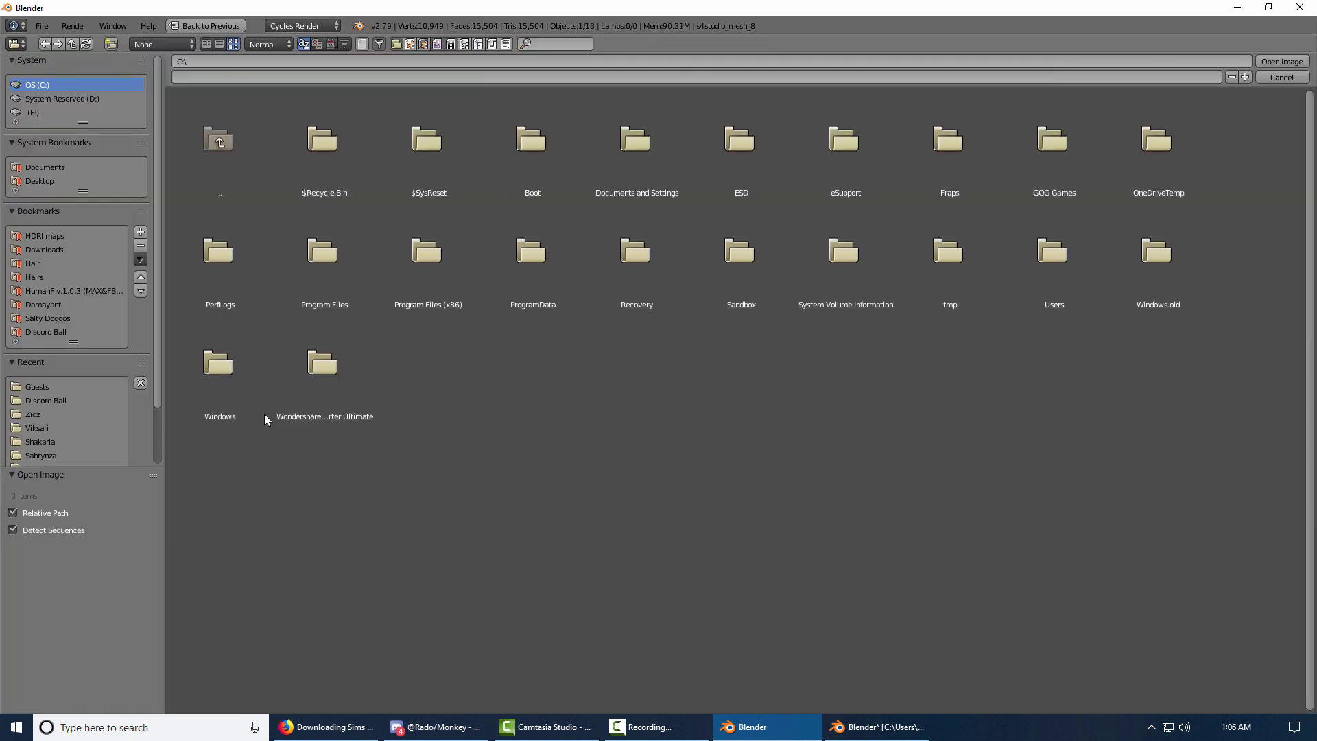
{"action": "left_click", "coordinate": [68, 387]}
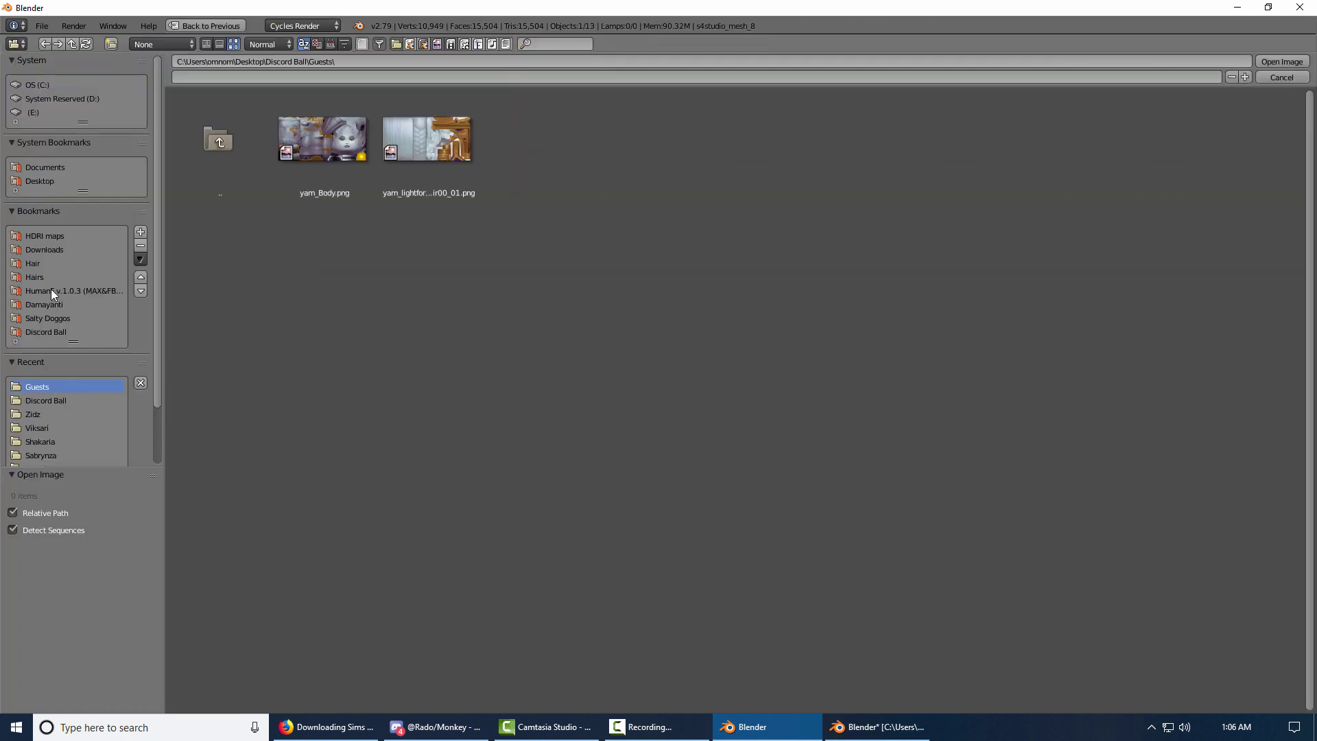
{"action": "left_click", "coordinate": [39, 181]}
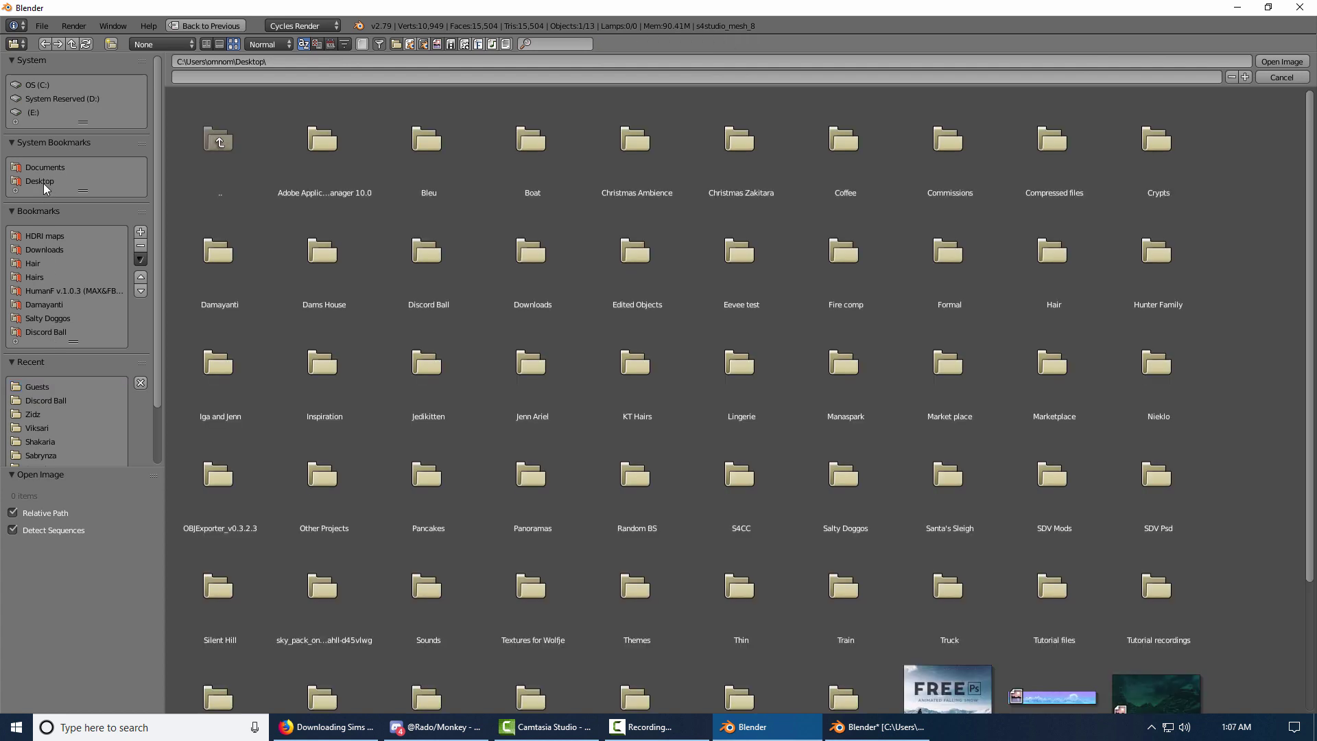
{"action": "scroll", "coordinate": [467, 455], "scroll_direction": "down", "scroll_amount": 3}
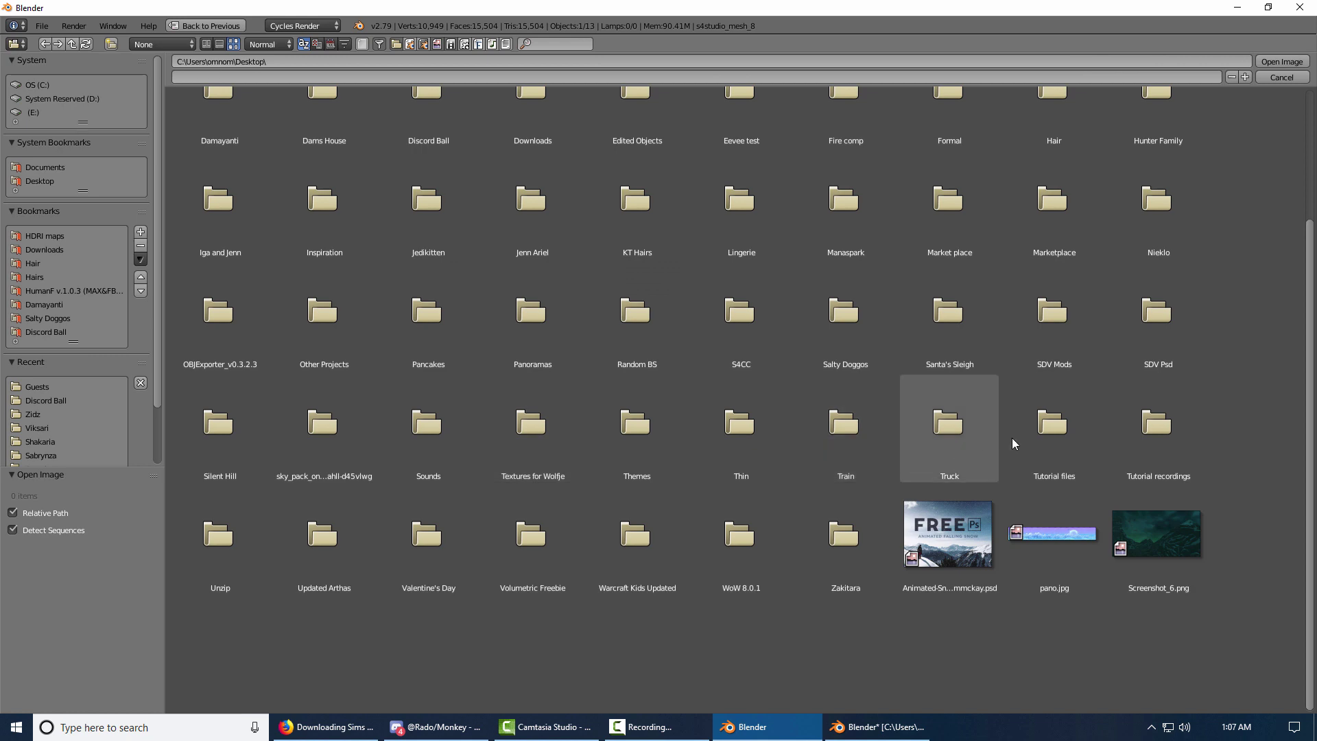
{"action": "left_click", "coordinate": [1056, 446]}
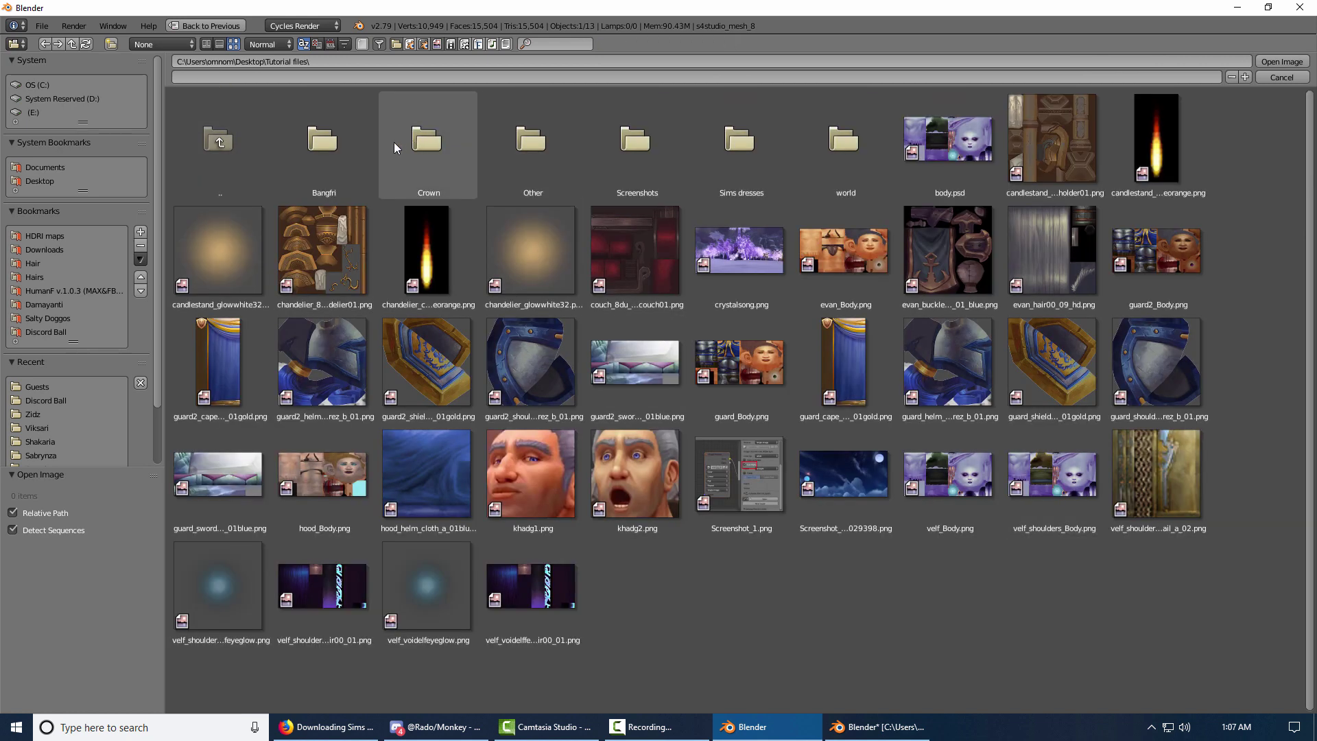
{"action": "left_click", "coordinate": [694, 157]}
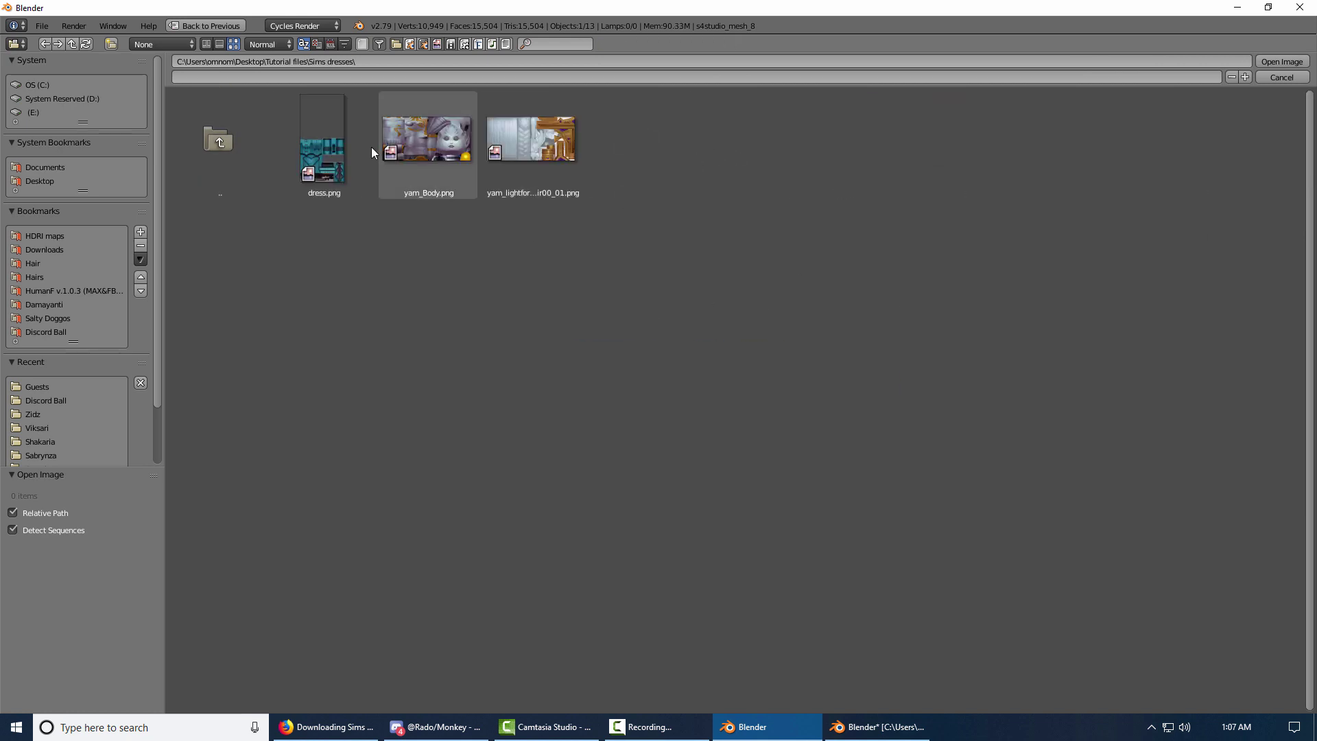
{"action": "double_click", "coordinate": [341, 148]}
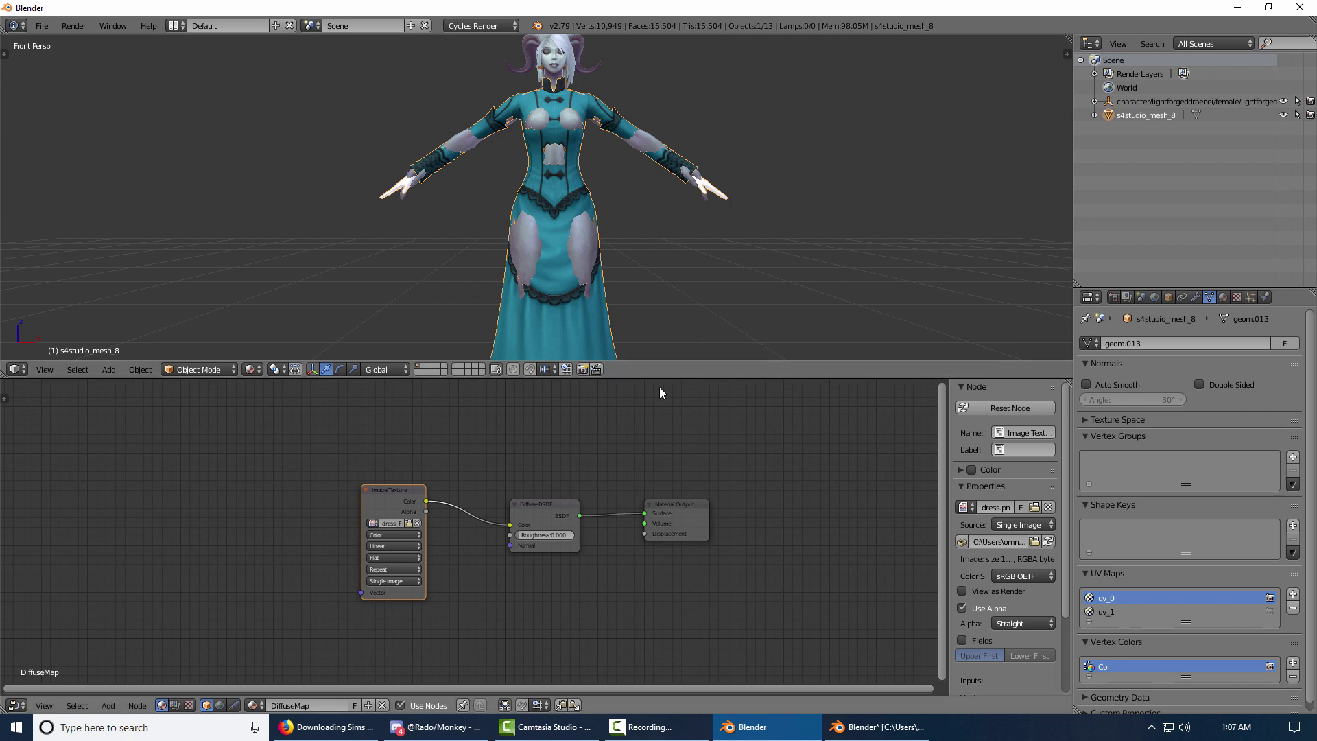
- Hide the draenei body in the enlarged 3D view and select the dress
{"action": "left_click_drag", "start_coordinate": [658, 378], "coordinate": [659, 686]}
{"action": "key", "text": "a"}
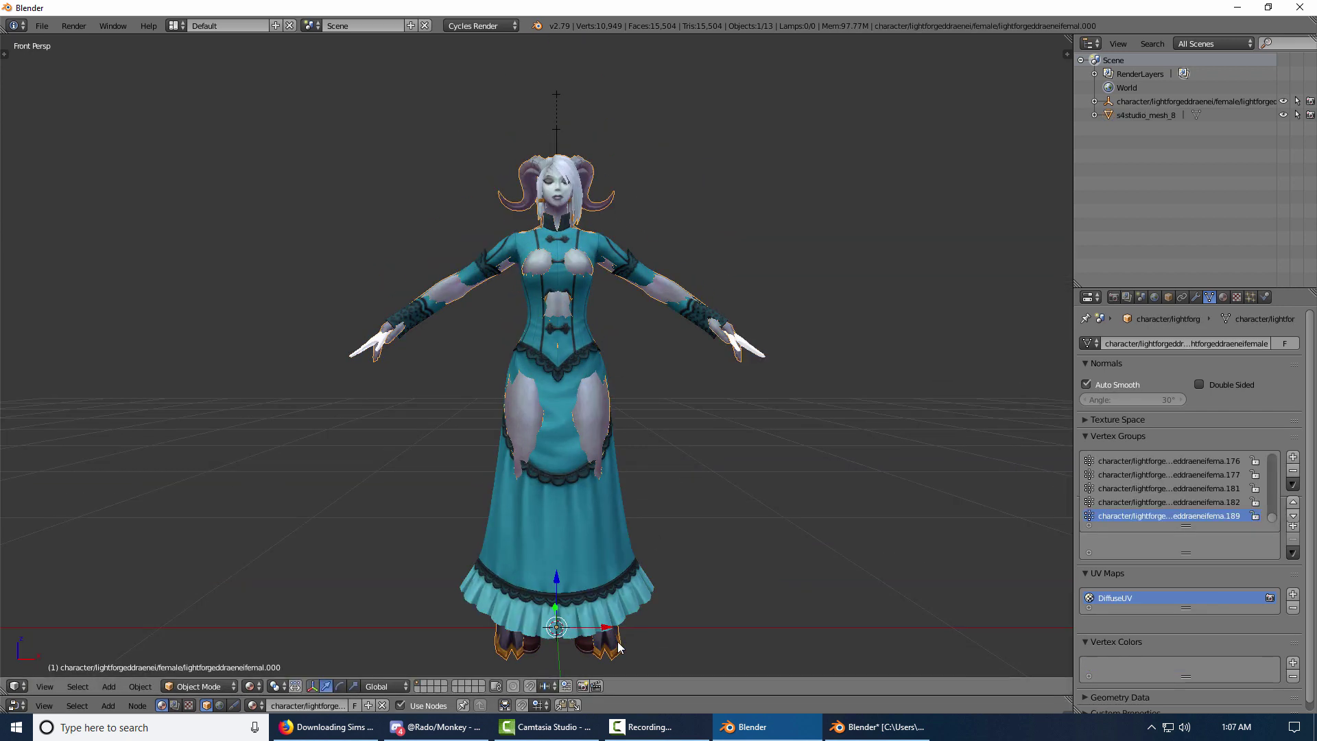
{"action": "middle_click_drag", "start_coordinate": [670, 455], "coordinate": [640, 469]}
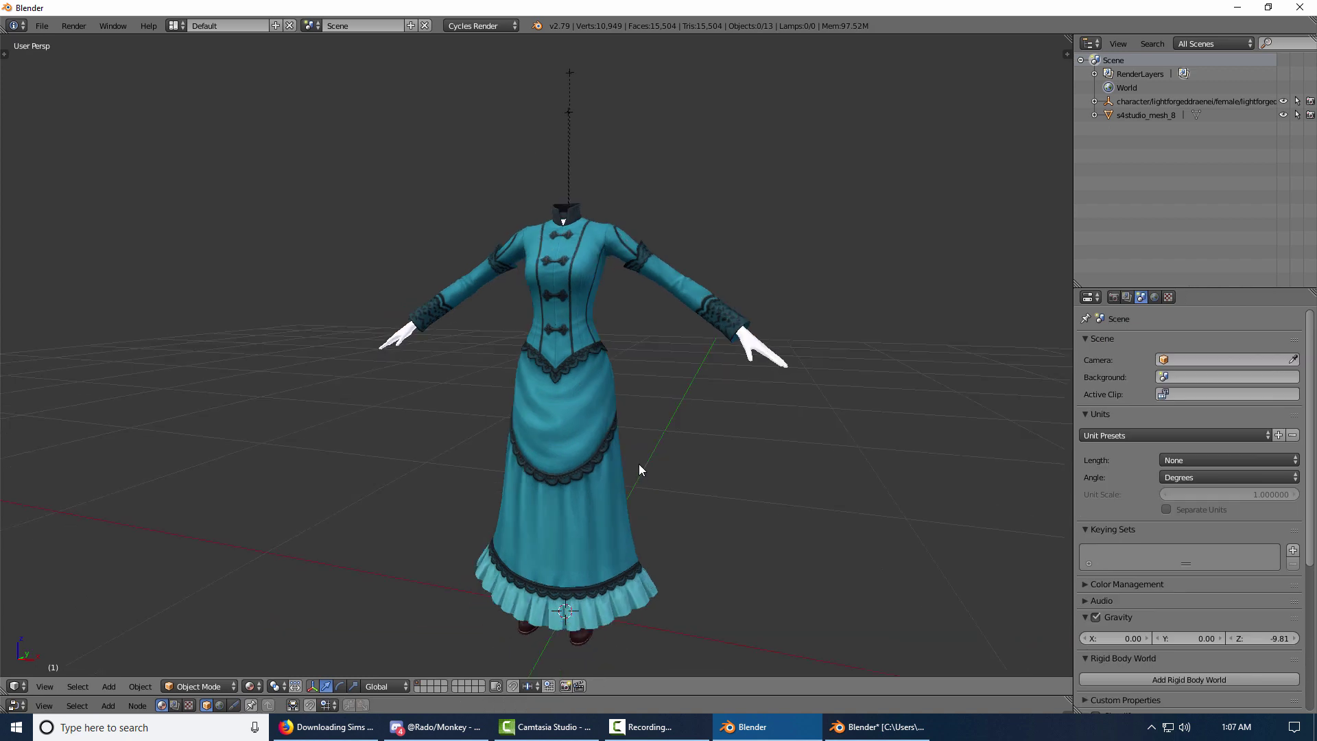
{"action": "right_click", "coordinate": [746, 343]}
- Enter Edit Mode on the dress, clear the selection and select all linked geometry of the mesh's right hand
{"action": "middle_click_drag", "start_coordinate": [787, 414], "coordinate": [694, 429]}
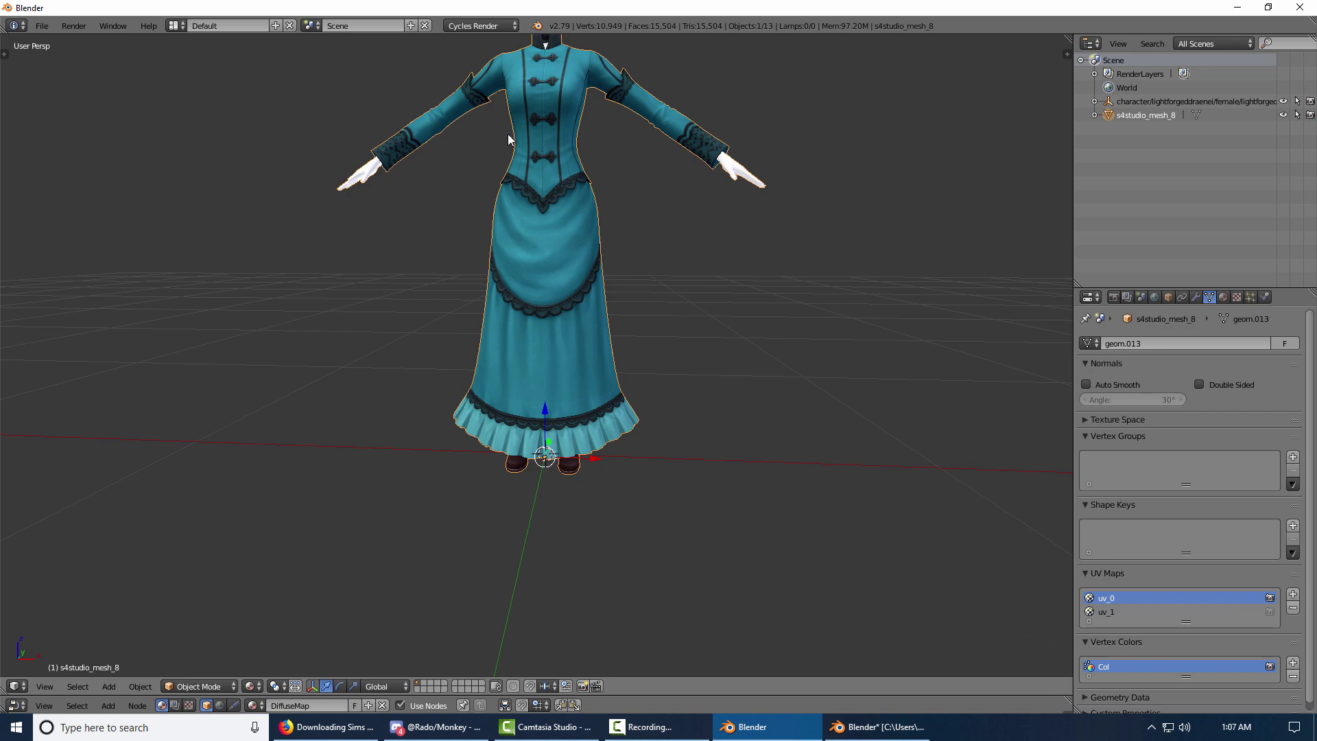
{"action": "key", "text": "Tab"}
{"action": "key", "text": "Tab"}
{"action": "scroll", "coordinate": [486, 389], "scroll_direction": "up", "scroll_amount": 3}
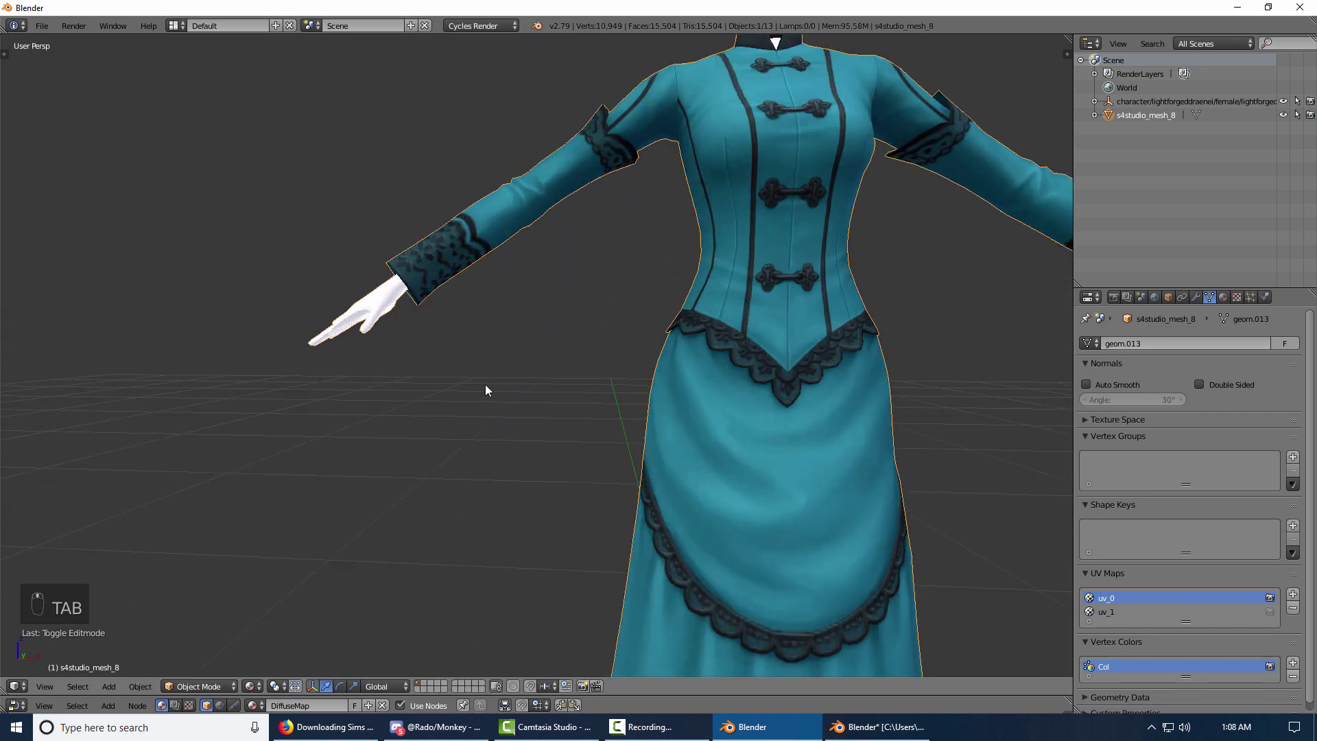
{"action": "key", "text": "Tab"}
{"action": "middle_click_drag", "start_coordinate": [486, 389], "coordinate": [595, 418]}
{"action": "key", "text": "a"}
{"action": "key", "text": "a"}
{"action": "key", "text": "a"}
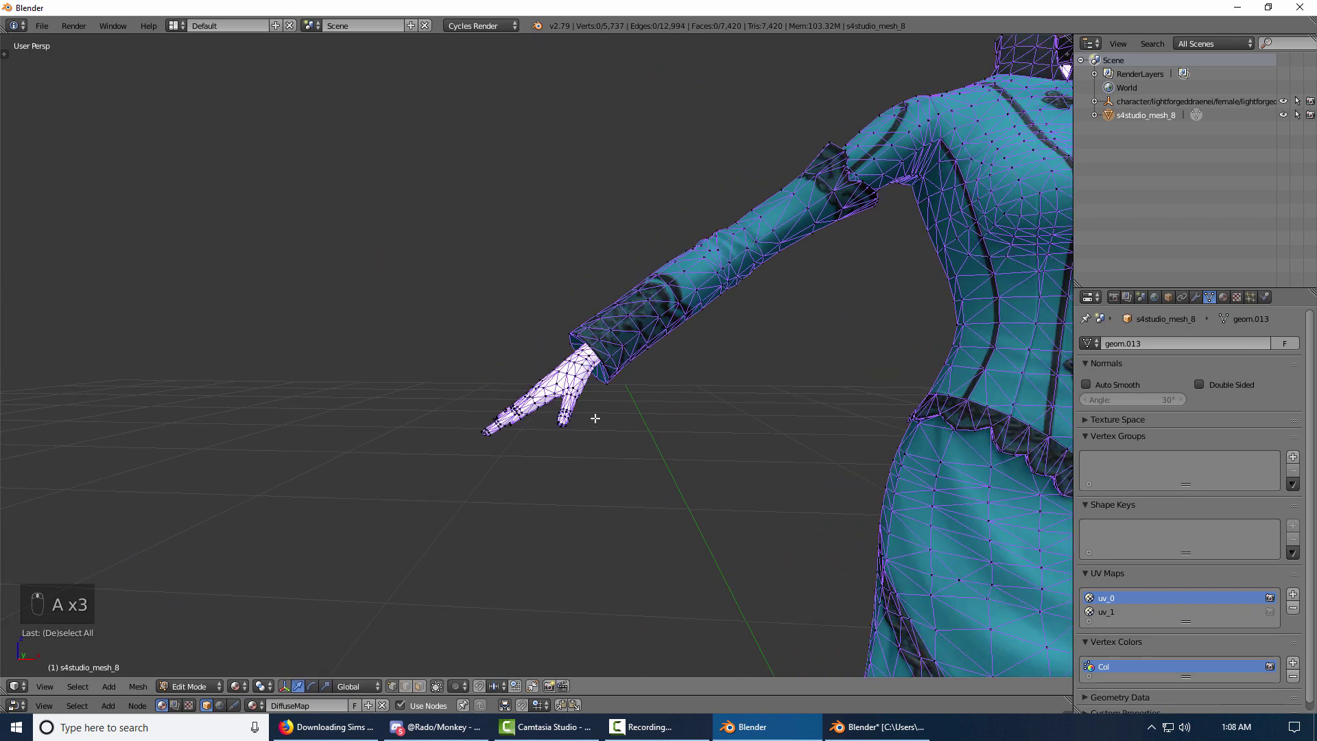
{"action": "scroll", "coordinate": [595, 418], "scroll_direction": "up", "scroll_amount": 2}
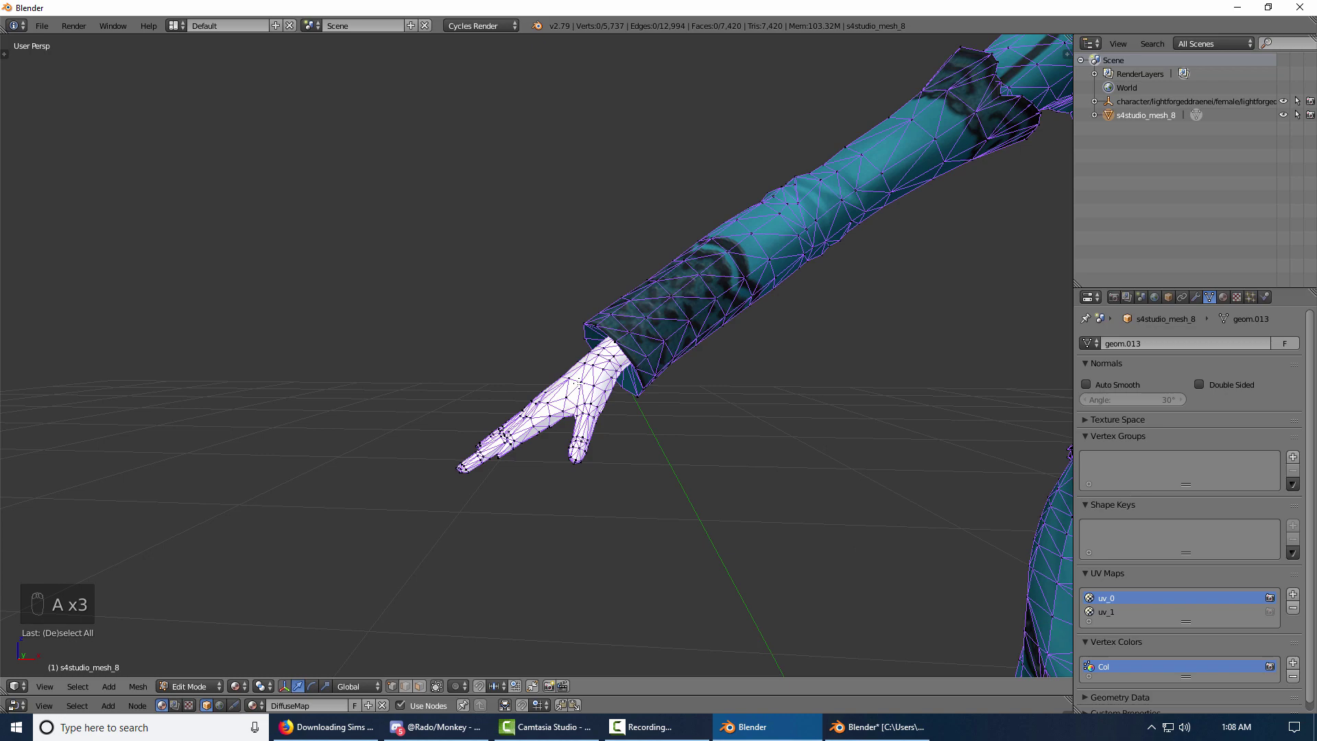
{"action": "key", "text": "l"}
- Add the linked geometry of the mesh's left hand to the selection
{"action": "scroll", "coordinate": [640, 432], "scroll_direction": "down", "scroll_amount": 4}
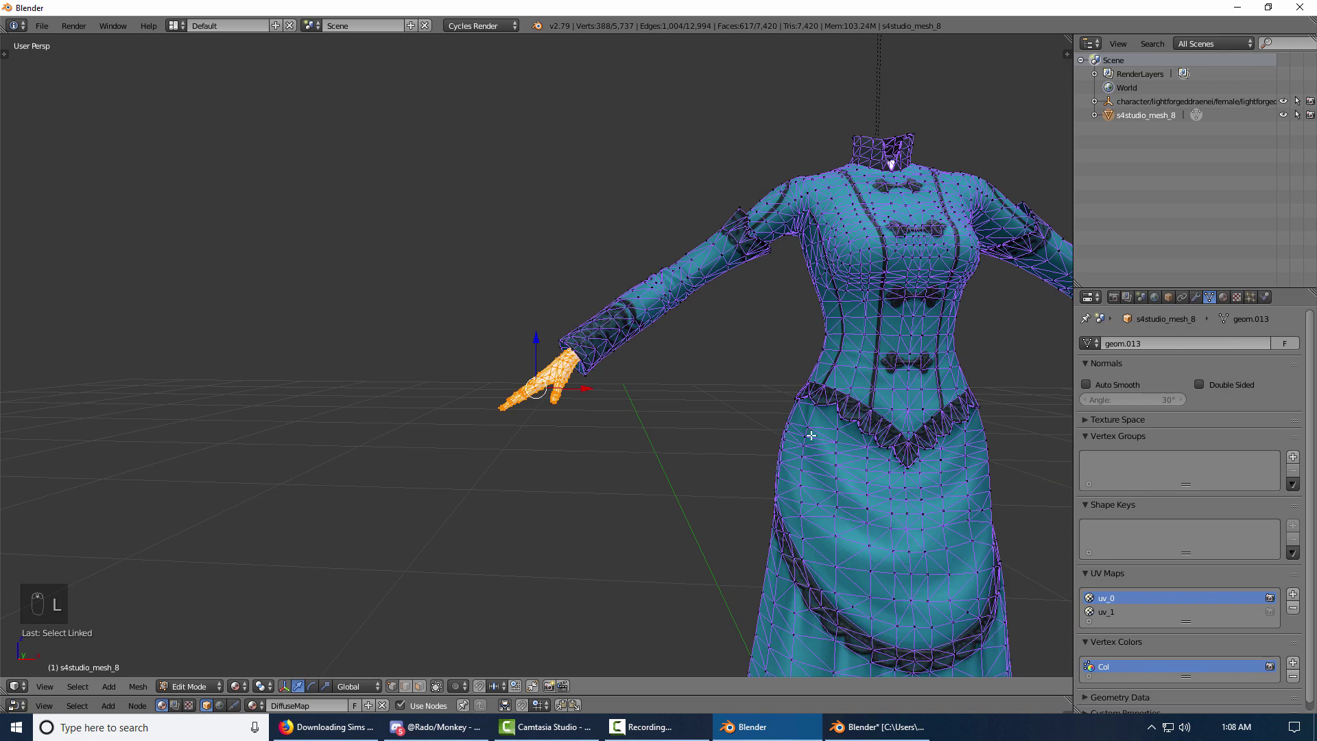
{"action": "middle_click_drag", "start_coordinate": [755, 439], "coordinate": [299, 440], "text": "shift"}
{"action": "scroll", "coordinate": [685, 480], "scroll_direction": "up", "scroll_amount": 3}
{"action": "middle_click_drag", "start_coordinate": [685, 479], "coordinate": [675, 438], "text": "shift"}
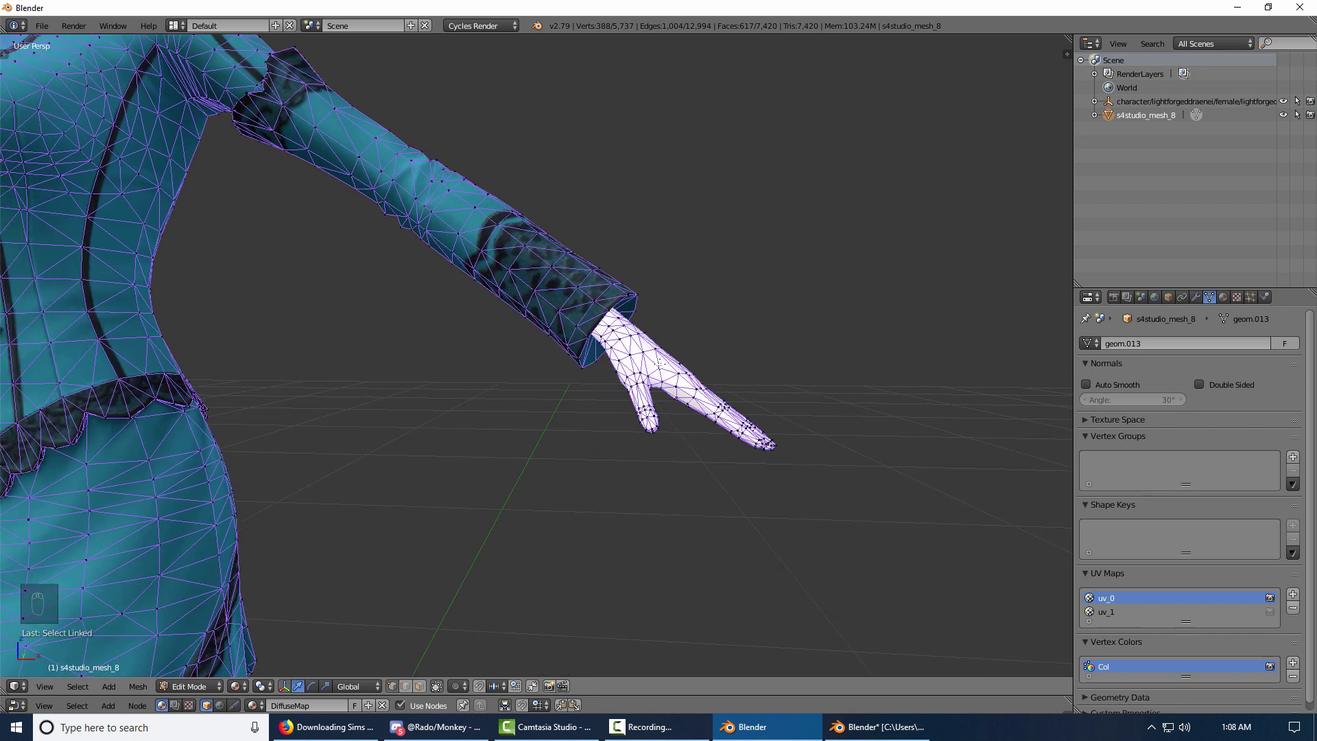
{"action": "key", "text": "l"}
- Add the linked white skin patch inside the collar opening to the selection
{"action": "scroll", "coordinate": [579, 422], "scroll_direction": "down", "scroll_amount": 5}
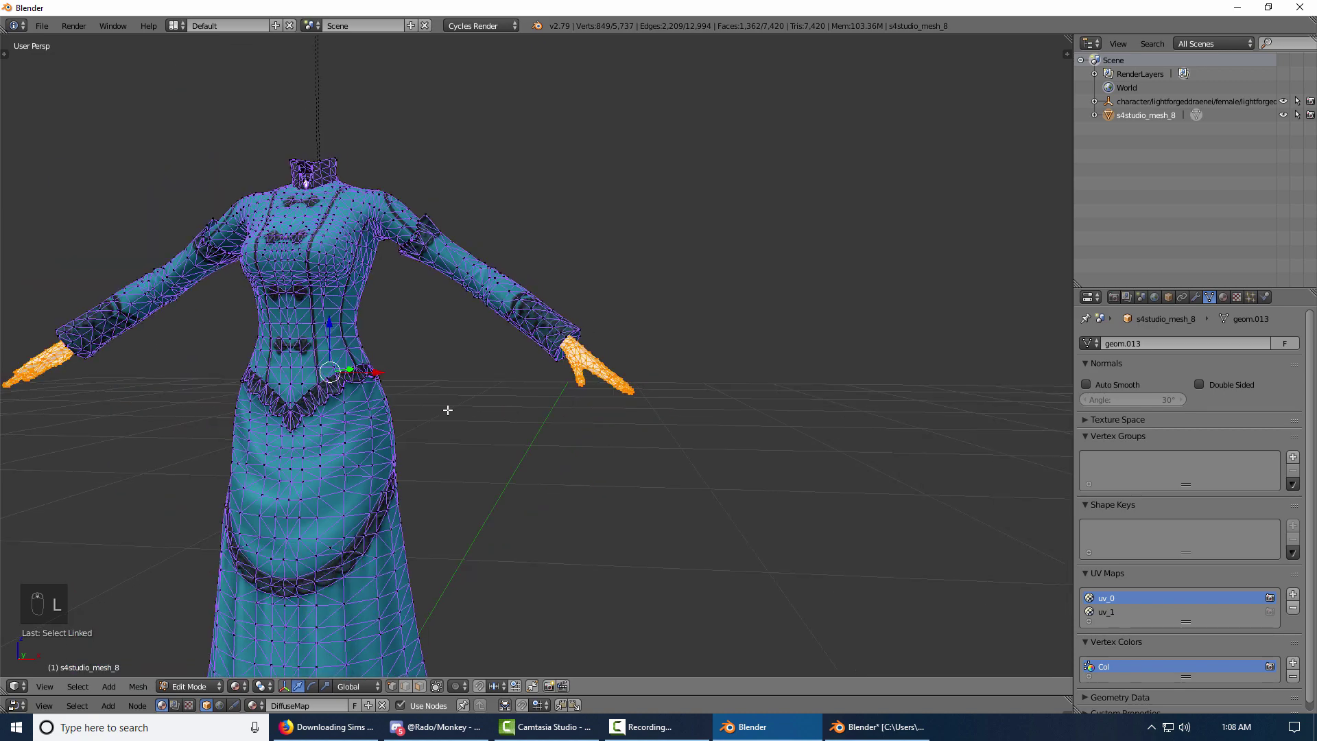
{"action": "scroll", "coordinate": [446, 409], "scroll_direction": "up", "scroll_amount": 1}
{"action": "middle_click_drag", "start_coordinate": [446, 408], "coordinate": [660, 583], "text": "shift"}
{"action": "scroll", "coordinate": [527, 405], "scroll_direction": "up", "scroll_amount": 6}
{"action": "middle_click_drag", "start_coordinate": [589, 427], "coordinate": [702, 440], "text": "shift"}
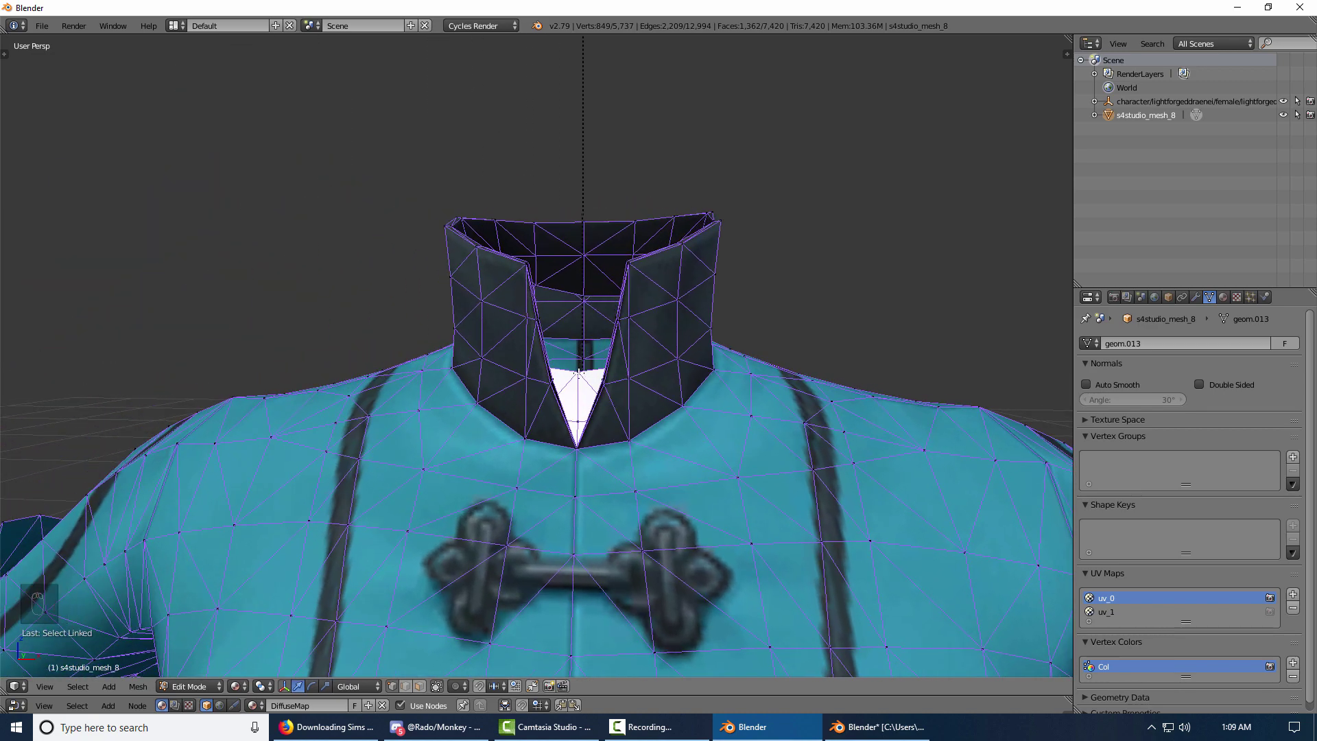
{"action": "key", "text": "l"}
- Add the linked pieces of the mesh's left boot, including its sole trim and heel, to the selection
{"action": "scroll", "coordinate": [604, 411], "scroll_direction": "down", "scroll_amount": 7}
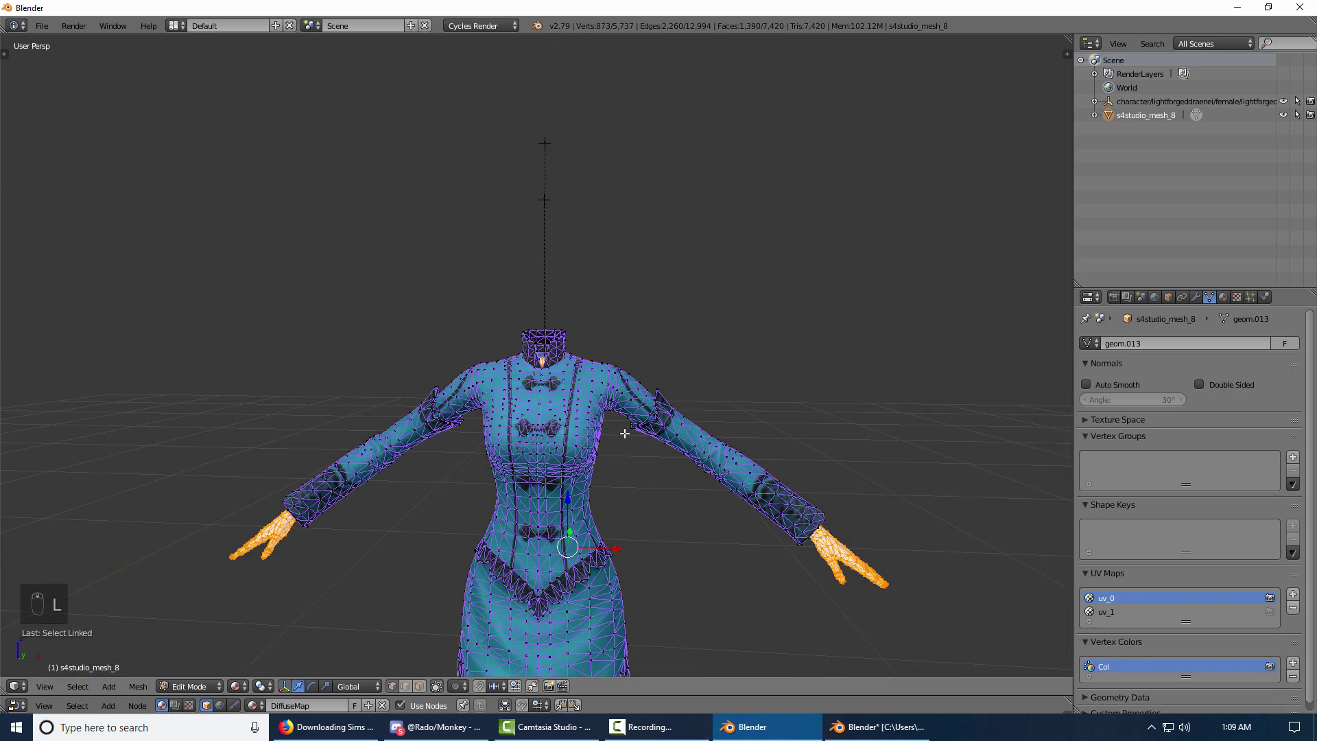
{"action": "scroll", "coordinate": [644, 549], "scroll_direction": "down", "scroll_amount": 6, "text": "shift"}
{"action": "scroll", "coordinate": [653, 642], "scroll_direction": "up", "scroll_amount": 5}
{"action": "middle_click_drag", "start_coordinate": [652, 626], "coordinate": [652, 581]}
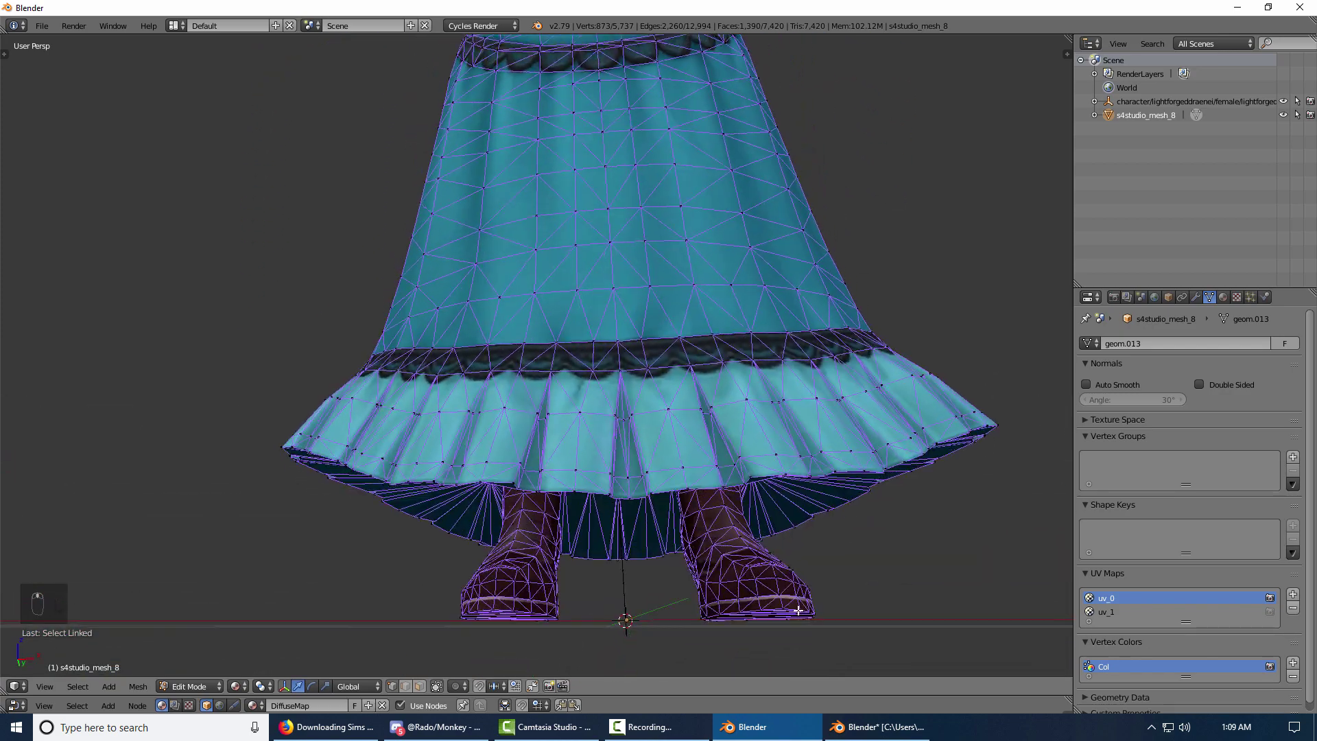
{"action": "key", "text": "l"}
{"action": "key", "text": "l"}
{"action": "key", "text": "l"}
{"action": "key", "text": "l"}
{"action": "key", "text": "l"}
{"action": "key", "text": "l"}
{"action": "key", "text": "l"}
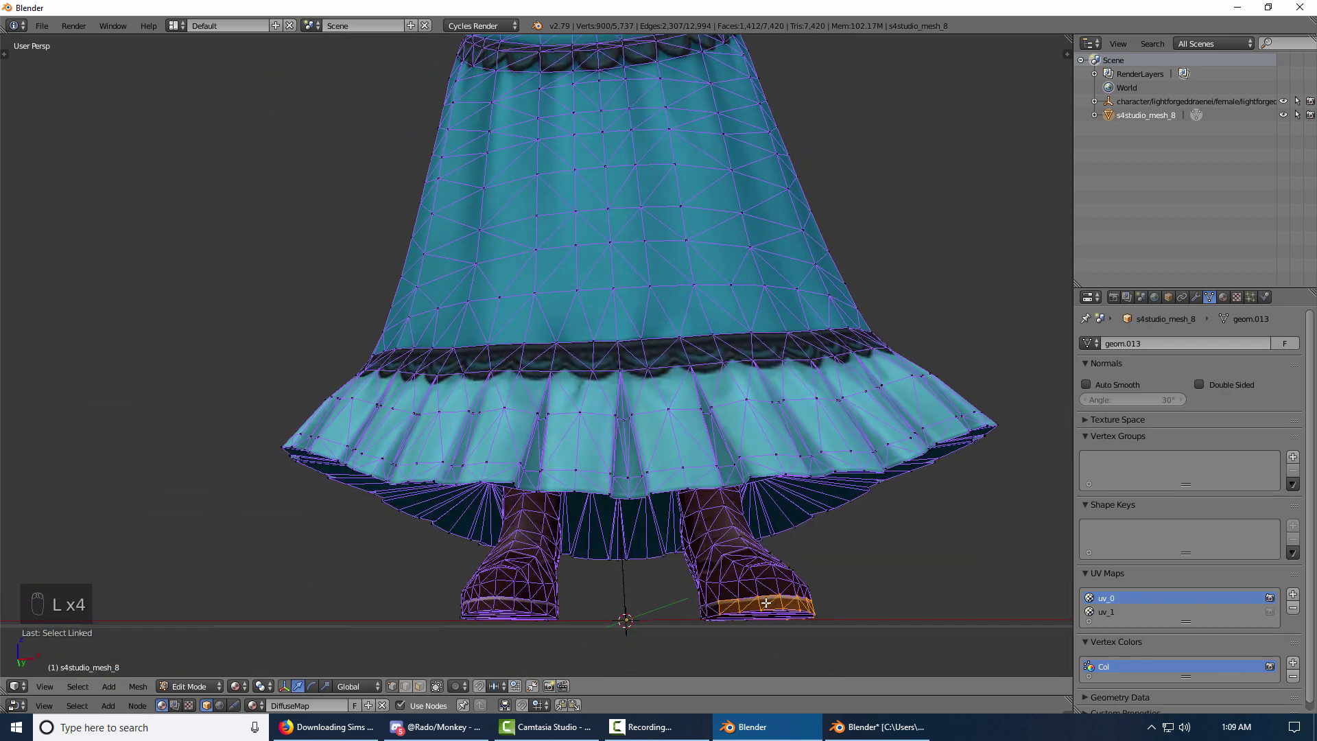
{"action": "key", "text": "l"}
{"action": "key", "text": "l"}
{"action": "key", "text": "l"}
{"action": "key", "text": "l"}
{"action": "middle_click_drag", "start_coordinate": [755, 621], "coordinate": [749, 594]}
{"action": "key", "text": "l"}
{"action": "key", "text": "l"}
{"action": "key", "text": "l"}
{"action": "key", "text": "l"}
{"action": "key", "text": "l"}
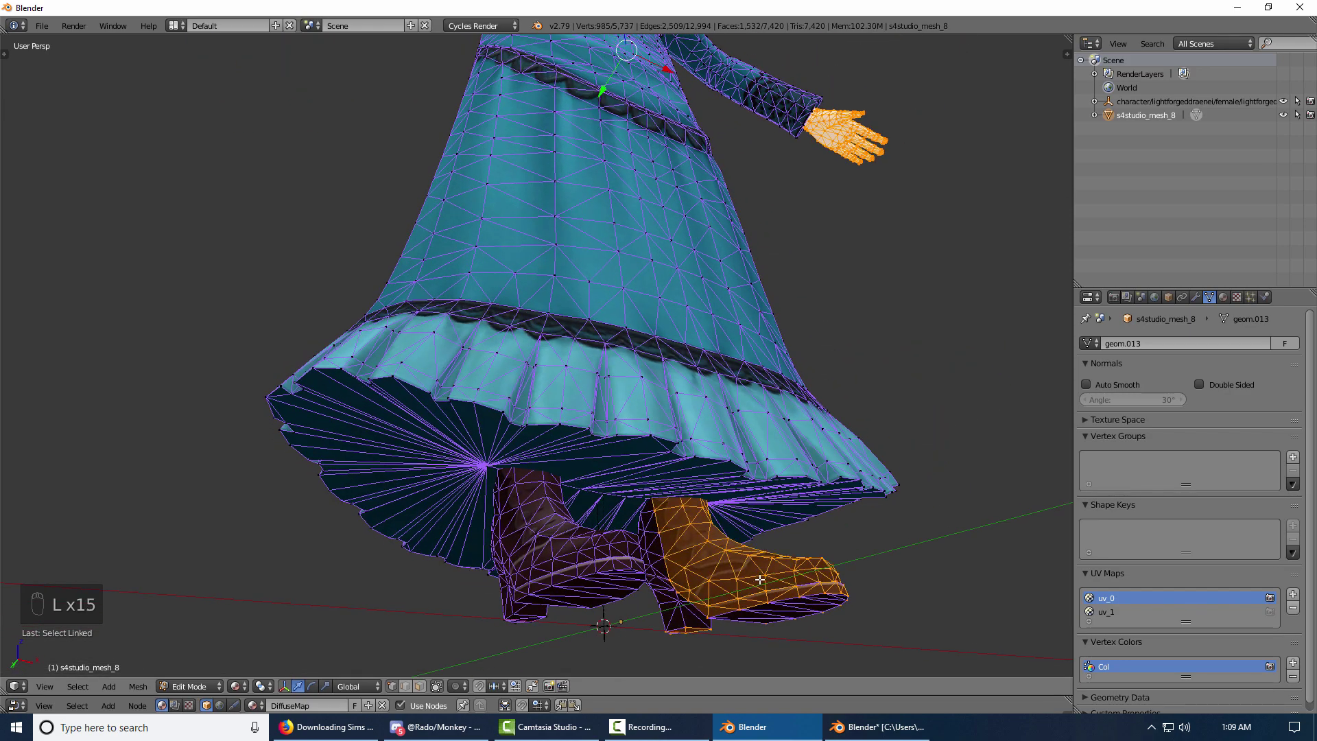
{"action": "key", "text": "l"}
{"action": "key", "text": "l"}
{"action": "key", "text": "l"}
{"action": "key", "text": "l"}
{"action": "key", "text": "l"}
{"action": "key", "text": "l"}
{"action": "key", "text": "l"}
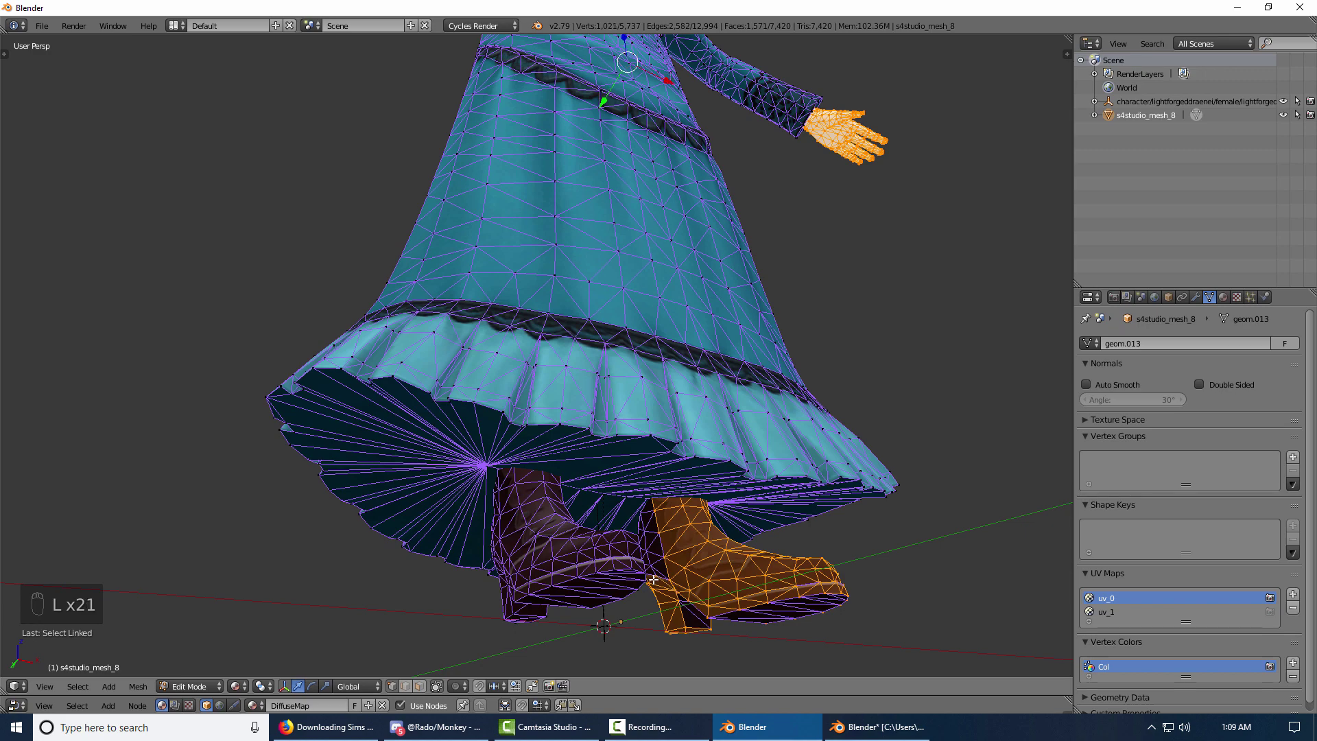
- Allow selection through the mesh, box-select both boots below the skirt and hide the selected geometry
{"action": "key", "text": "l"}
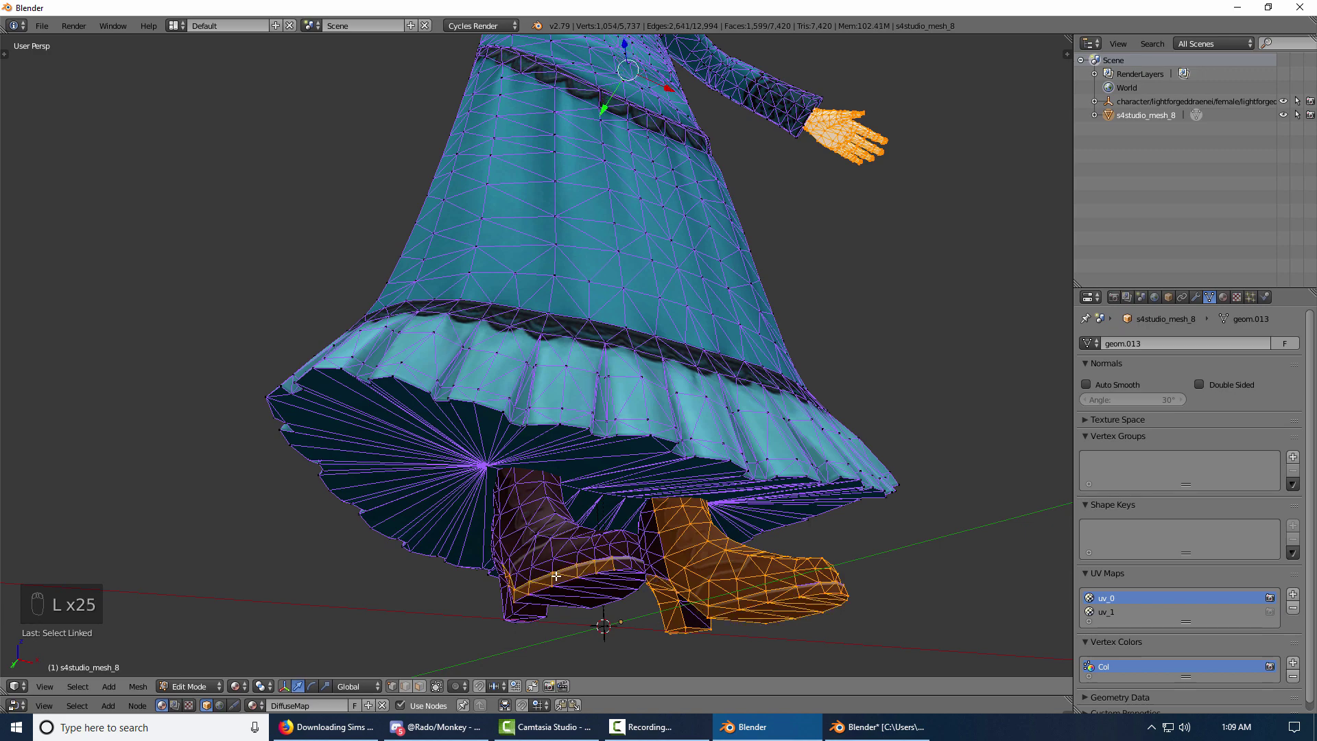
{"action": "middle_click_drag", "start_coordinate": [555, 576], "coordinate": [644, 619]}
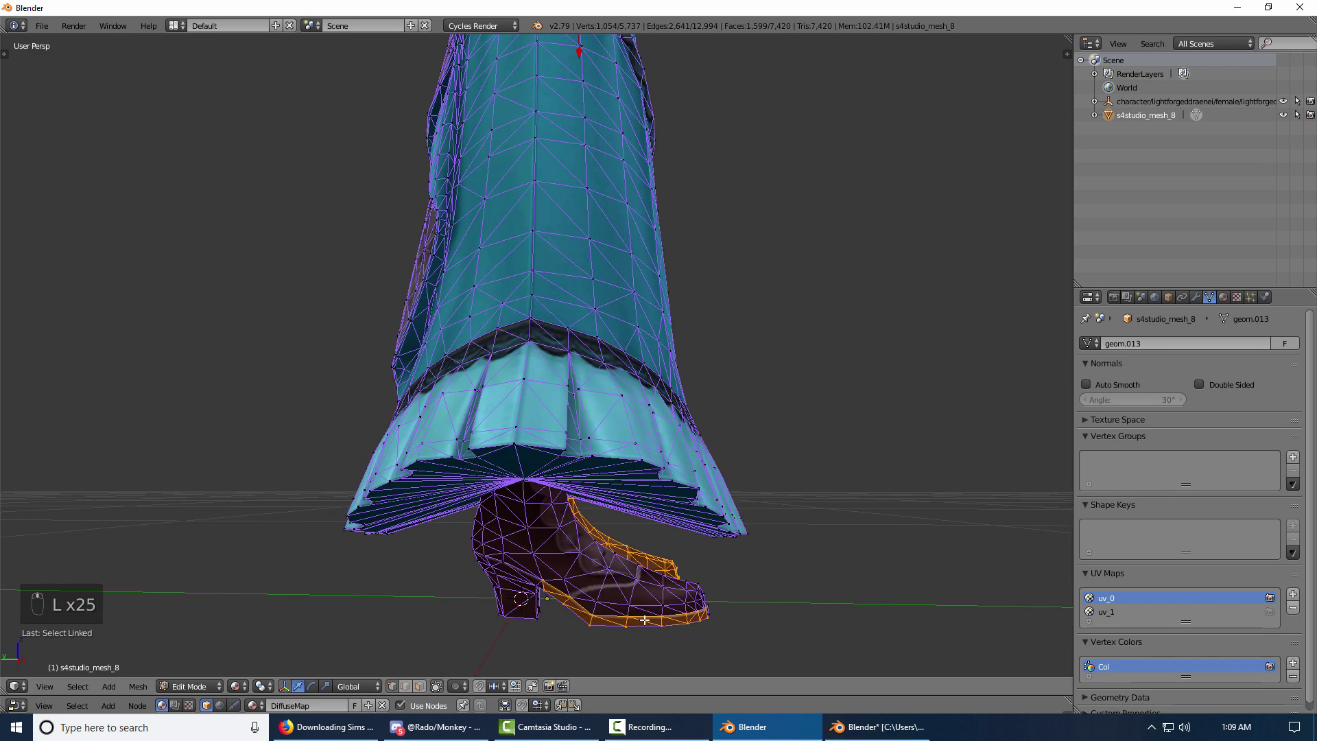
{"action": "left_click", "coordinate": [437, 686]}
{"action": "key", "text": "b"}
{"action": "left_click_drag", "start_coordinate": [814, 650], "coordinate": [442, 553]}
{"action": "key", "text": "h"}
- Select the linked boot and leg pieces remaining under the skirt and hide them
{"action": "middle_click_drag", "start_coordinate": [558, 582], "coordinate": [697, 532]}
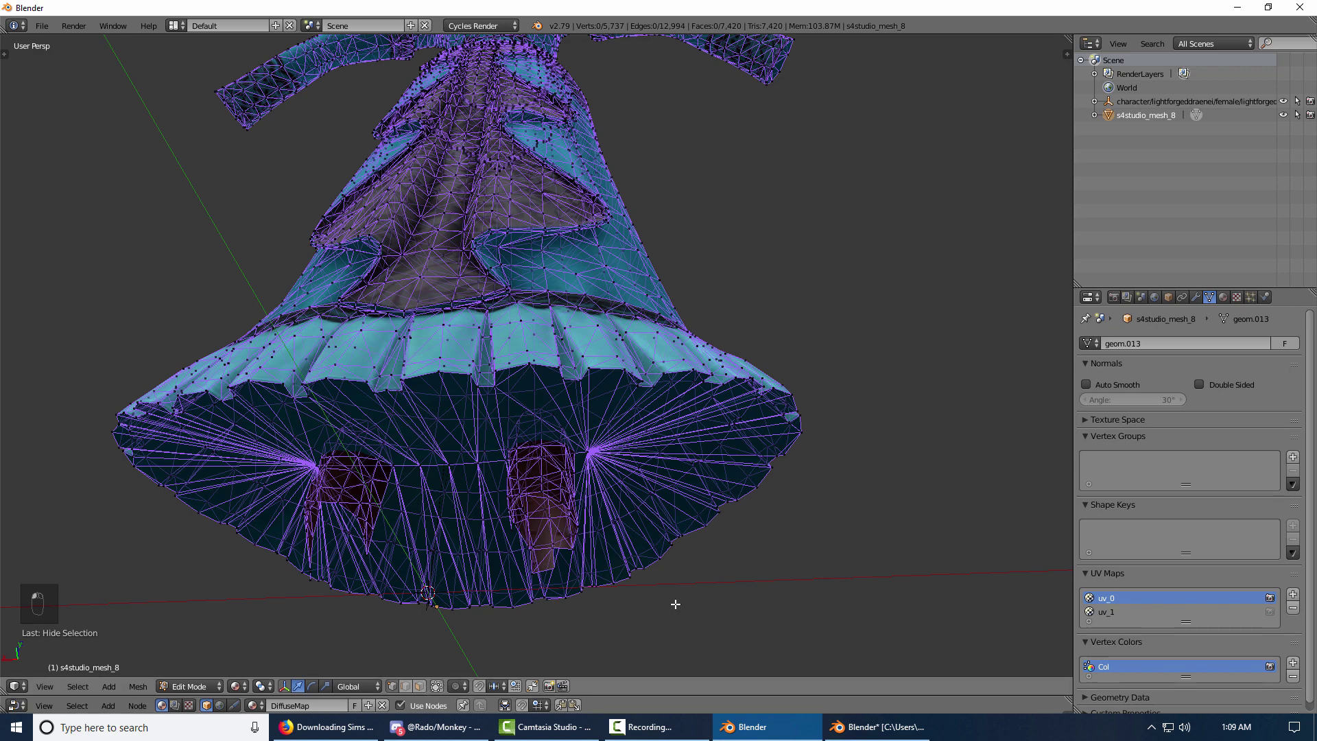
{"action": "middle_click_drag", "start_coordinate": [681, 601], "coordinate": [508, 580]}
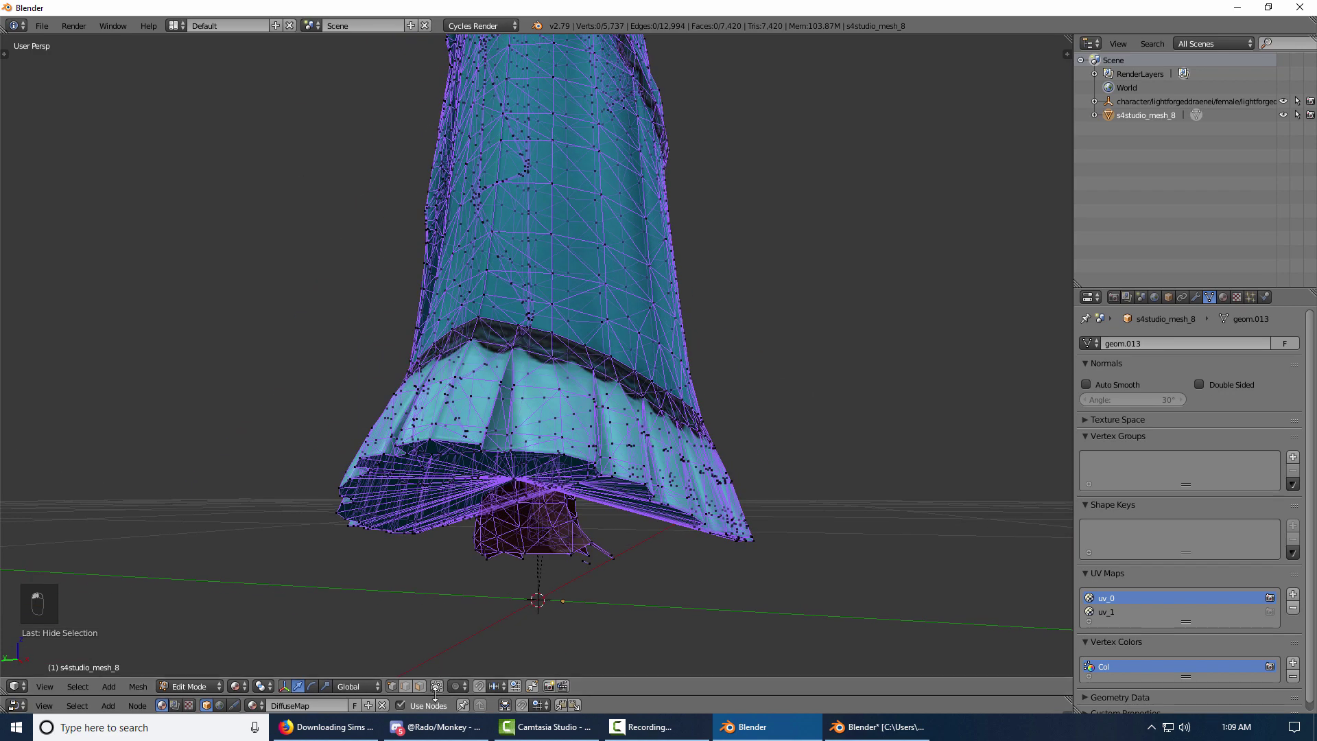
{"action": "key", "text": "l"}
{"action": "key", "text": "l"}
{"action": "key", "text": "l"}
{"action": "key", "text": "l"}
{"action": "key", "text": "l"}
{"action": "key", "text": "l"}
{"action": "key", "text": "l"}
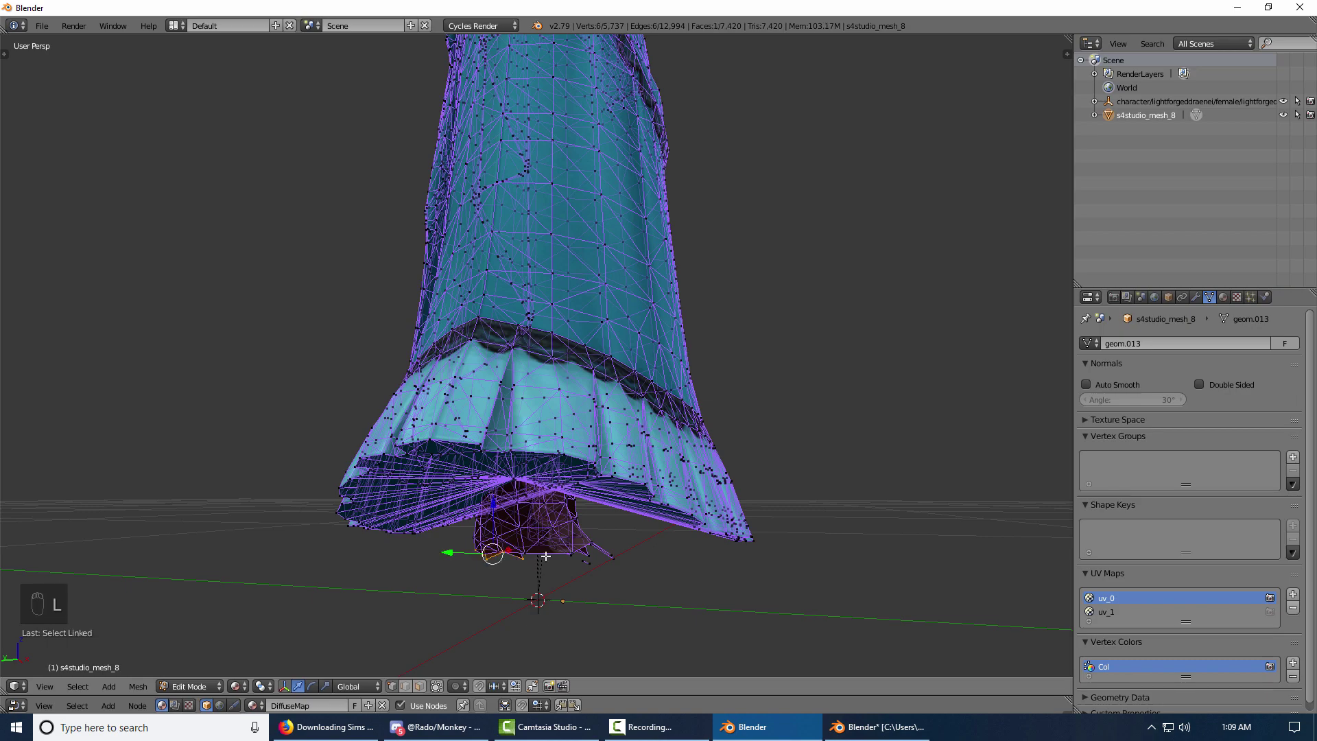
{"action": "middle_click_drag", "start_coordinate": [684, 620], "coordinate": [665, 534]}
{"action": "key", "text": "h"}
- Select both linked halves of the cap closing the underside of the skirt and hide them
{"action": "middle_click_drag", "start_coordinate": [749, 545], "coordinate": [750, 597]}
{"action": "key", "text": "j"}
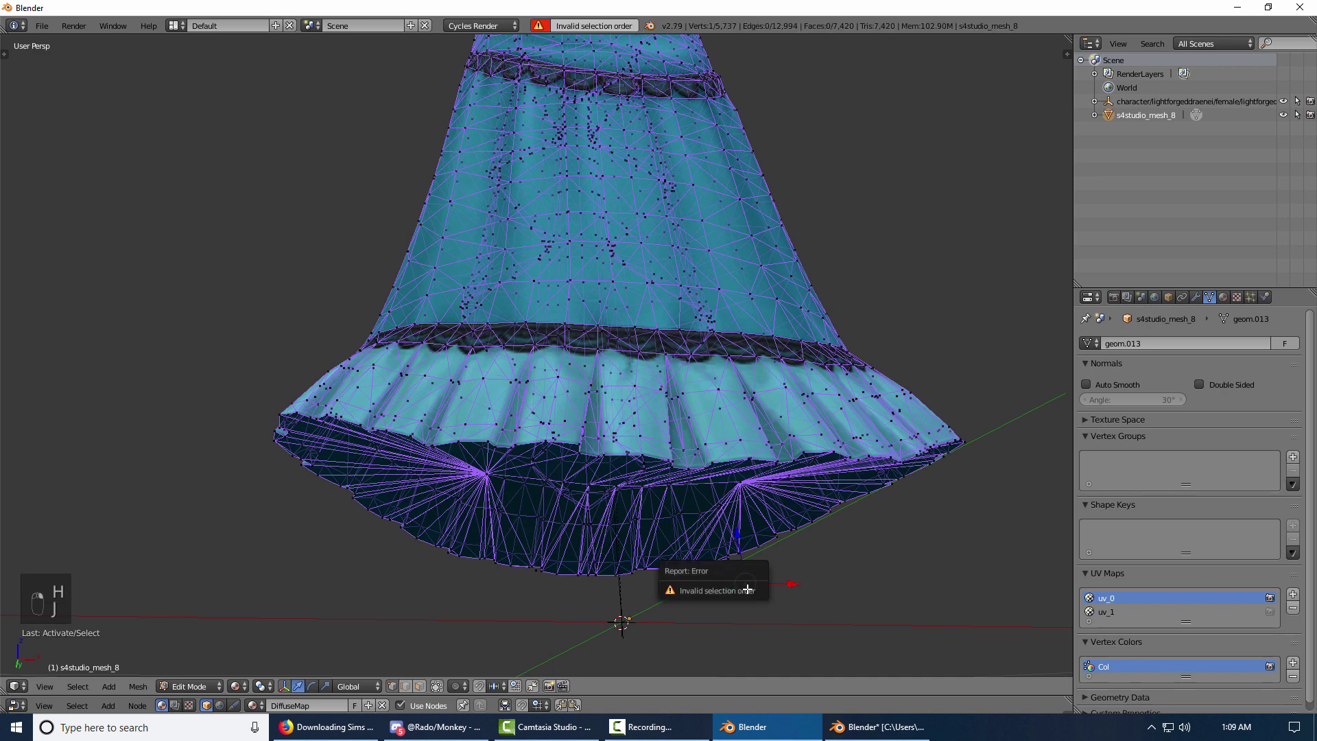
{"action": "middle_click_drag", "start_coordinate": [551, 593], "coordinate": [575, 570]}
{"action": "left_click", "coordinate": [482, 446]}
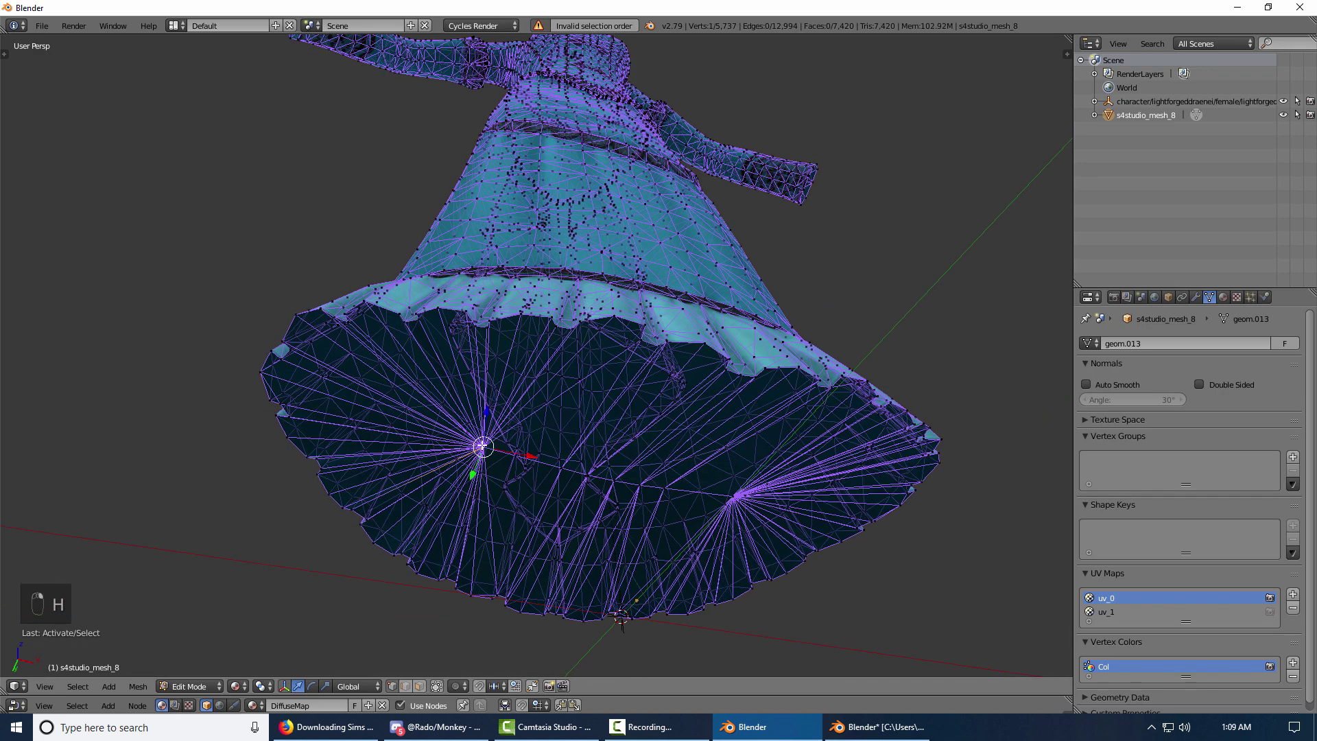
{"action": "key", "text": "g"}
{"action": "right_click", "coordinate": [484, 464]}
{"action": "key", "text": "l"}
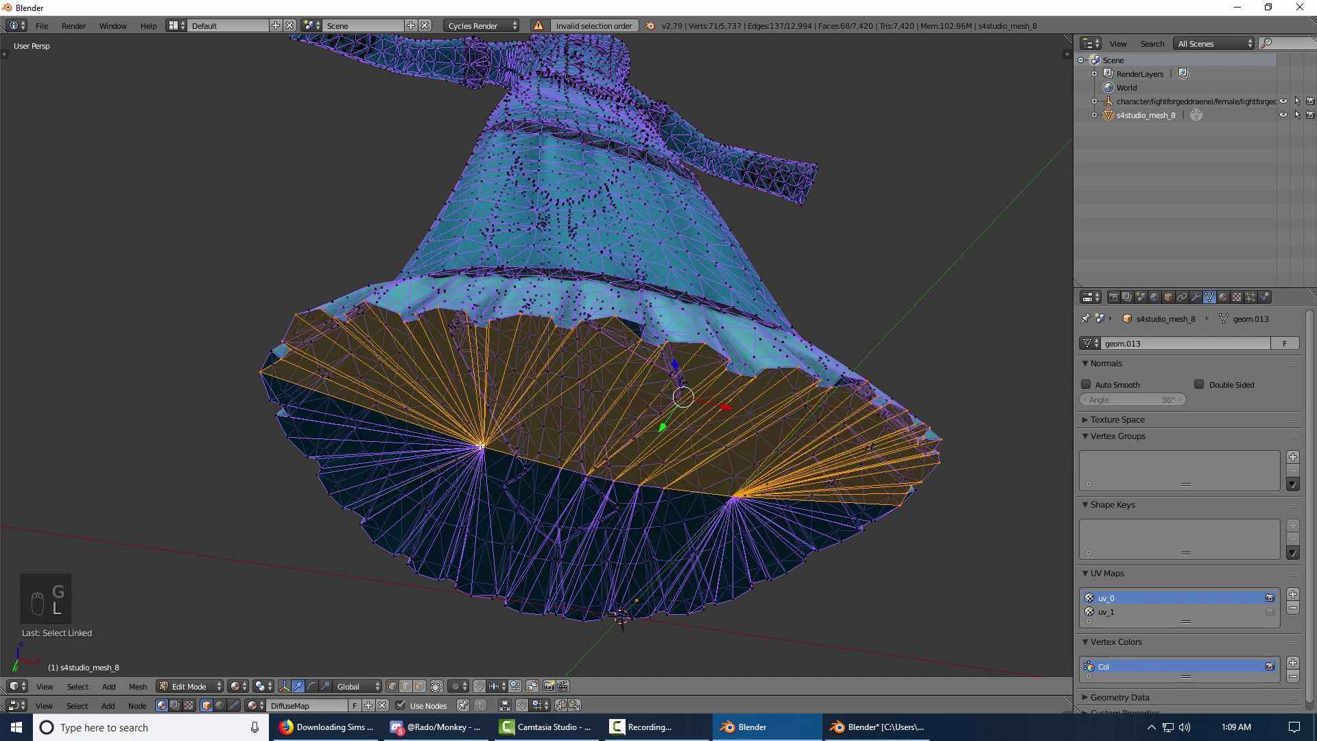
{"action": "key", "text": "l"}
{"action": "key", "text": "l"}
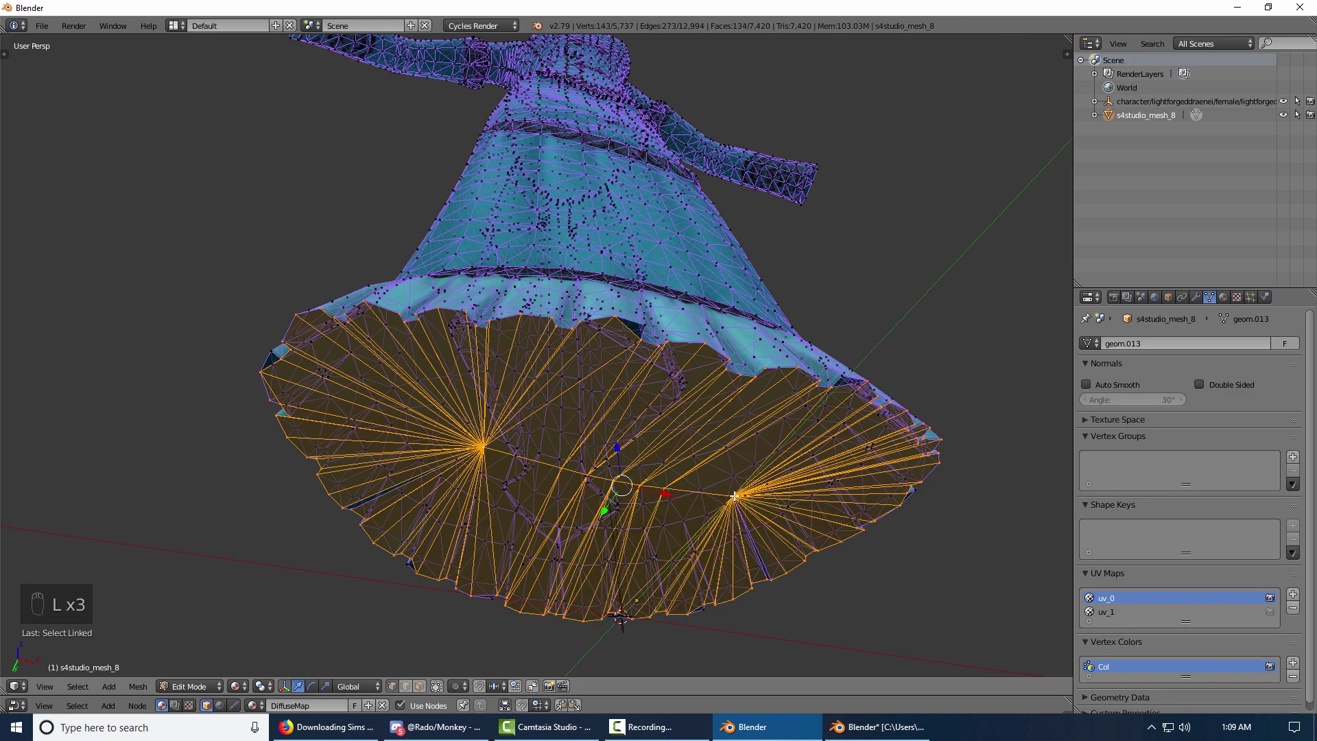
{"action": "key", "text": "h"}
- Reveal all hidden geometry, delete the selected vertices of the hands, neck, boots and skirt cap, and leave Edit Mode
{"action": "key", "text": "alt+h"}
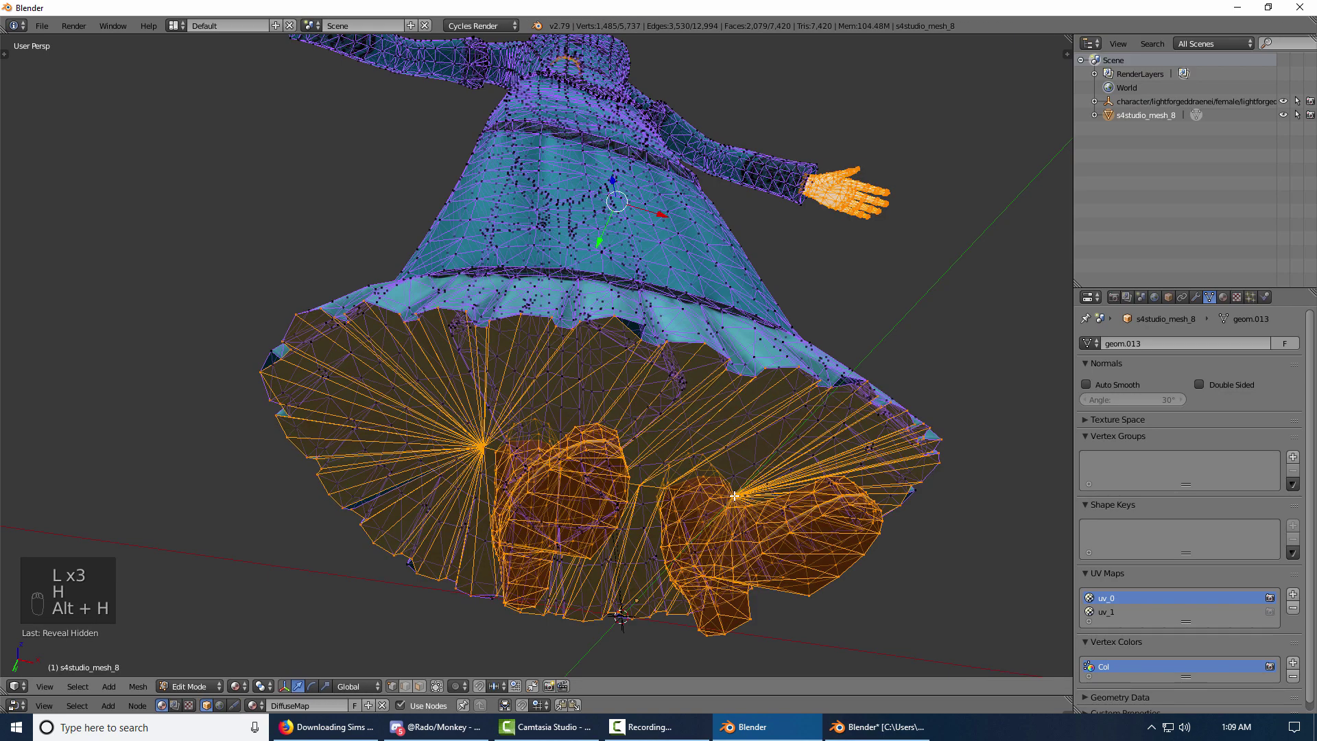
{"action": "middle_click_drag", "start_coordinate": [733, 495], "coordinate": [670, 567]}
{"action": "scroll", "coordinate": [659, 450], "scroll_direction": "down", "scroll_amount": 5}
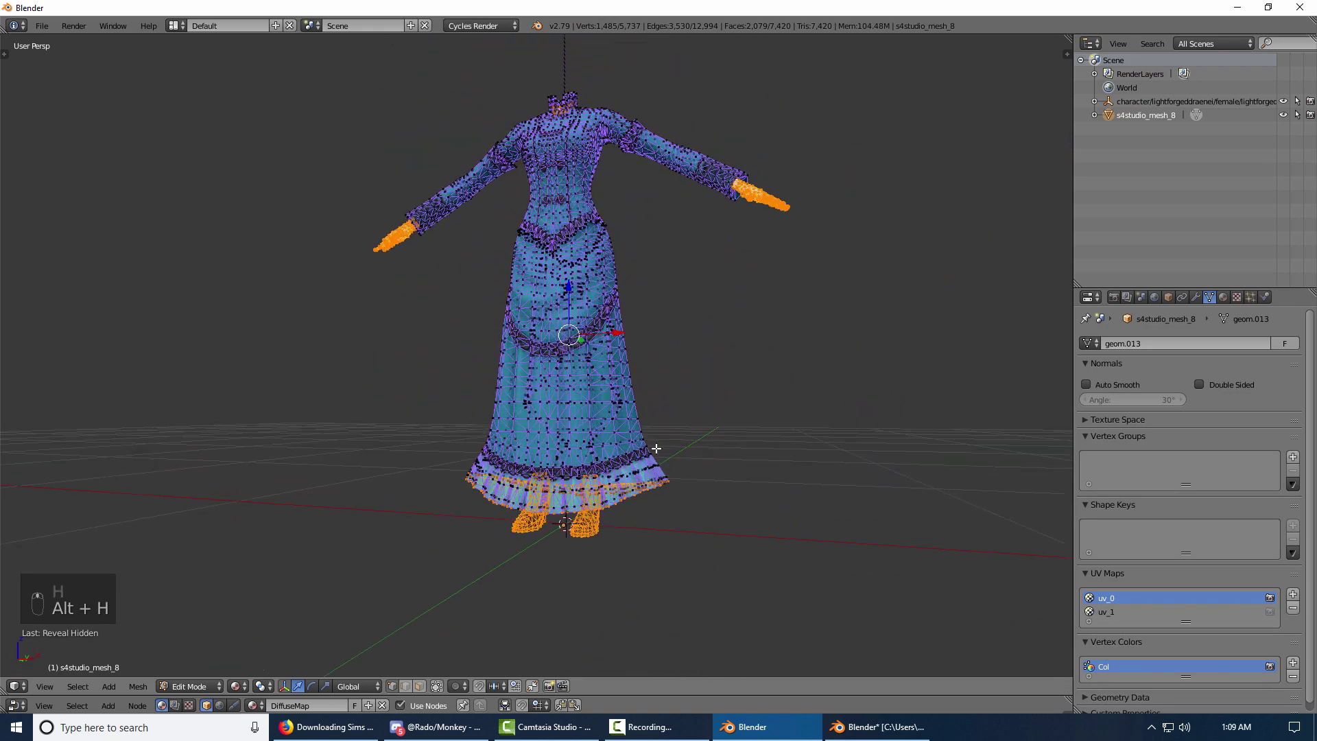
{"action": "key", "text": "Delete"}
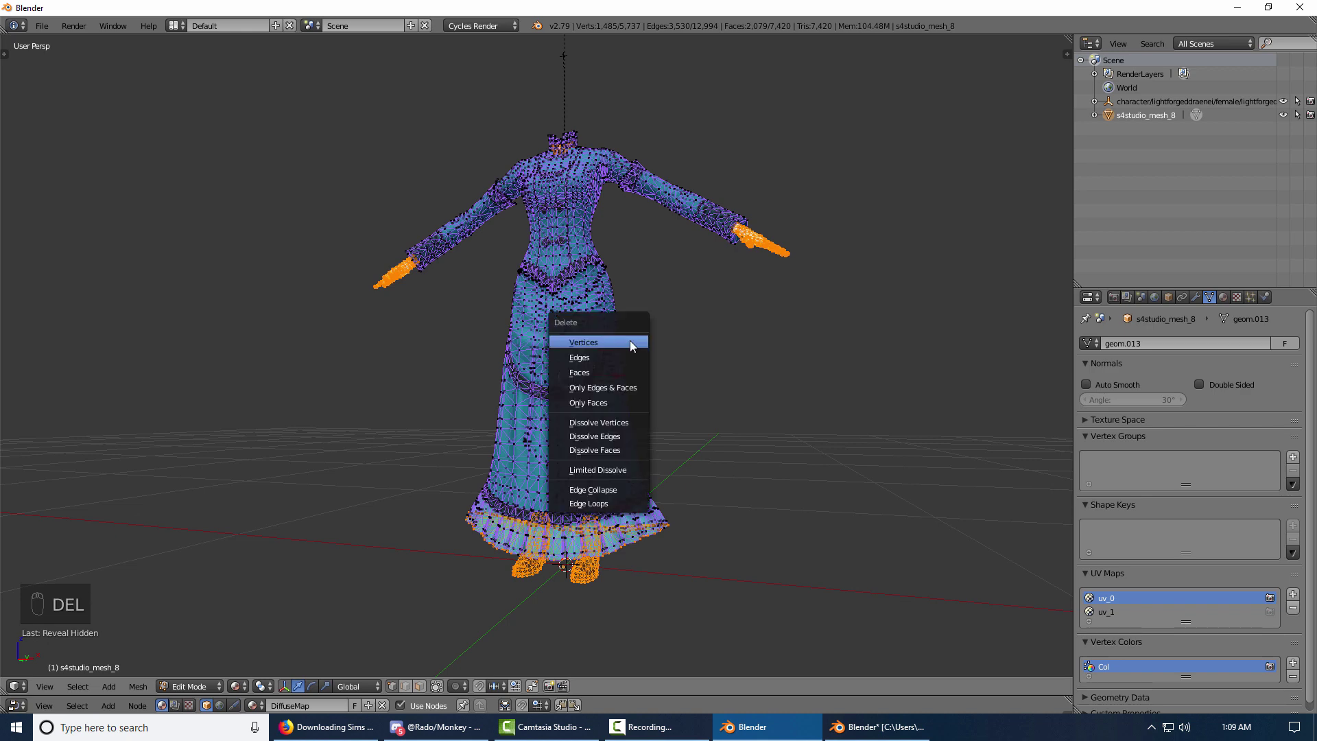
{"action": "left_click", "coordinate": [631, 342]}
{"action": "key", "text": "Tab"}
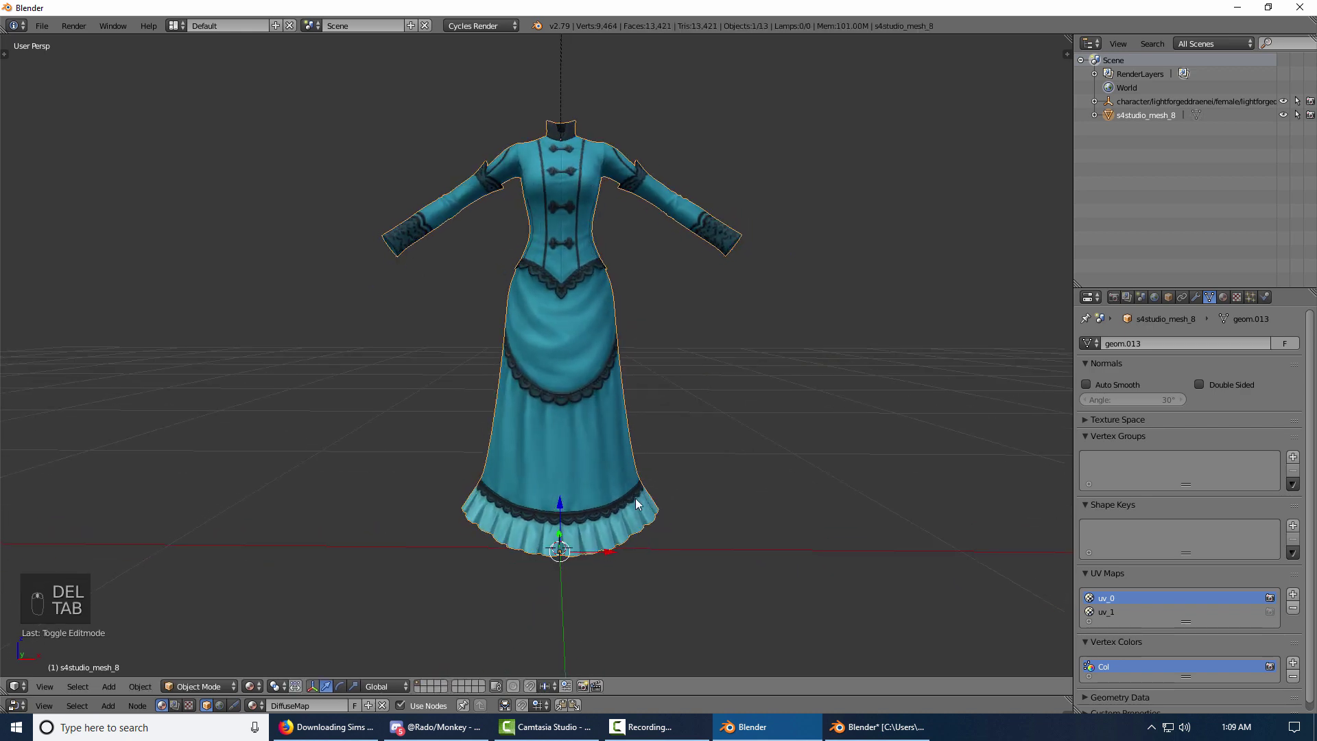
- Reveal all hidden objects, then select the draenei's armature and hide it so only the body and dress show
{"action": "key", "text": "a"}
{"action": "key", "text": "a"}
{"action": "key", "text": "alt+h"}
{"action": "key", "text": "a"}
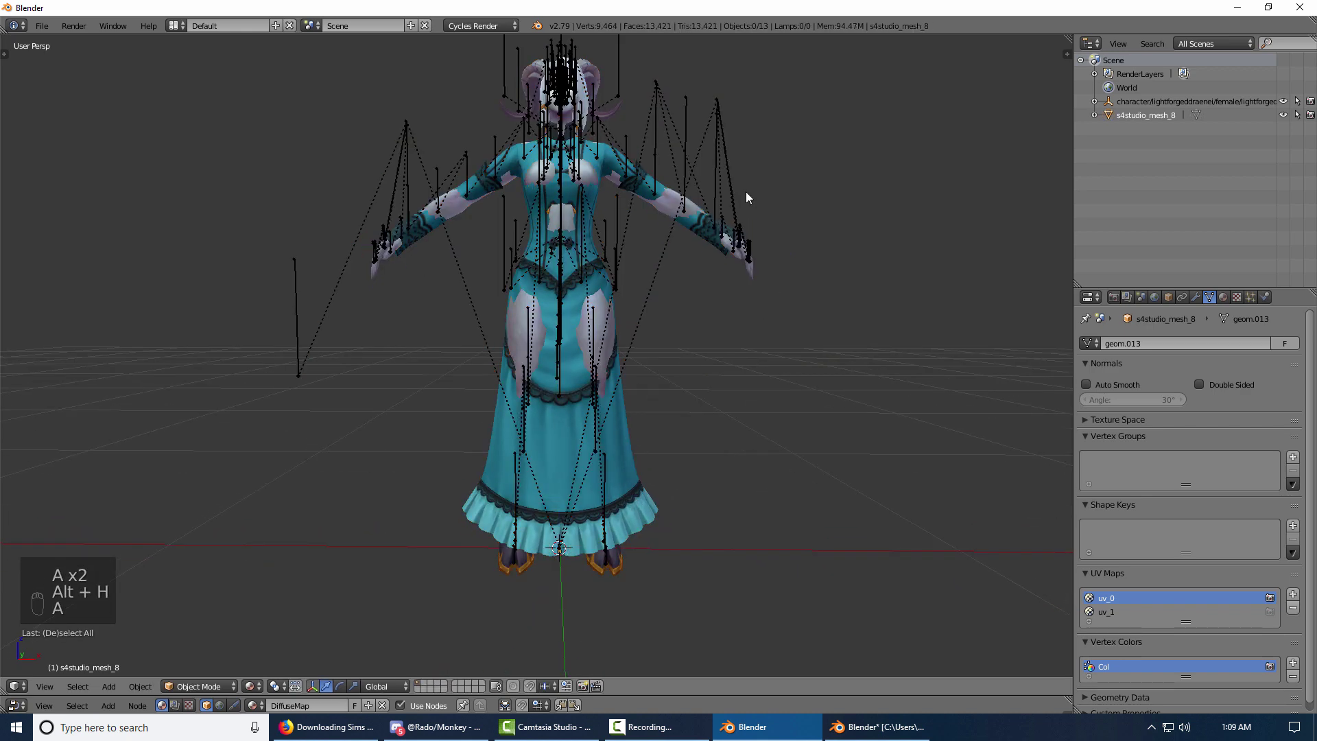
{"action": "right_click", "coordinate": [731, 132]}
{"action": "key", "text": "h"}
{"action": "middle_click_drag", "start_coordinate": [755, 291], "coordinate": [595, 281]}
{"action": "scroll", "coordinate": [597, 281], "scroll_direction": "up", "scroll_amount": 3}
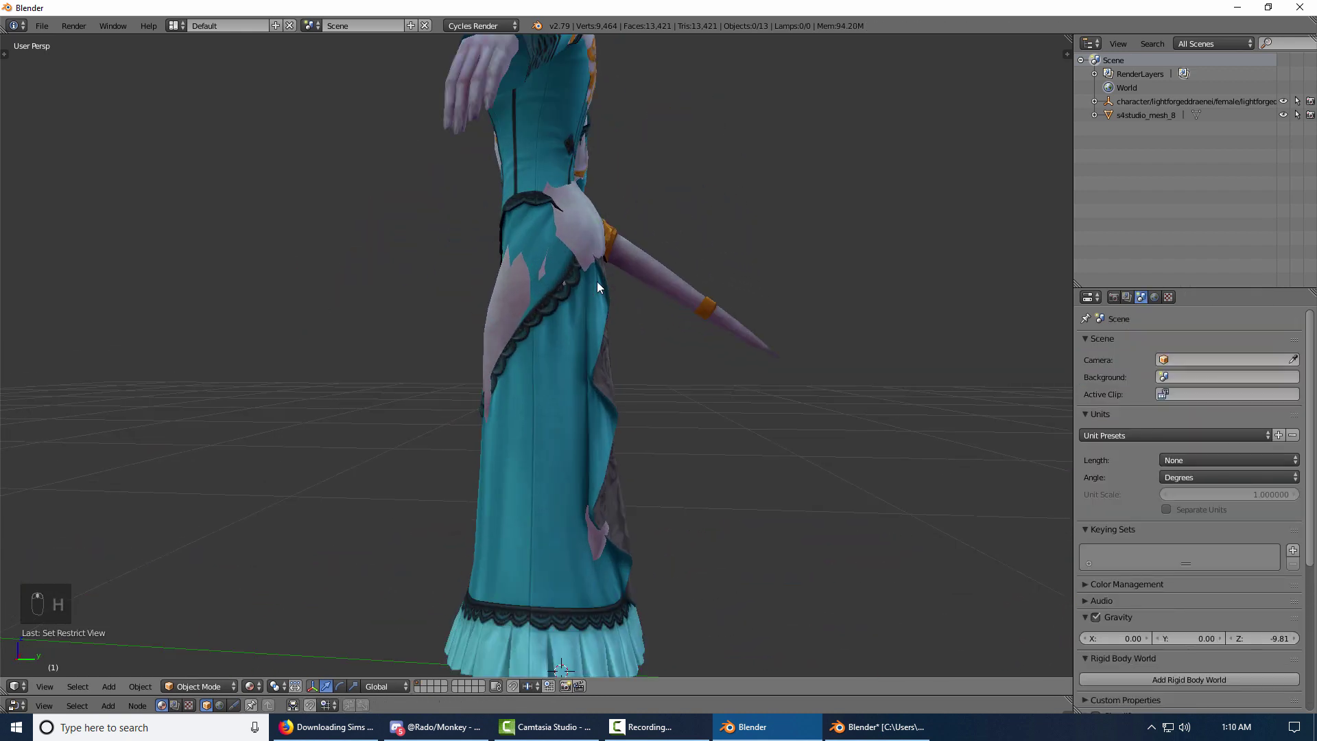
{"action": "right_click", "coordinate": [622, 268]}
{"action": "key", "text": "Tab"}
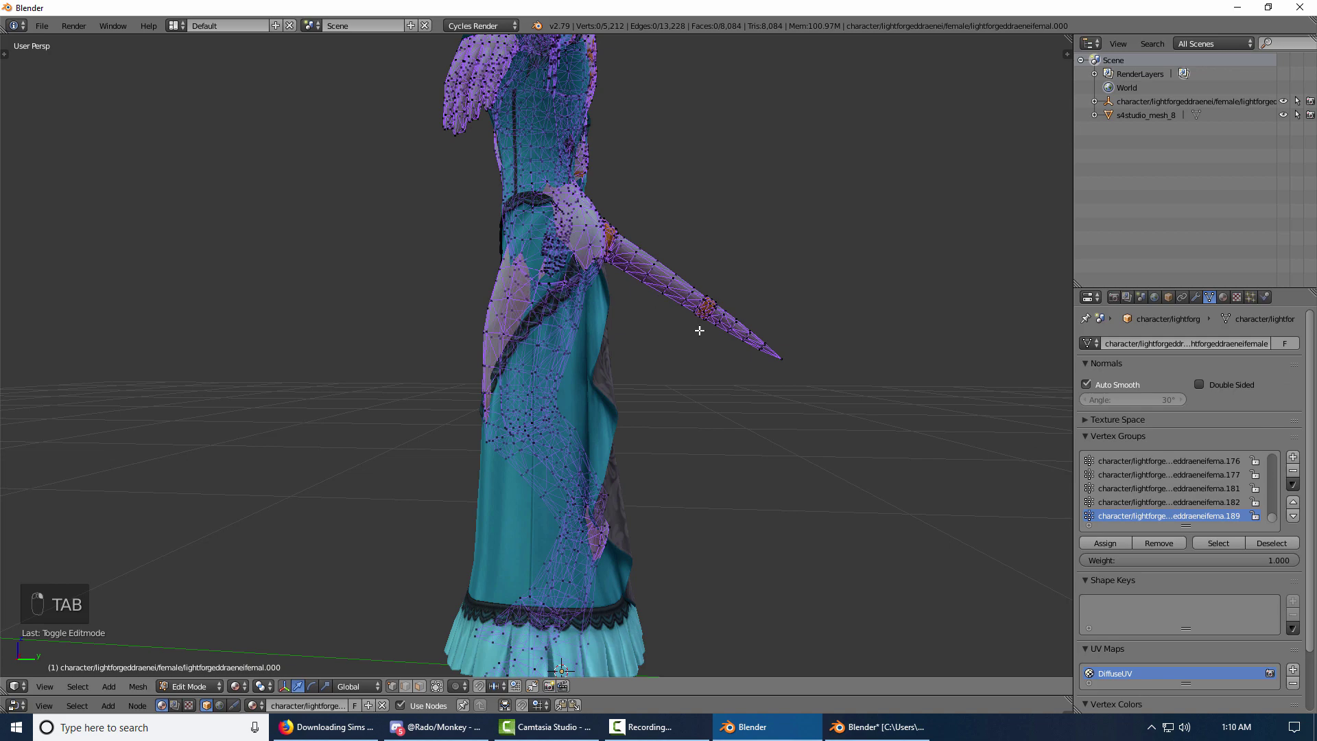
{"action": "key", "text": "b"}
{"action": "key", "text": "b"}
{"action": "mouse_move", "coordinate": [813, 405]}
{"action": "left_mouse_down"}
{"action": "mouse_move", "coordinate": [640, 211]}
{"action": "mouse_move", "coordinate": [750, 353]}
{"action": "mouse_move", "coordinate": [807, 388]}
{"action": "left_mouse_up"}
{"action": "middle_click_drag", "start_coordinate": [580, 313], "coordinate": [671, 329]}
{"action": "key", "text": "Tab"}
- Open the dress mesh in Edit Mode, allow selection through the mesh and turn on proportional editing
{"action": "right_click", "coordinate": [671, 336]}
{"action": "key", "text": "Tab"}
{"action": "middle_click_drag", "start_coordinate": [656, 441], "coordinate": [649, 409]}
{"action": "left_click", "coordinate": [437, 685]}
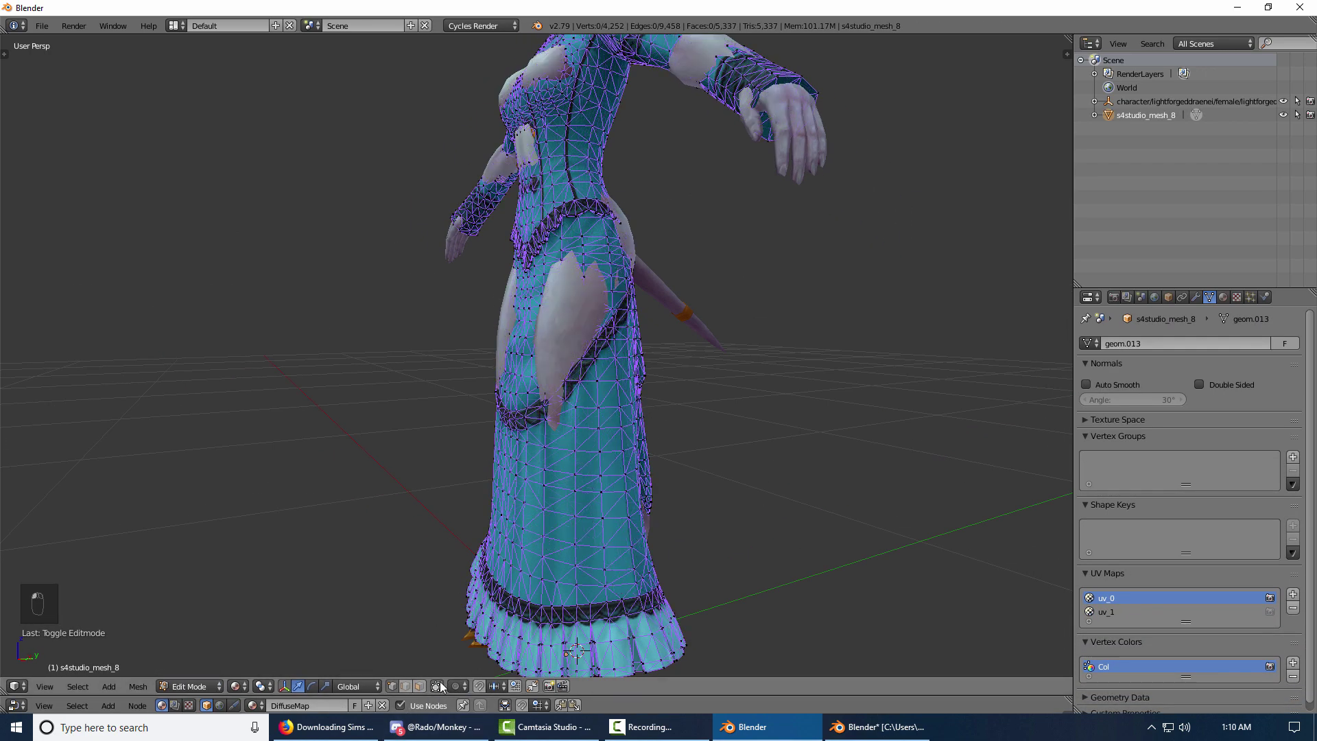
{"action": "left_click", "coordinate": [437, 686]}
{"action": "key", "text": "o"}
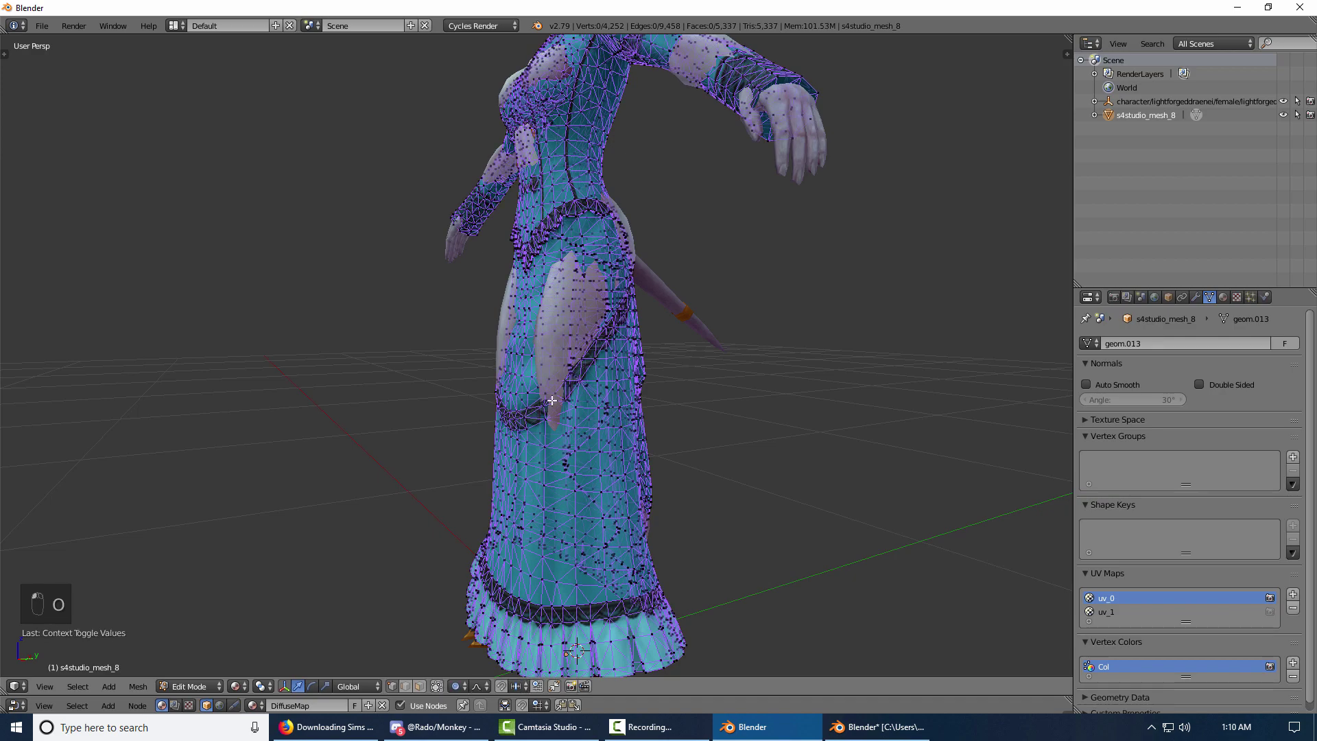
- Select one vertex over the front of each thigh and pull both forward along Y with smooth proportional falloff
{"action": "middle_click_drag", "start_coordinate": [552, 399], "coordinate": [511, 345]}
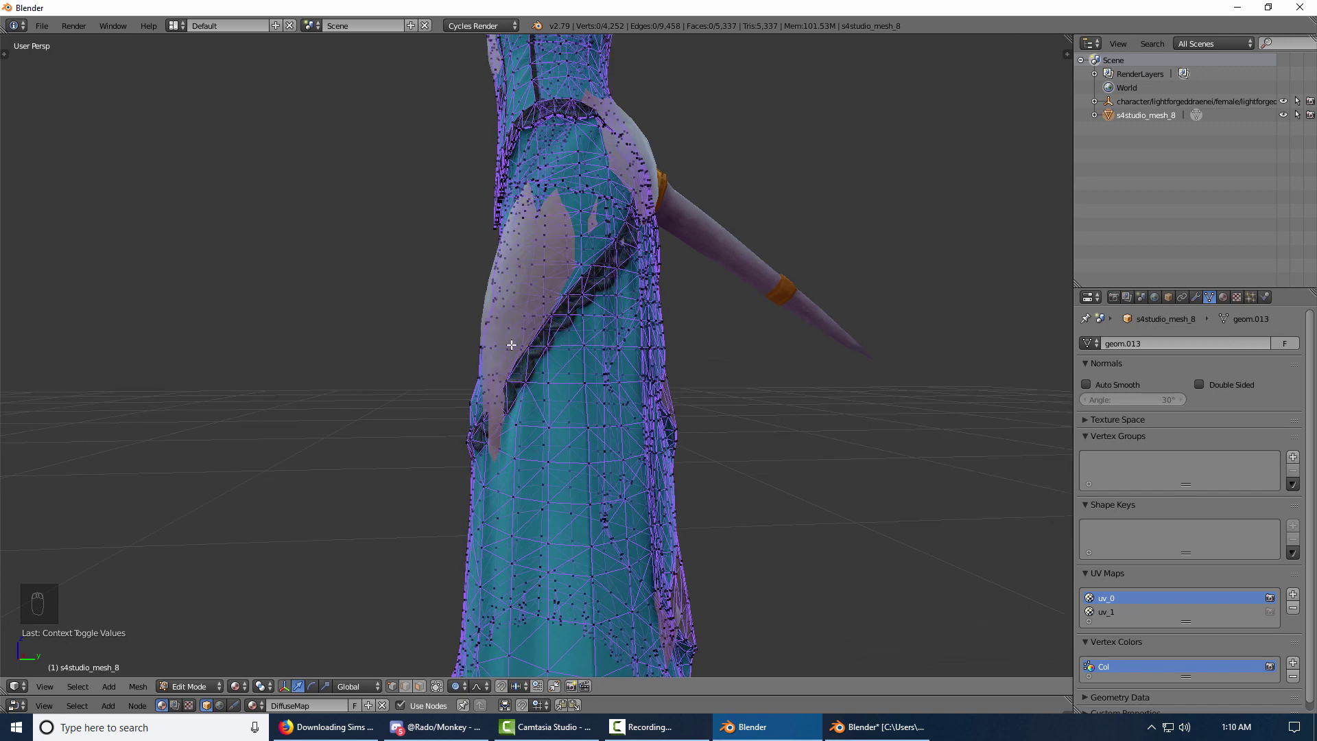
{"action": "right_click", "coordinate": [486, 317]}
{"action": "middle_click_drag", "start_coordinate": [486, 317], "coordinate": [576, 345]}
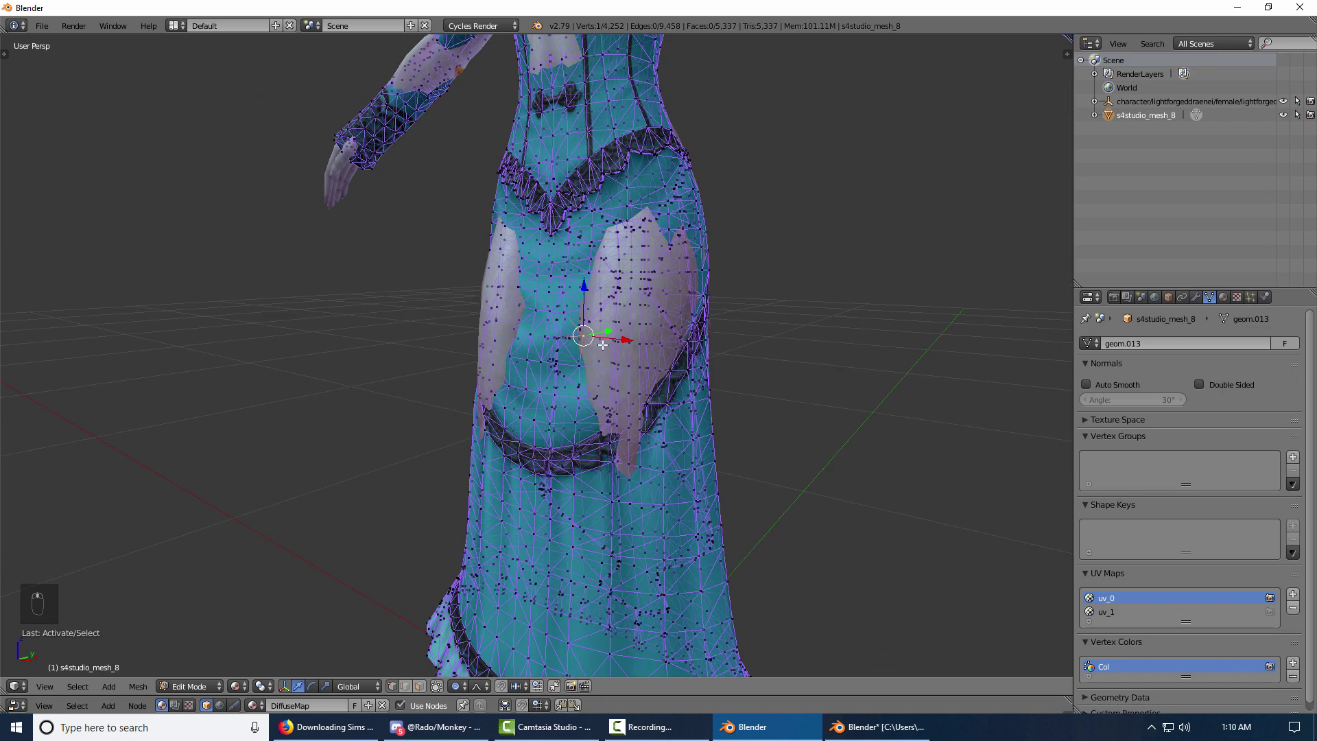
{"action": "middle_click_drag", "start_coordinate": [664, 384], "coordinate": [592, 340]}
{"action": "left_click_drag", "start_coordinate": [566, 300], "coordinate": [569, 302]}
{"action": "scroll", "coordinate": [570, 302], "scroll_direction": "up", "scroll_amount": 19}
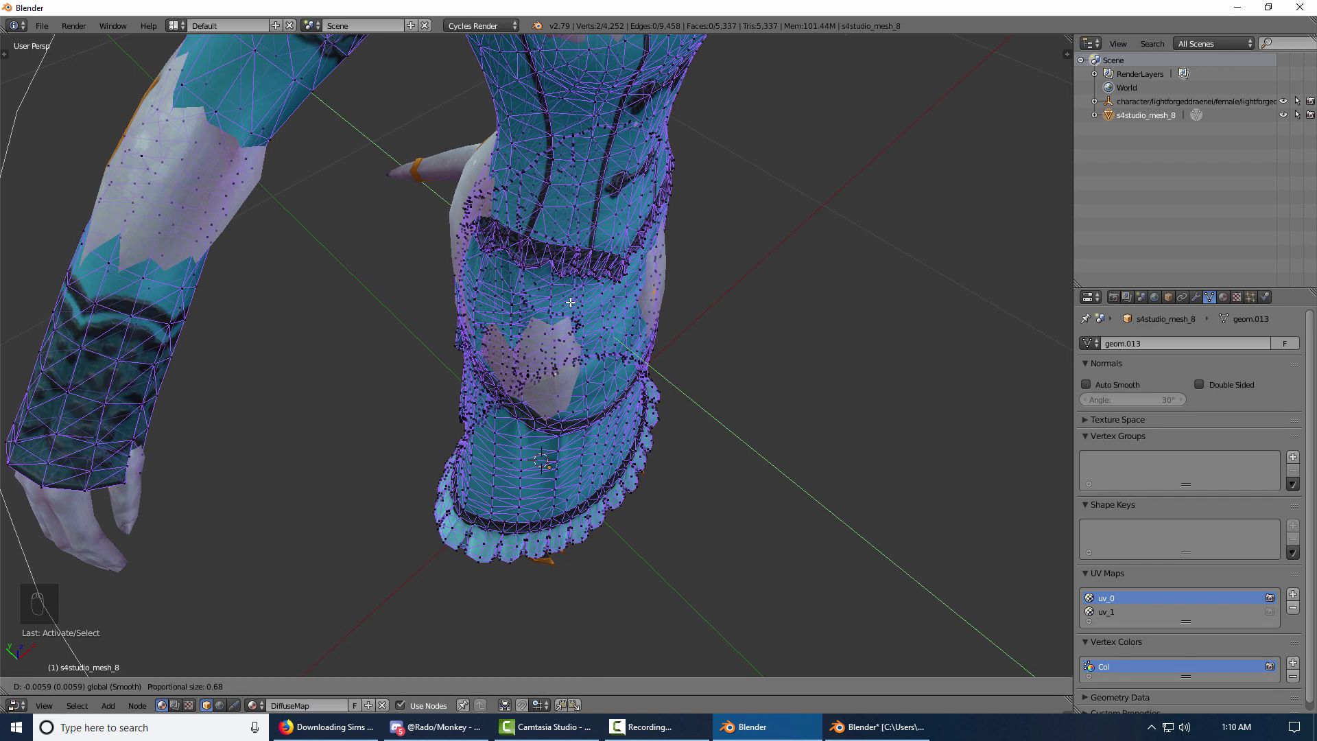
{"action": "left_click_drag", "start_coordinate": [570, 302], "coordinate": [570, 301]}
{"action": "middle_click_drag", "start_coordinate": [569, 301], "coordinate": [495, 311]}
- Add a vertex at the back of the skirt to the selection and scale along Y with a proportional size of about 0.26
{"action": "middle_click_drag", "start_coordinate": [603, 338], "coordinate": [520, 385]}
{"action": "scroll", "coordinate": [530, 396], "scroll_direction": "down", "scroll_amount": 3}
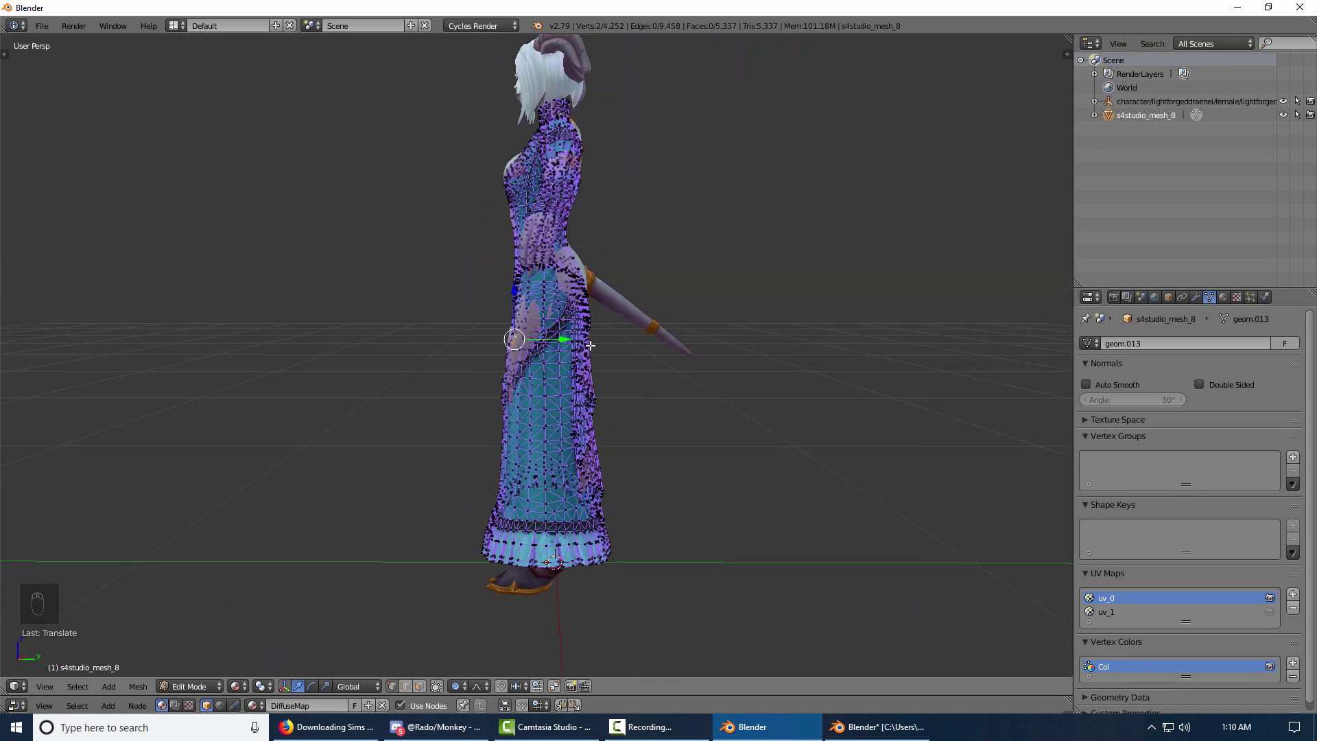
{"action": "middle_click_drag", "start_coordinate": [596, 351], "coordinate": [549, 358]}
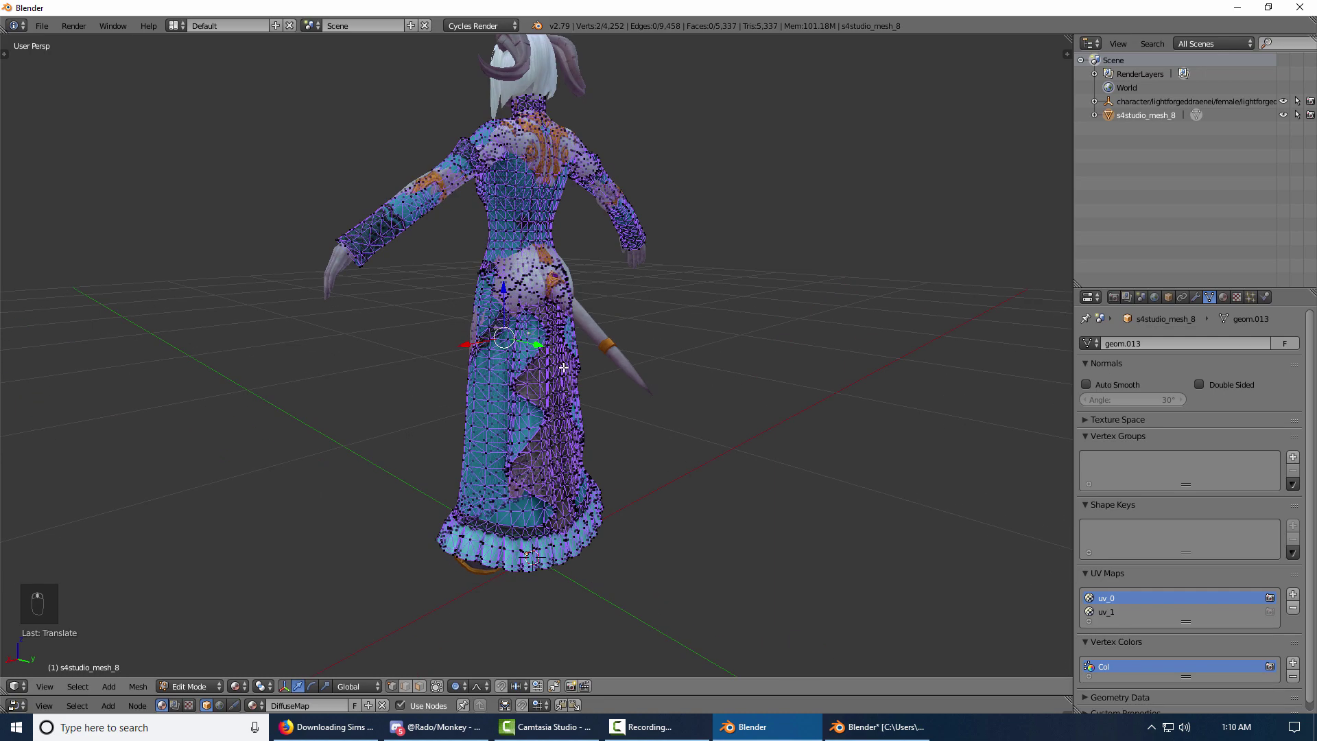
{"action": "scroll", "coordinate": [576, 365], "scroll_direction": "up", "scroll_amount": 3}
{"action": "right_click", "coordinate": [566, 353], "text": "shift"}
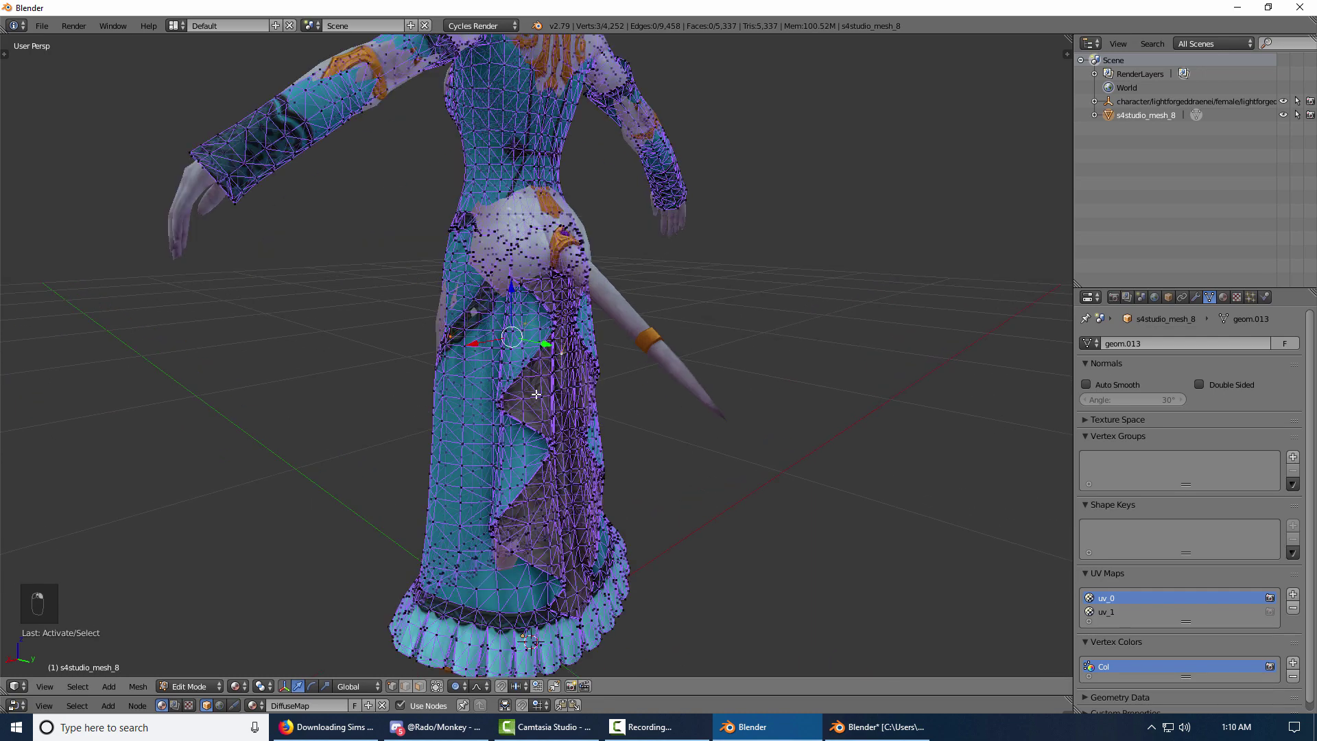
{"action": "scroll", "coordinate": [537, 395], "scroll_direction": "up", "scroll_amount": 3}
{"action": "middle_click_drag", "start_coordinate": [537, 395], "coordinate": [609, 379]}
{"action": "scroll", "coordinate": [811, 378], "scroll_direction": "down", "scroll_amount": 4}
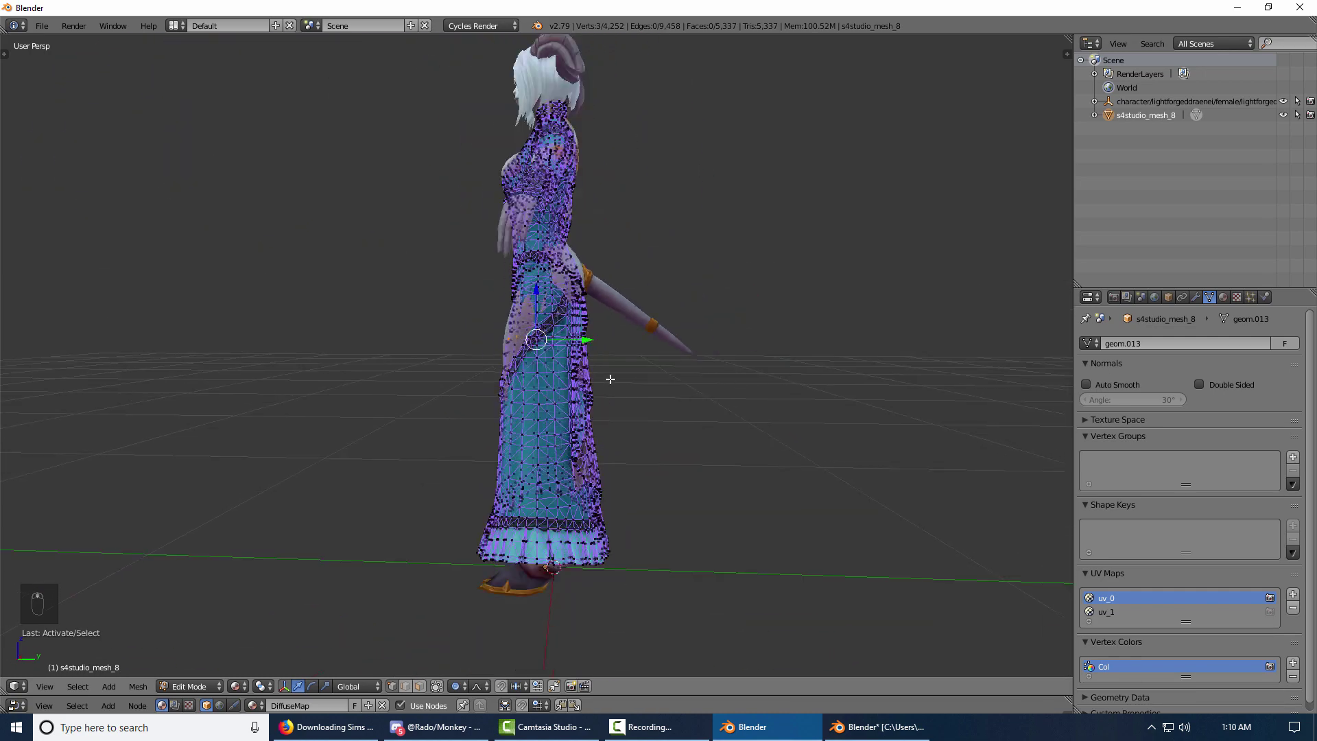
{"action": "key", "text": "s"}
{"action": "key", "text": "y"}
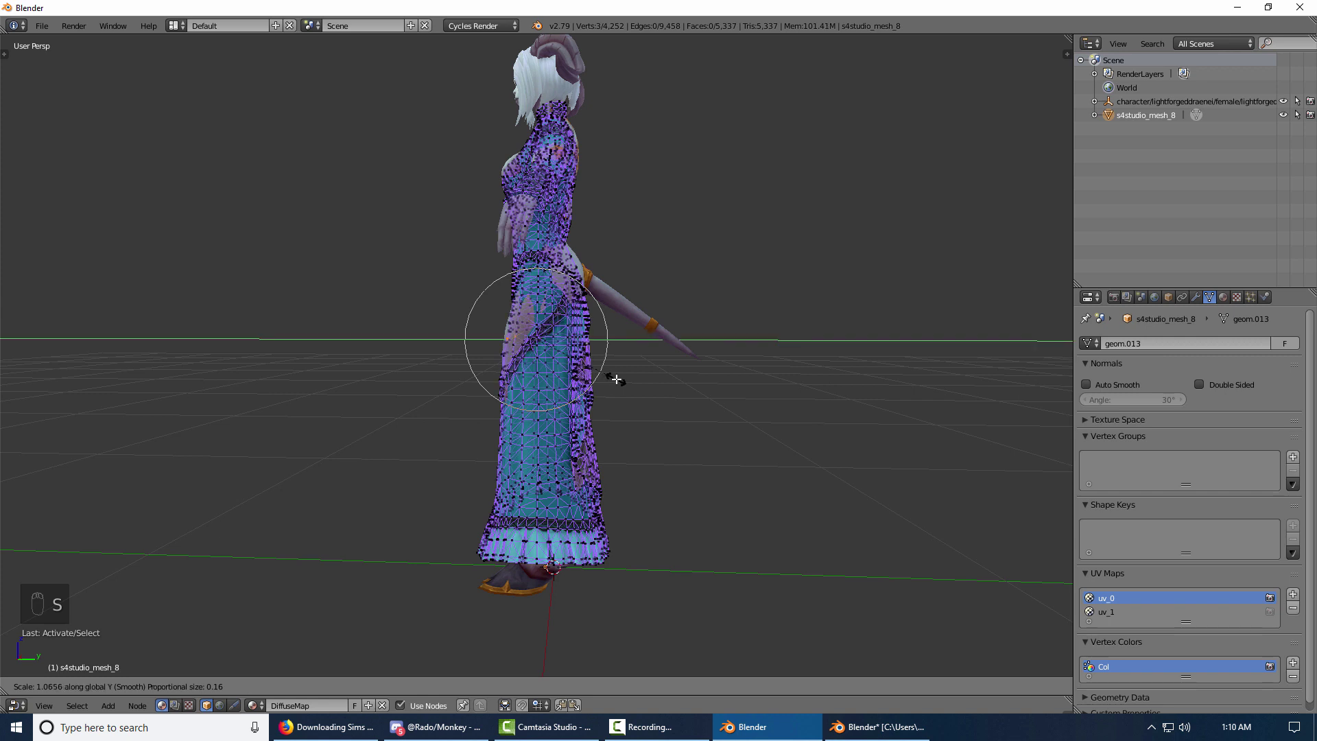
{"action": "scroll", "coordinate": [617, 381], "scroll_direction": "down", "scroll_amount": 5}
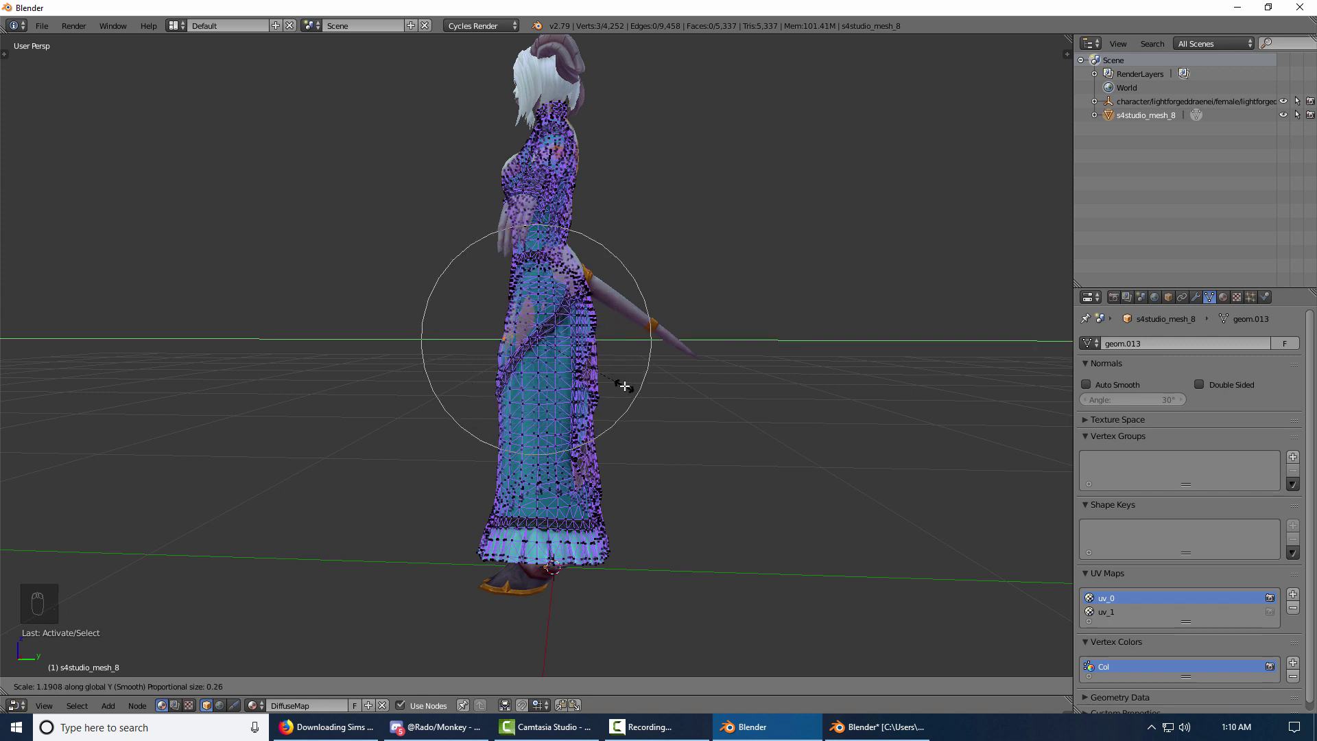
{"action": "left_click", "coordinate": [620, 383]}
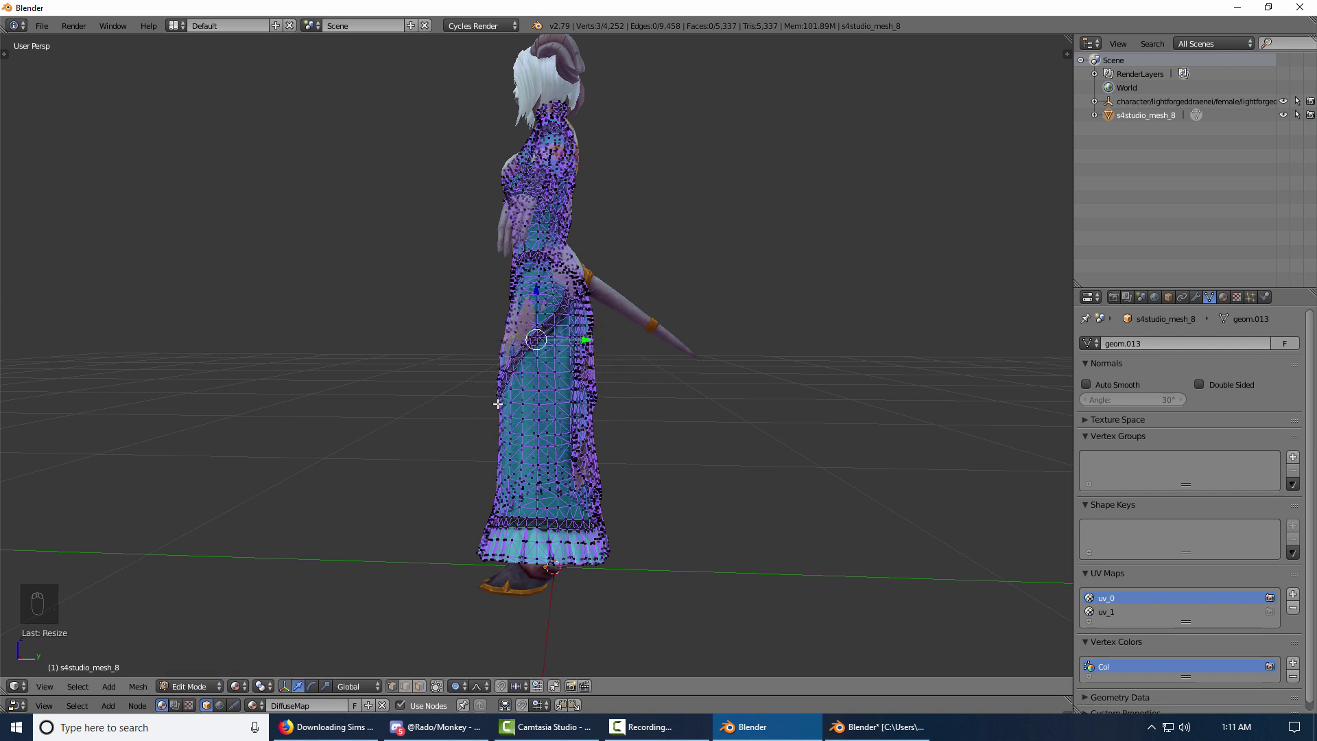
- Leave Edit Mode and examine how the dress fits over the hips and chest
{"action": "middle_click_drag", "start_coordinate": [497, 403], "coordinate": [650, 416]}
{"action": "scroll", "coordinate": [650, 416], "scroll_direction": "up", "scroll_amount": 3}
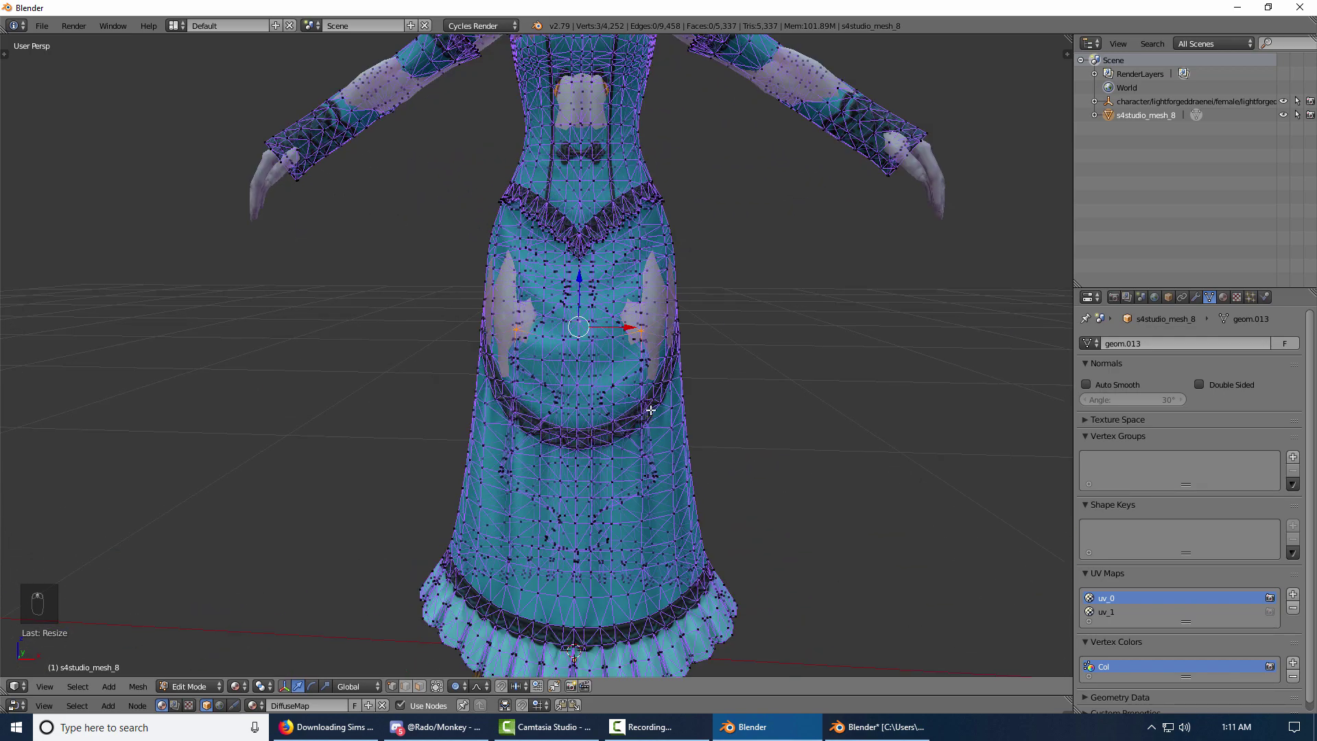
{"action": "key", "text": "Tab"}
{"action": "scroll", "coordinate": [640, 395], "scroll_direction": "down", "scroll_amount": 3}
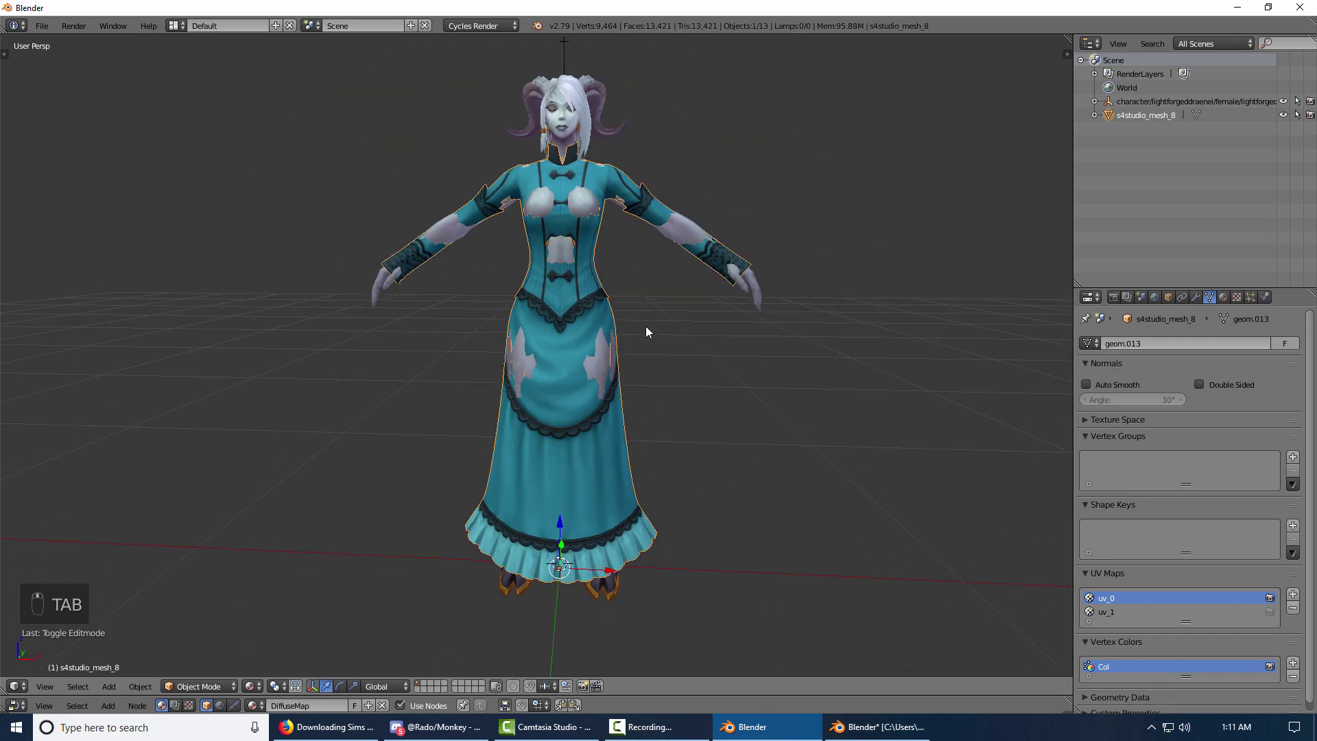
{"action": "mouse_move", "coordinate": [619, 411]}
{"action": "middle_mouse_down"}
{"action": "mouse_move", "coordinate": [533, 389]}
{"action": "mouse_move", "coordinate": [647, 386]}
{"action": "mouse_move", "coordinate": [615, 411]}
{"action": "middle_mouse_up"}
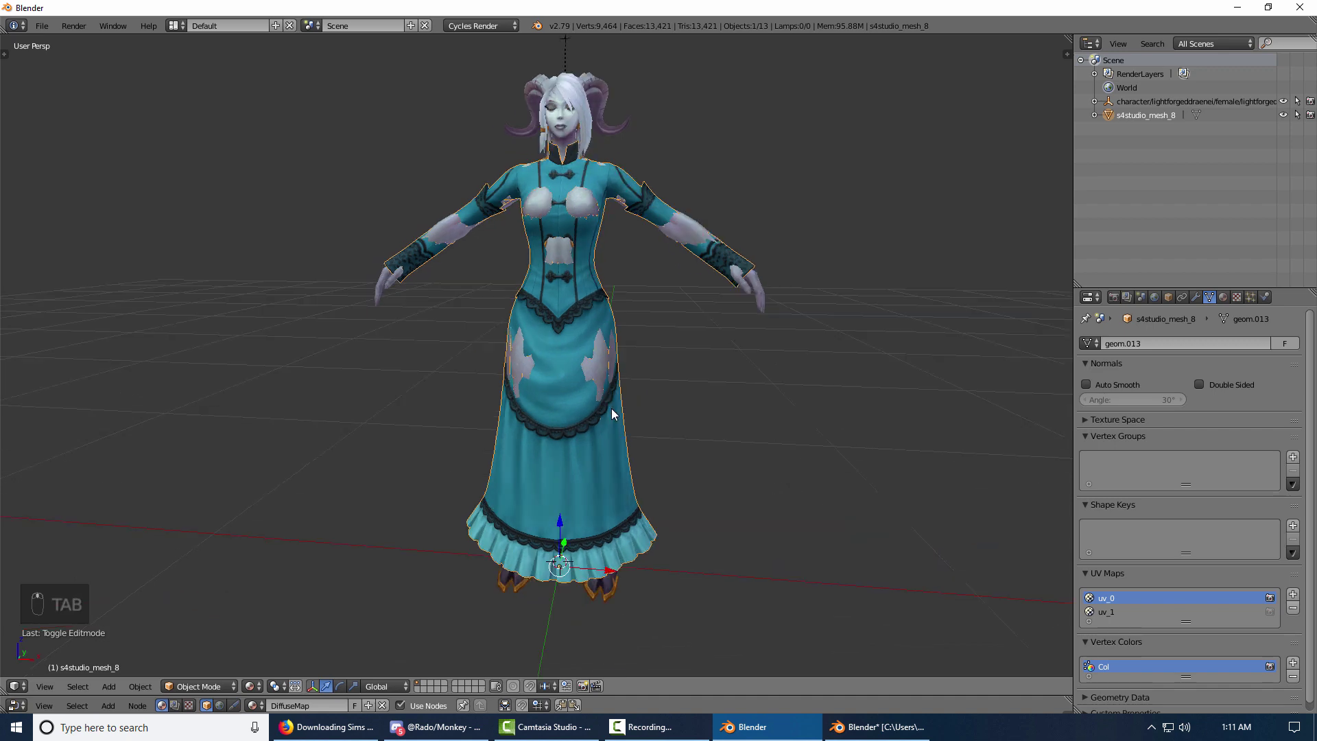
{"action": "middle_click_drag", "start_coordinate": [590, 290], "coordinate": [533, 400]}
{"action": "scroll", "coordinate": [577, 417], "scroll_direction": "up", "scroll_amount": 3}
- Select one dress vertex at each breast and pull both forward about 0.013 along Y with proportional size 0.18
{"action": "key", "text": "Tab"}
{"action": "key", "text": "Tab"}
{"action": "key", "text": "Tab"}
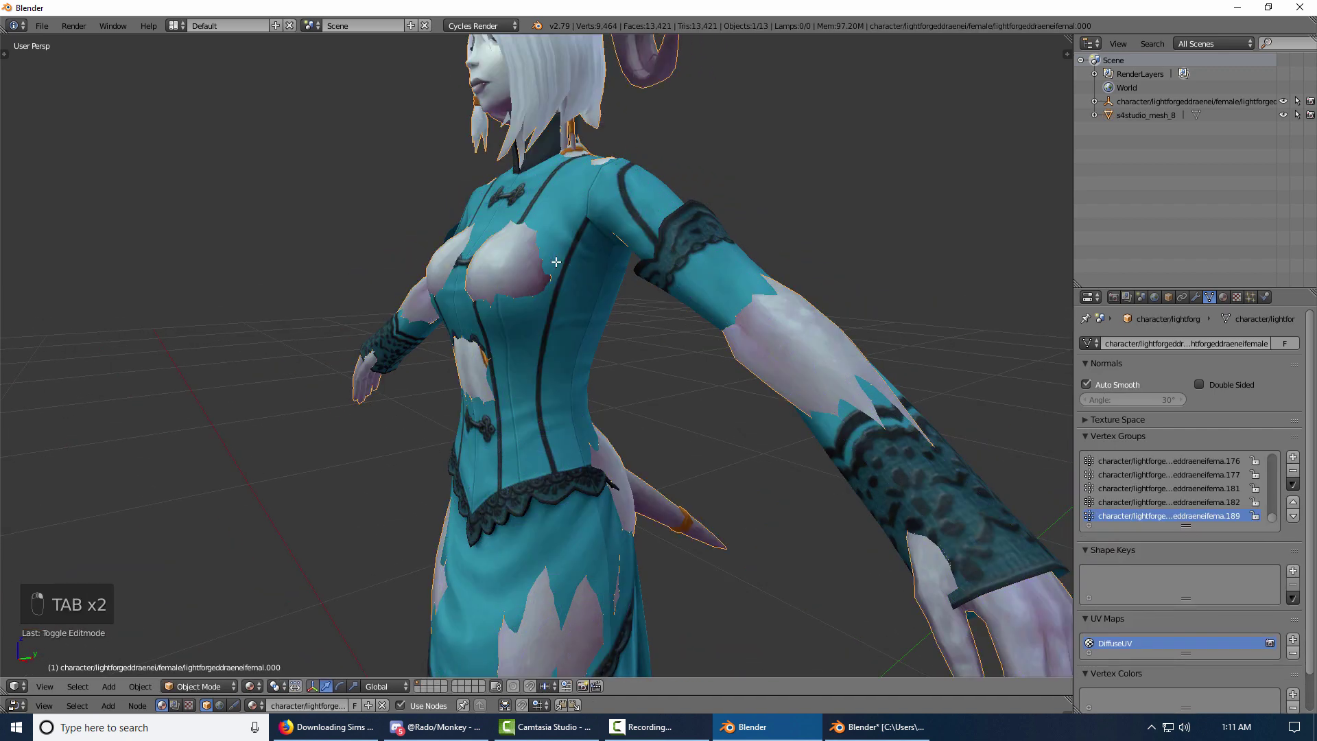
{"action": "middle_click_drag", "start_coordinate": [525, 290], "coordinate": [589, 331]}
{"action": "right_click", "coordinate": [508, 350]}
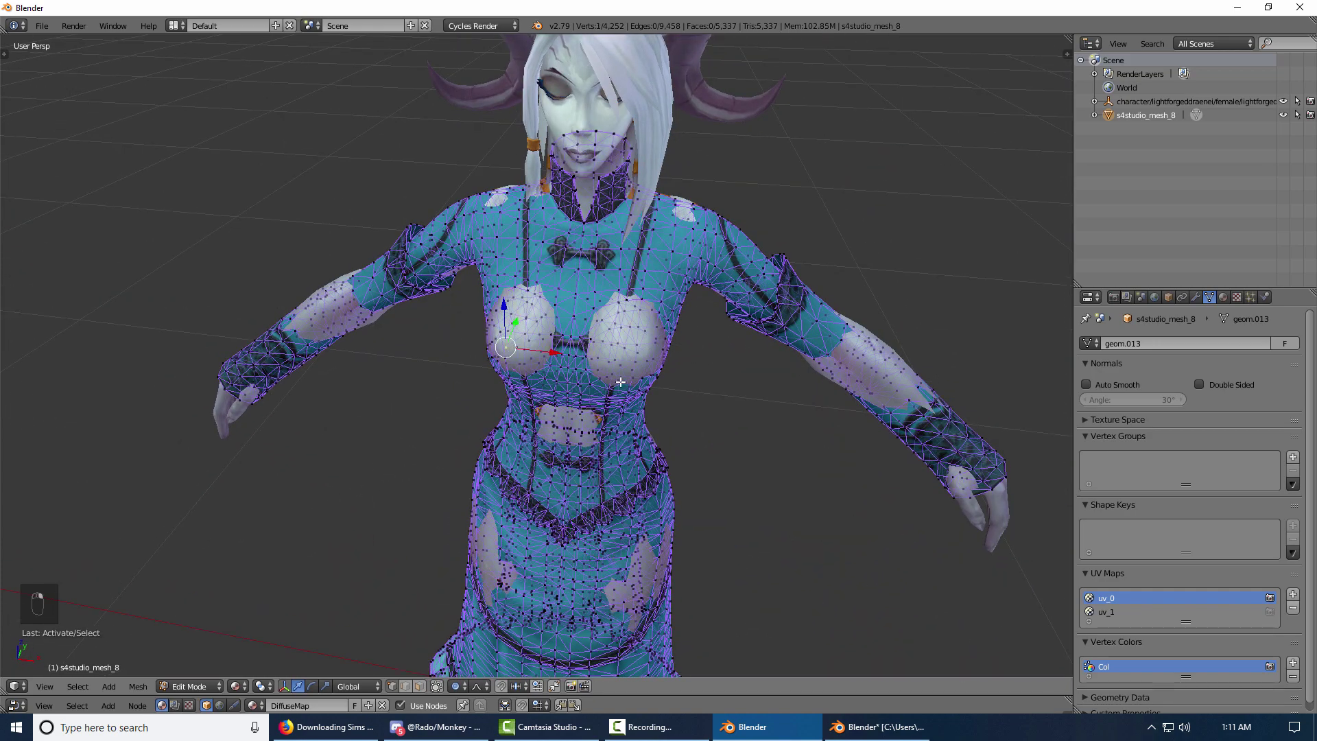
{"action": "middle_click_drag", "start_coordinate": [508, 350], "coordinate": [608, 402]}
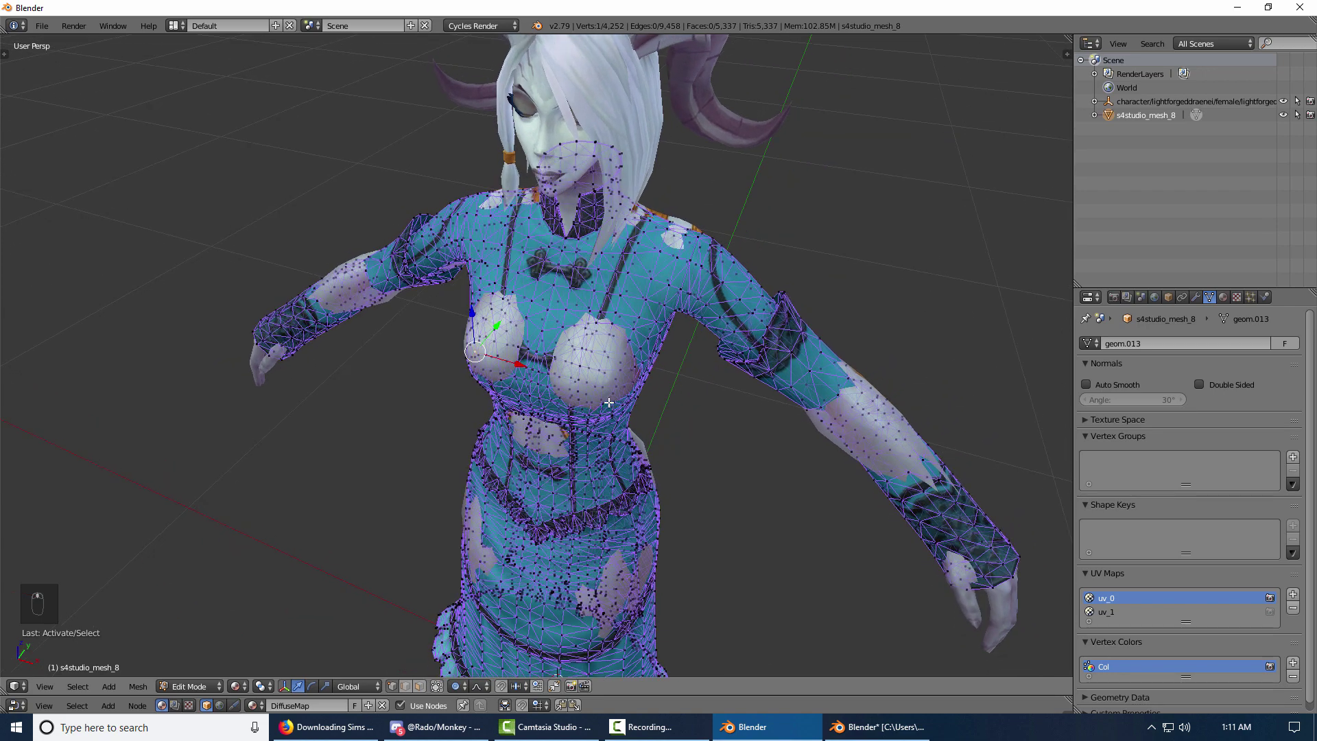
{"action": "right_click", "coordinate": [594, 391], "text": "shift"}
{"action": "key", "text": "g"}
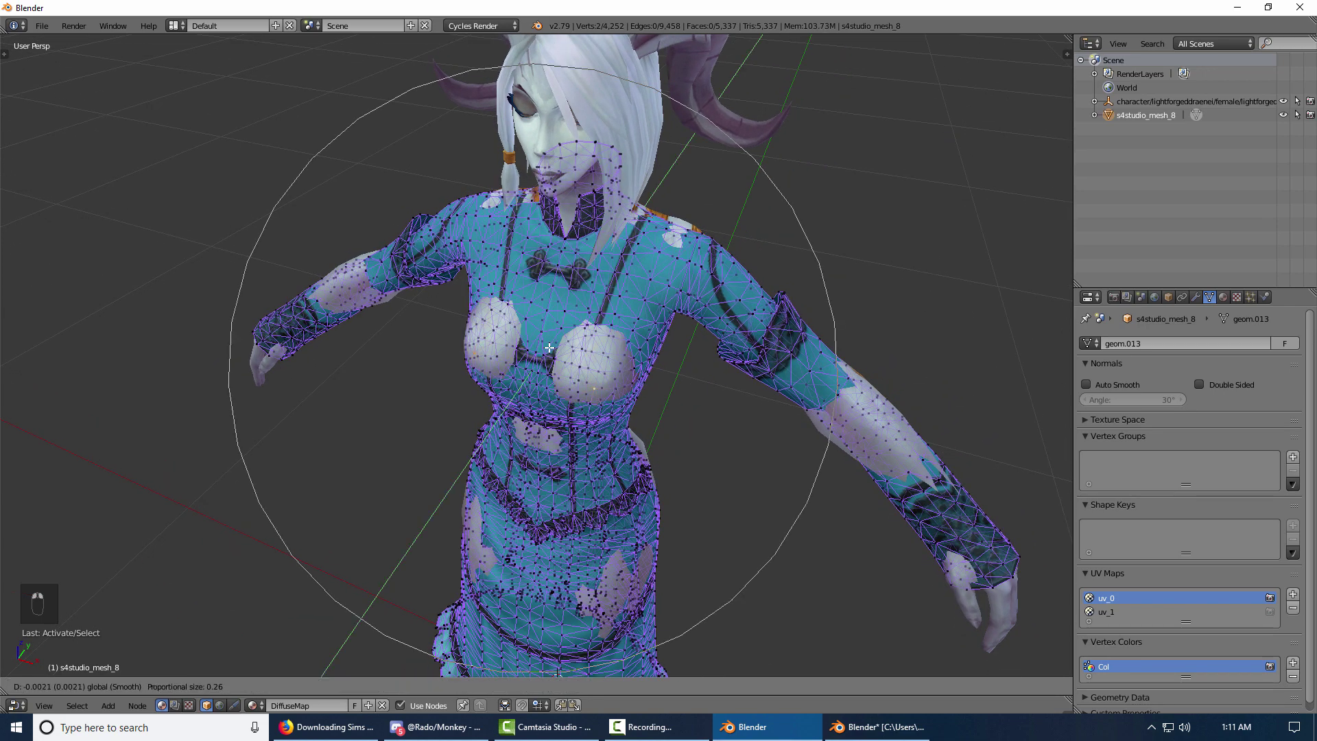
{"action": "scroll", "coordinate": [543, 354], "scroll_direction": "up", "scroll_amount": 4}
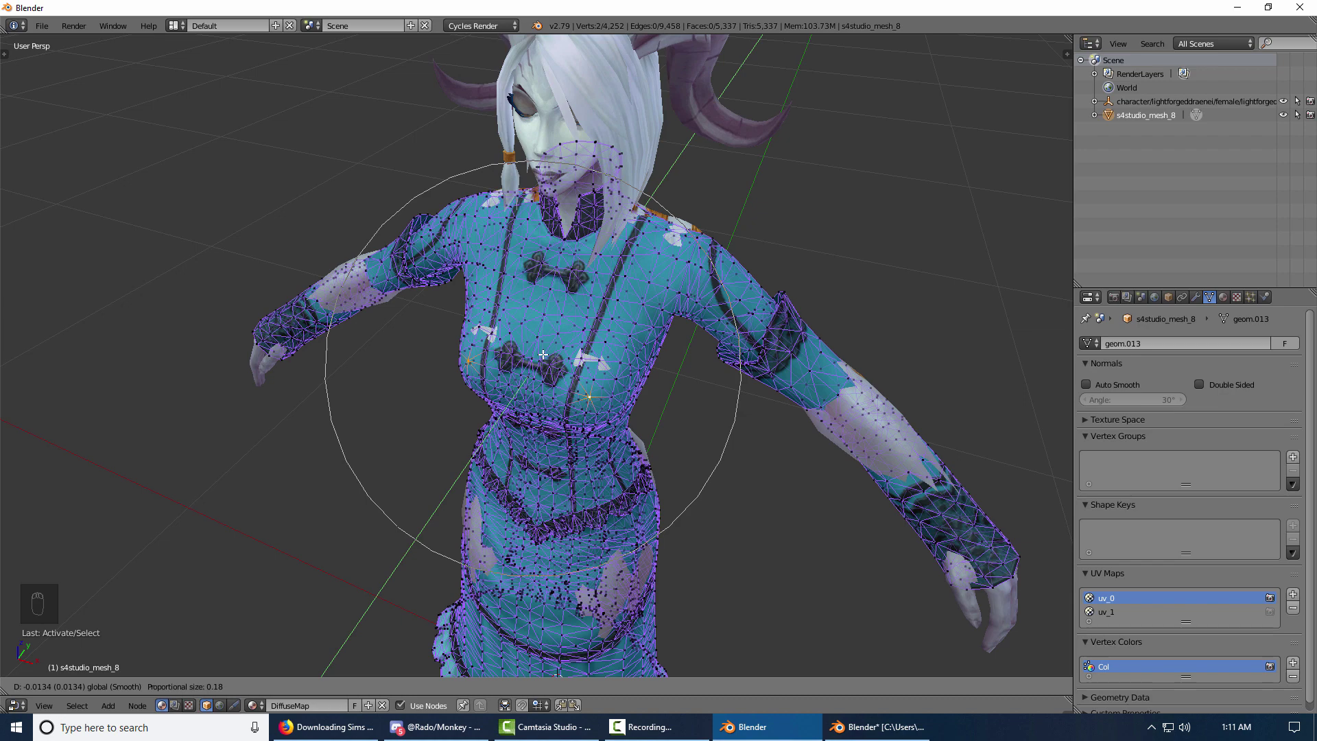
{"action": "left_click", "coordinate": [542, 354]}
- Leave Edit Mode, deselect everything and examine the dress fit from the front and side
{"action": "middle_click_drag", "start_coordinate": [542, 354], "coordinate": [578, 320]}
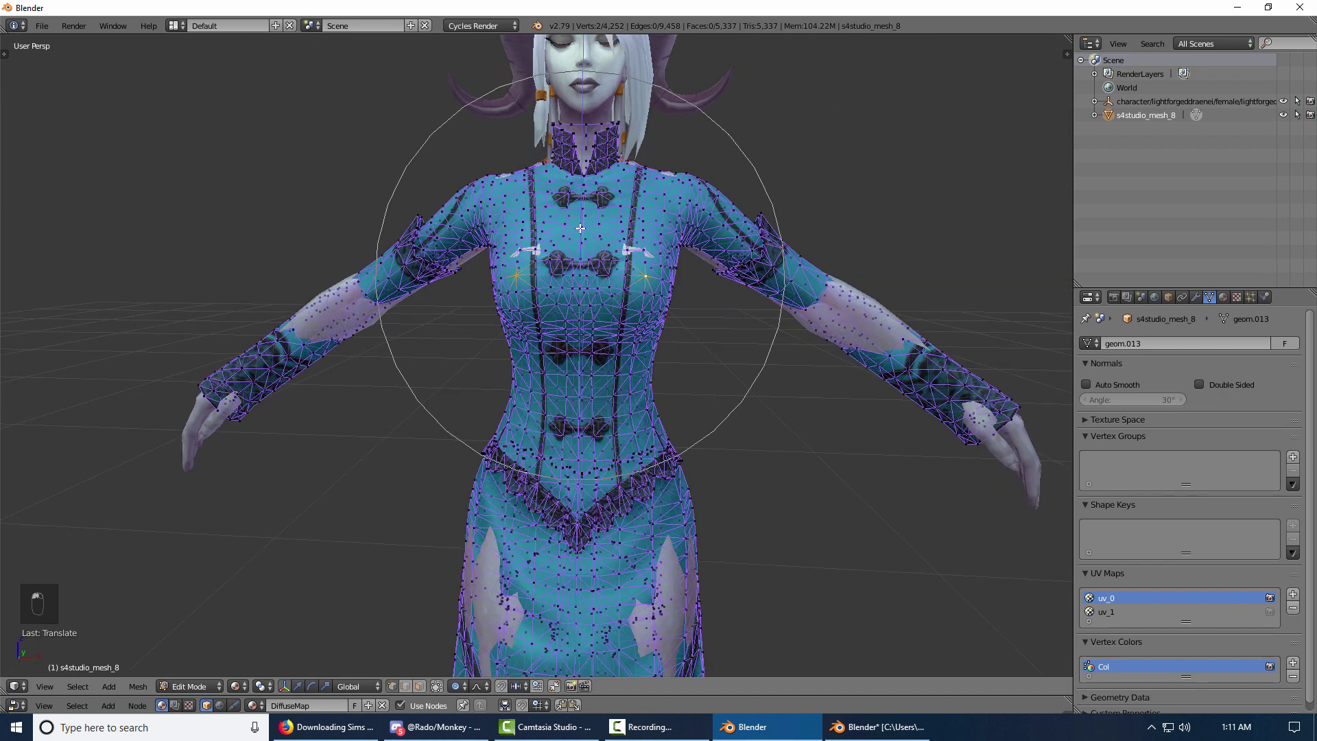
{"action": "key", "text": "Tab"}
{"action": "key", "text": "a"}
{"action": "key", "text": "a"}
{"action": "middle_click_drag", "start_coordinate": [775, 386], "coordinate": [736, 399]}
{"action": "scroll", "coordinate": [790, 388], "scroll_direction": "down", "scroll_amount": 3}
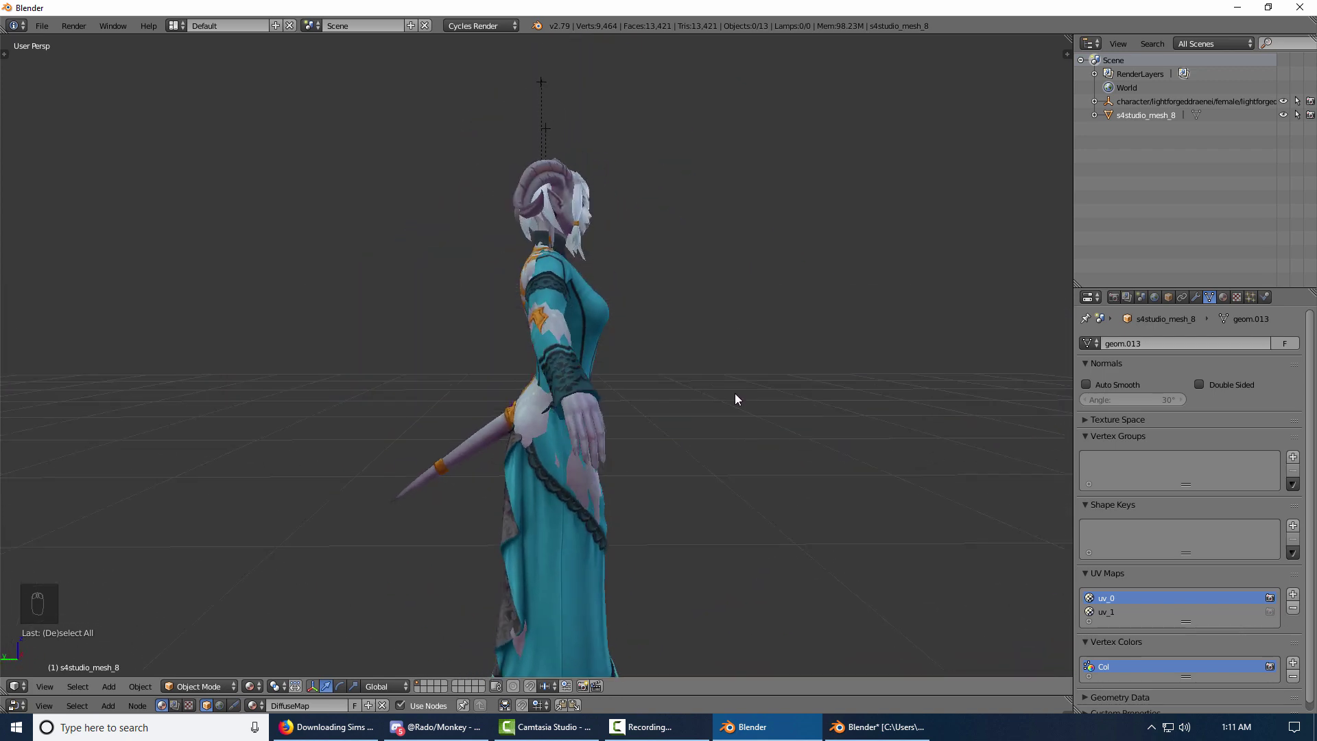
{"action": "scroll", "coordinate": [713, 414], "scroll_direction": "up", "scroll_amount": 5}
- Return to Edit Mode on the dress, deselect all vertices and allow vertex selection through the mesh
{"action": "key", "text": "Tab"}
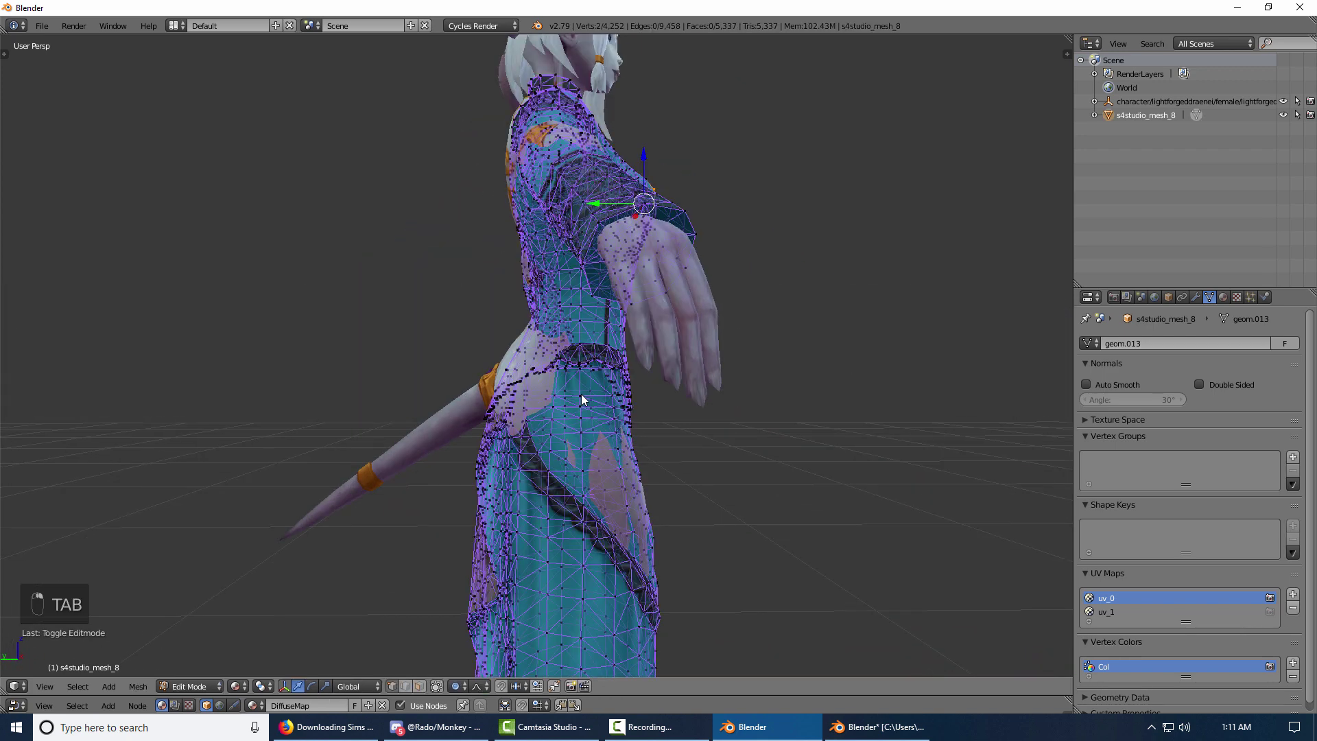
{"action": "middle_click_drag", "start_coordinate": [581, 394], "coordinate": [563, 427]}
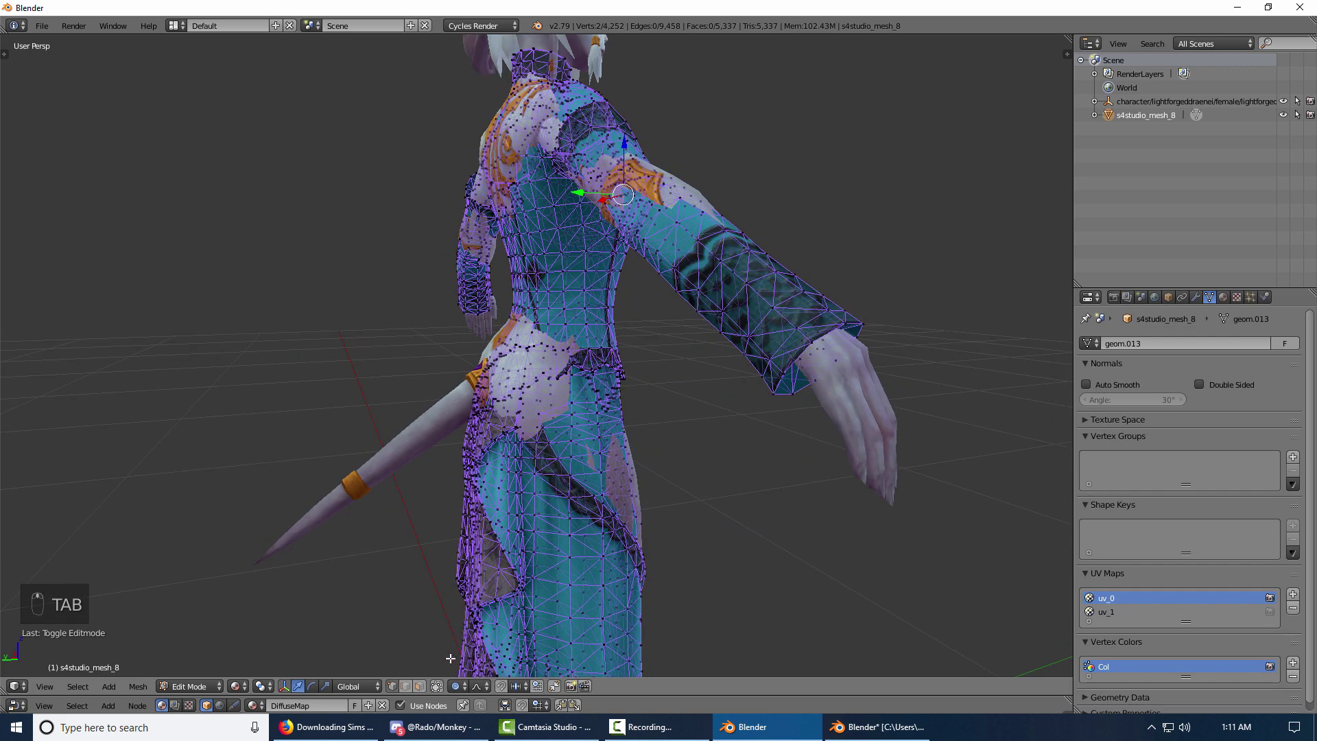
{"action": "middle_click_drag", "start_coordinate": [437, 676], "coordinate": [428, 675]}
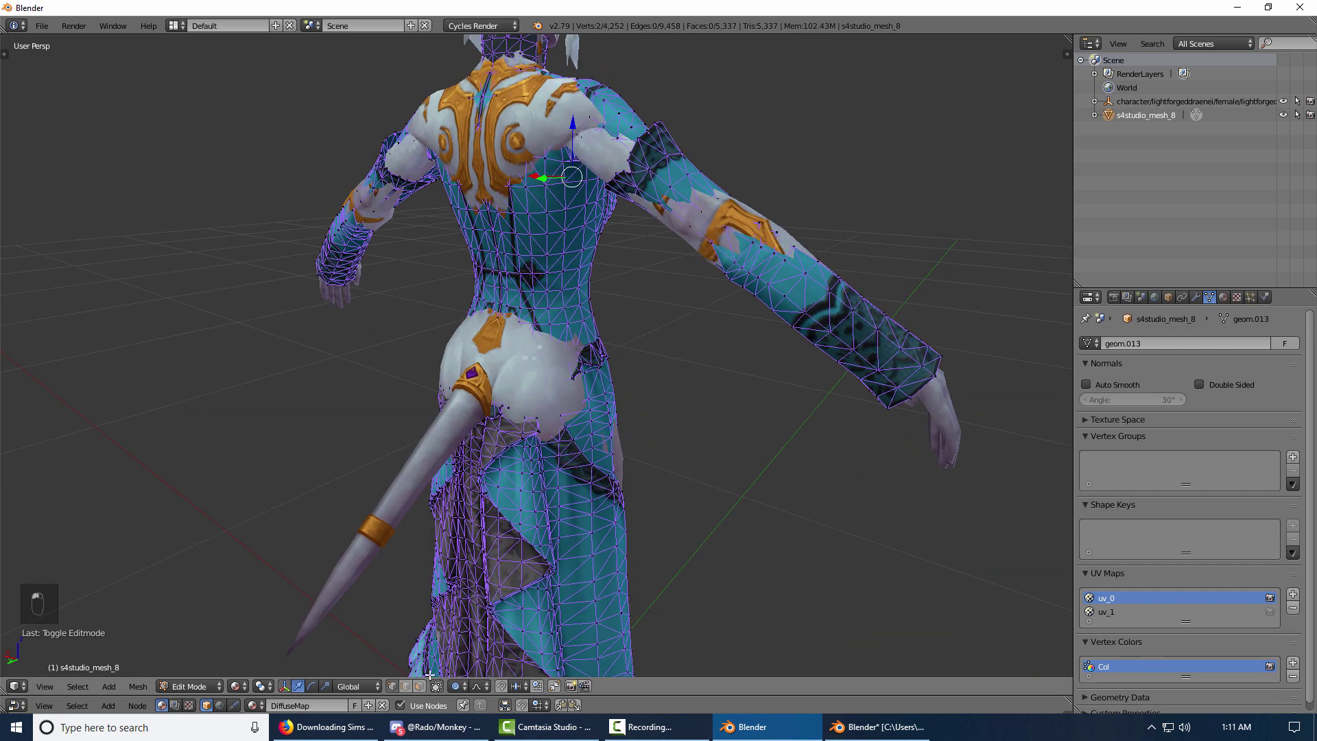
{"action": "middle_click_drag", "start_coordinate": [607, 423], "coordinate": [562, 400]}
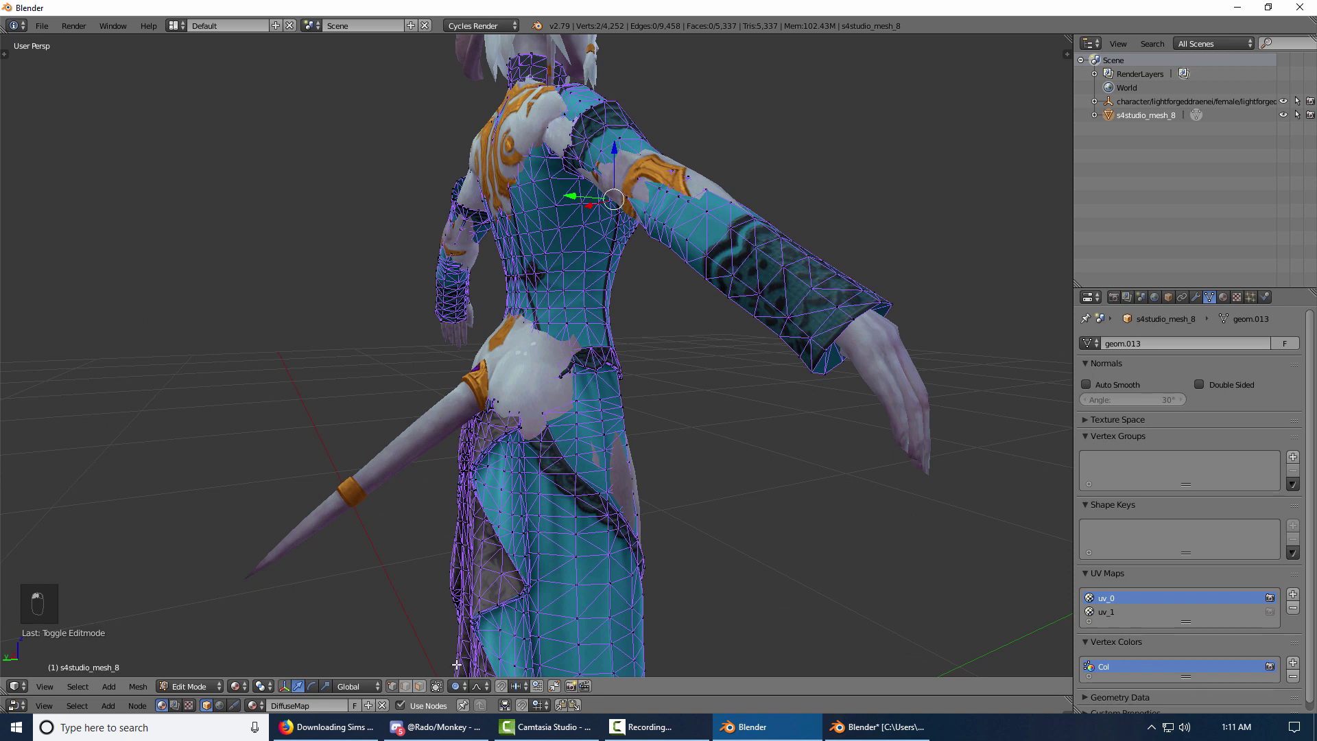
{"action": "left_click", "coordinate": [436, 686]}
{"action": "left_click", "coordinate": [436, 686]}
{"action": "key", "text": "a"}
{"action": "left_click", "coordinate": [436, 686]}
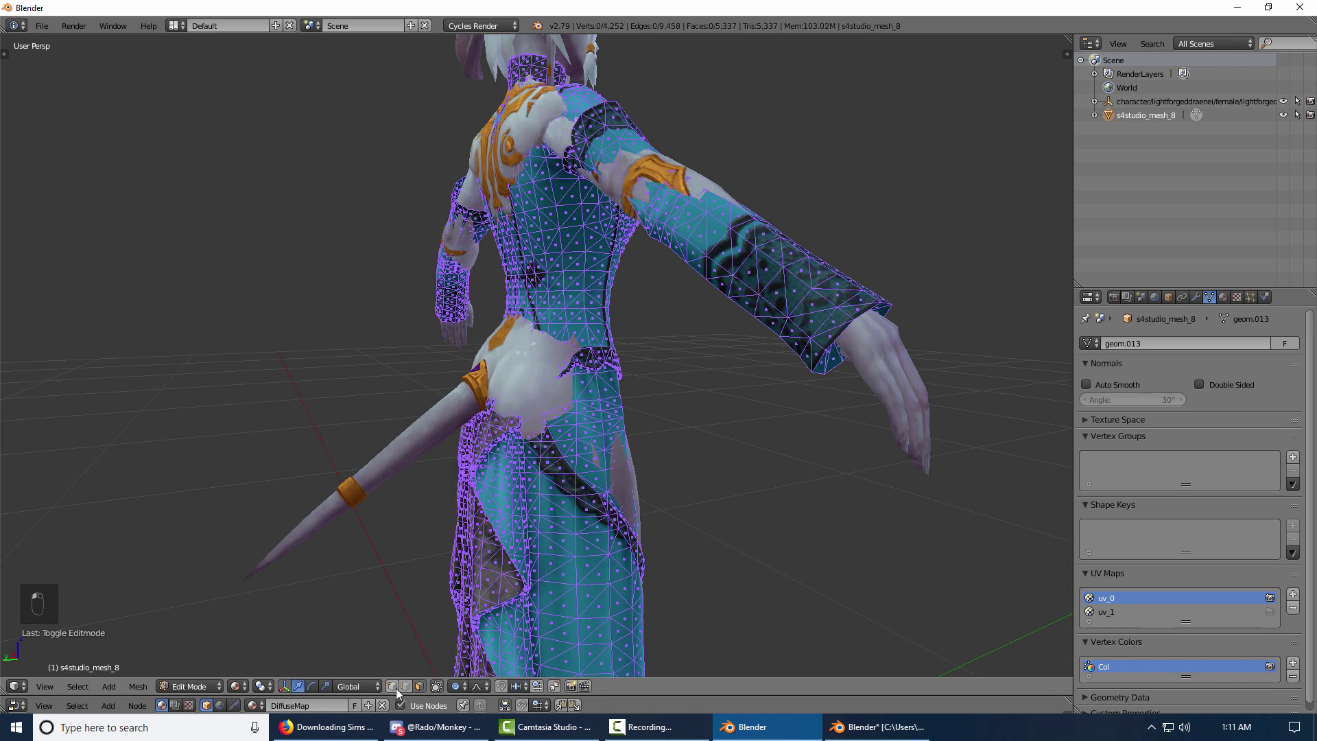
{"action": "left_click", "coordinate": [436, 686]}
- Select one vertex over each buttock, pull both backward about 0.016 along Y with proportional size 0.18, and leave Edit Mode
{"action": "middle_click_drag", "start_coordinate": [480, 549], "coordinate": [559, 428]}
{"action": "scroll", "coordinate": [607, 504], "scroll_direction": "up", "scroll_amount": 4}
{"action": "middle_click_drag", "start_coordinate": [601, 490], "coordinate": [646, 500]}
{"action": "right_click", "coordinate": [368, 448], "text": "shift"}
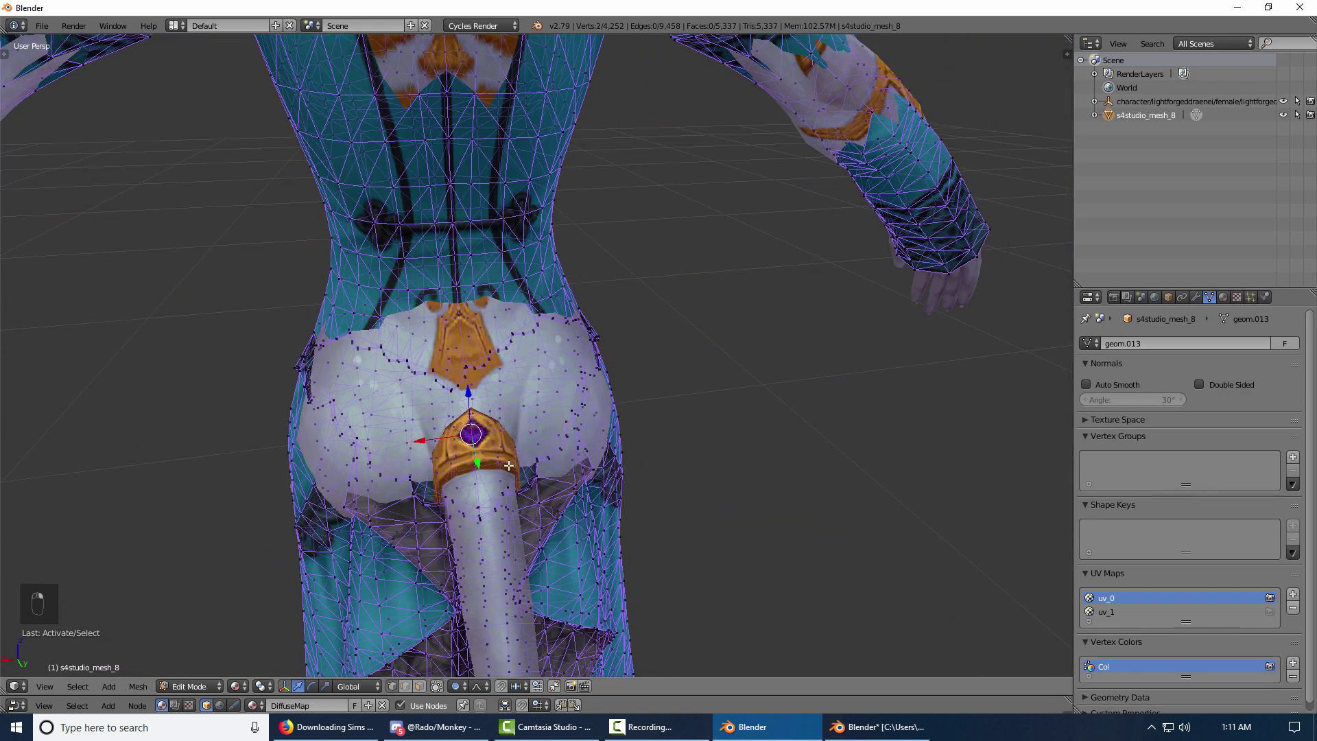
{"action": "middle_click_drag", "start_coordinate": [368, 447], "coordinate": [545, 455]}
{"action": "key", "text": "g"}
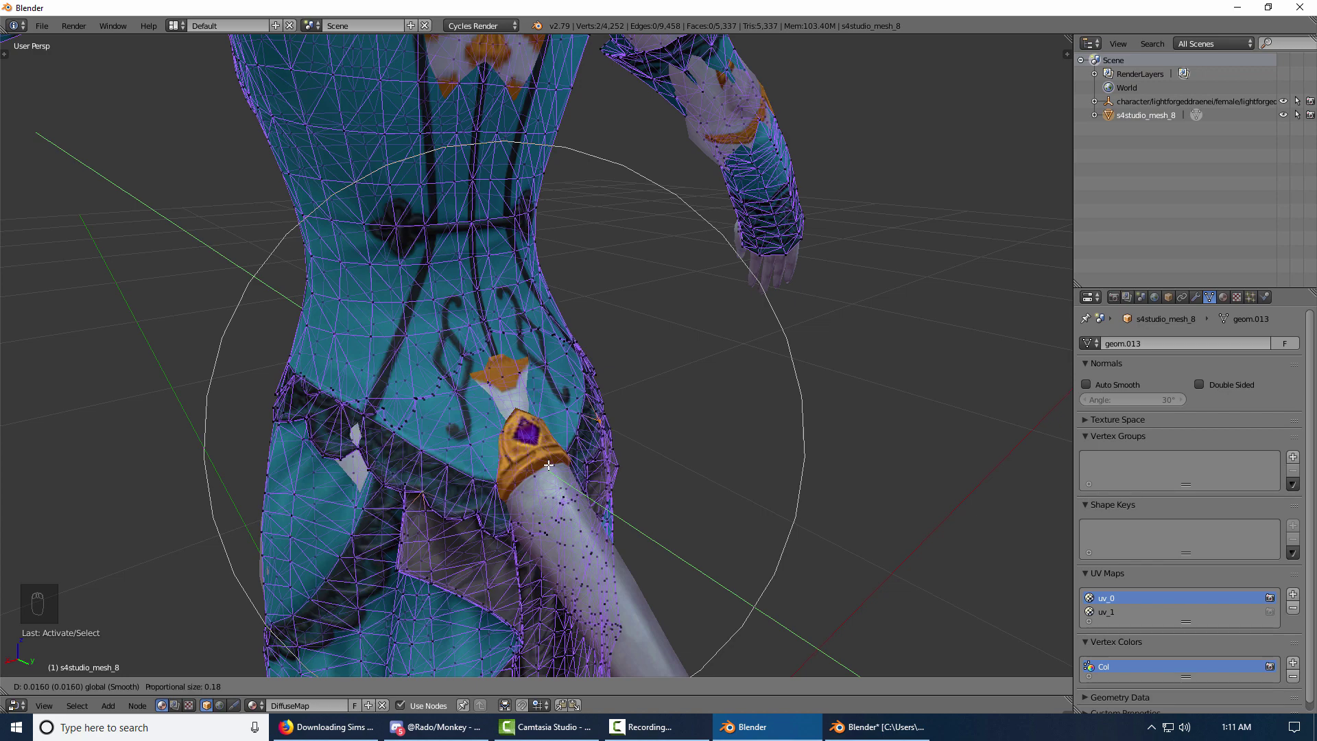
{"action": "left_click", "coordinate": [548, 465]}
{"action": "key", "text": "Tab"}
- In Edit Mode, select a vertex at the back of the skirt and try pulling it backward about 0.01 along Y with proportional size 0.39
{"action": "middle_click_drag", "start_coordinate": [549, 465], "coordinate": [587, 449]}
{"action": "scroll", "coordinate": [604, 449], "scroll_direction": "down", "scroll_amount": 3}
{"action": "scroll", "coordinate": [603, 446], "scroll_direction": "down", "scroll_amount": 3}
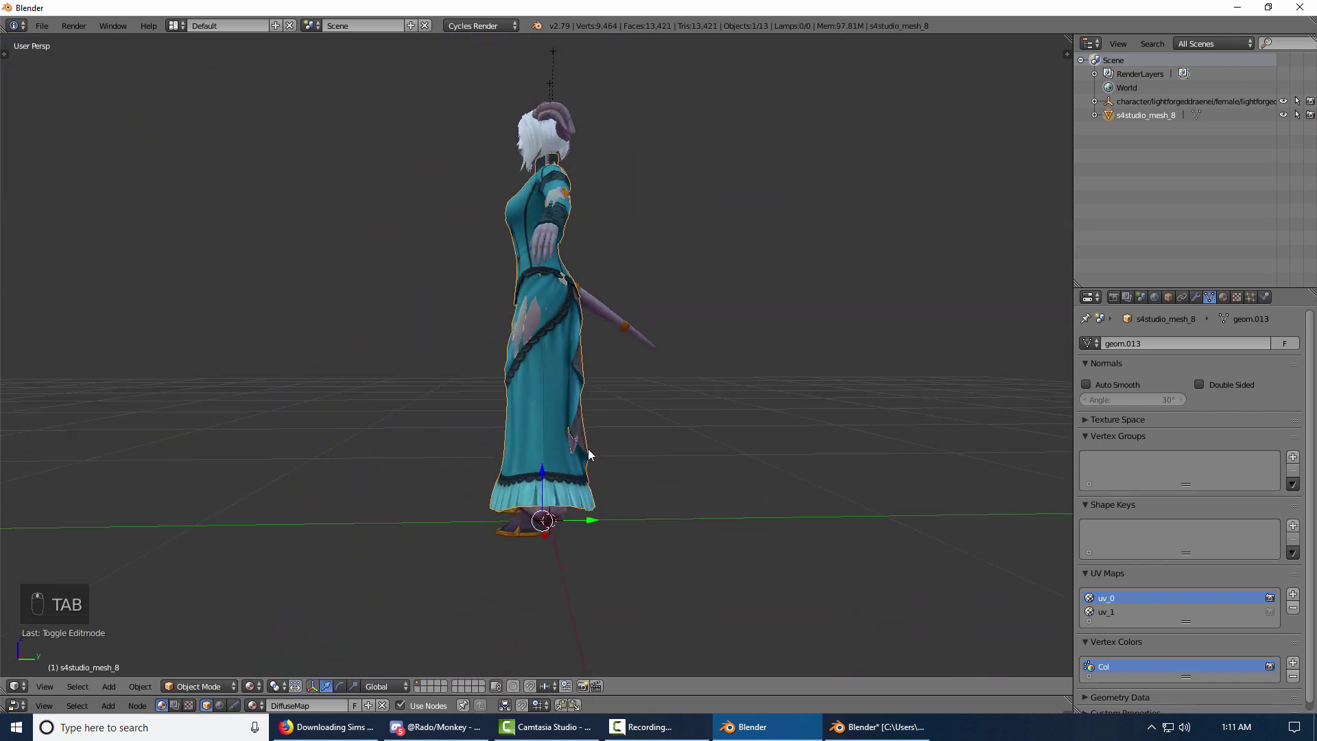
{"action": "key", "text": "Tab"}
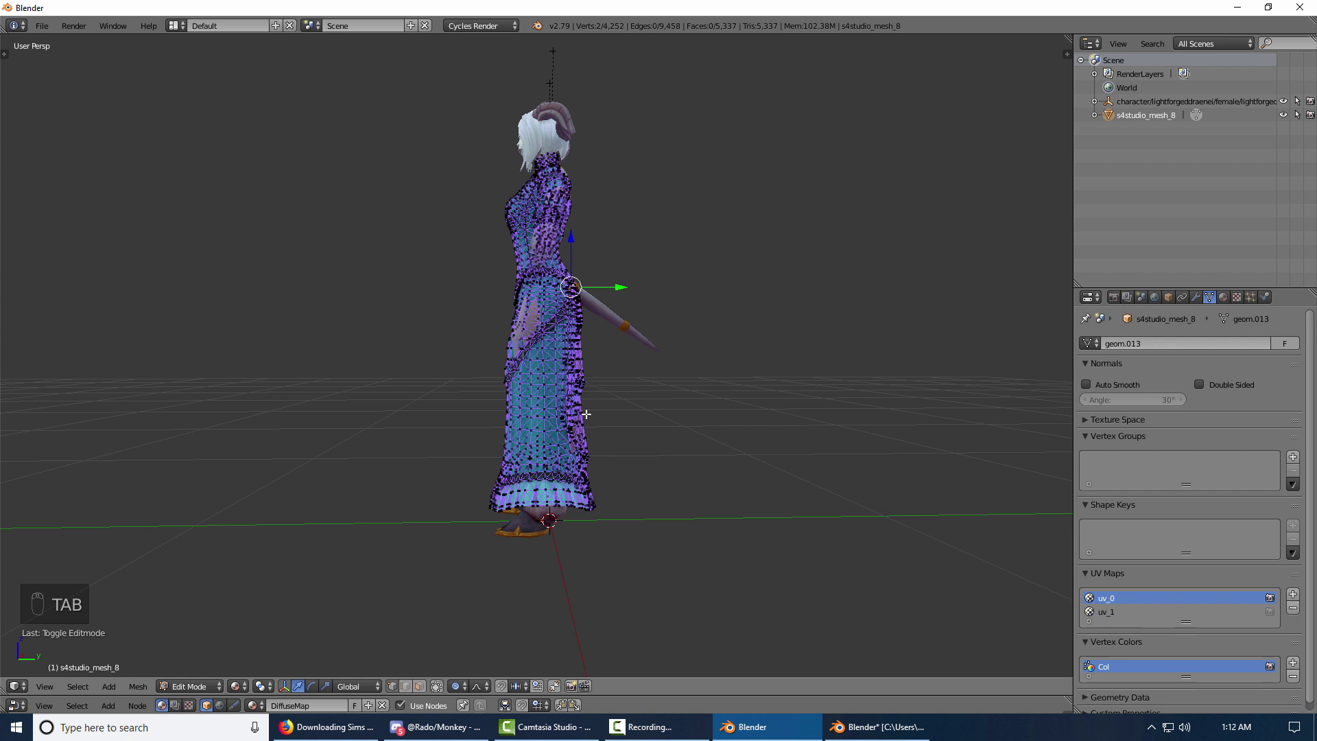
{"action": "right_click", "coordinate": [586, 414]}
{"action": "key", "text": "g"}
{"action": "key", "text": "y"}
{"action": "scroll", "coordinate": [626, 413], "scroll_direction": "down", "scroll_amount": 3}
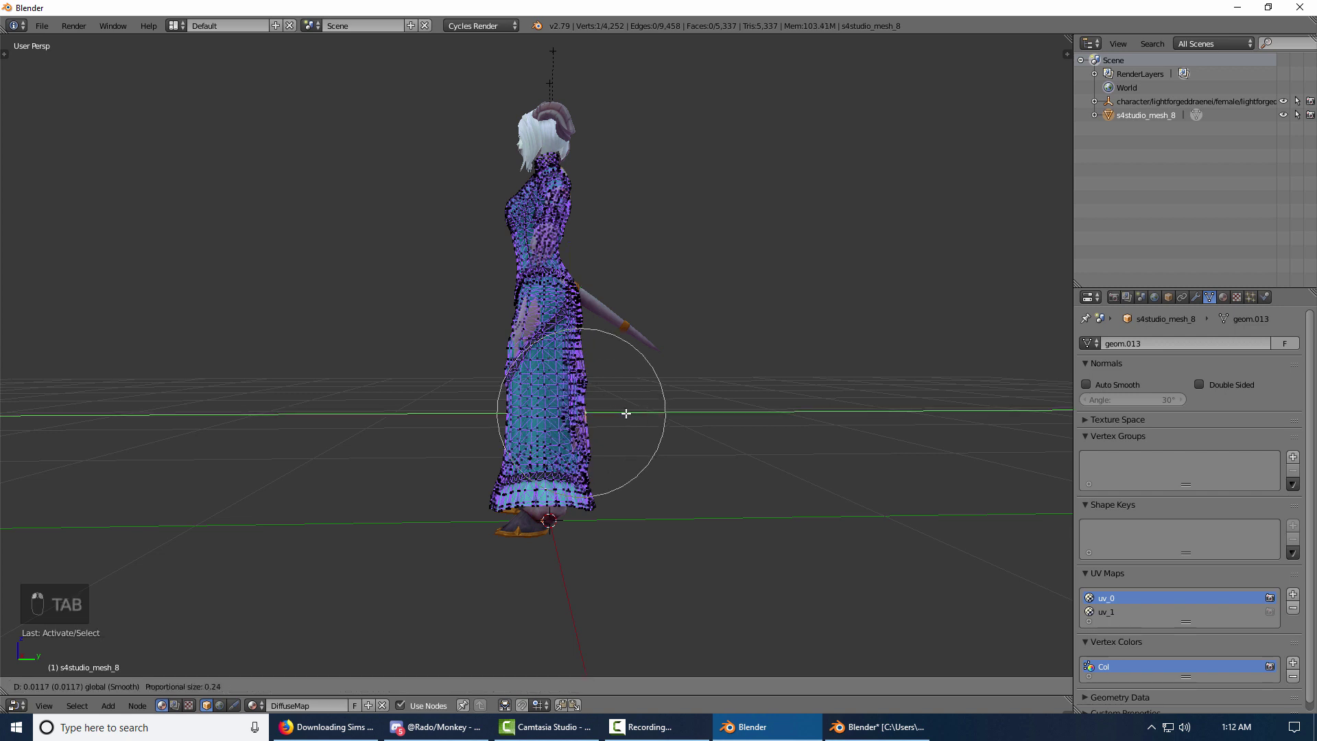
{"action": "scroll", "coordinate": [626, 412], "scroll_direction": "down", "scroll_amount": 2}
{"action": "scroll", "coordinate": [626, 413], "scroll_direction": "down", "scroll_amount": 3}
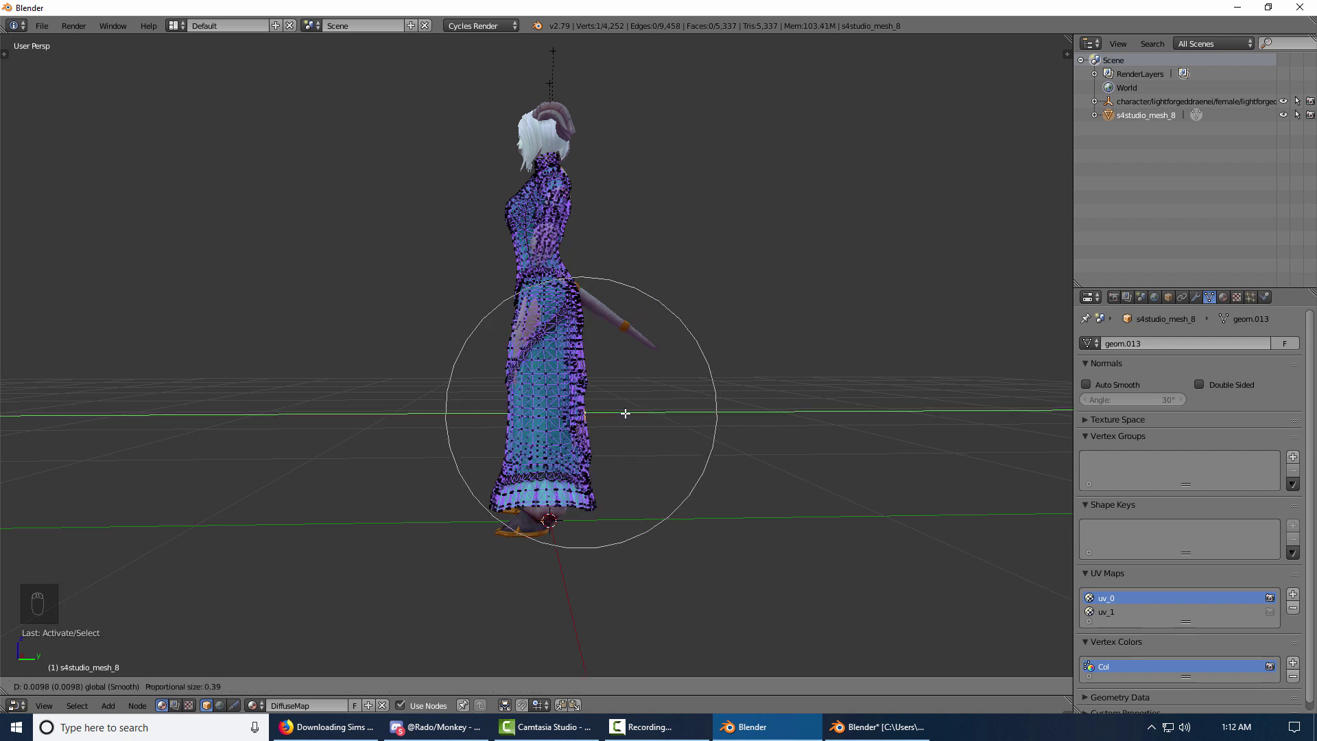
{"action": "left_click", "coordinate": [625, 414]}
{"action": "key", "text": "ctrl+z"}
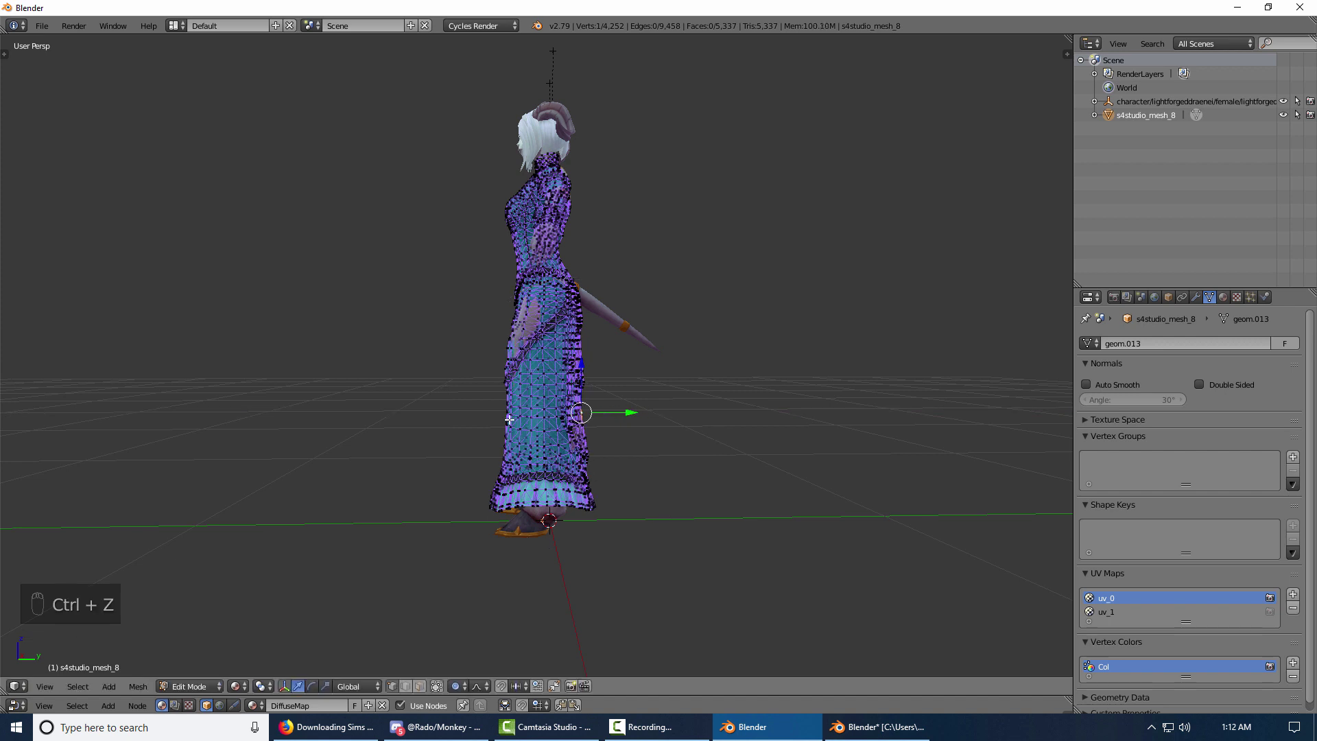
- Add a vertex at the skirt's front to the selection, scale both apart along Y with proportional size 0.39, and leave Edit Mode
{"action": "right_click", "coordinate": [499, 419], "text": "shift"}
{"action": "key", "text": "s"}
{"action": "key", "text": "y"}
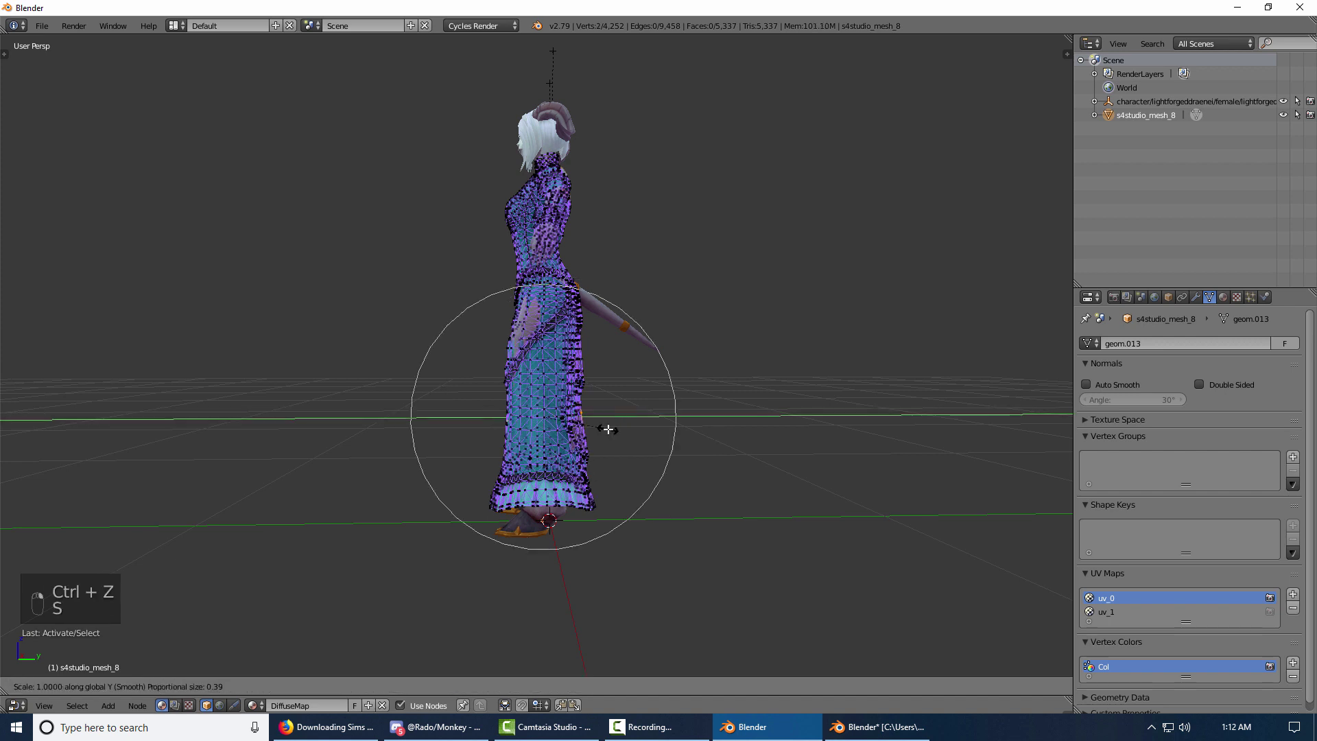
{"action": "left_click", "coordinate": [612, 429]}
{"action": "key", "text": "Tab"}
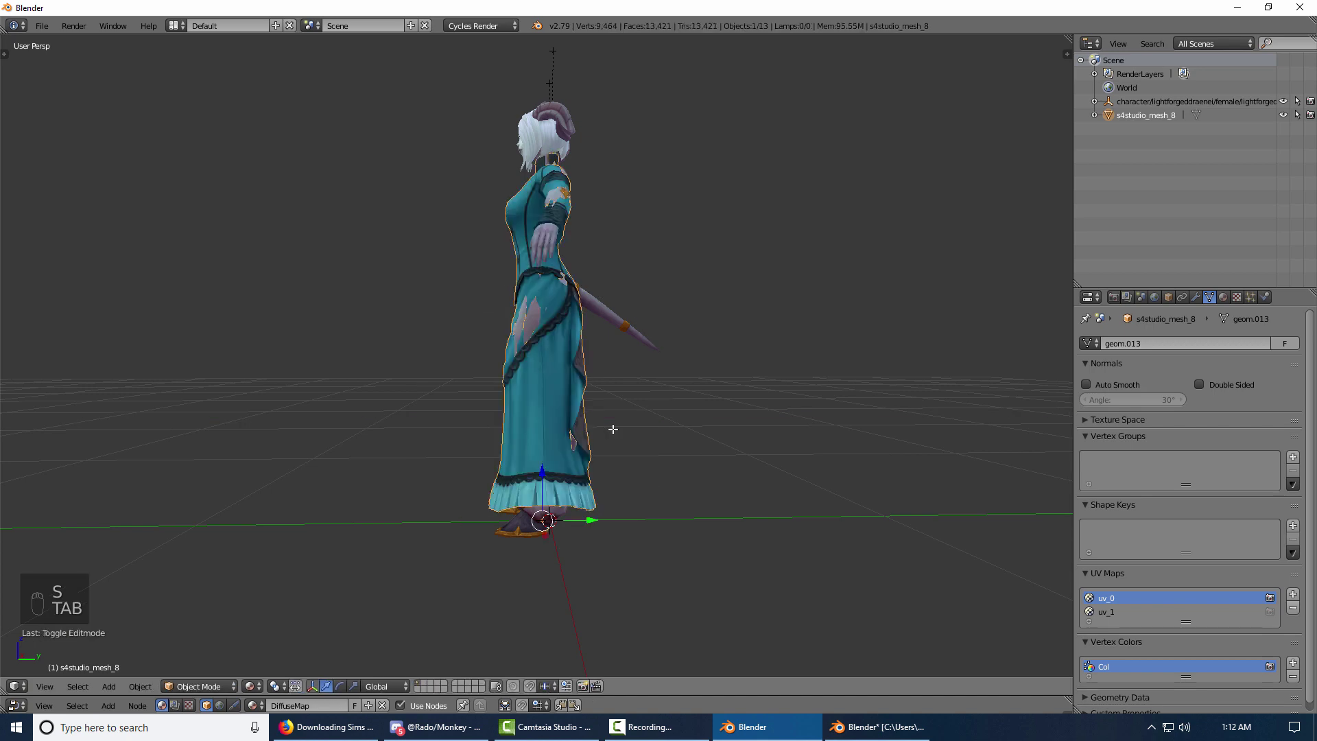
- Deselect everything and examine the dress fit from the front and around the upper back
{"action": "key", "text": "KP_1"}
{"action": "key", "text": "a"}
{"action": "key", "text": "a"}
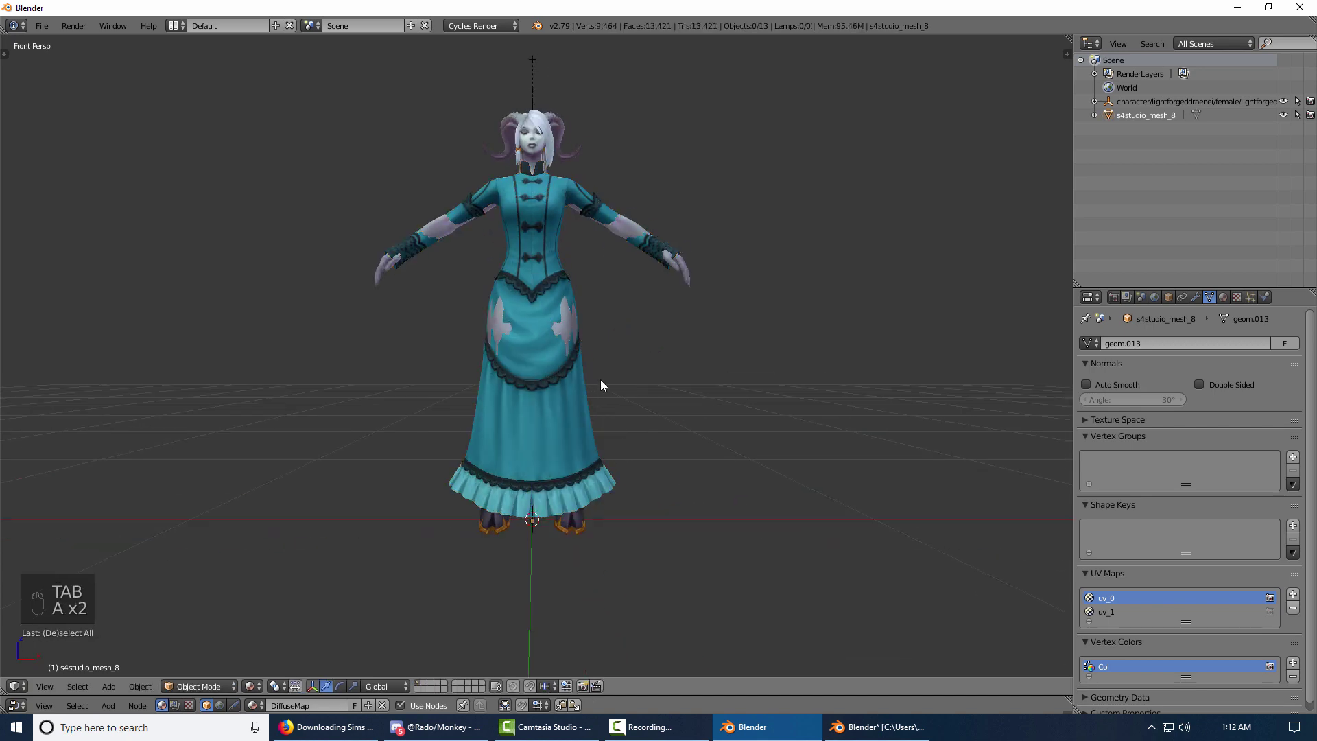
{"action": "middle_click_drag", "start_coordinate": [601, 380], "coordinate": [611, 445]}
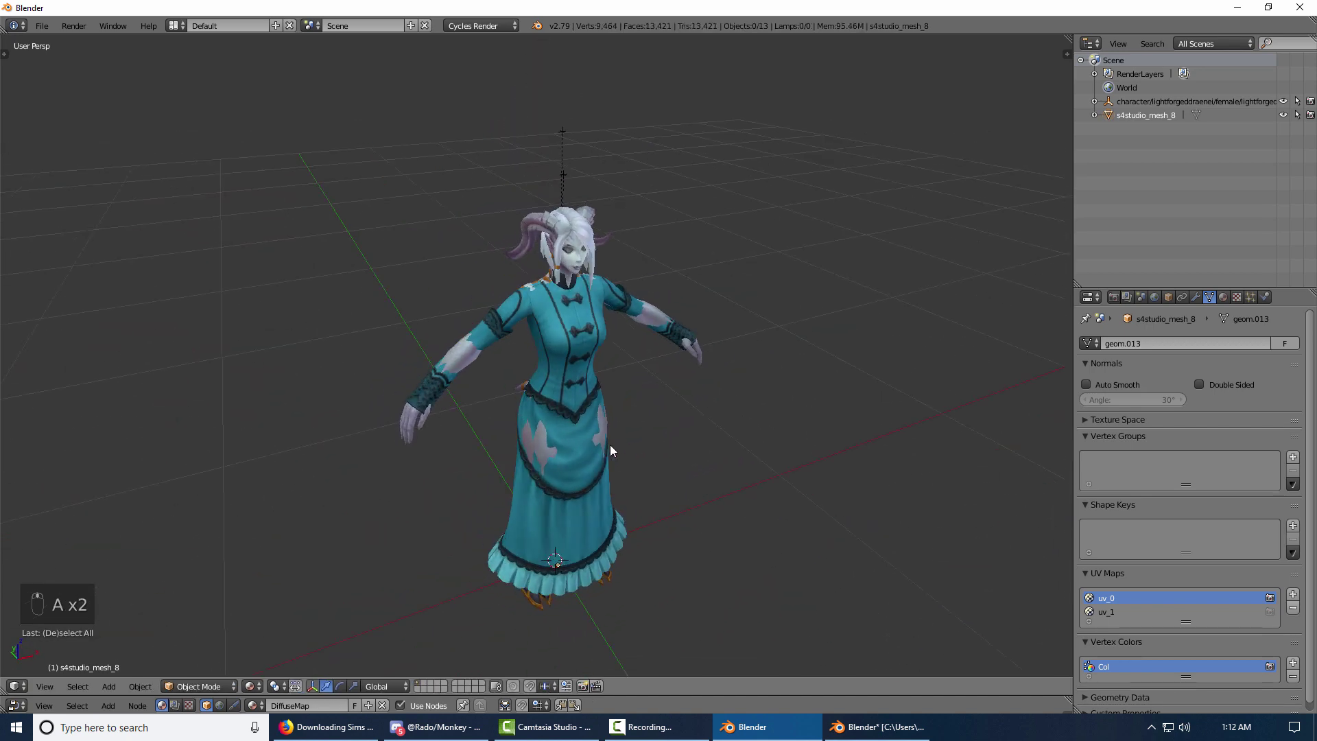
{"action": "scroll", "coordinate": [611, 445], "scroll_direction": "up", "scroll_amount": 4}
{"action": "middle_click_drag", "start_coordinate": [446, 418], "coordinate": [623, 415]}
{"action": "middle_click_drag", "start_coordinate": [559, 333], "coordinate": [585, 385]}
{"action": "scroll", "coordinate": [585, 385], "scroll_direction": "up", "scroll_amount": 3}
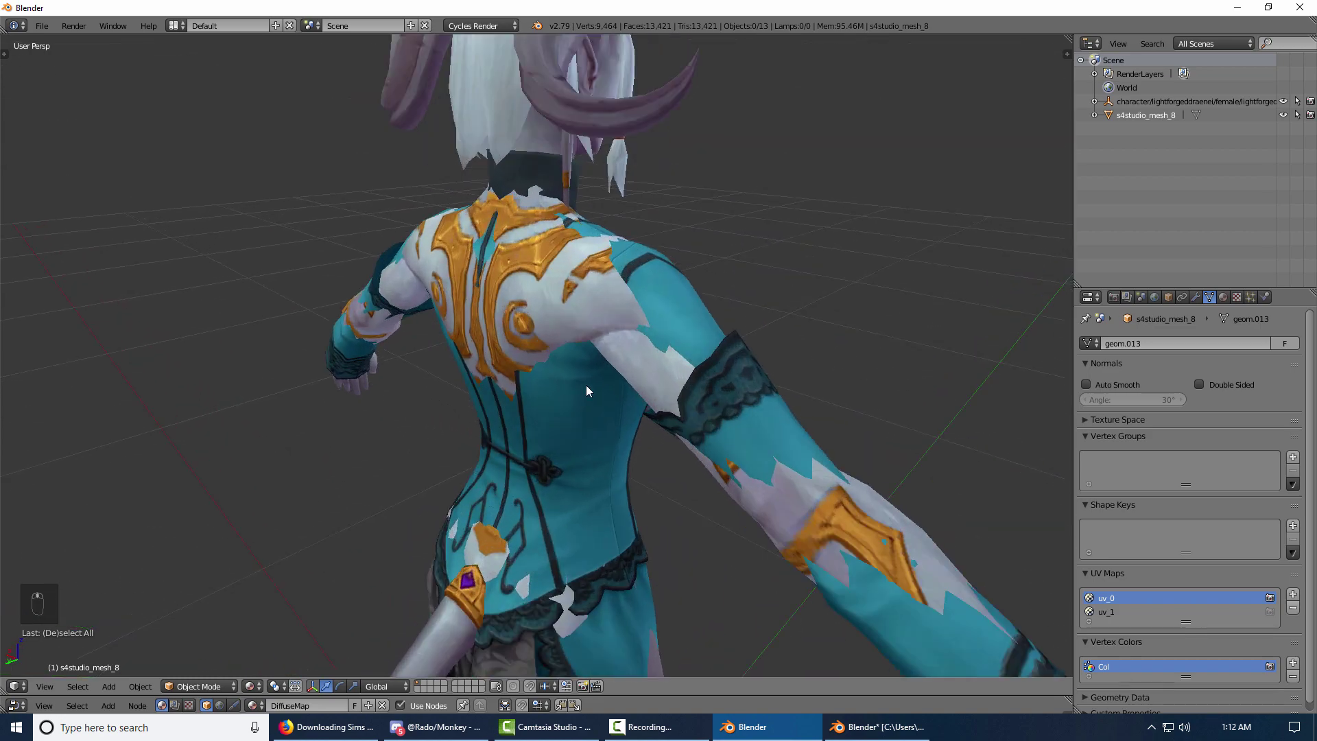
- In Edit Mode, select one dress vertex over each shoulder blade and pull both backward about 0.008 along Y with proportional size 0.22
{"action": "key", "text": "Tab"}
{"action": "middle_click_drag", "start_coordinate": [461, 297], "coordinate": [552, 291]}
{"action": "scroll", "coordinate": [554, 292], "scroll_direction": "up", "scroll_amount": 2}
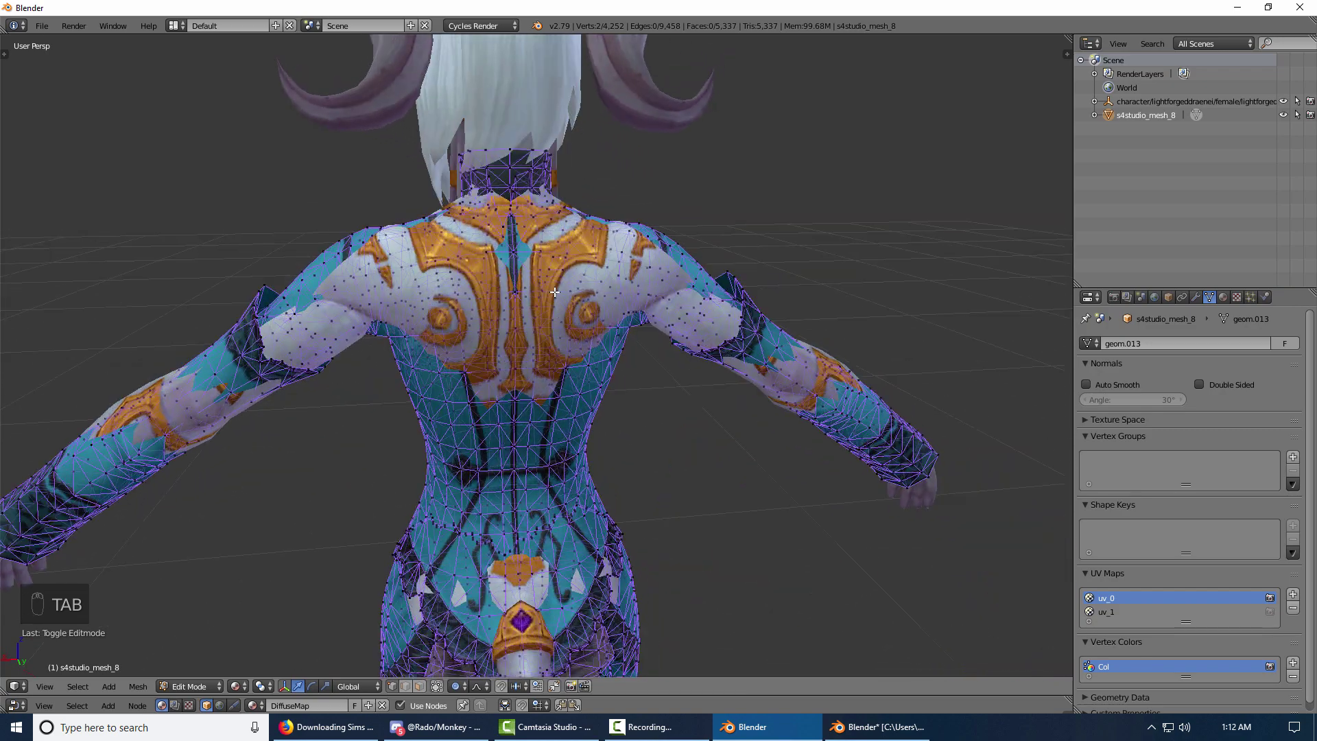
{"action": "right_click", "coordinate": [439, 295]}
{"action": "middle_click_drag", "start_coordinate": [453, 314], "coordinate": [572, 374]}
{"action": "right_click", "coordinate": [507, 338]}
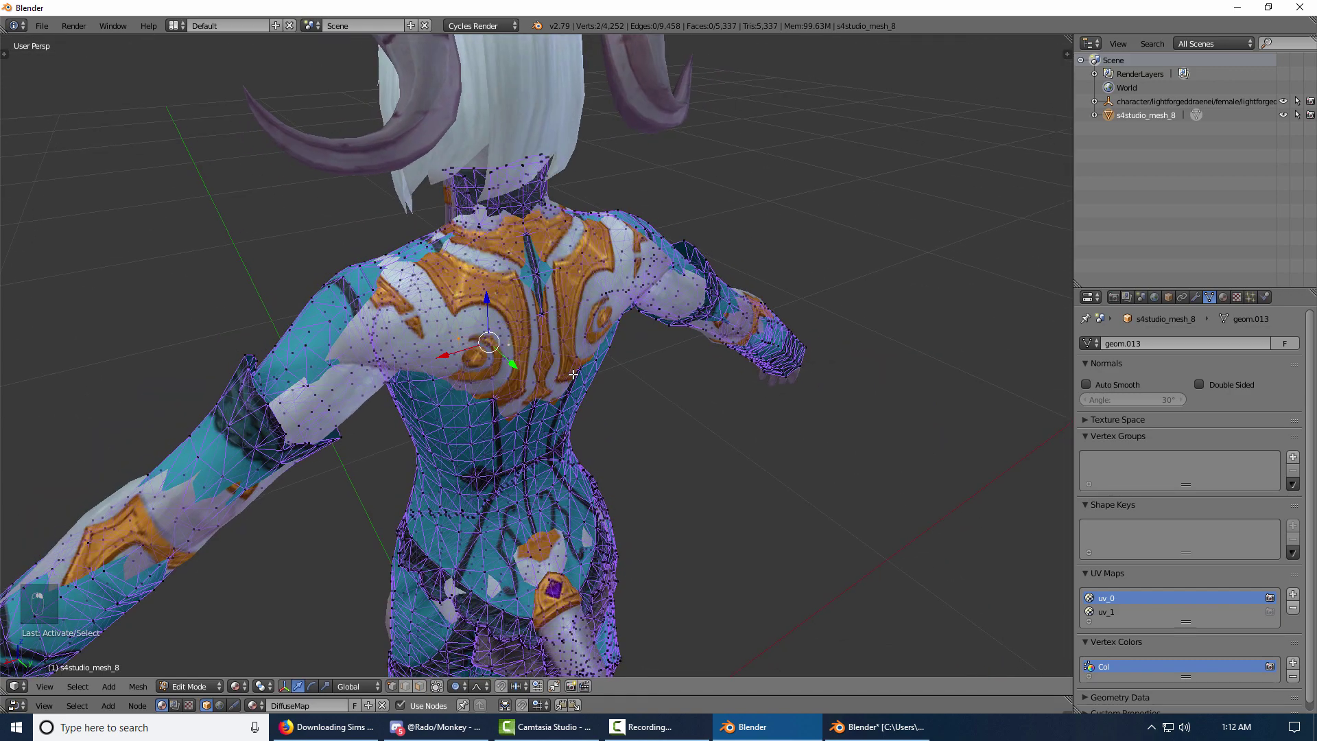
{"action": "key", "text": "ctrl+z"}
{"action": "right_click", "coordinate": [589, 299], "text": "shift"}
{"action": "middle_click_drag", "start_coordinate": [589, 301], "coordinate": [589, 333]}
{"action": "key", "text": "g"}
{"action": "key", "text": "y"}
{"action": "scroll", "coordinate": [594, 334], "scroll_direction": "up", "scroll_amount": 6}
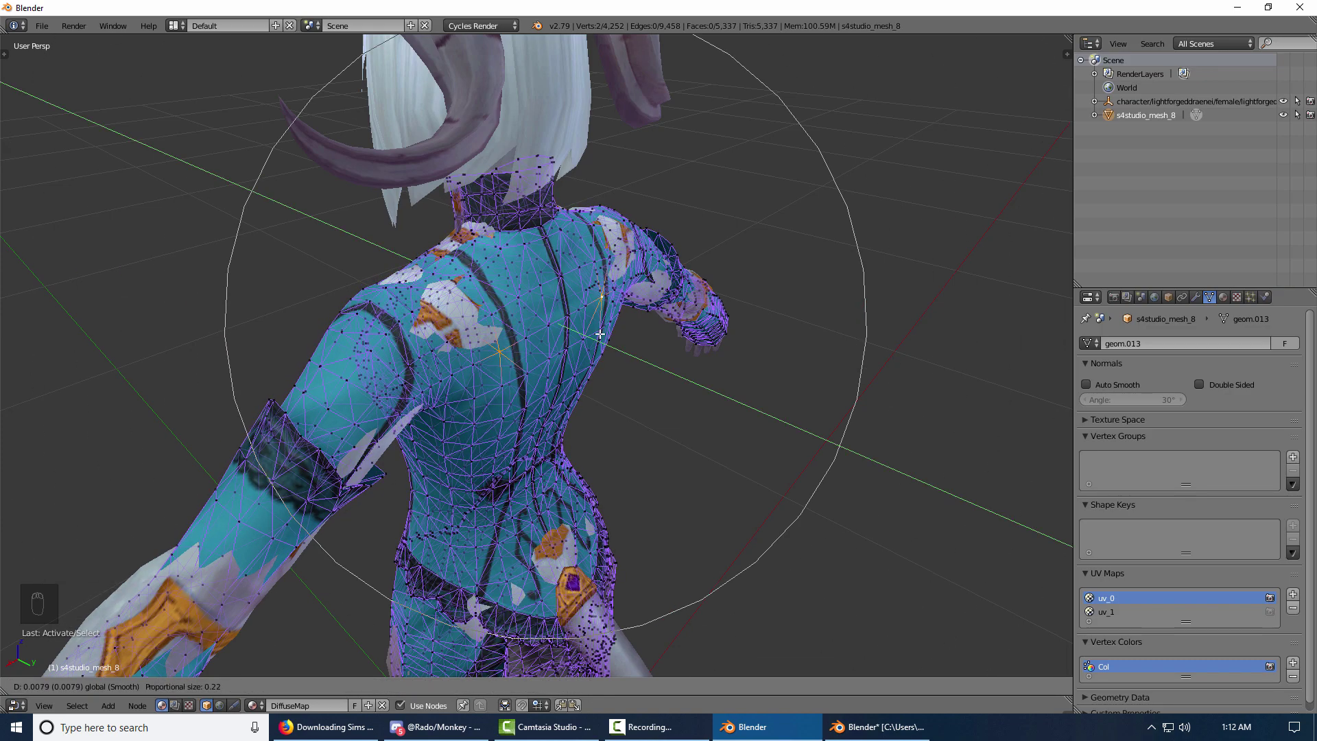
{"action": "left_click", "coordinate": [596, 333]}
- Select one vertex on top of each shoulder and raise both about 0.007 with proportional size 0.09
{"action": "middle_click_drag", "start_coordinate": [596, 333], "coordinate": [674, 320]}
{"action": "scroll", "coordinate": [667, 330], "scroll_direction": "up", "scroll_amount": 2}
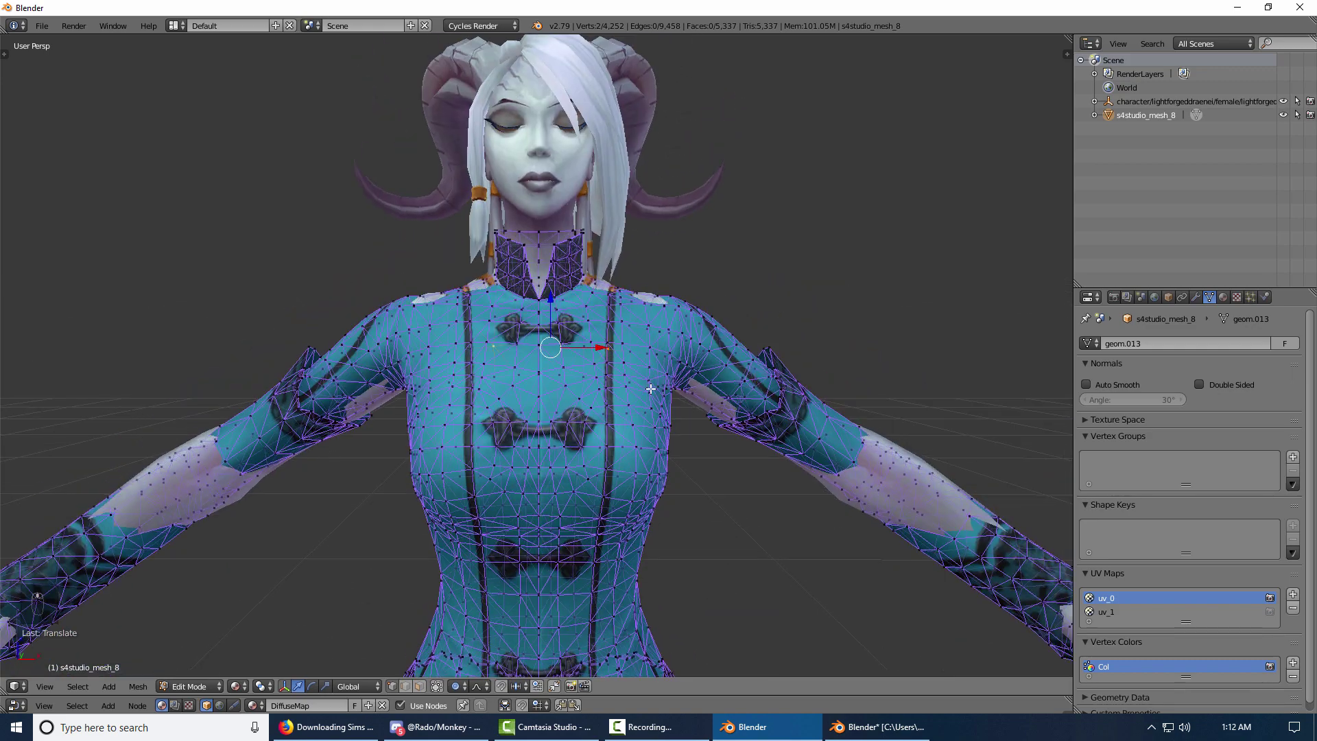
{"action": "right_click", "coordinate": [434, 275]}
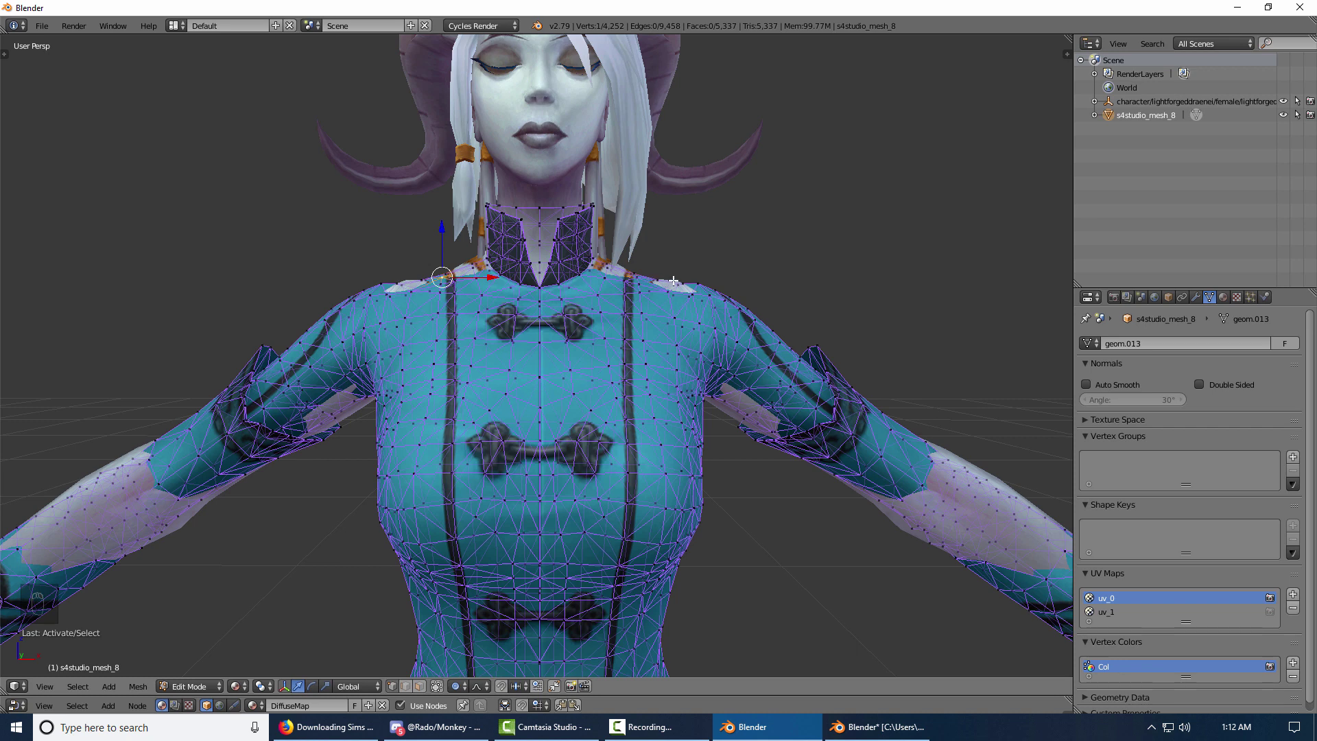
{"action": "right_click", "coordinate": [650, 280], "text": "shift"}
{"action": "key", "text": "g"}
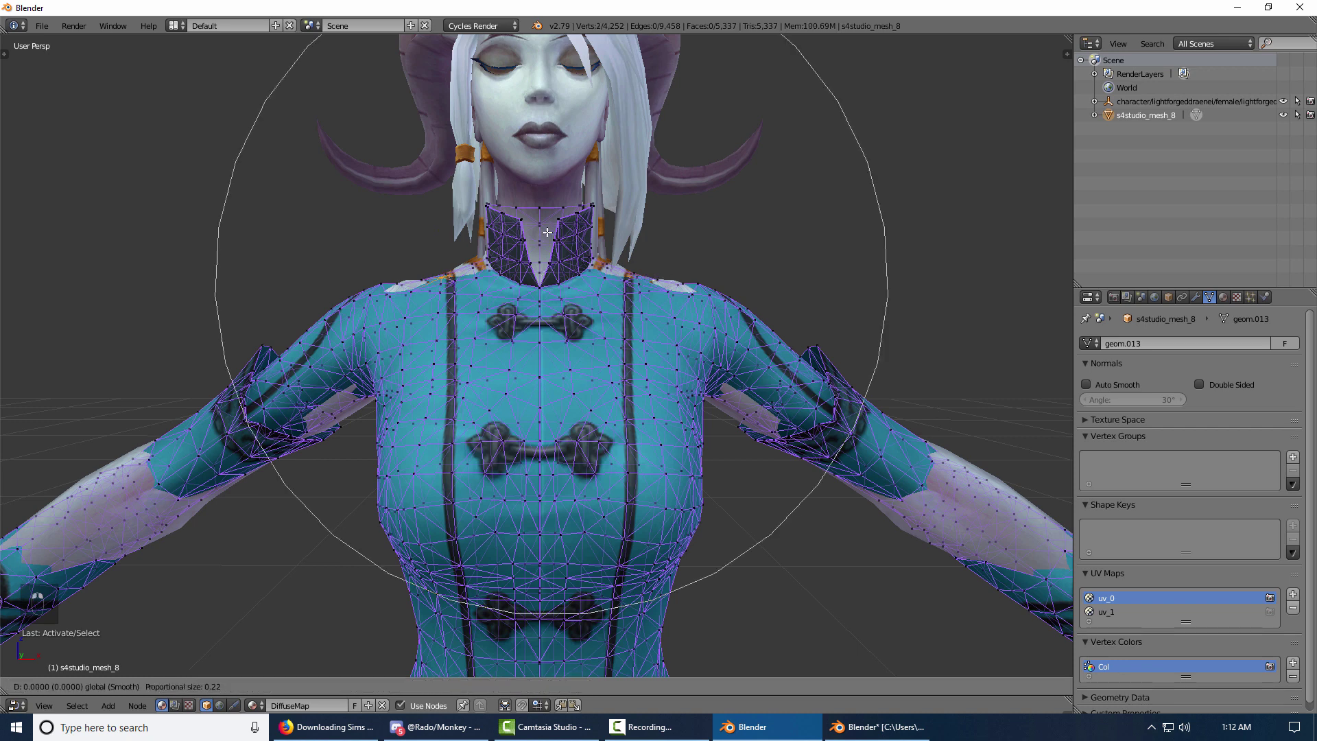
{"action": "scroll", "coordinate": [547, 231], "scroll_direction": "up", "scroll_amount": 3}
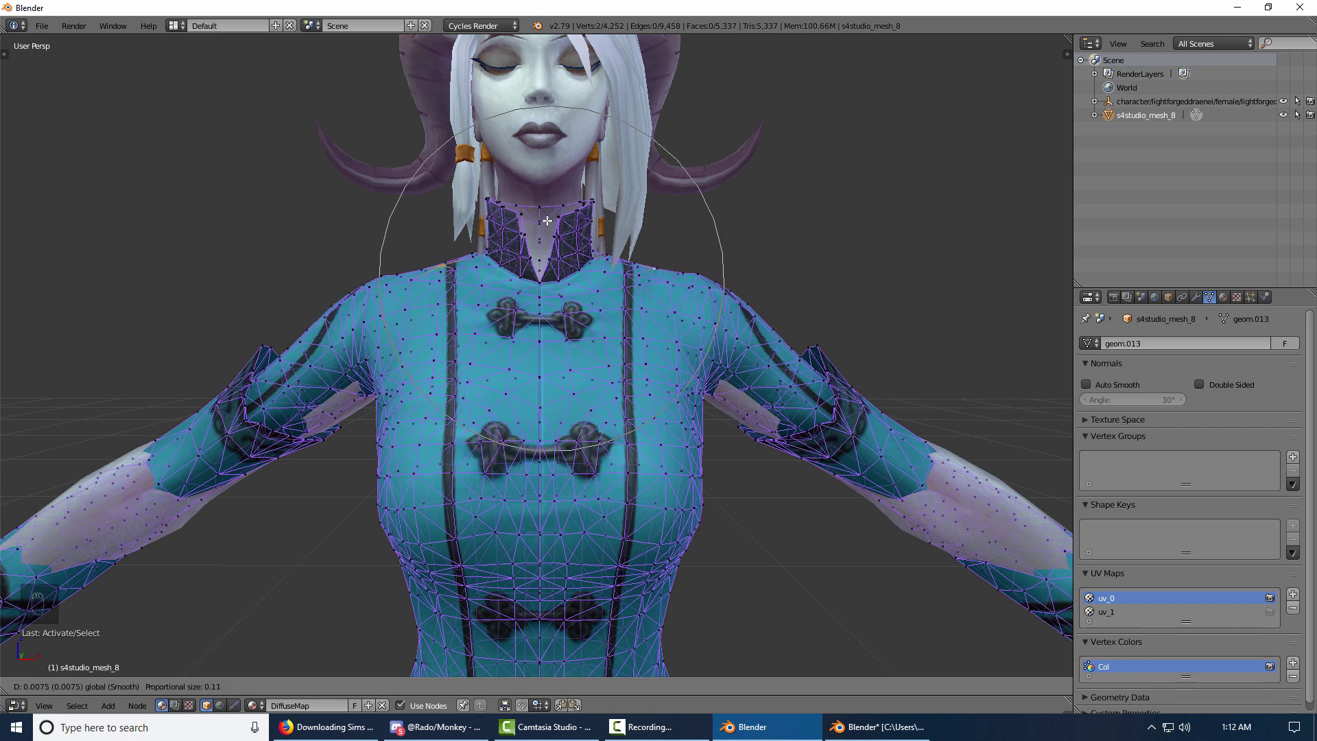
{"action": "scroll", "coordinate": [547, 223], "scroll_direction": "up", "scroll_amount": 2}
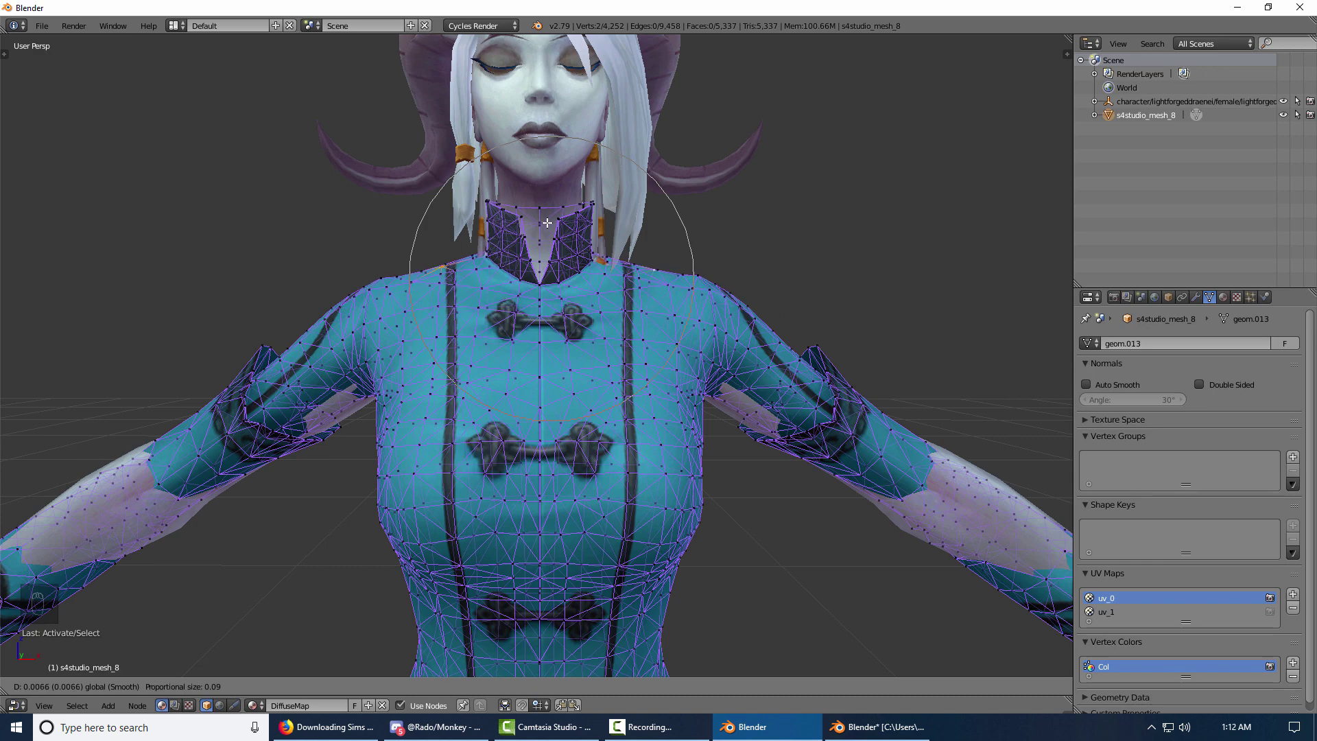
{"action": "left_click", "coordinate": [547, 223]}
{"action": "scroll", "coordinate": [673, 474], "scroll_direction": "down", "scroll_amount": 5}
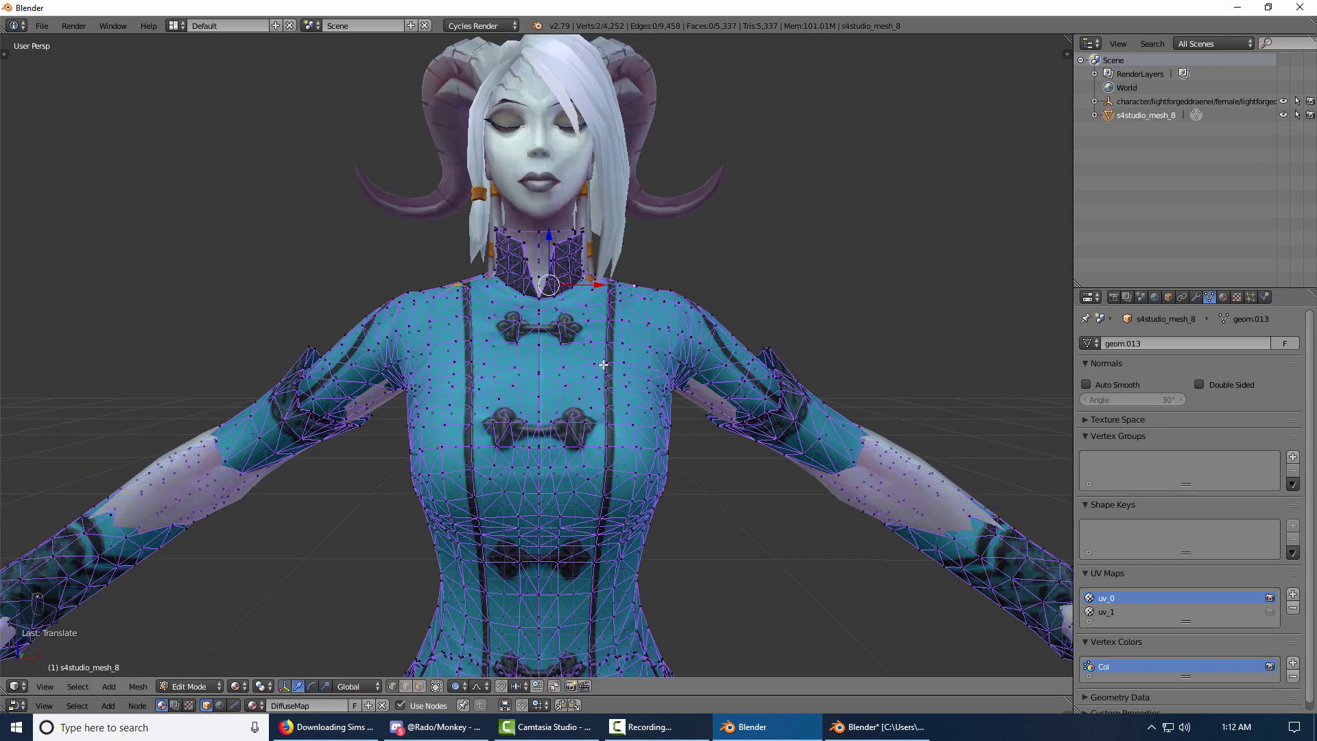
- Deselect all, select vertices below and above the character's right forearm near the elbow, and try scaling them up with proportional size 0.09
{"action": "key", "text": "a"}
{"action": "middle_click_drag", "start_coordinate": [647, 461], "coordinate": [417, 417]}
{"action": "scroll", "coordinate": [417, 417], "scroll_direction": "up", "scroll_amount": 4}
{"action": "right_click", "coordinate": [478, 382]}
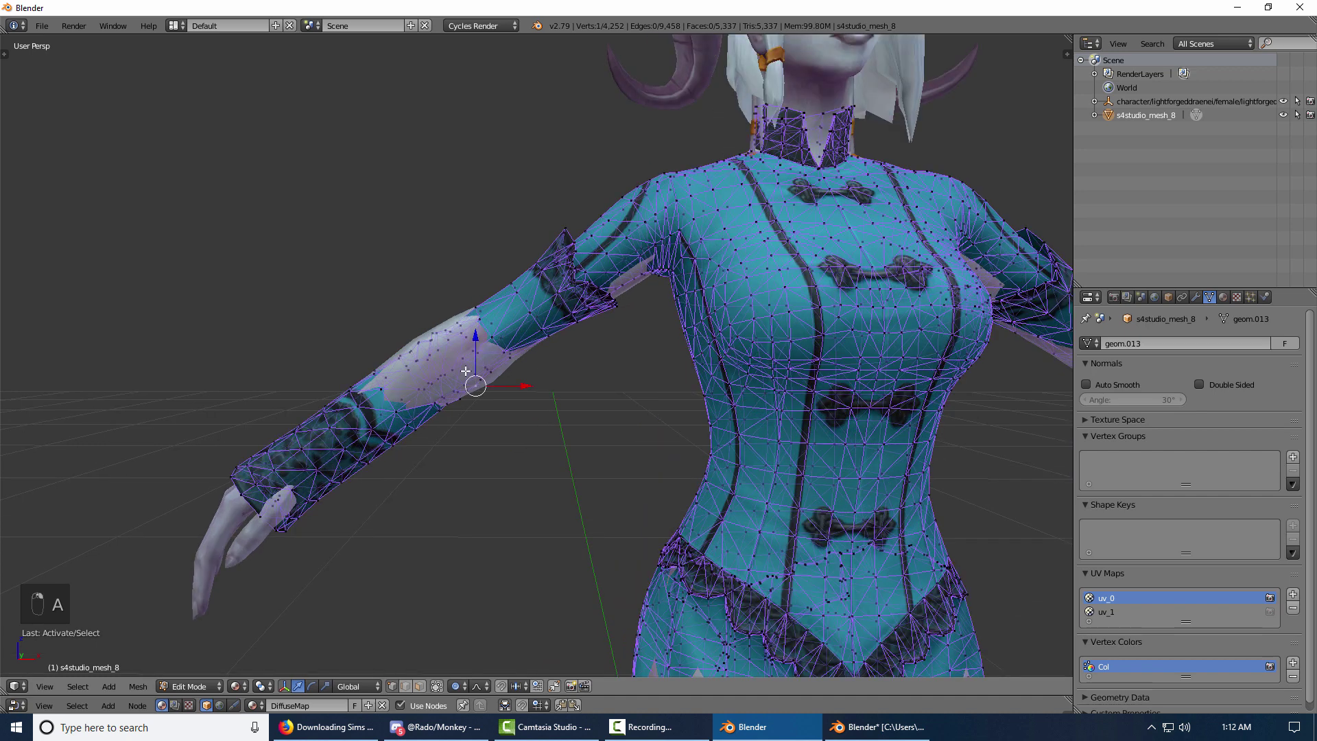
{"action": "right_click", "coordinate": [433, 328], "text": "shift"}
{"action": "key", "text": "s"}
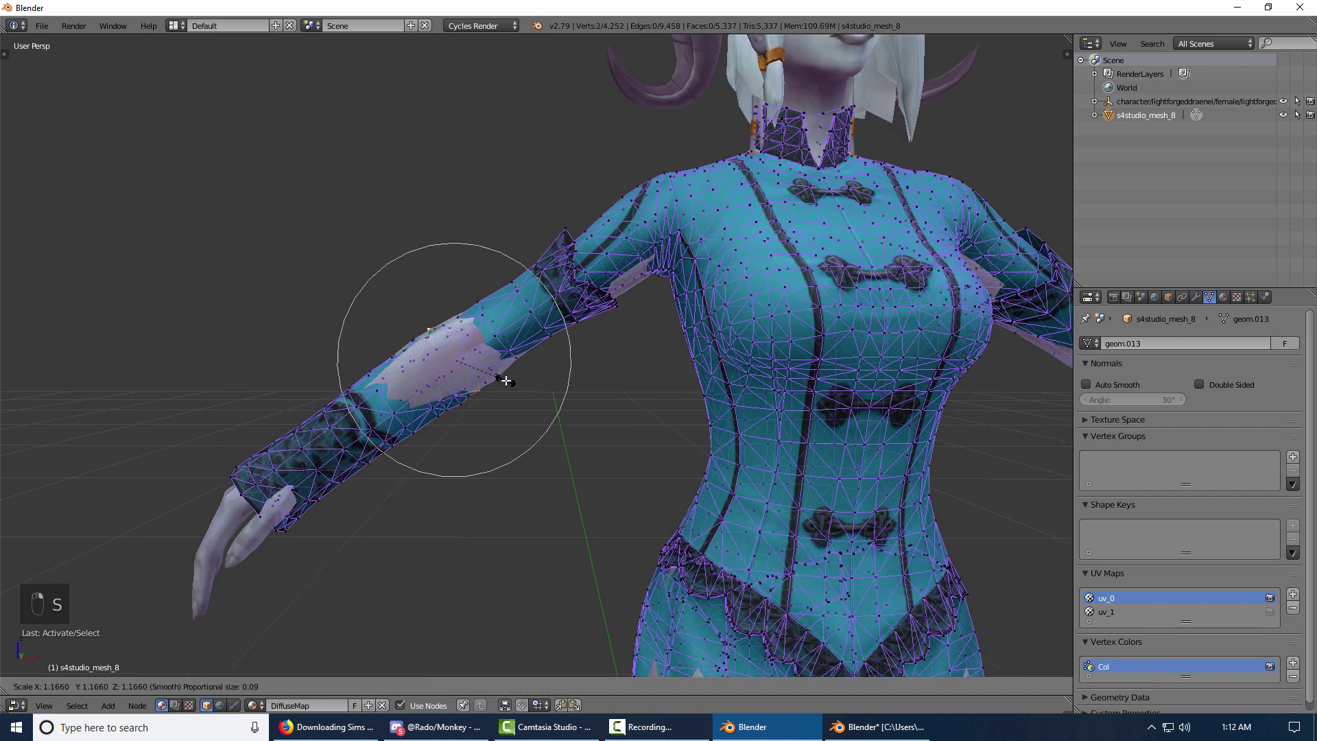
{"action": "left_click", "coordinate": [504, 382]}
- Move the right forearm's underside vertex down about 0.007 with proportional size 0.09, and its upper vertex up about 0.009 with size 0.08
{"action": "key", "text": "g"}
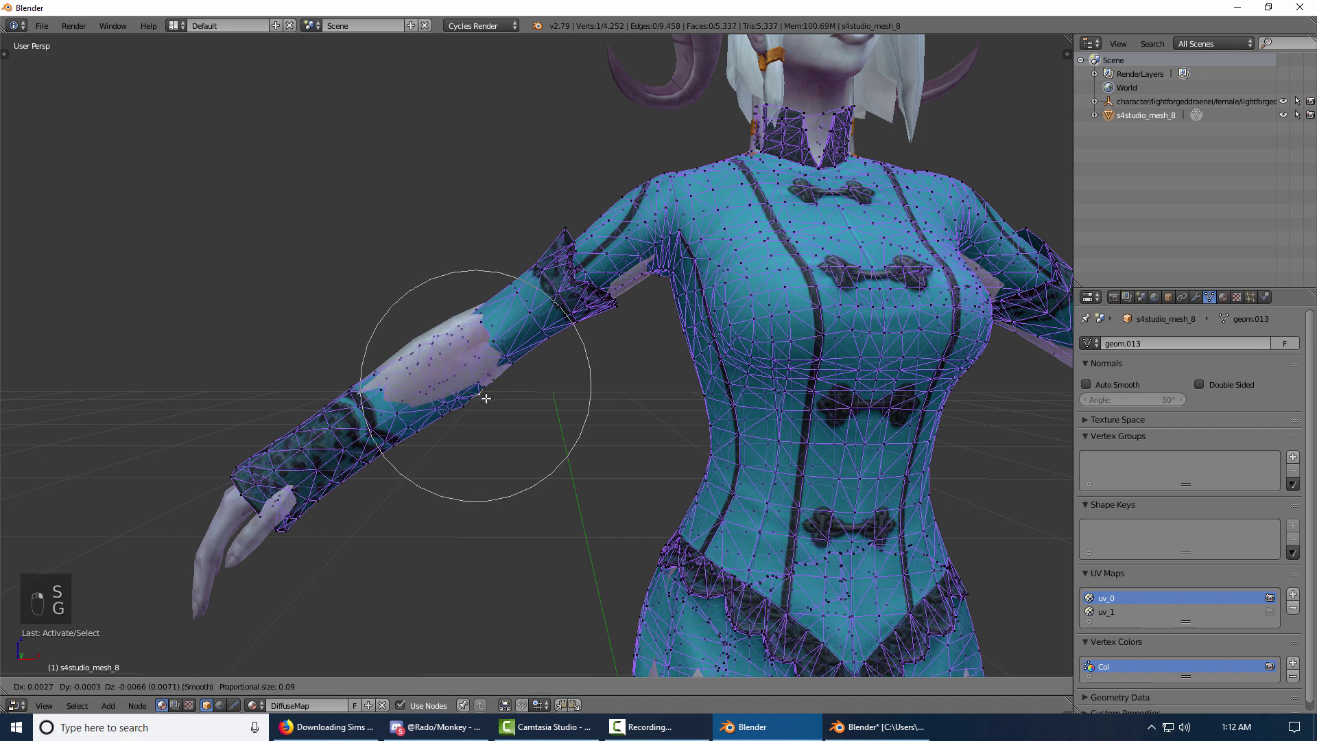
{"action": "left_click", "coordinate": [488, 398]}
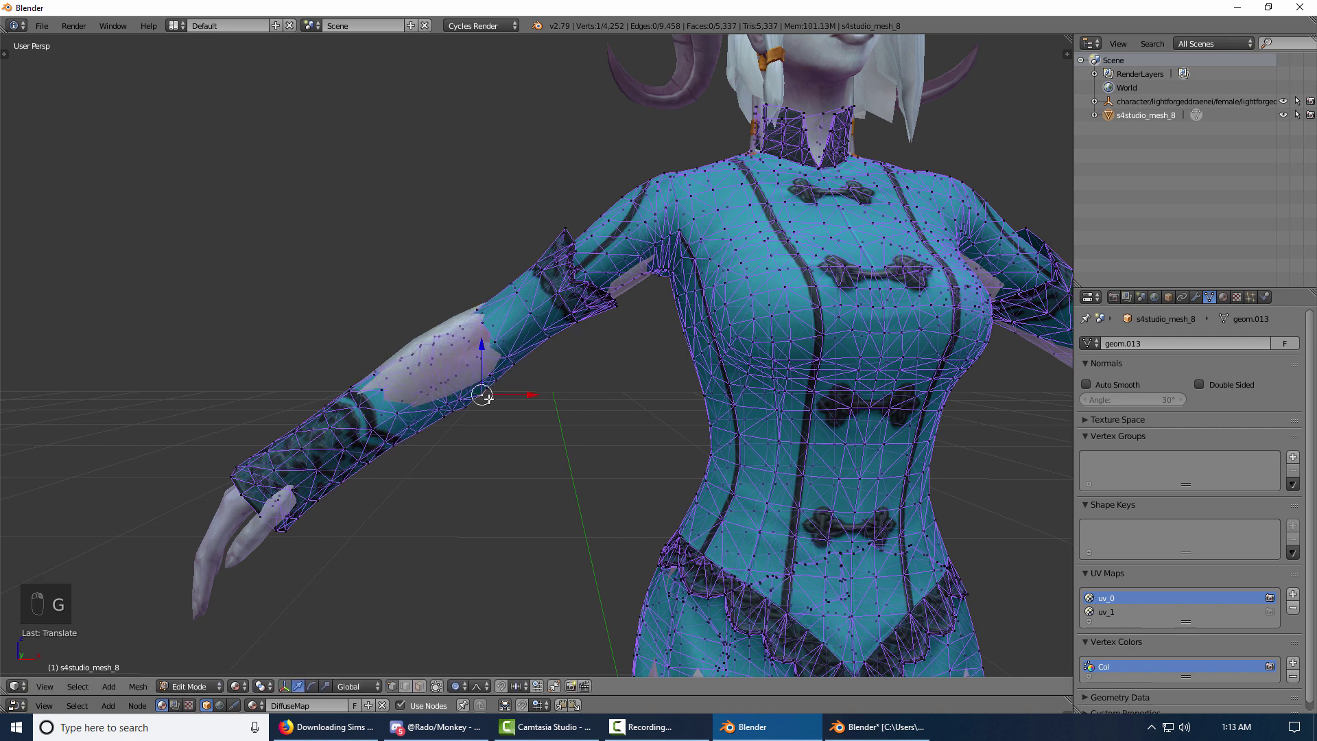
{"action": "right_click", "coordinate": [432, 336]}
{"action": "key", "text": "g"}
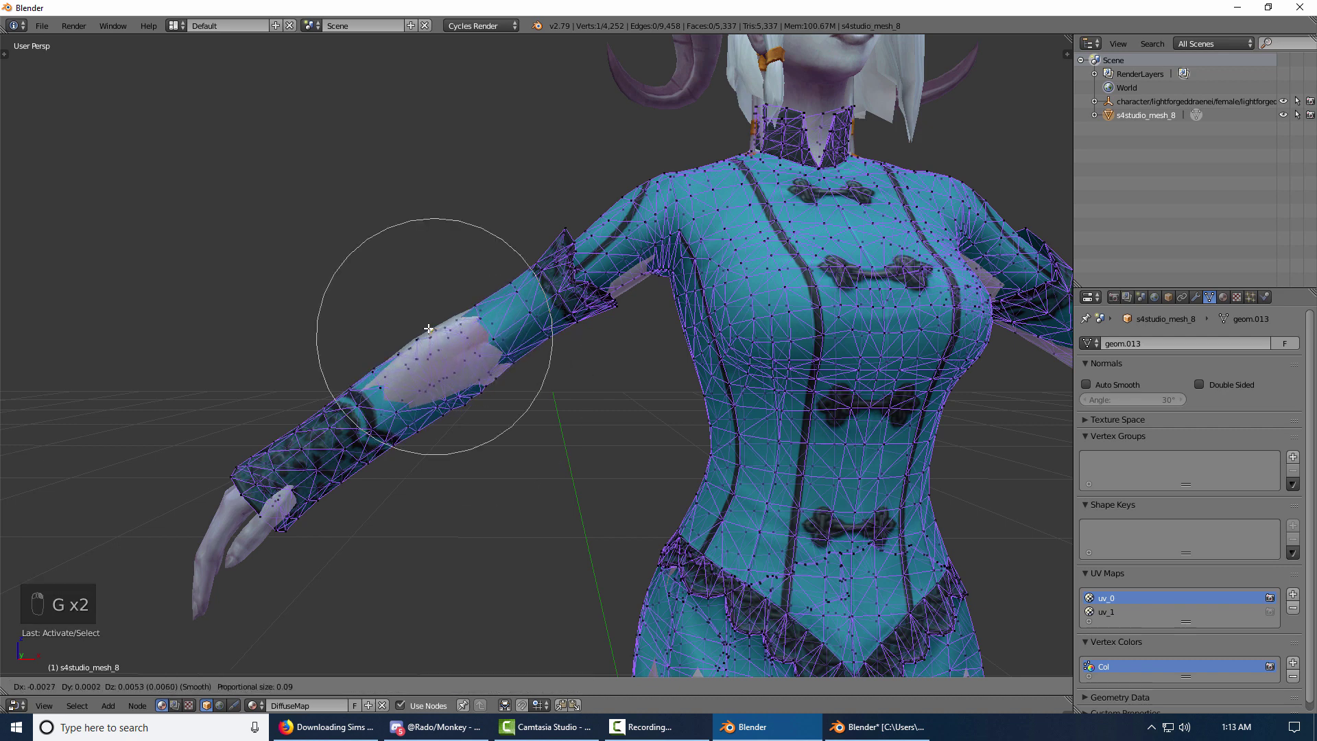
{"action": "scroll", "coordinate": [428, 329], "scroll_direction": "up", "scroll_amount": 2}
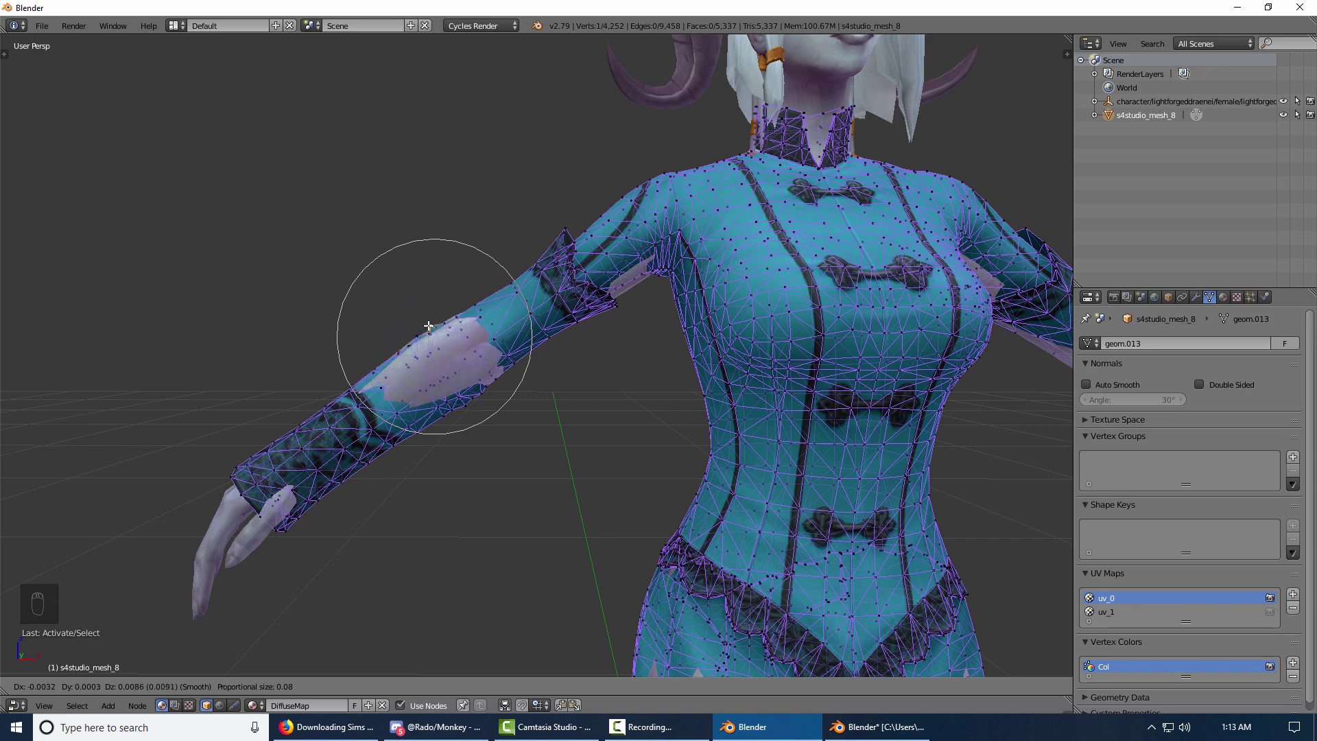
{"action": "left_click", "coordinate": [428, 324]}
- Select a vertex on the front side of the right forearm and try pulling it forward about 0.006 along Y with proportional size 0.08
{"action": "middle_click_drag", "start_coordinate": [430, 324], "coordinate": [491, 497]}
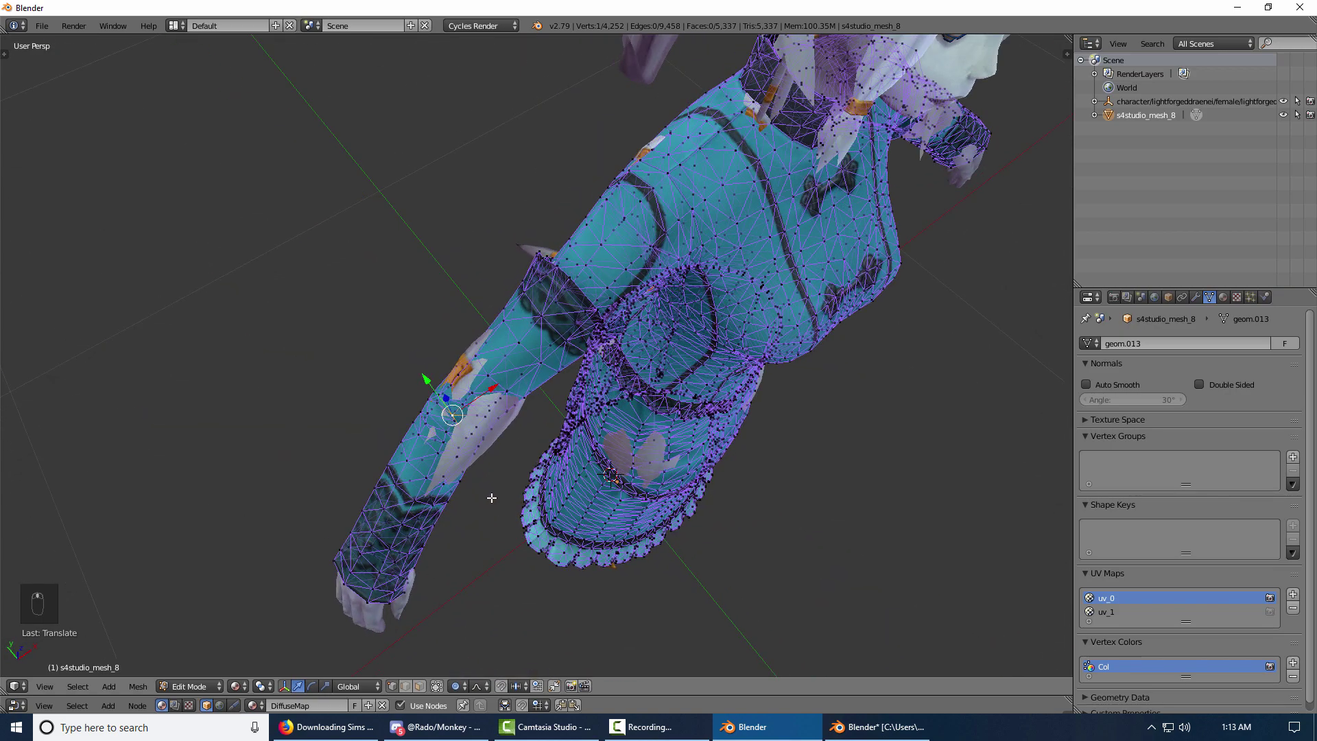
{"action": "right_click", "coordinate": [482, 439]}
{"action": "left_click", "coordinate": [482, 439]}
{"action": "key", "text": "g"}
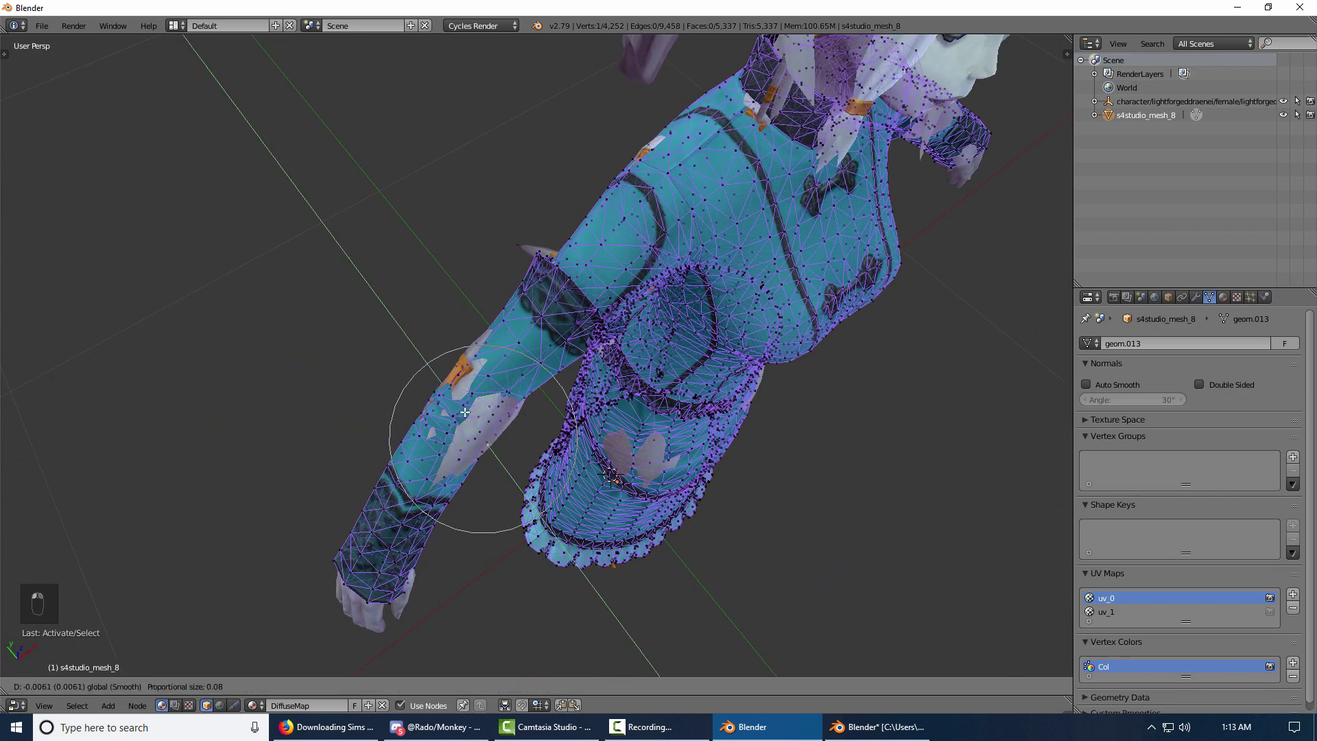
{"action": "left_click", "coordinate": [465, 411]}
{"action": "key", "text": "ctrl+z"}
- Try pulling the front forearm vertex farther forward, about 0.012 along Y, and undo the move
{"action": "middle_click_drag", "start_coordinate": [465, 411], "coordinate": [443, 332]}
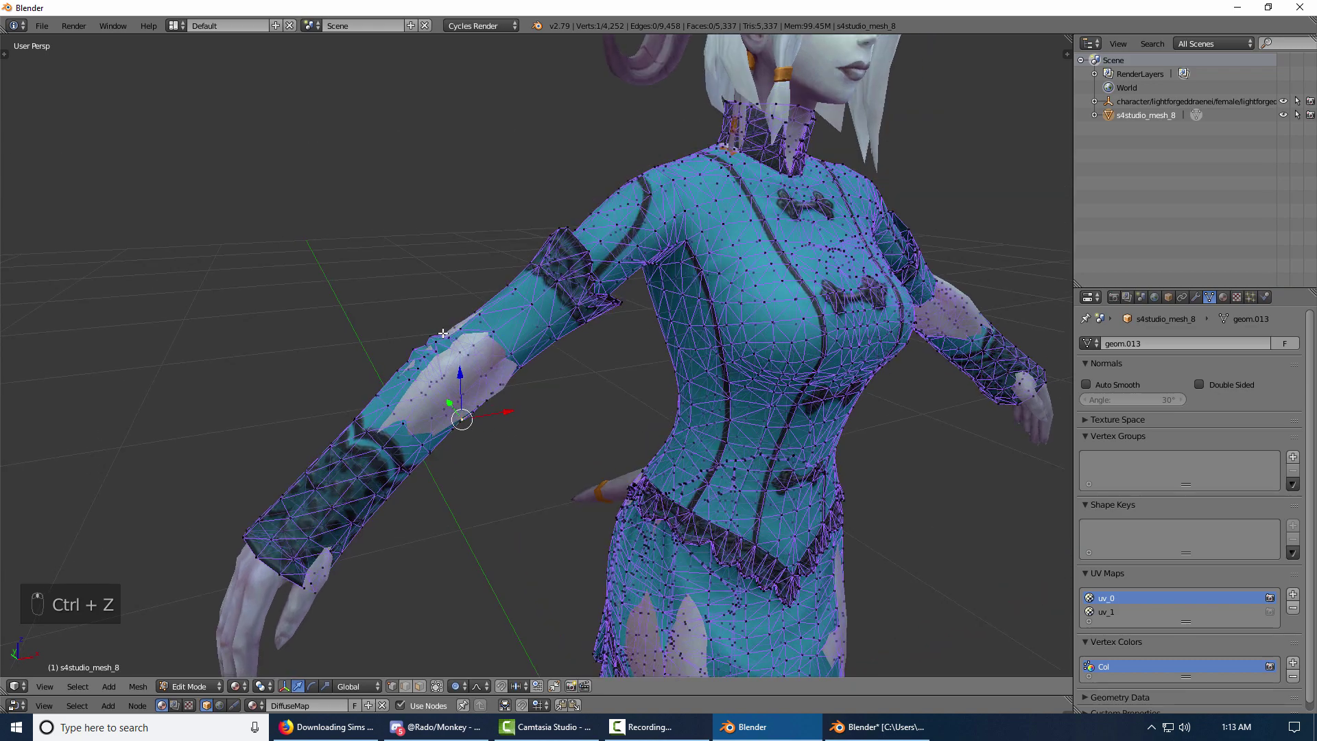
{"action": "middle_click_drag", "start_coordinate": [471, 382], "coordinate": [471, 416]}
{"action": "key", "text": "g"}
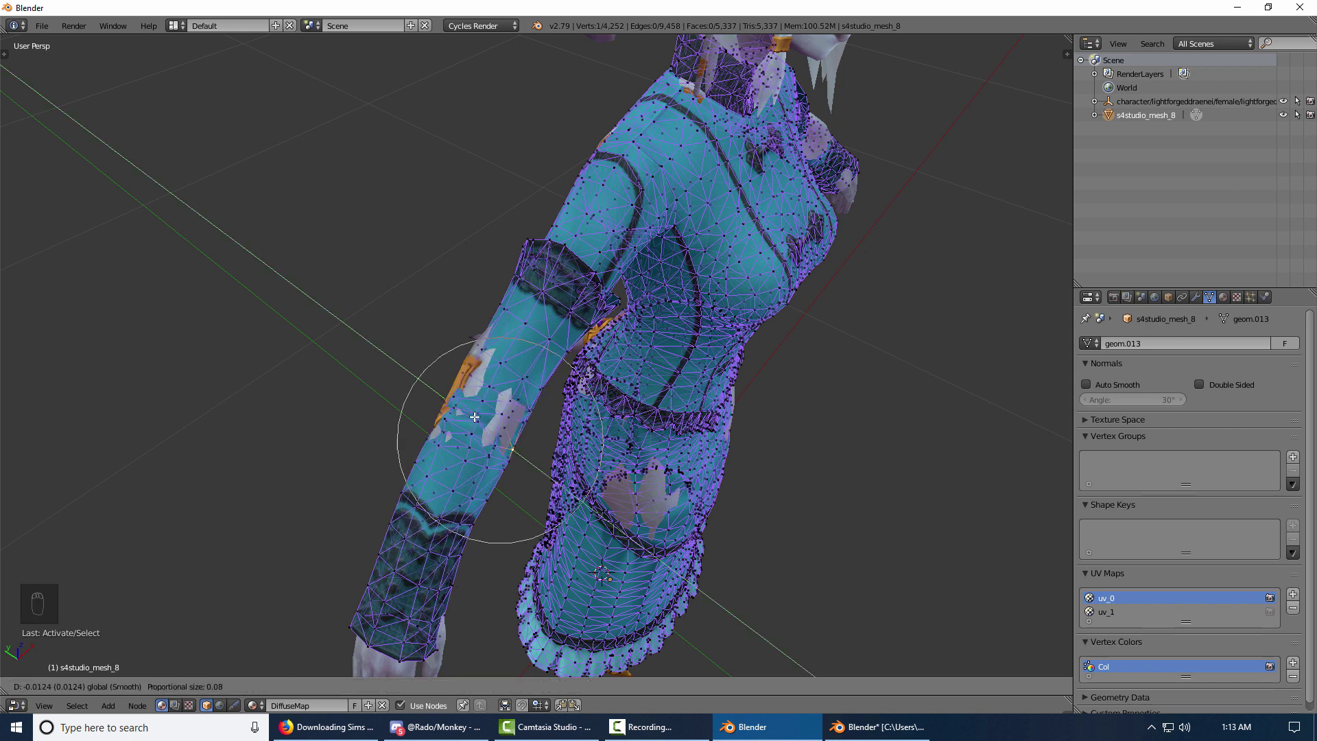
{"action": "scroll", "coordinate": [475, 417], "scroll_direction": "up", "scroll_amount": 1}
{"action": "left_click", "coordinate": [477, 418]}
{"action": "key", "text": "ctrl+z"}
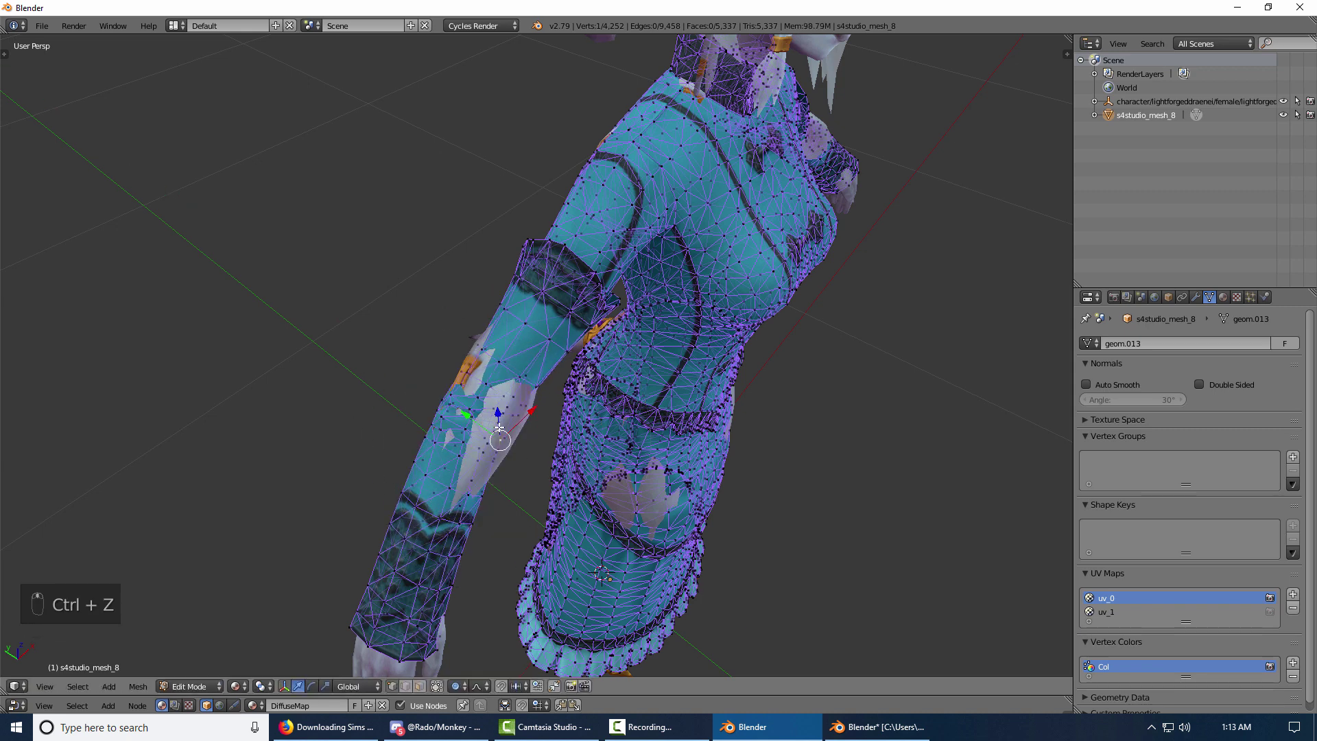
- Try moving the front forearm vertex outward without an axis constraint, using proportional sizes 0.07 and 0.08
{"action": "middle_click_drag", "start_coordinate": [477, 419], "coordinate": [513, 430]}
{"action": "key", "text": "g"}
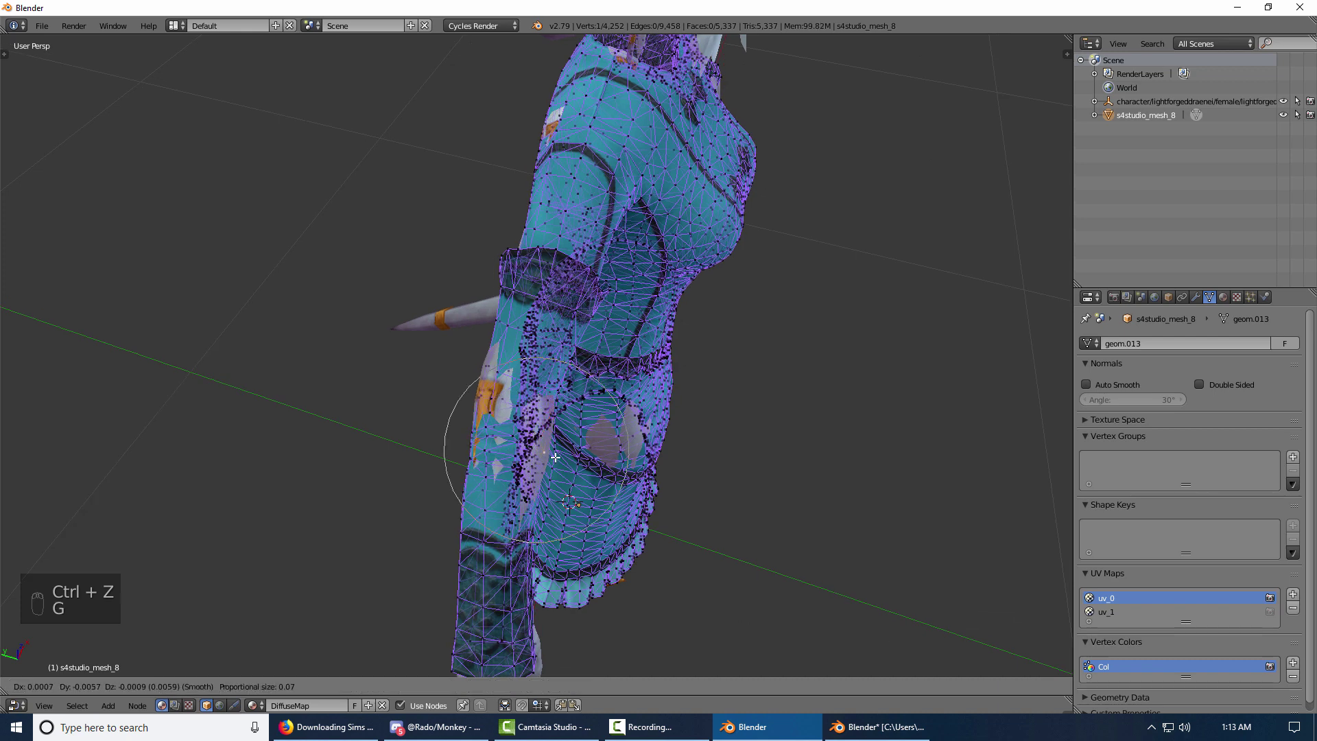
{"action": "left_click", "coordinate": [556, 456]}
{"action": "key", "text": "g"}
{"action": "scroll", "coordinate": [559, 458], "scroll_direction": "down", "scroll_amount": 4}
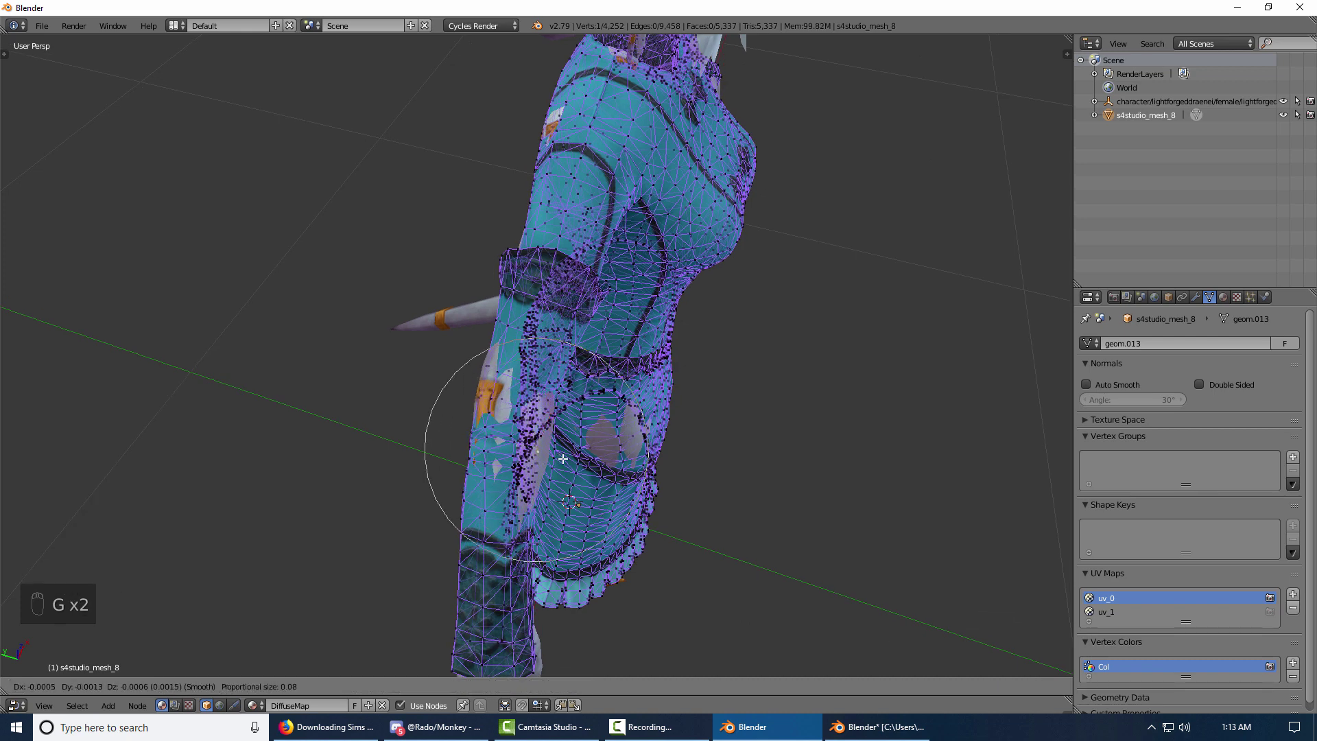
{"action": "left_click", "coordinate": [562, 458]}
- Add the opposite right-forearm vertex to the selection and scale the pair about 1.15 along Y with proportional size 0.10
{"action": "right_click", "coordinate": [469, 442], "text": "shift"}
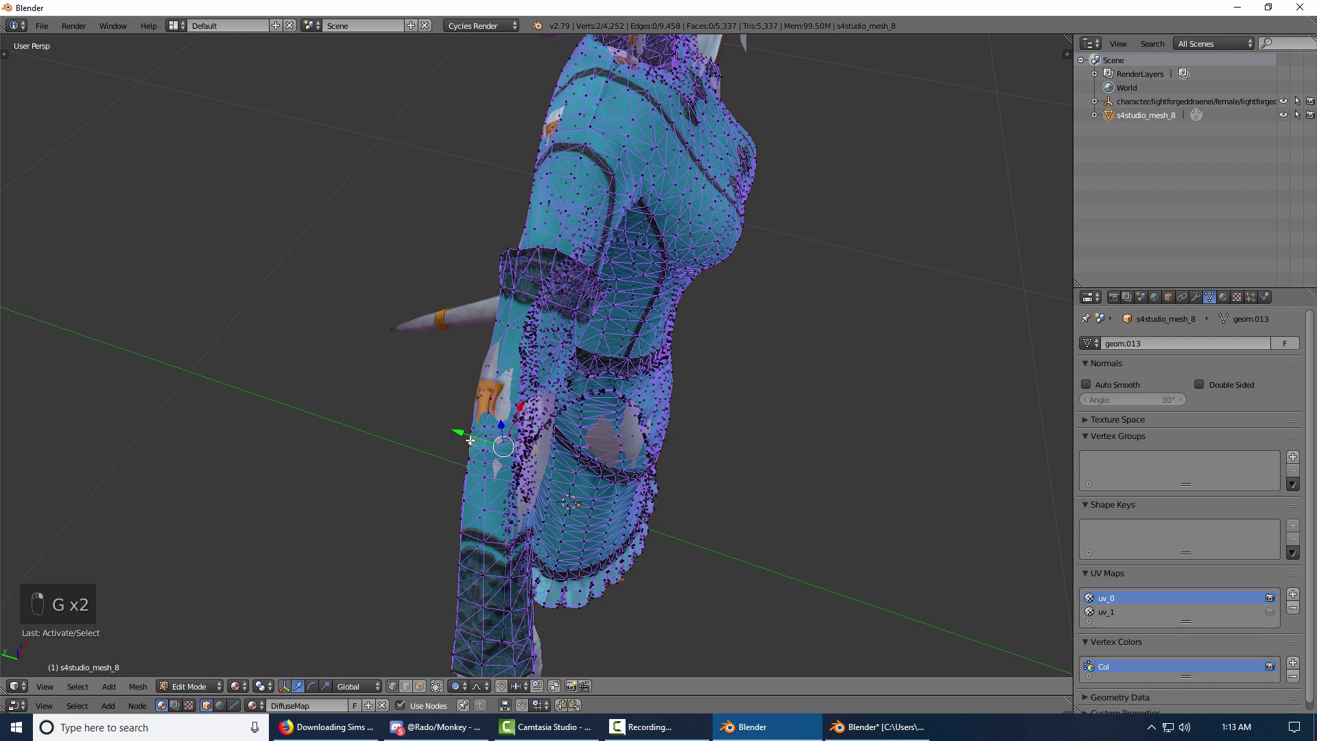
{"action": "key", "text": "s"}
{"action": "right_click", "coordinate": [577, 449]}
{"action": "key", "text": "s"}
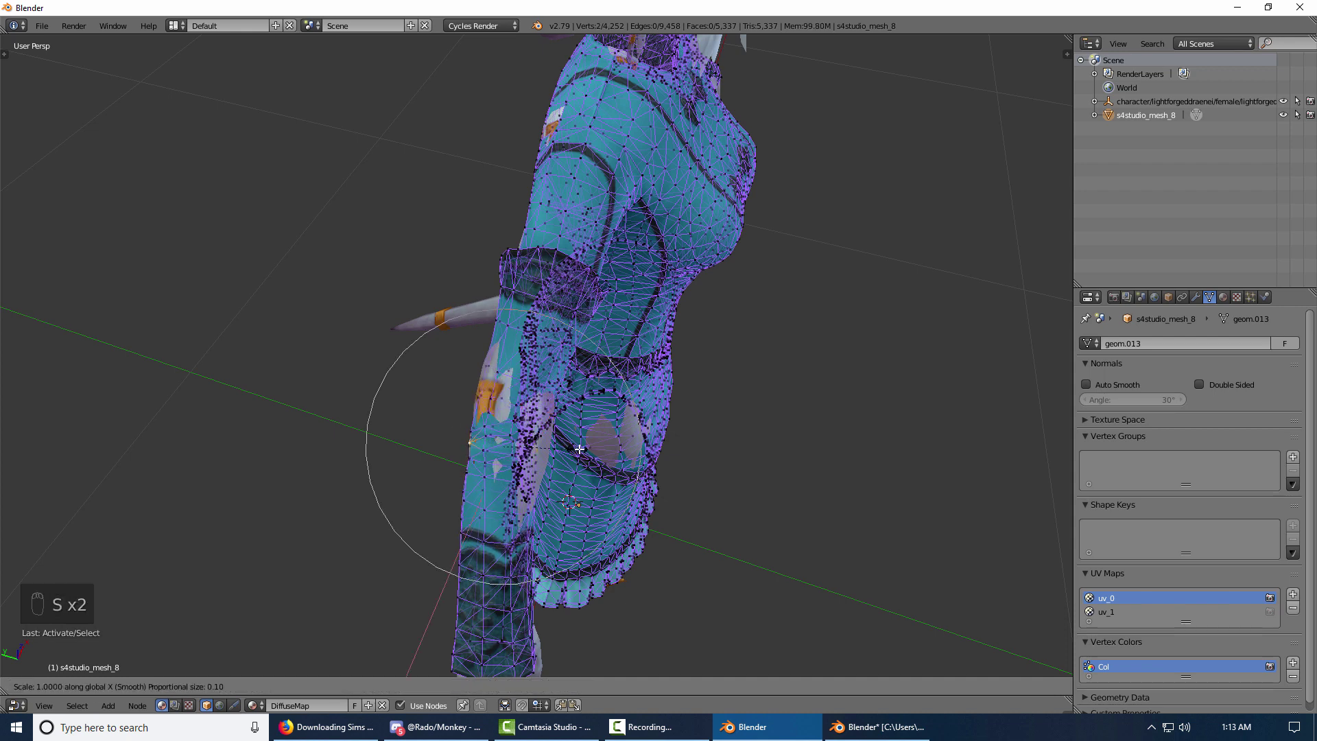
{"action": "right_click", "coordinate": [580, 449]}
{"action": "key", "text": "s"}
{"action": "middle_click", "coordinate": [581, 449]}
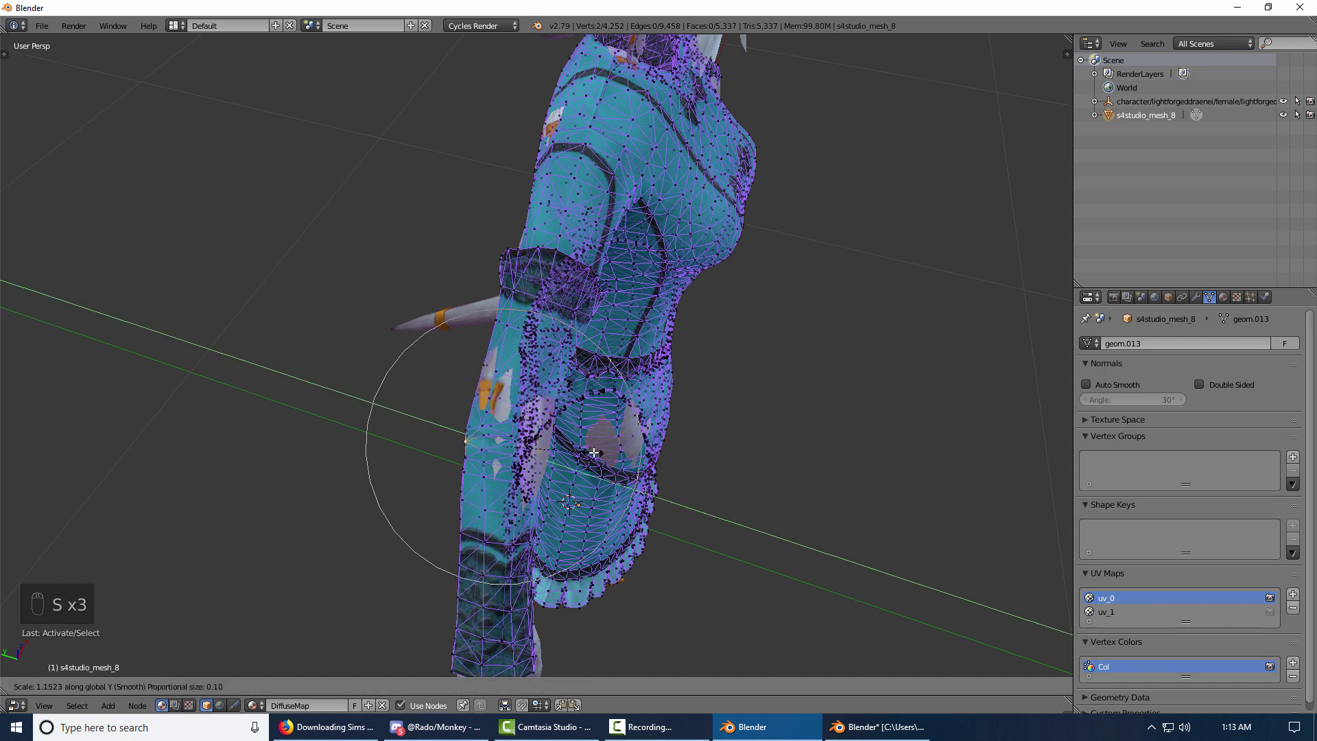
{"action": "left_click", "coordinate": [543, 453]}
- Shift the right forearm vertex pair about -0.002 along Y with proportional size 0.10 and return to Object Mode
{"action": "key", "text": "g"}
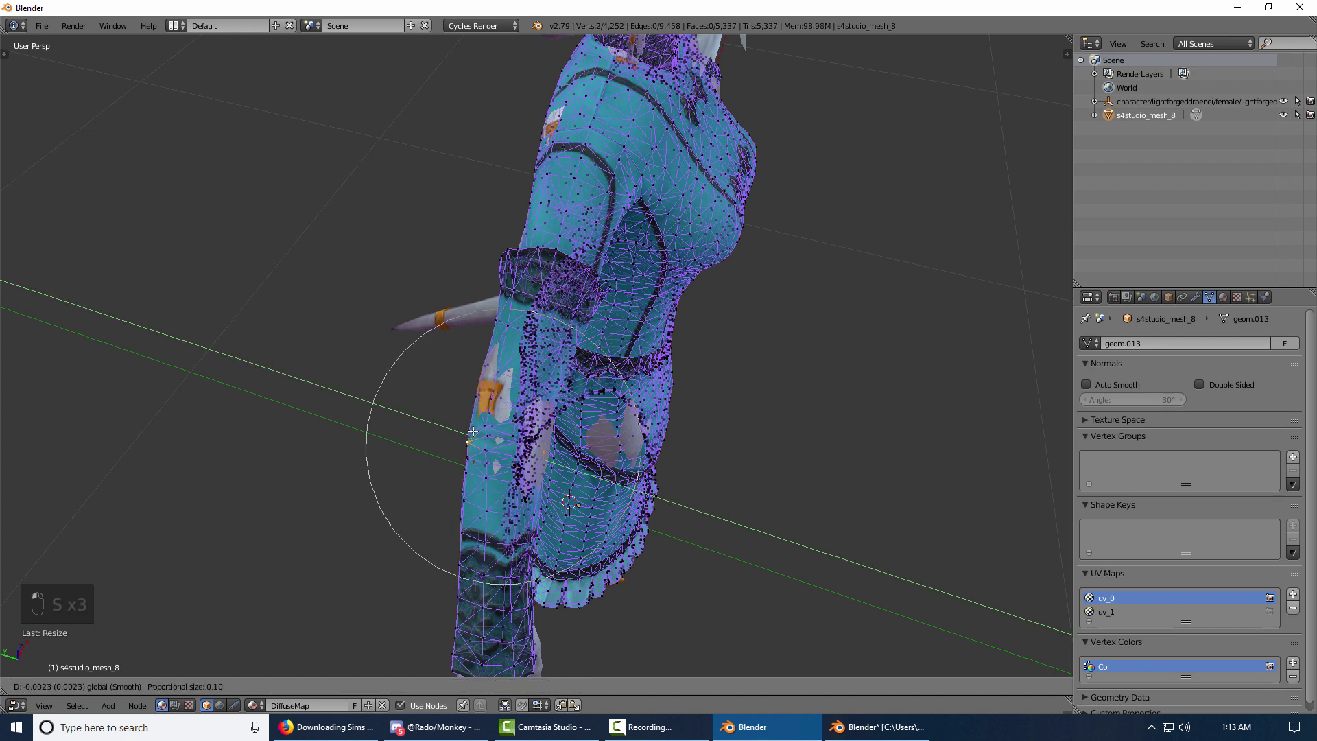
{"action": "middle_click", "coordinate": [476, 432]}
{"action": "left_click", "coordinate": [474, 432]}
{"action": "key", "text": "Tab"}
{"action": "middle_click_drag", "start_coordinate": [773, 461], "coordinate": [644, 396]}
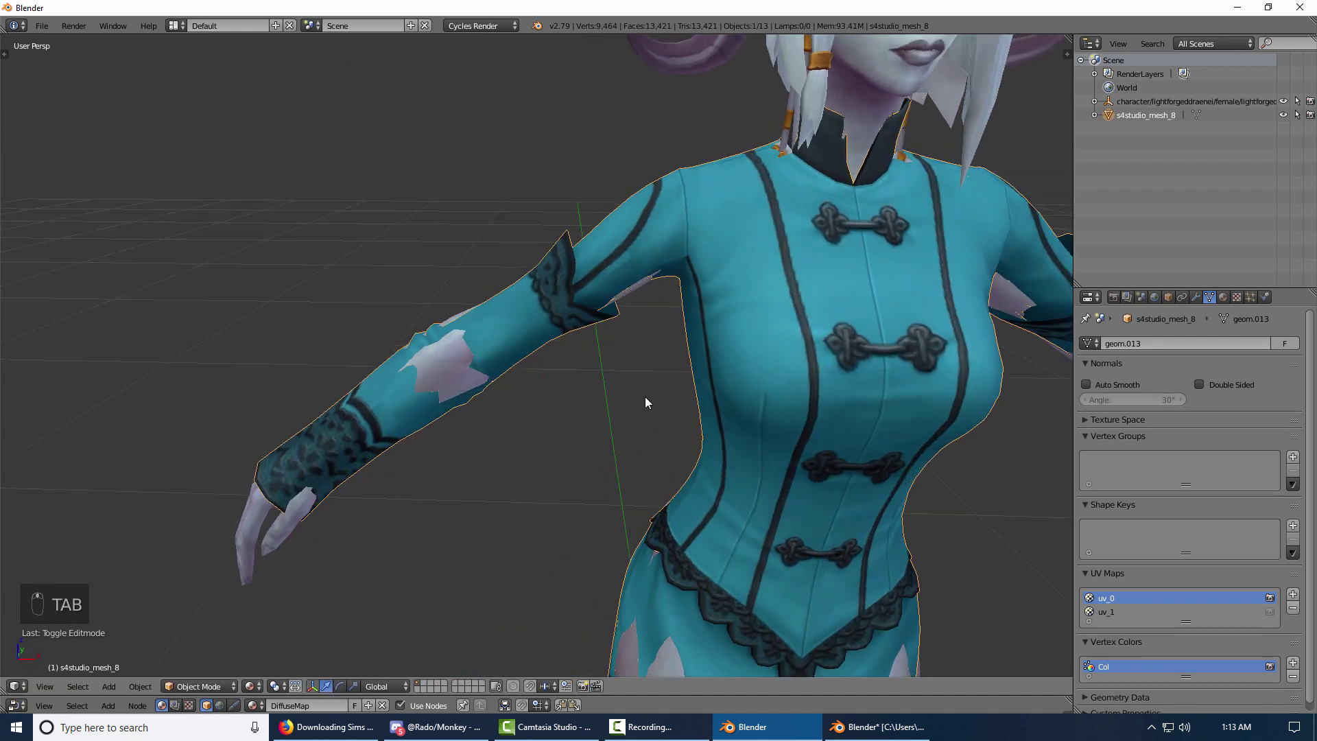
- Select the right cuff's wrist edge loop, move it about 0.015 up the arm with proportional size 0.10, and deselect it
{"action": "scroll", "coordinate": [645, 396], "scroll_direction": "down", "scroll_amount": 3}
{"action": "middle_click_drag", "start_coordinate": [491, 399], "coordinate": [311, 417]}
{"action": "scroll", "coordinate": [396, 505], "scroll_direction": "up", "scroll_amount": 4}
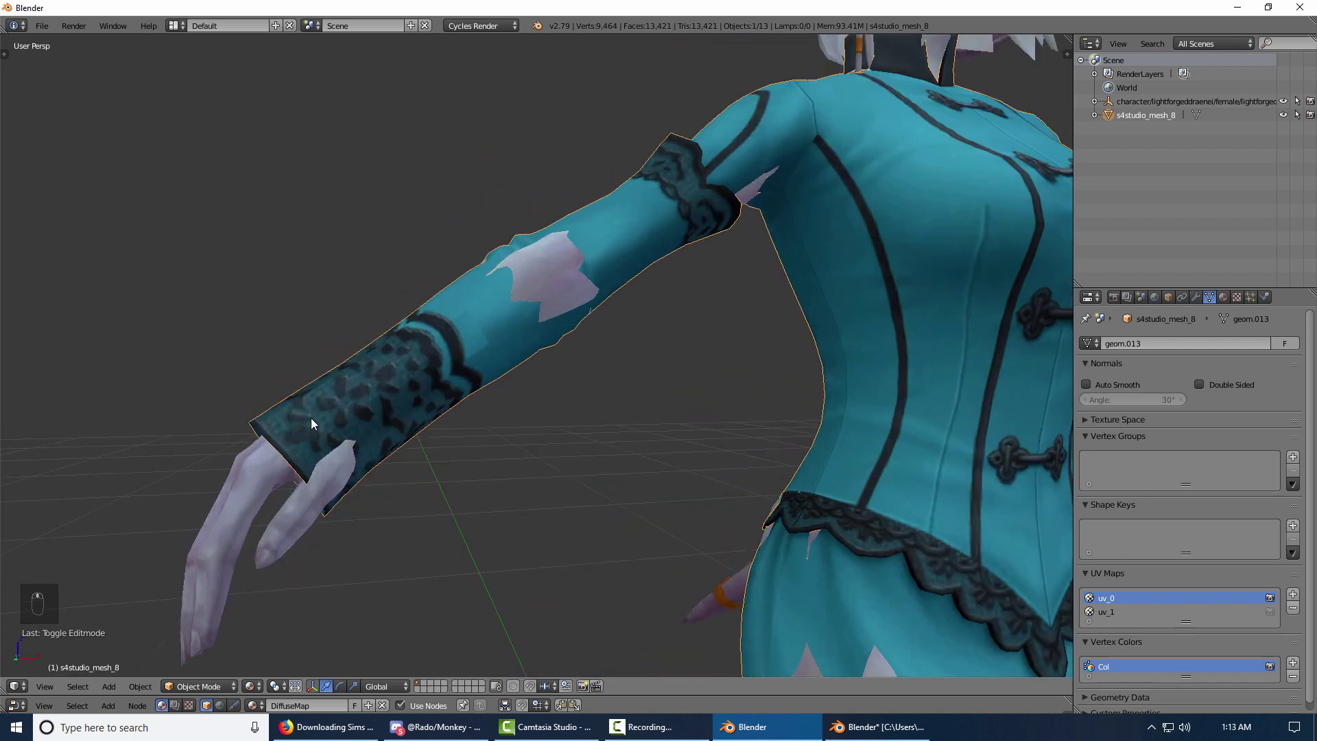
{"action": "key", "text": "Tab"}
{"action": "right_click", "coordinate": [282, 459]}
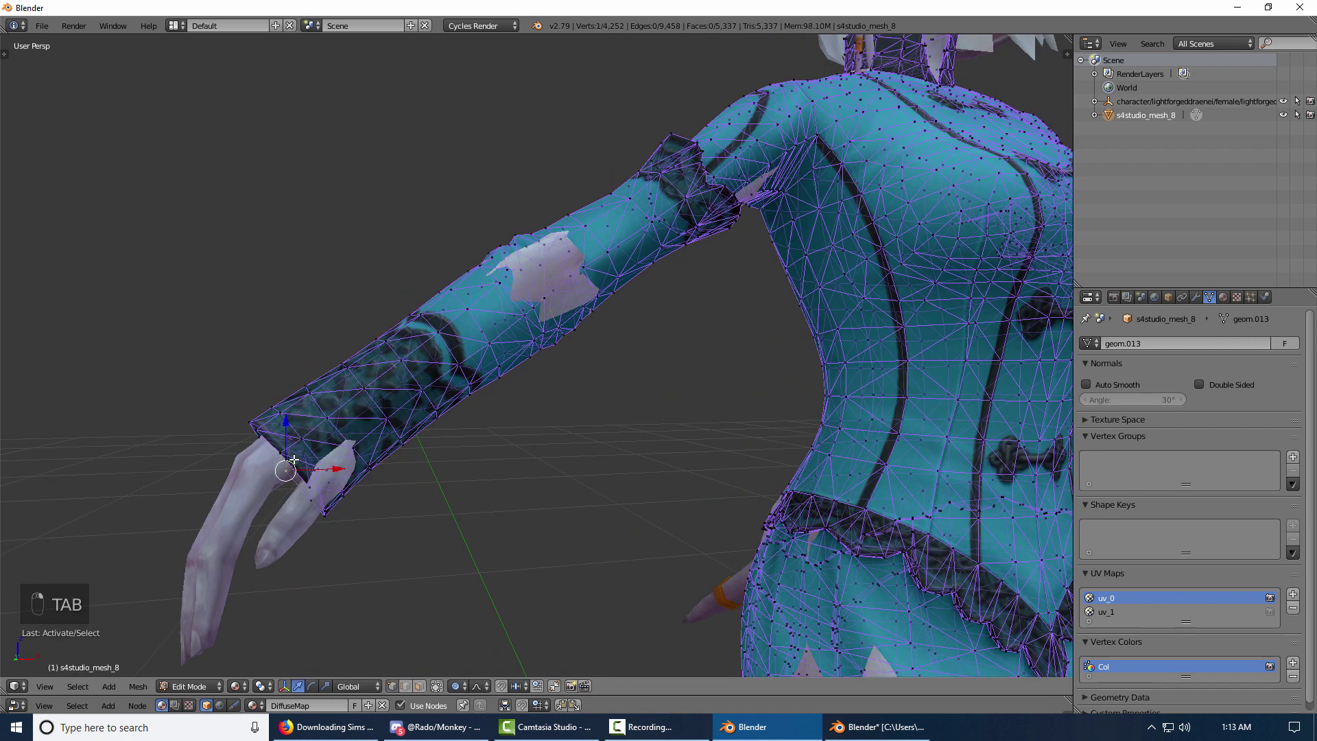
{"action": "mouse_move", "coordinate": [285, 459]}
{"action": "middle_mouse_down"}
{"action": "mouse_move", "coordinate": [301, 473]}
{"action": "mouse_move", "coordinate": [255, 476]}
{"action": "mouse_move", "coordinate": [279, 467]}
{"action": "middle_mouse_up"}
{"action": "right_click", "coordinate": [302, 473], "text": "alt"}
{"action": "key", "text": "g"}
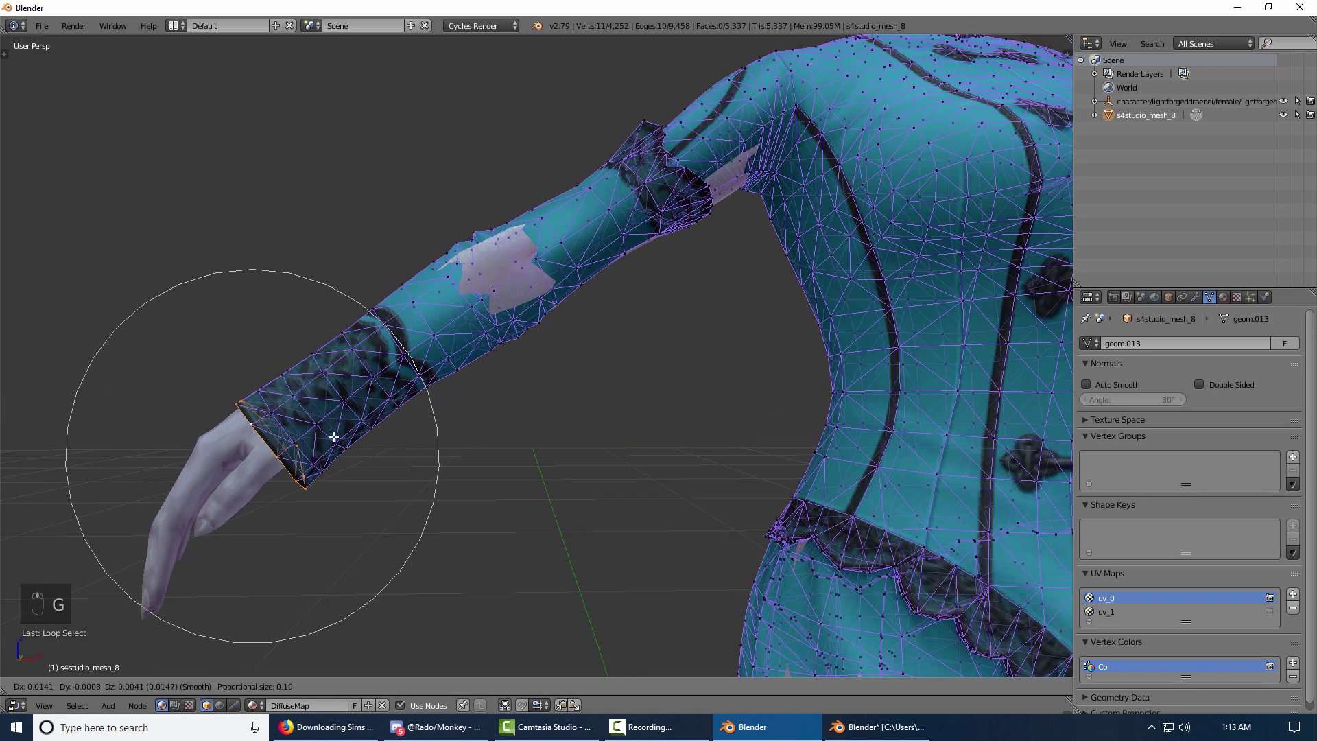
{"action": "left_click", "coordinate": [412, 439]}
{"action": "key", "text": "a"}
{"action": "scroll", "coordinate": [452, 446], "scroll_direction": "down", "scroll_amount": 3}
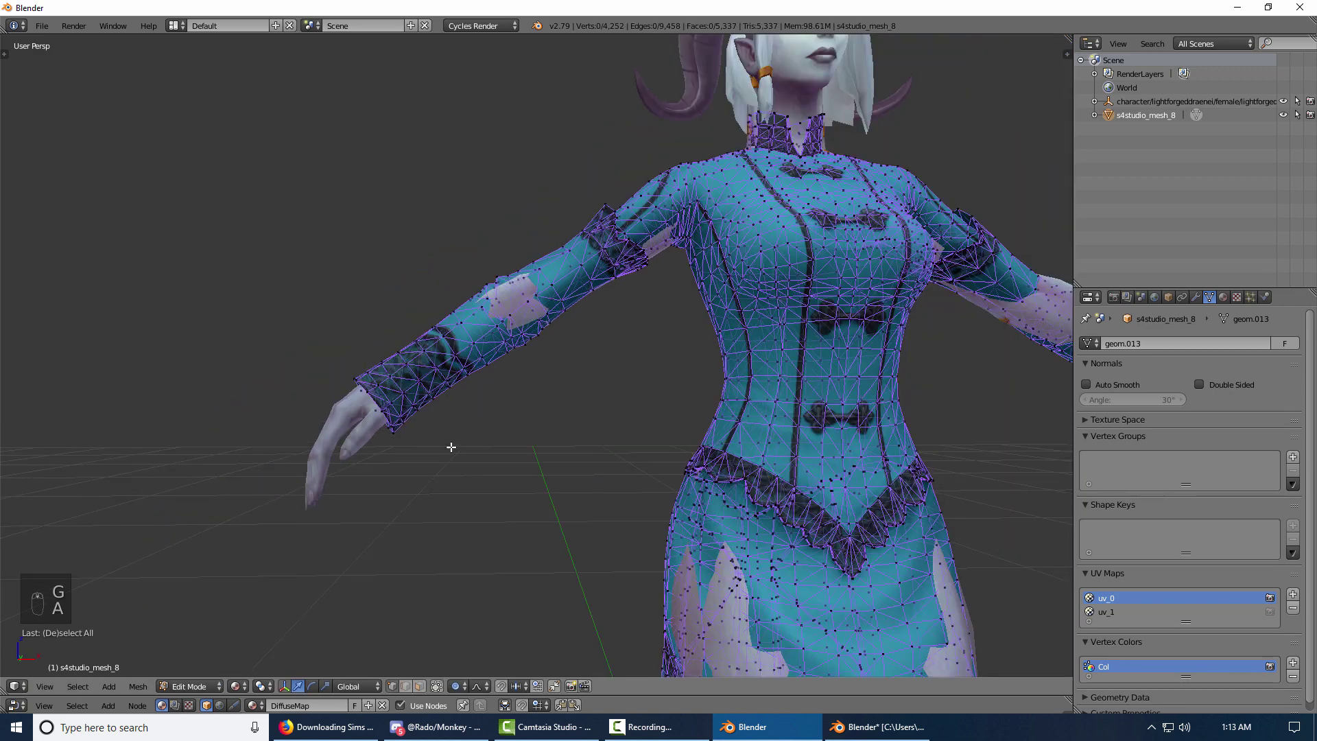
- Select the left cuff's wrist edge and move it to fit the wrist with proportional editing
{"action": "middle_click_drag", "start_coordinate": [479, 404], "coordinate": [583, 381]}
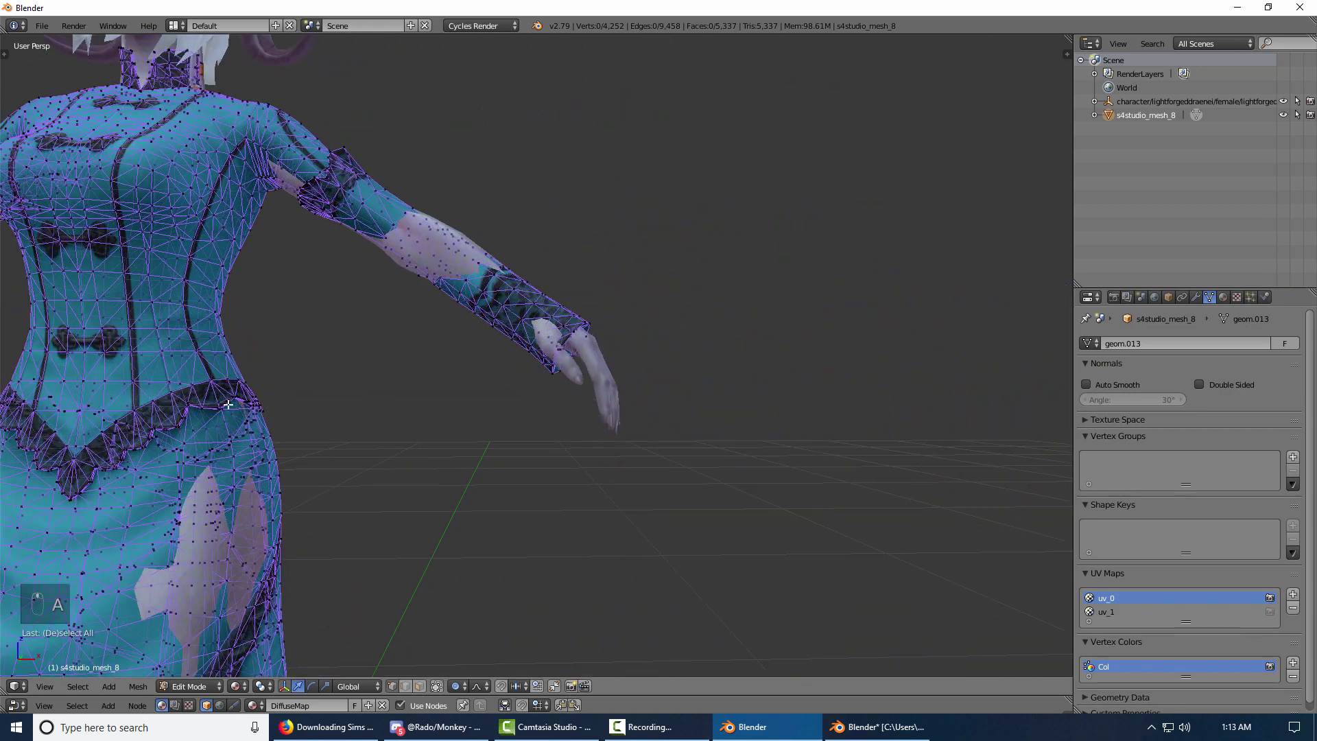
{"action": "scroll", "coordinate": [588, 380], "scroll_direction": "up", "scroll_amount": 3}
{"action": "right_click", "coordinate": [584, 333], "text": "alt"}
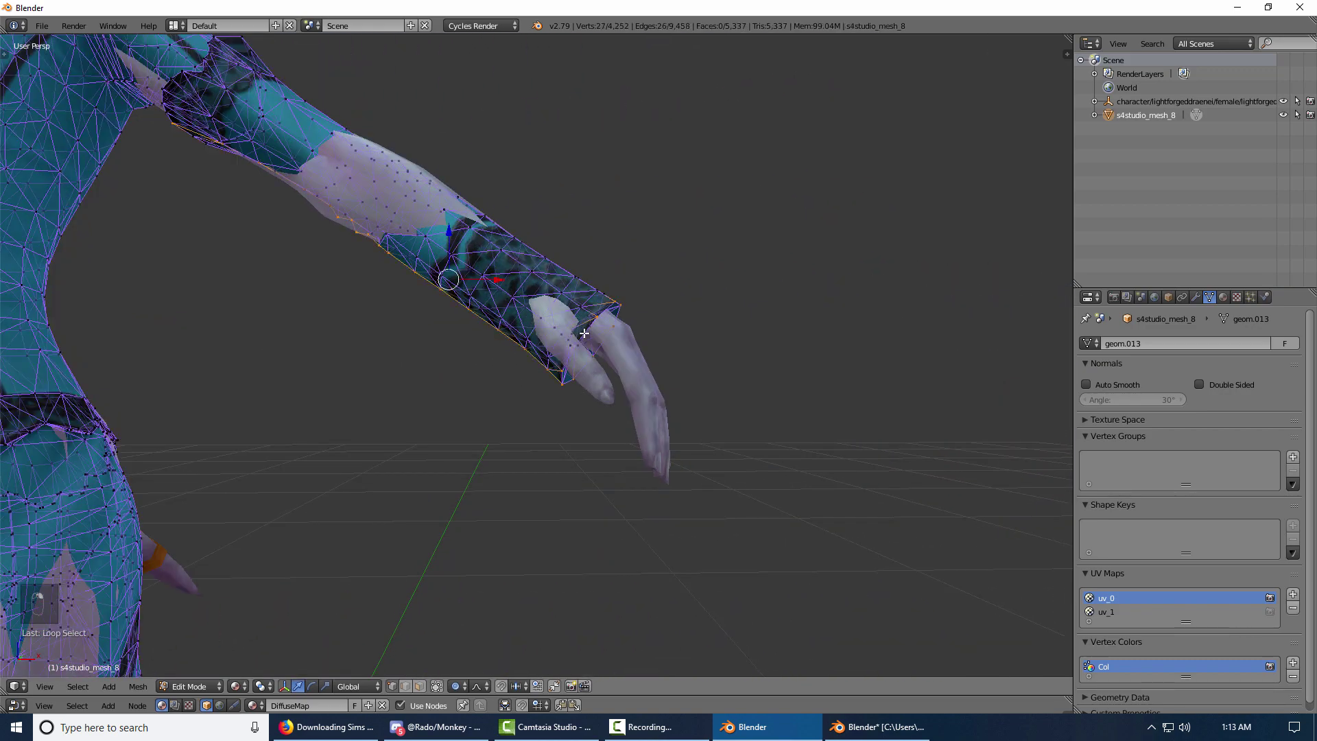
{"action": "middle_click_drag", "start_coordinate": [583, 334], "coordinate": [609, 409]}
{"action": "key", "text": "g"}
{"action": "left_click", "coordinate": [606, 337]}
- Select two opposite vertices on the left forearm and scale them about 1.24 along Y with proportional size 0.10
{"action": "middle_click_drag", "start_coordinate": [292, 477], "coordinate": [575, 458]}
{"action": "right_click", "coordinate": [561, 397]}
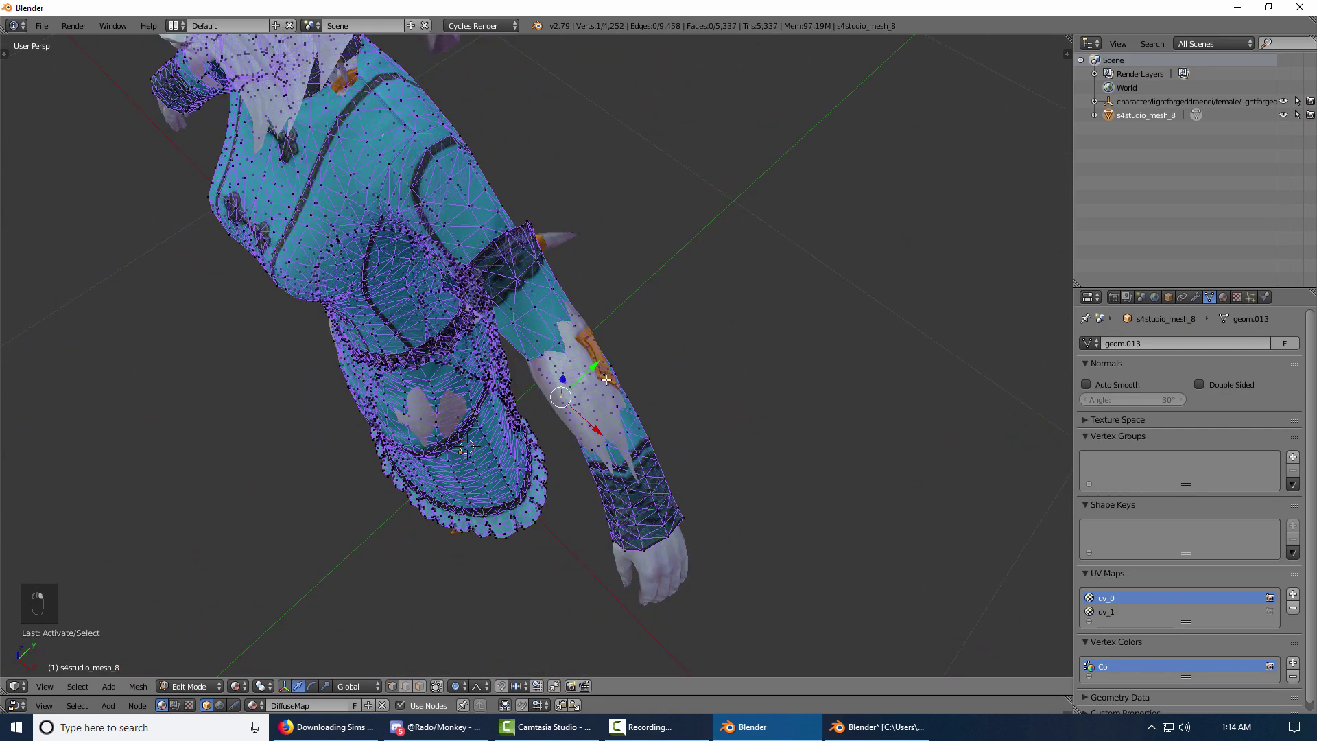
{"action": "key", "text": "s"}
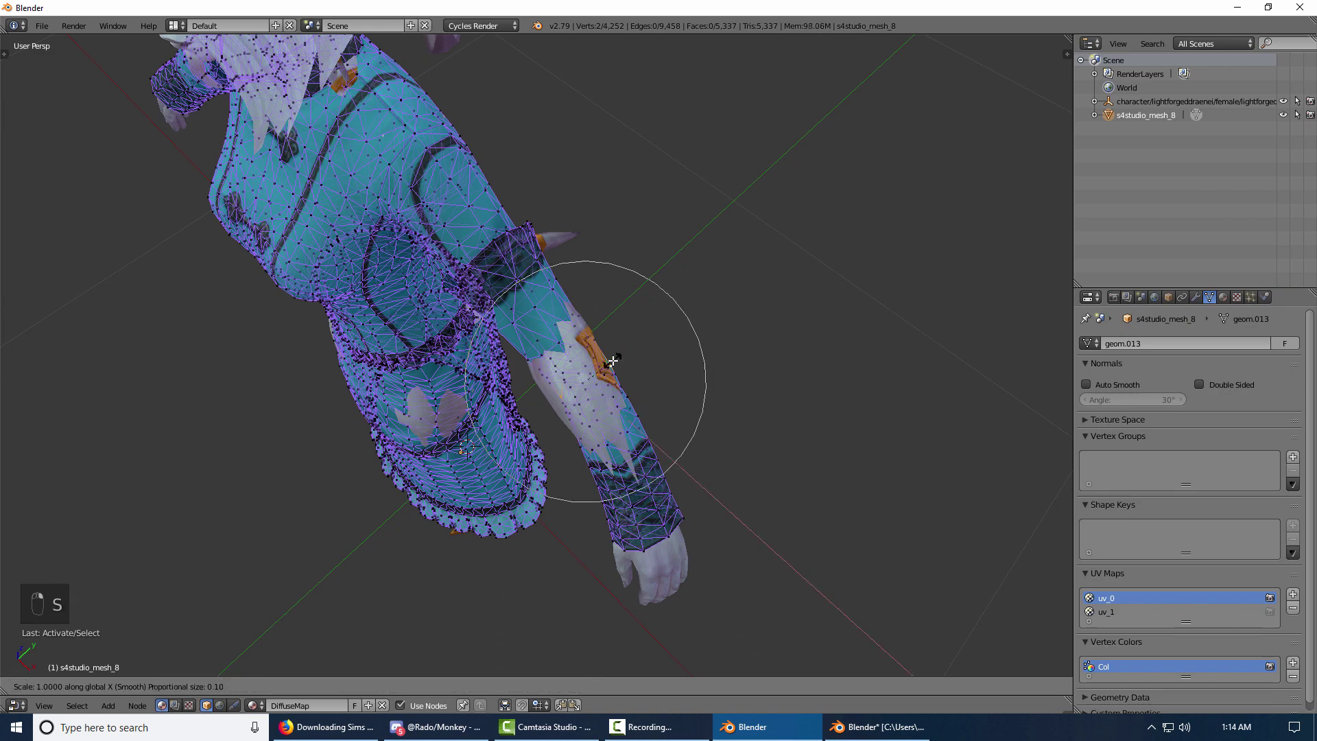
{"action": "key", "text": "s"}
{"action": "key", "text": "y"}
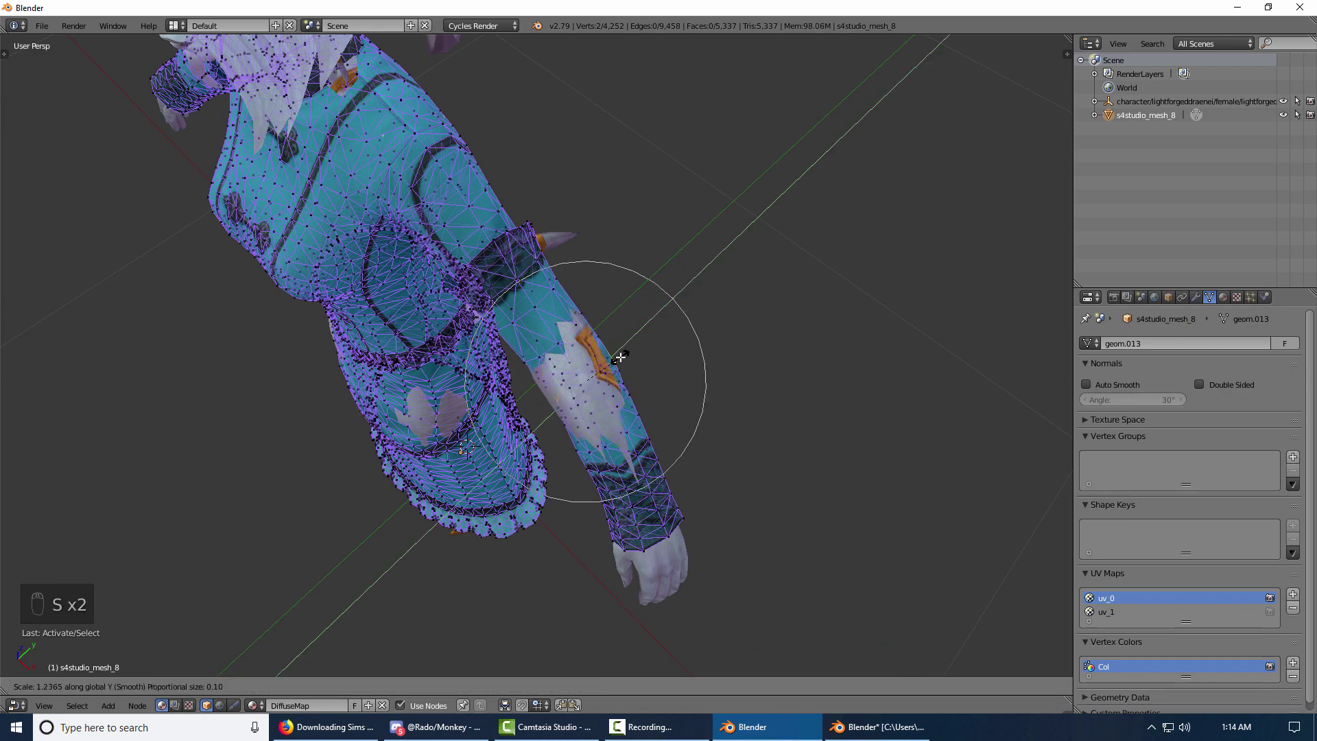
{"action": "left_click", "coordinate": [620, 357]}
- Move the left forearm's upper vertex about 0.01 up and outward with proportional size 0.09, and its underside vertex about 0.006 downward with size 0.08
{"action": "middle_click_drag", "start_coordinate": [430, 538], "coordinate": [544, 438]}
{"action": "scroll", "coordinate": [544, 429], "scroll_direction": "up", "scroll_amount": 4}
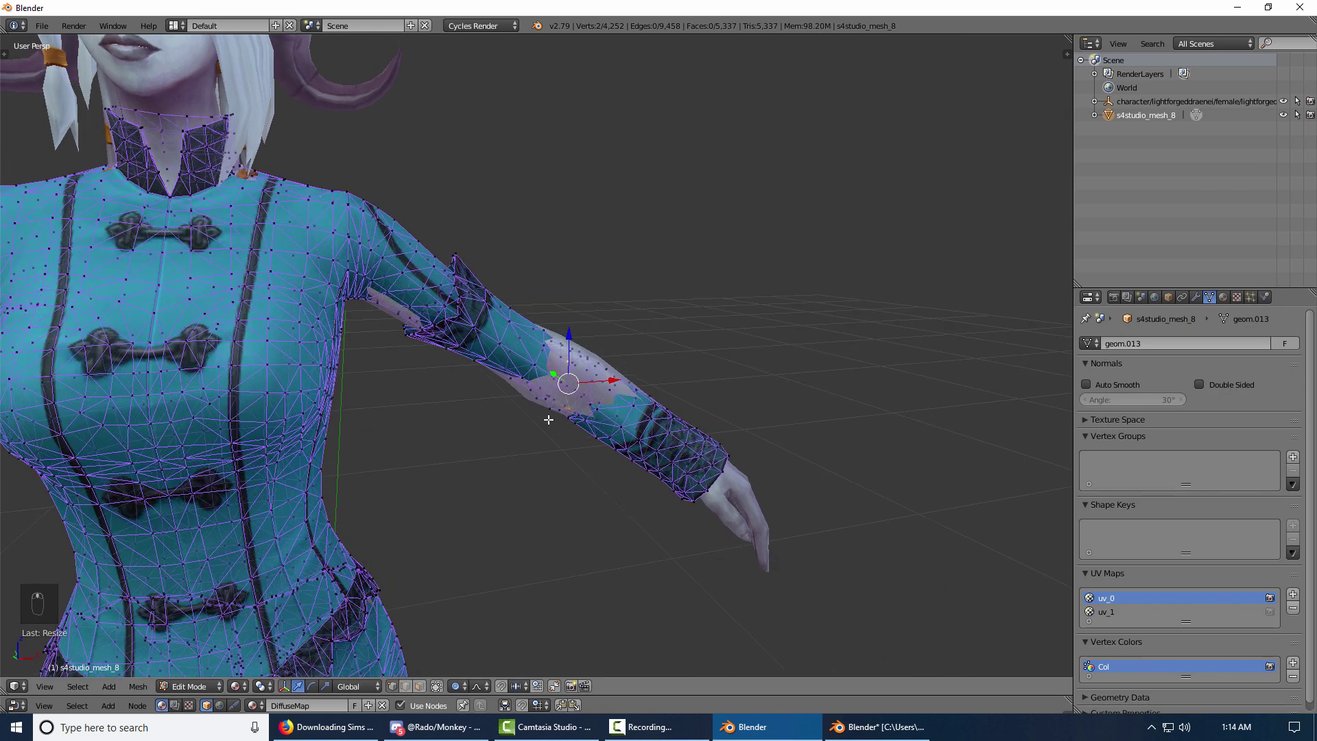
{"action": "right_click", "coordinate": [602, 363]}
{"action": "key", "text": "g"}
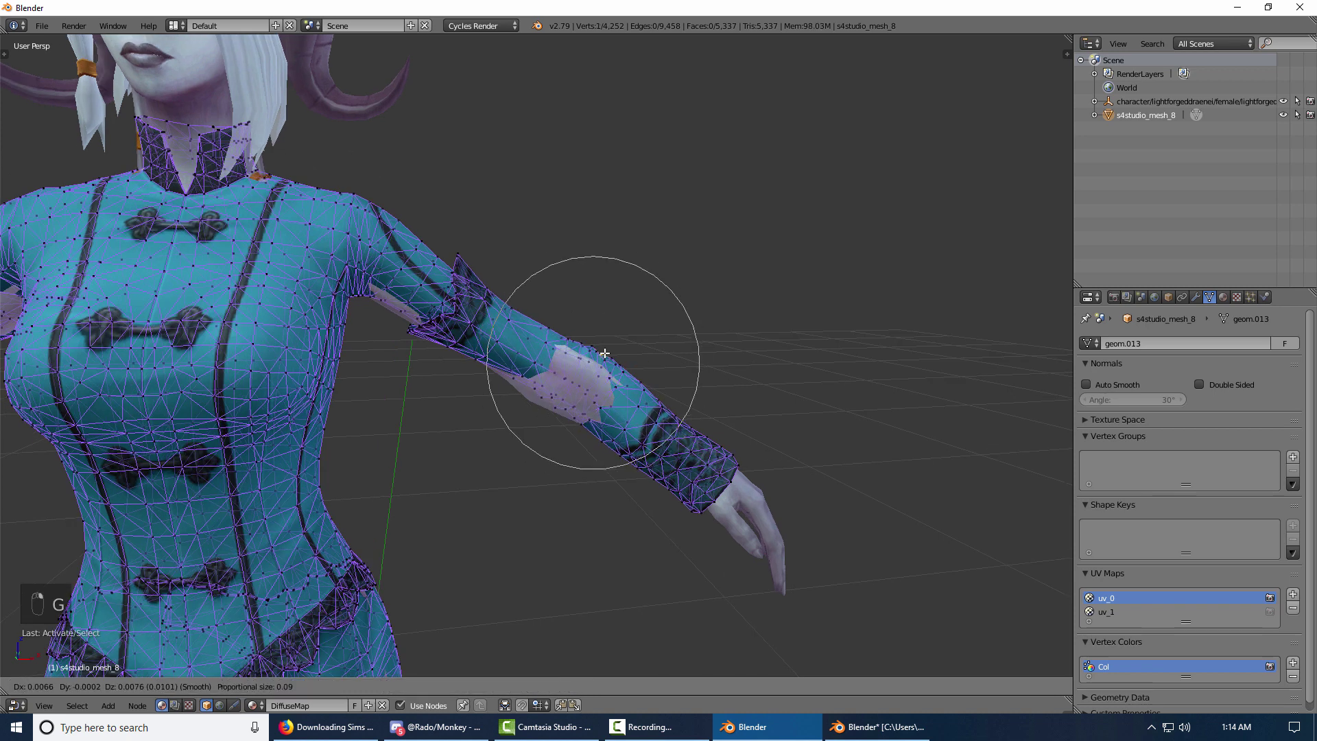
{"action": "left_click", "coordinate": [601, 356]}
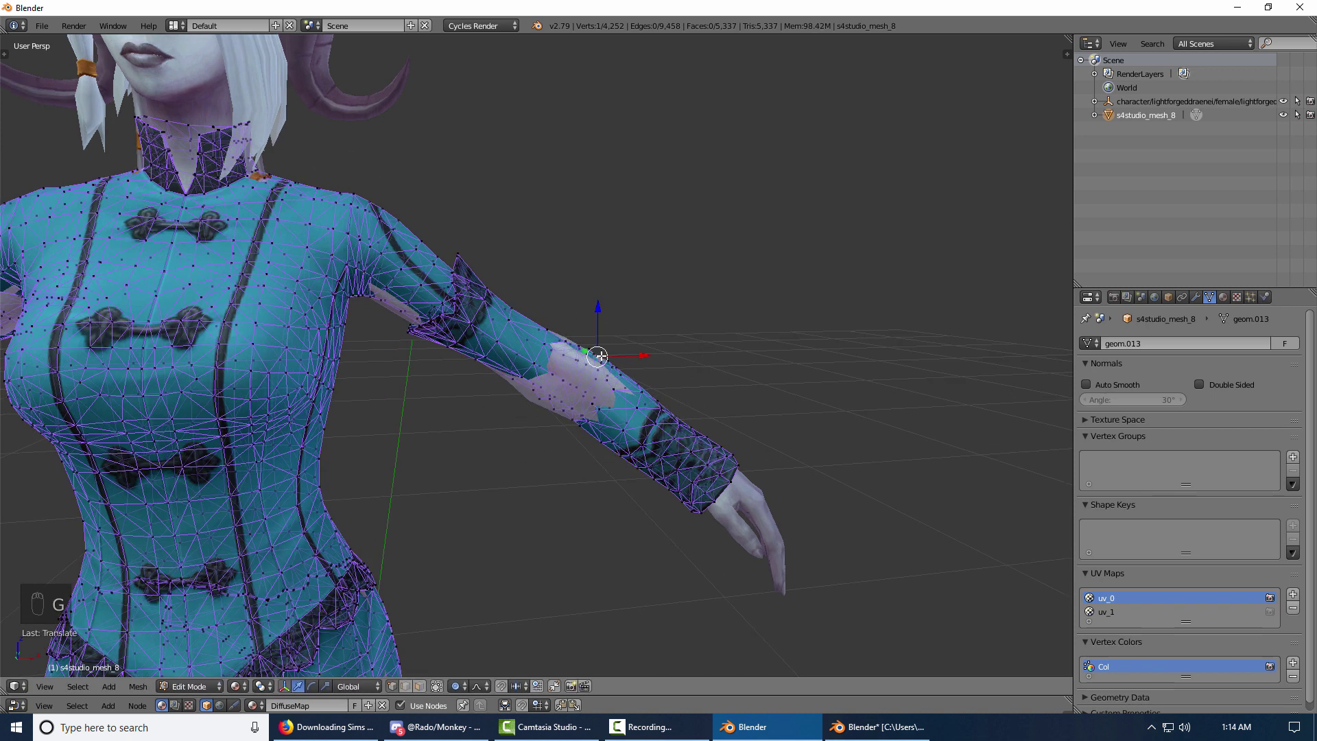
{"action": "right_click", "coordinate": [548, 417]}
{"action": "key", "text": "g"}
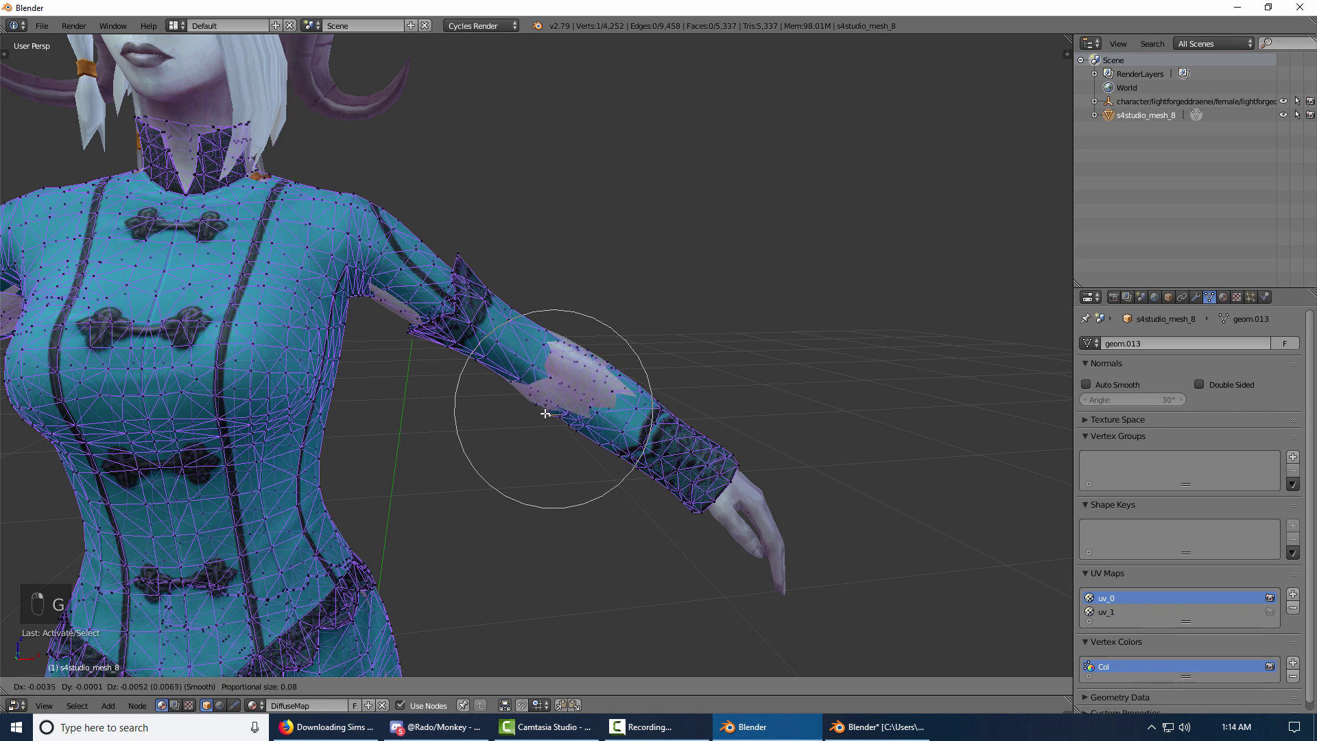
{"action": "left_click", "coordinate": [548, 414]}
- Return to Object Mode, deselect everything and examine the fit of the whole dress from the front
{"action": "key", "text": "Tab"}
{"action": "scroll", "coordinate": [447, 473], "scroll_direction": "down", "scroll_amount": 5}
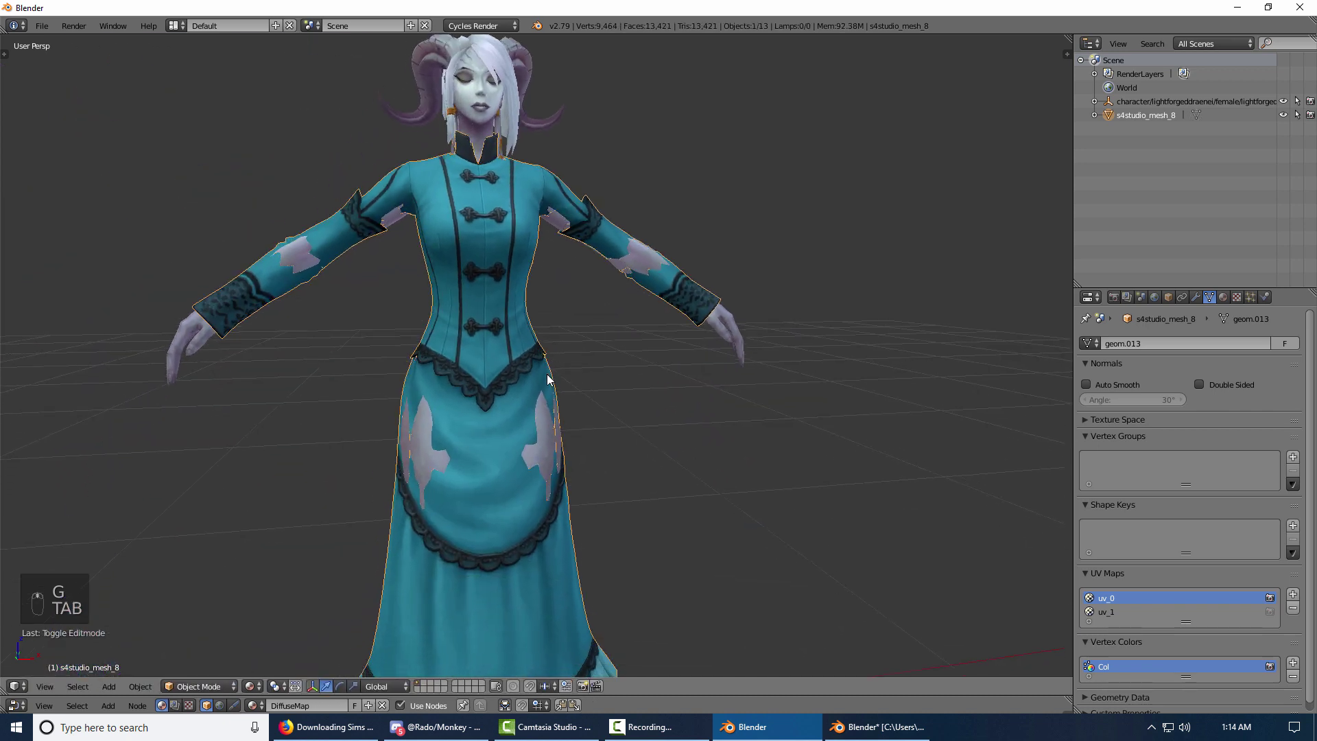
{"action": "key", "text": "a"}
{"action": "key", "text": "a"}
{"action": "key", "text": "KP_1"}
{"action": "scroll", "coordinate": [546, 373], "scroll_direction": "down", "scroll_amount": 3}
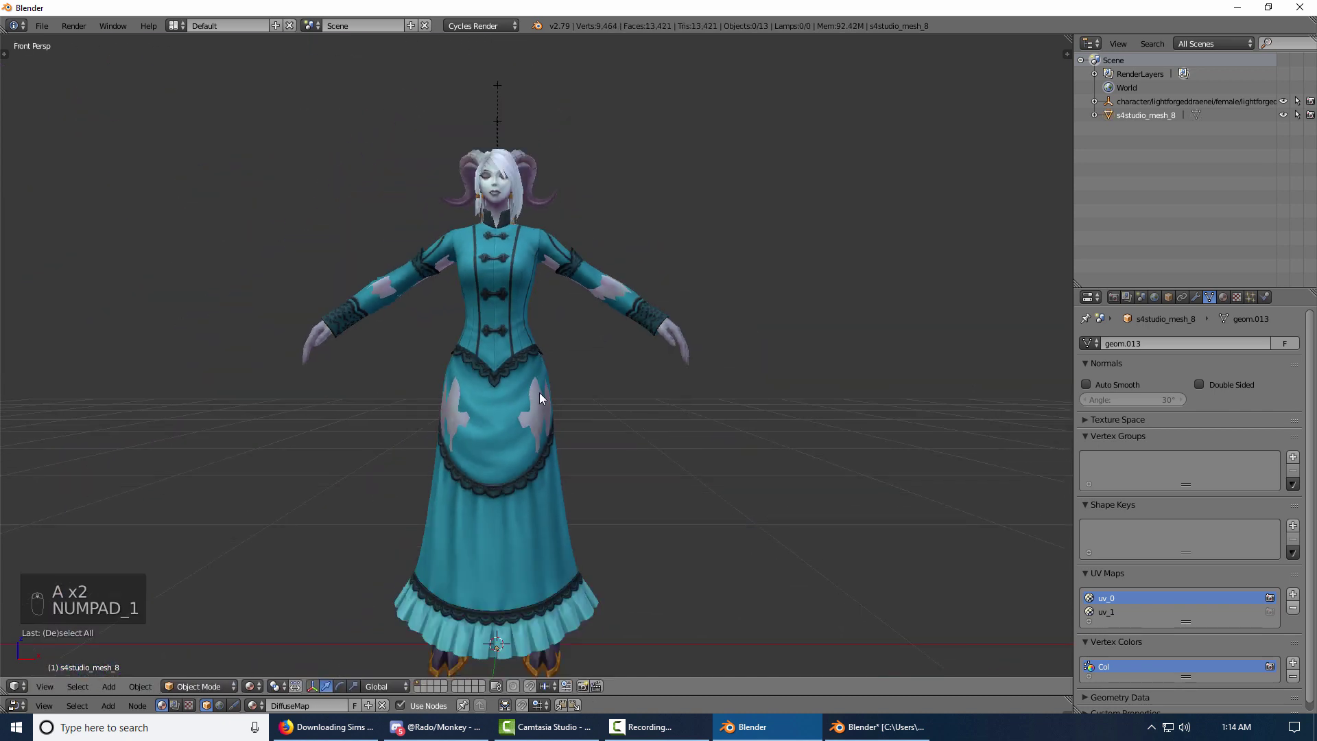
{"action": "mouse_move", "coordinate": [539, 392]}
{"action": "middle_mouse_down"}
{"action": "mouse_move", "coordinate": [458, 410]}
{"action": "mouse_move", "coordinate": [546, 410]}
{"action": "middle_mouse_up"}
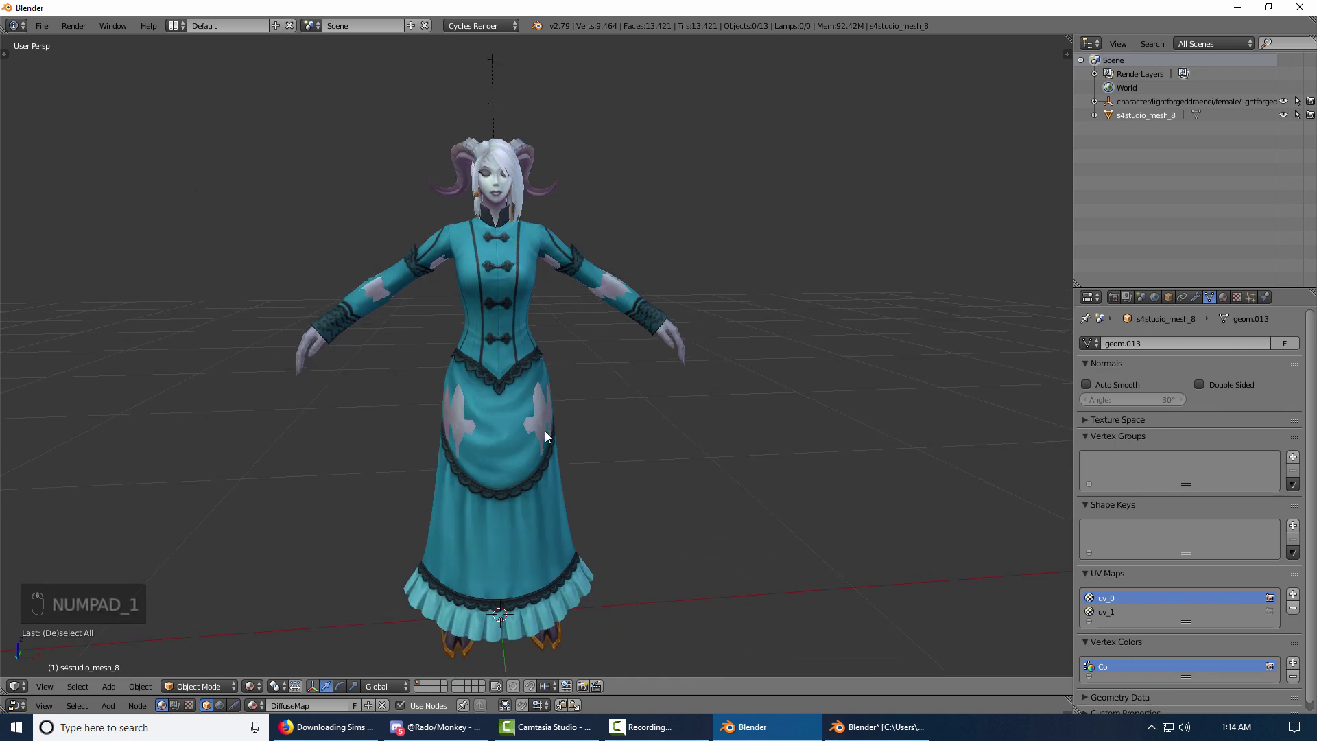
- Add a Data Transfer modifier to the dress with the draenei body mesh as its source object
{"action": "right_click", "coordinate": [587, 263]}
{"action": "left_click", "coordinate": [1196, 296]}
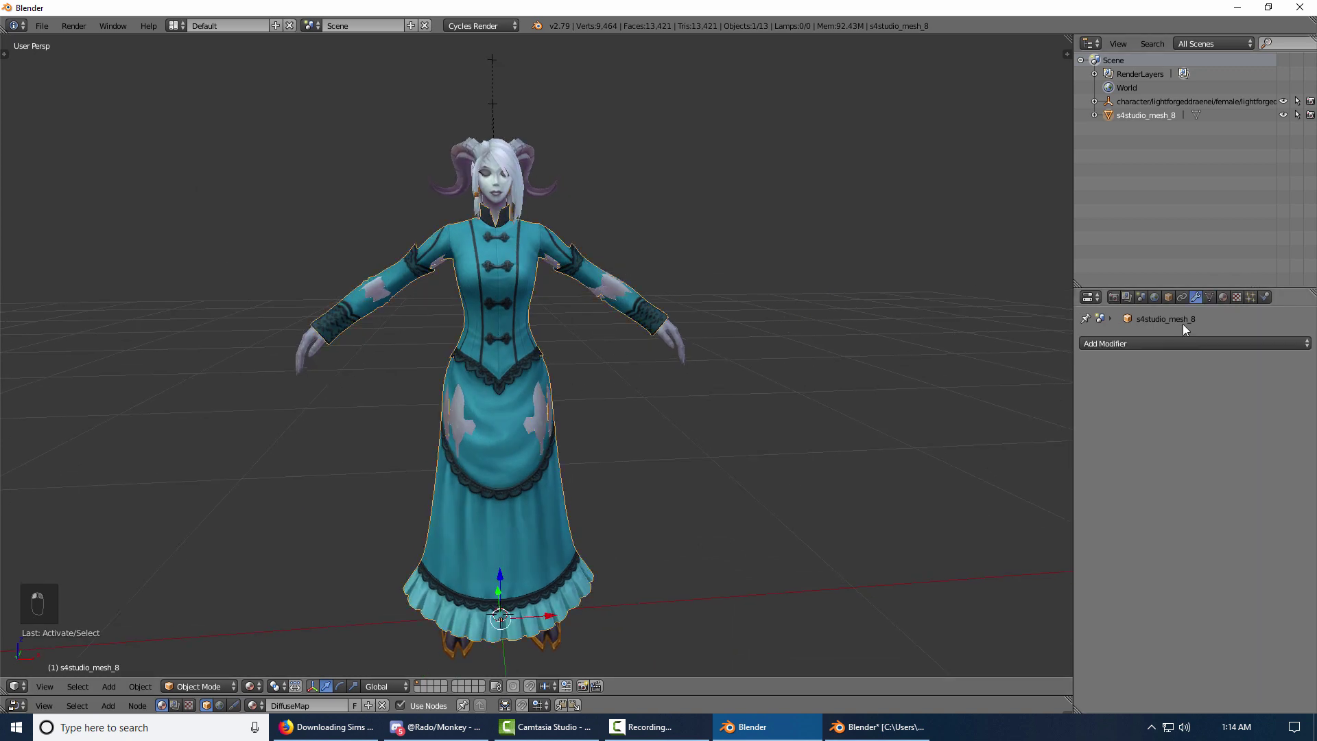
{"action": "left_click", "coordinate": [1168, 342]}
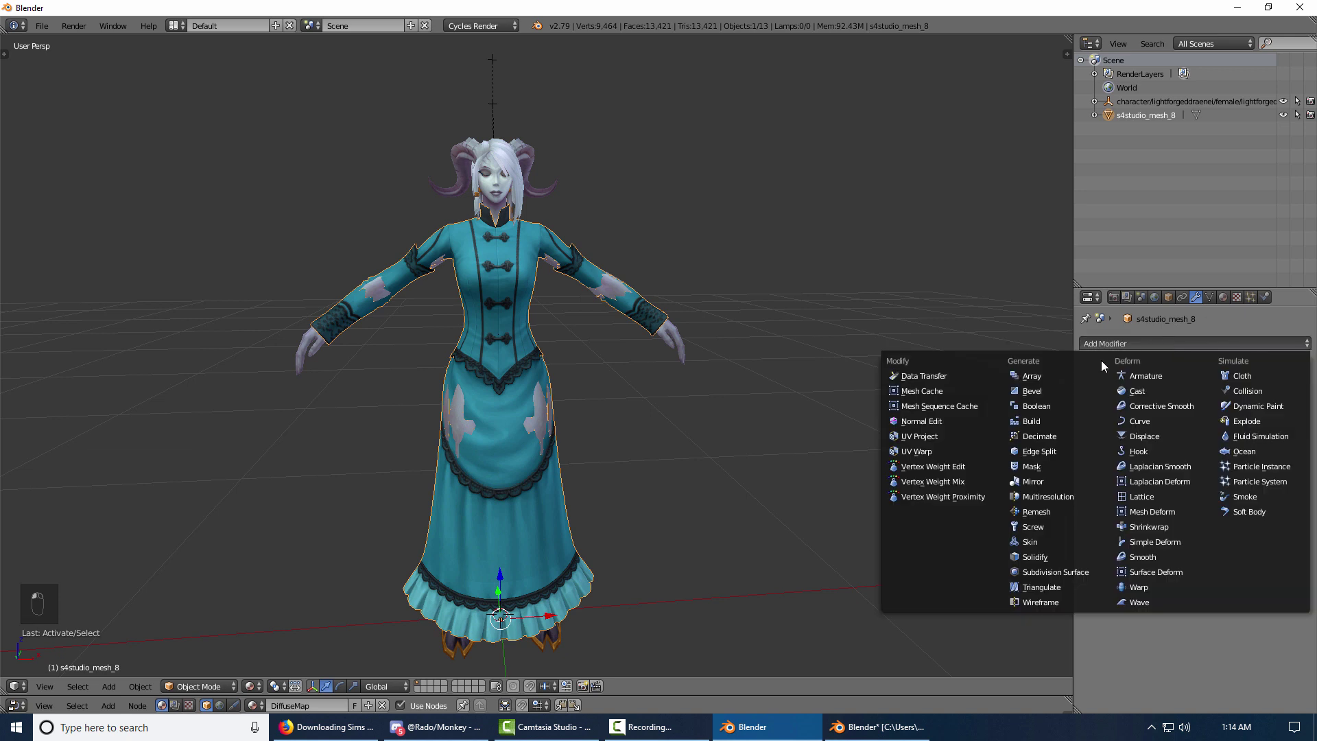
{"action": "left_click", "coordinate": [950, 374]}
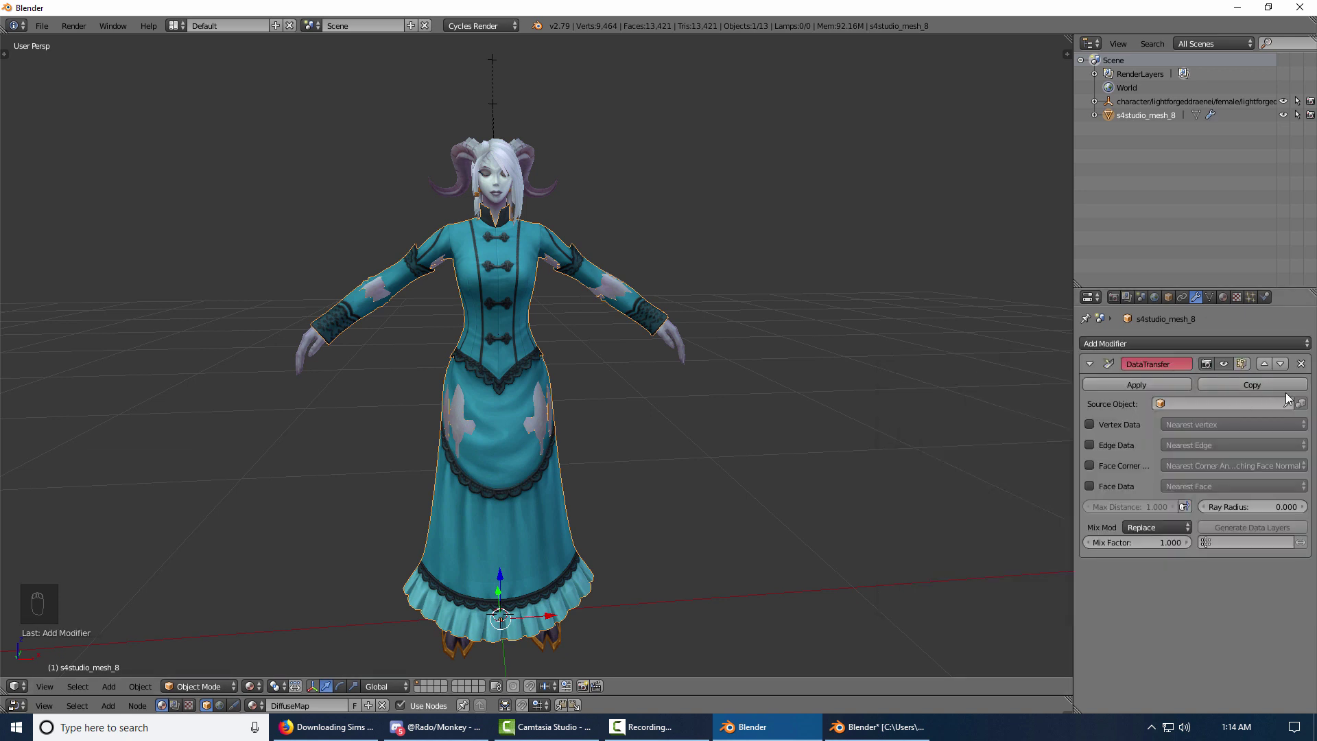
{"action": "left_click", "coordinate": [681, 330]}
- Enable Vertex Data with Vertex Group(s) in the Data Transfer modifier, generate the data layers and apply it
{"action": "left_click", "coordinate": [1113, 425]}
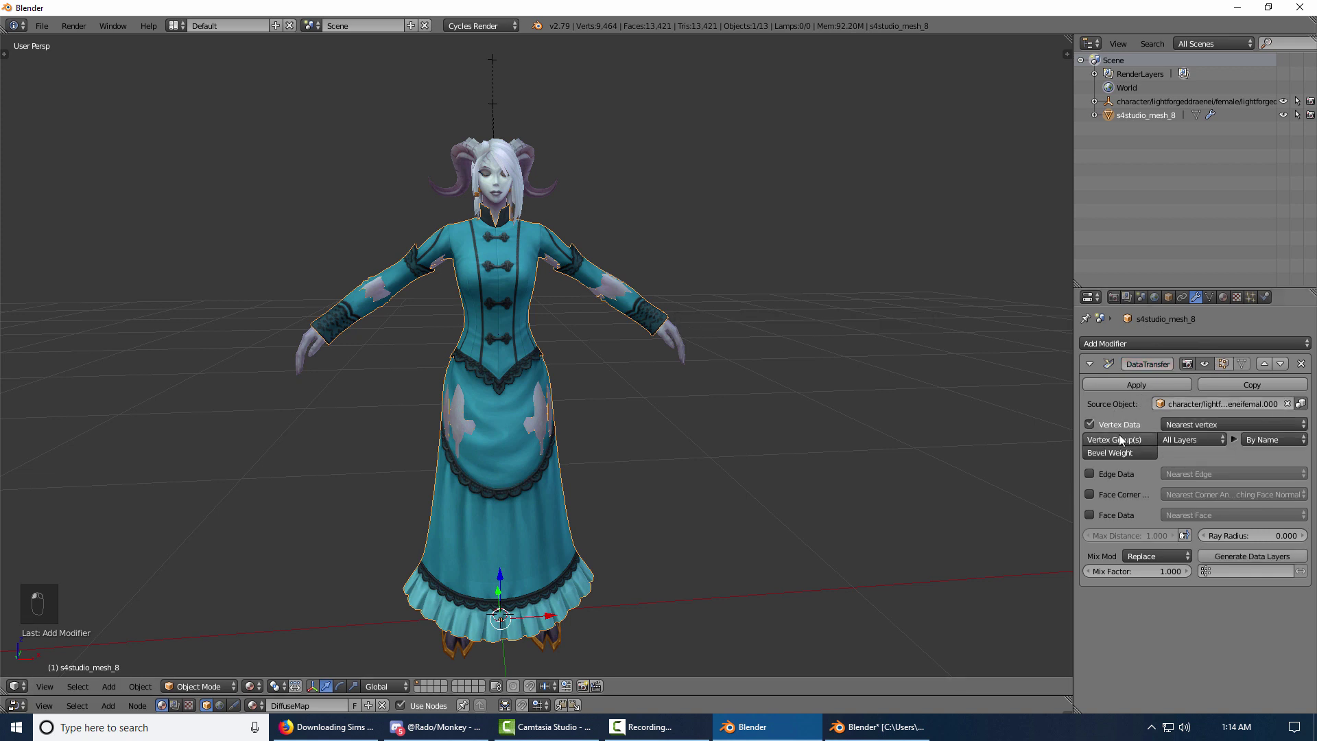
{"action": "left_click", "coordinate": [1249, 558]}
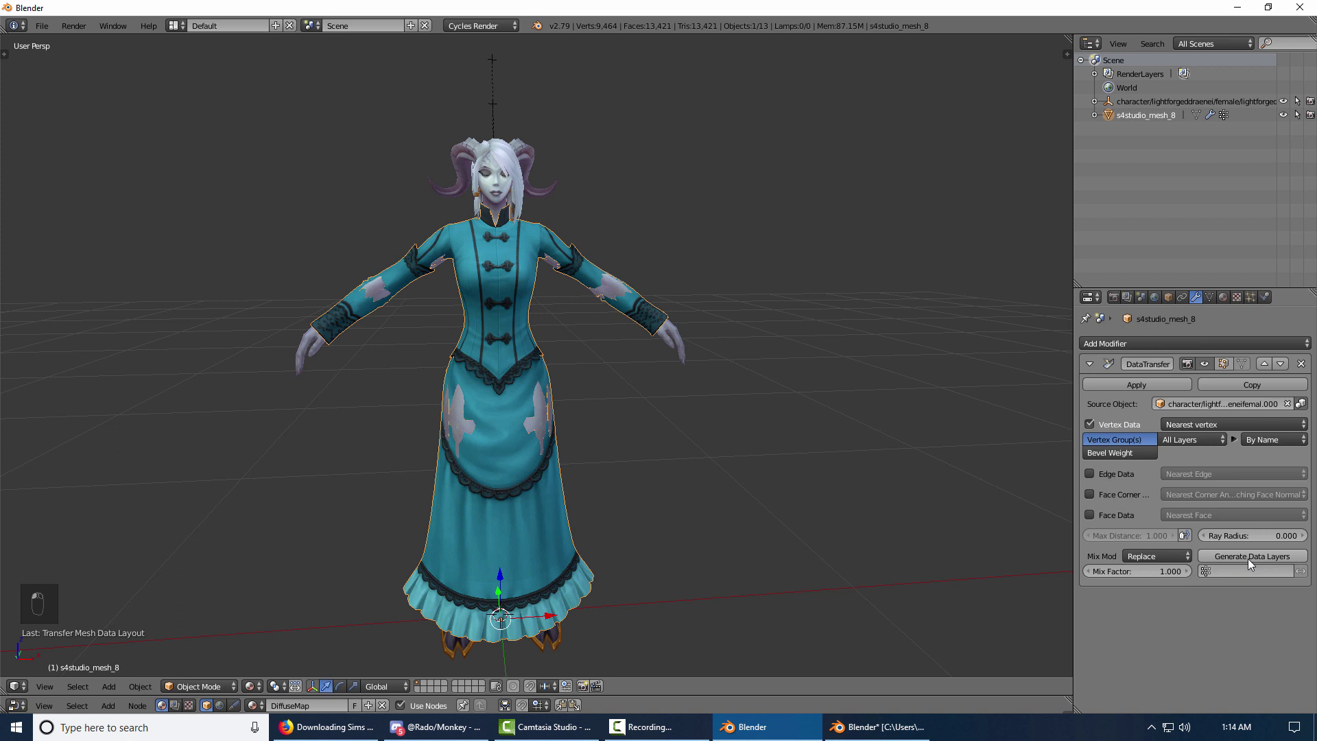
{"action": "left_click", "coordinate": [1133, 385]}
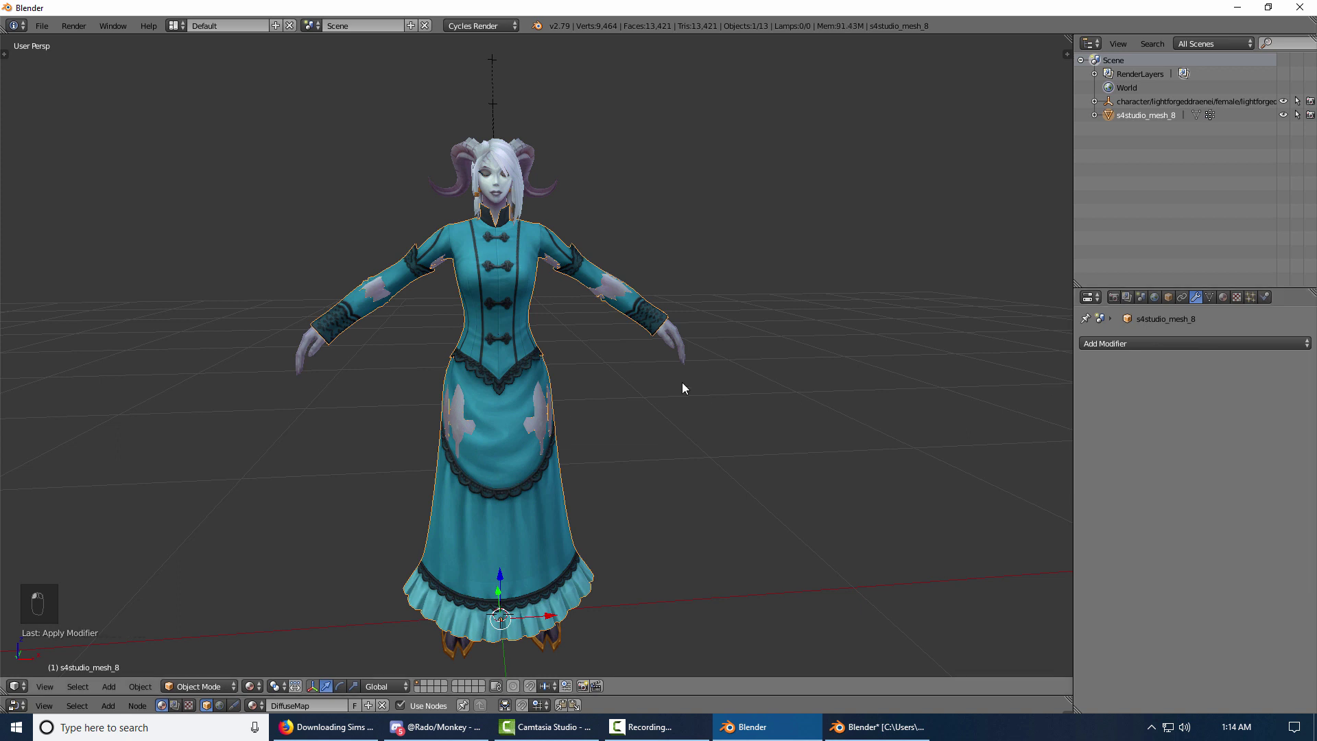
- Add an Armature modifier to the dress, unhide the draenei skeleton and assign it as the modifier's object
{"action": "left_click", "coordinate": [1175, 345]}
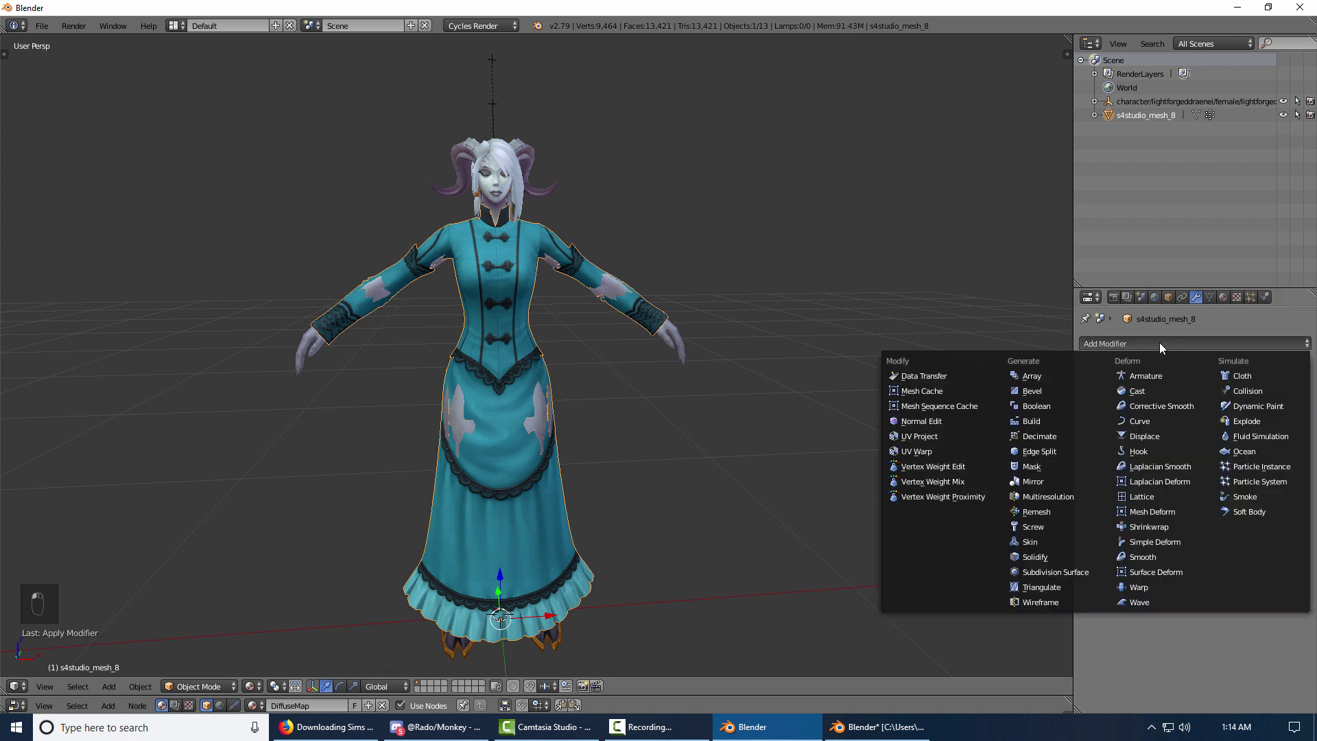
{"action": "left_click", "coordinate": [1141, 380]}
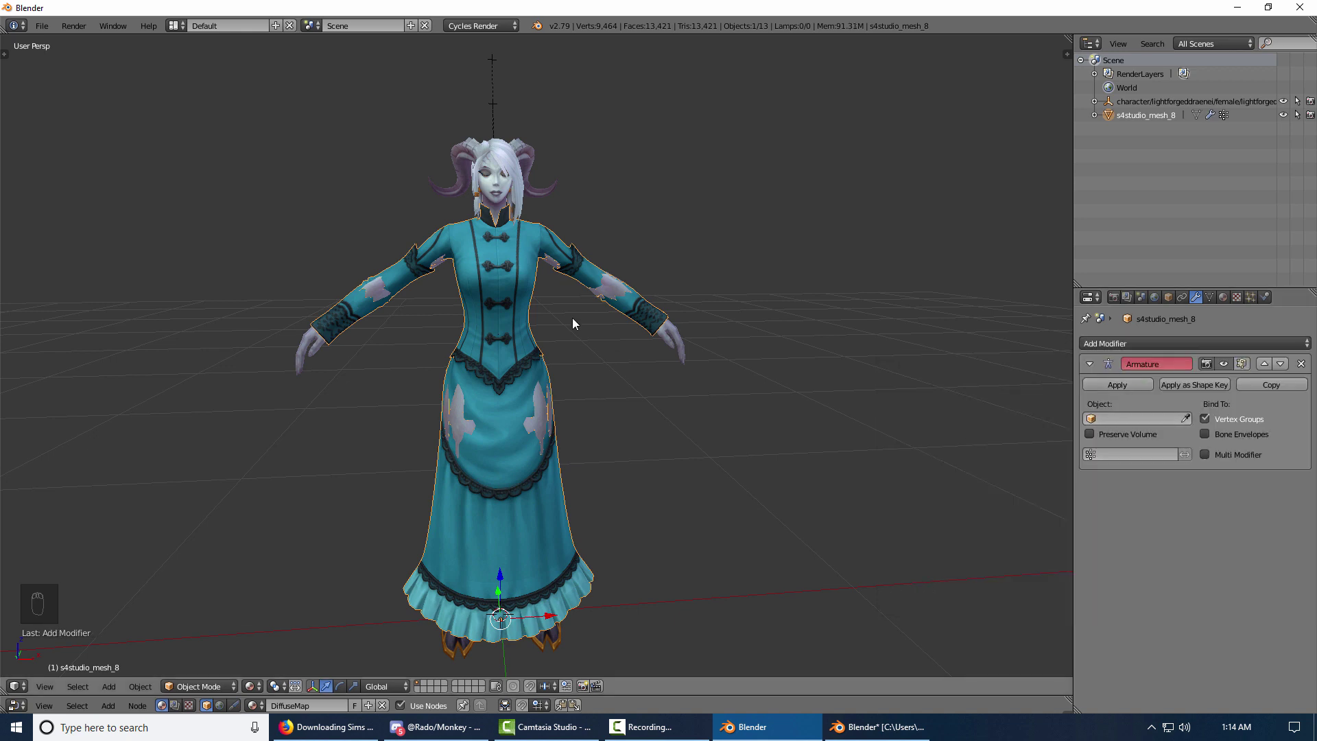
{"action": "key", "text": "alt+h"}
{"action": "key", "text": "a"}
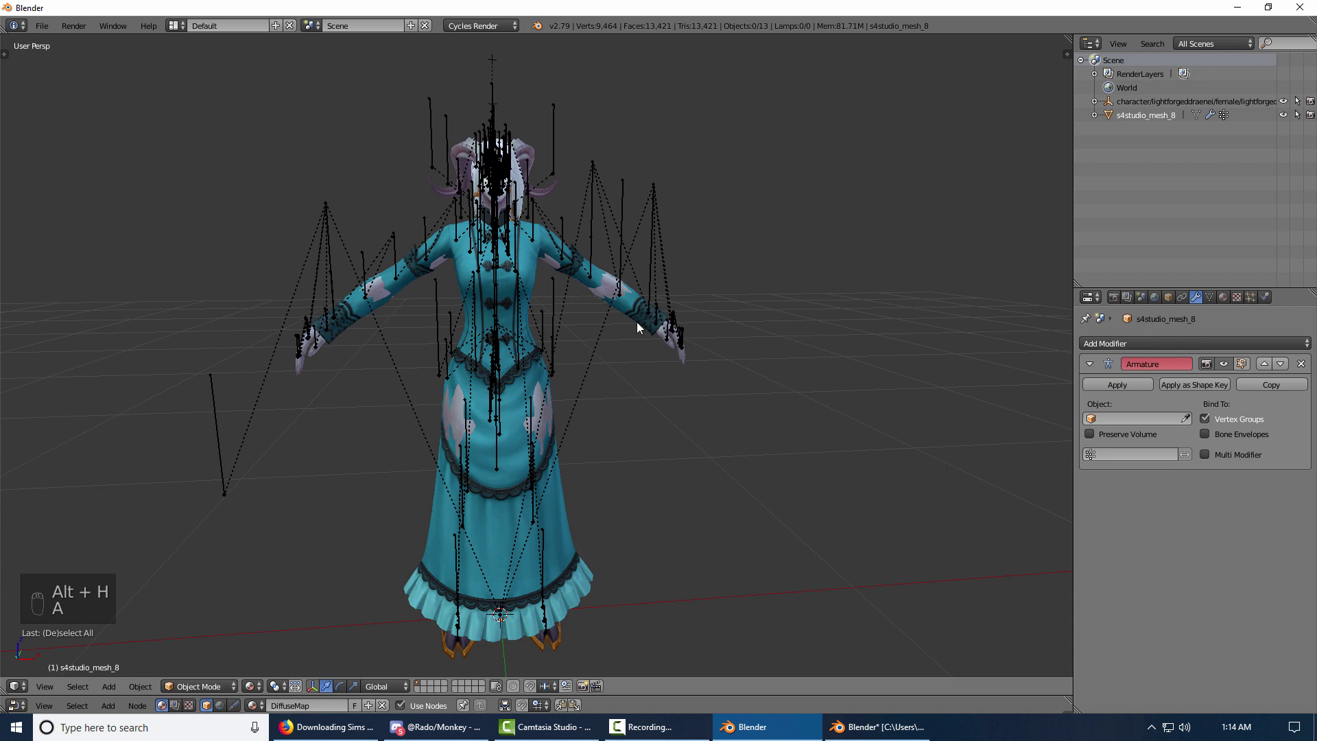
{"action": "right_click", "coordinate": [636, 322]}
{"action": "left_click", "coordinate": [1184, 418]}
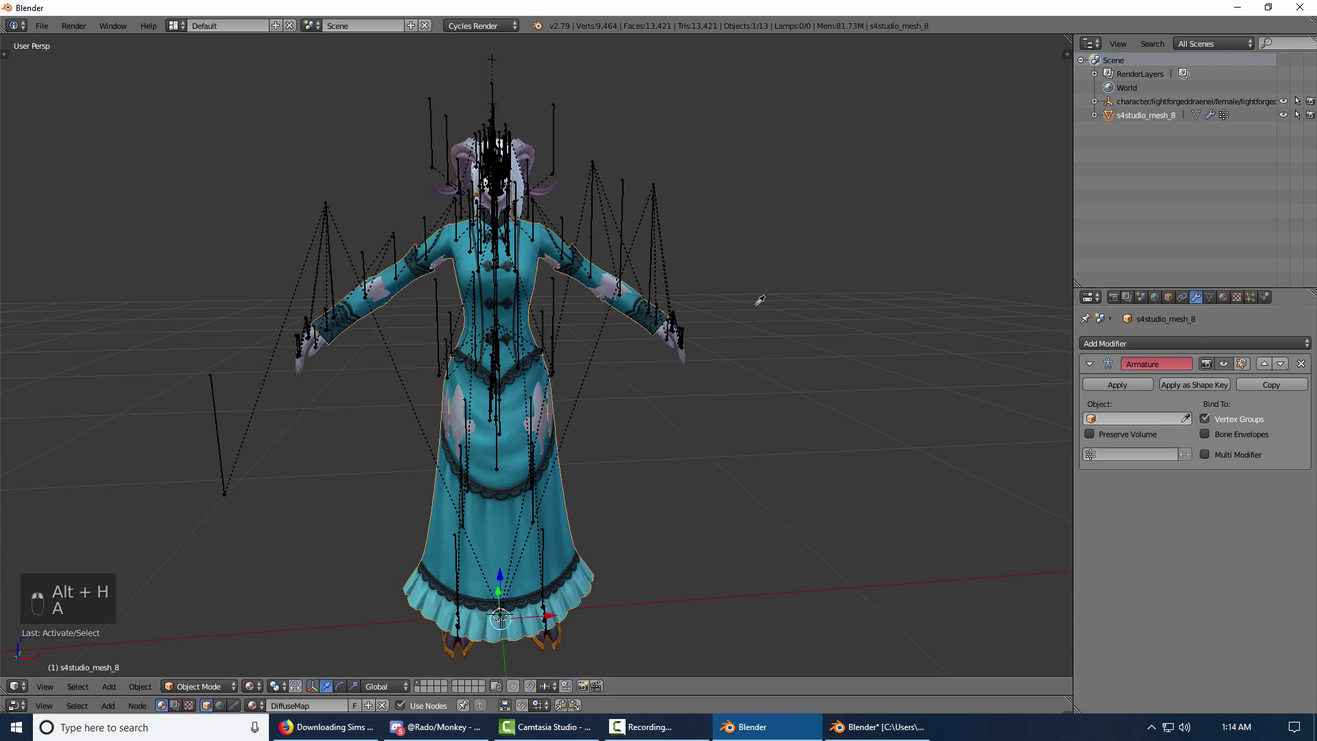
{"action": "left_click", "coordinate": [657, 196]}
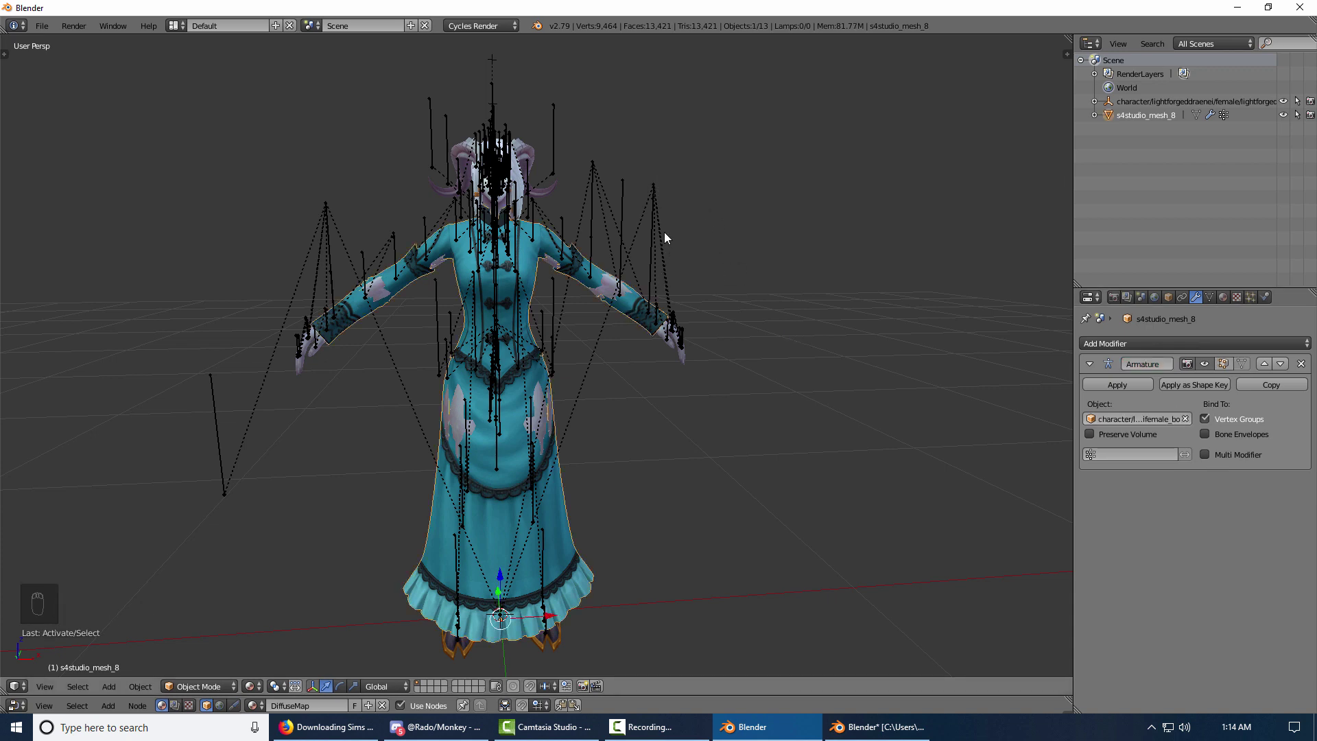
- Put the draenei skeleton in Pose Mode and test-rotate the left arm bone to check how the sleeve deforms
{"action": "right_click", "coordinate": [661, 228]}
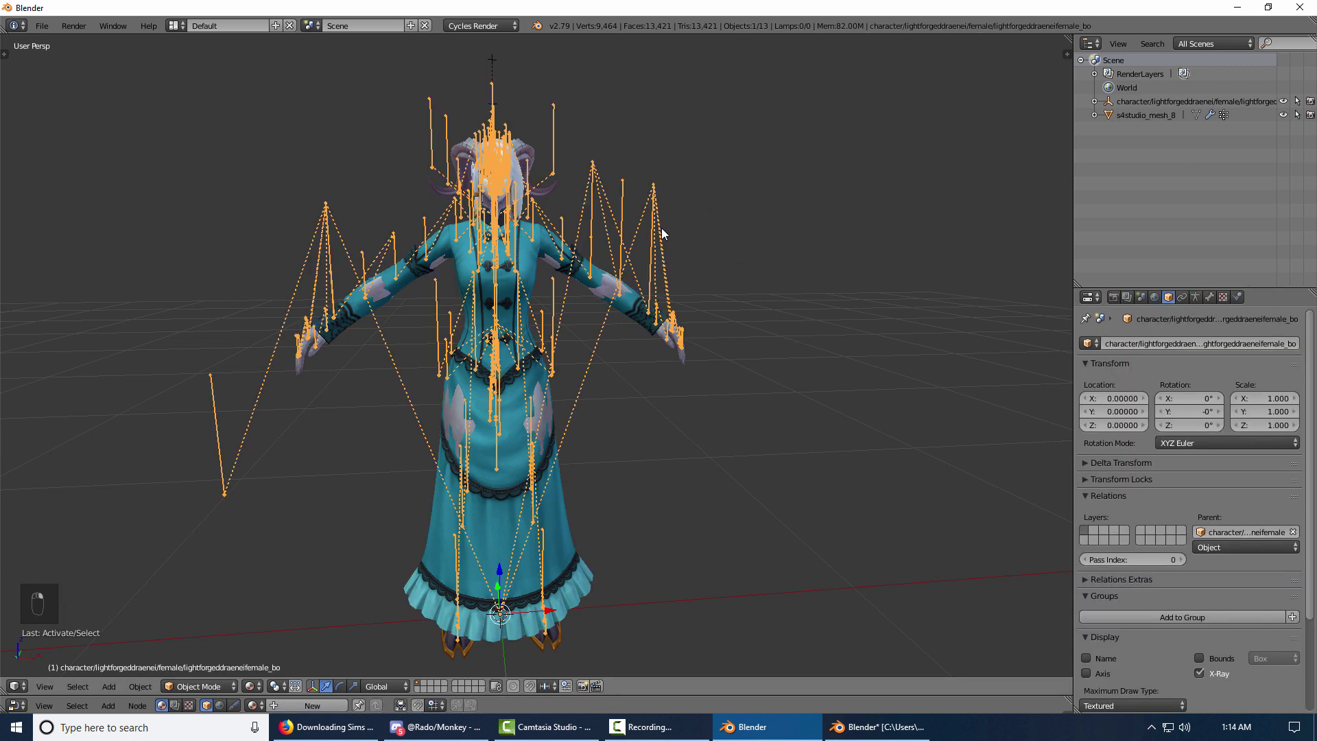
{"action": "left_click", "coordinate": [212, 685]}
{"action": "left_click", "coordinate": [211, 633]}
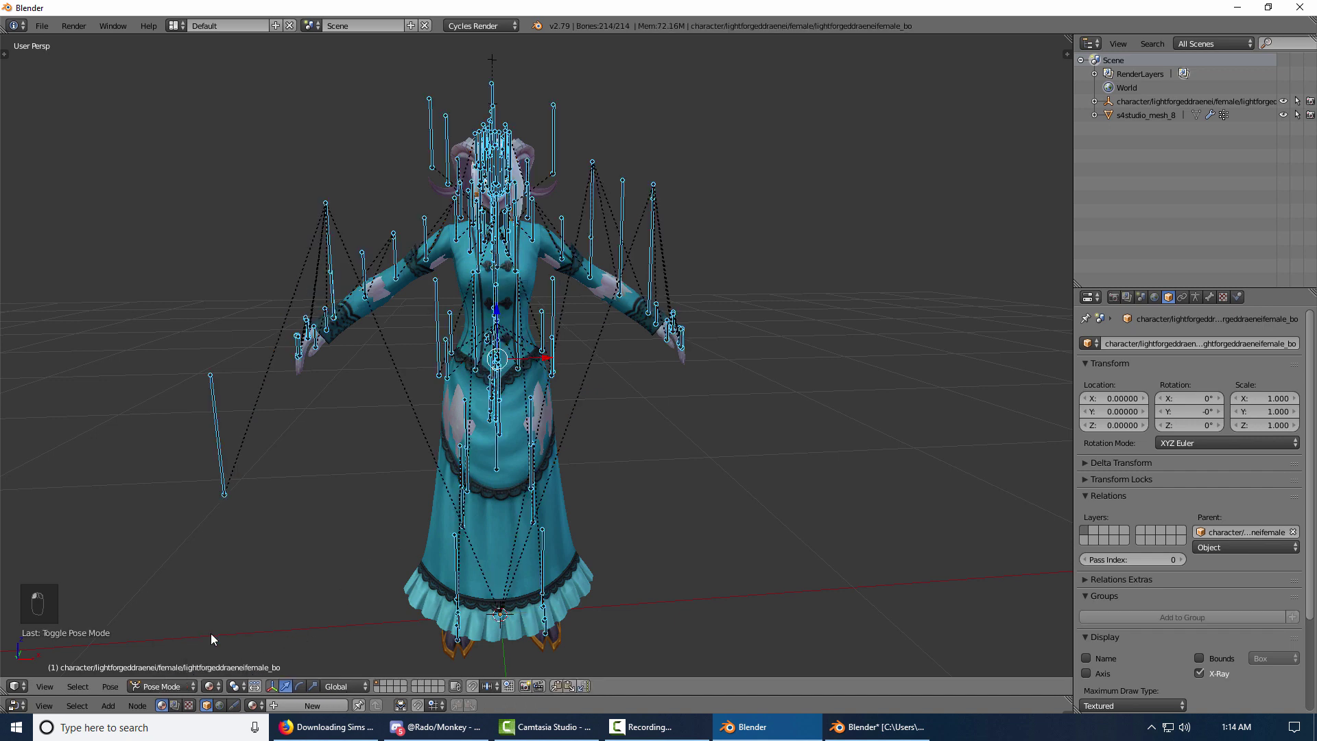
{"action": "right_click", "coordinate": [538, 218]}
{"action": "key", "text": "r"}
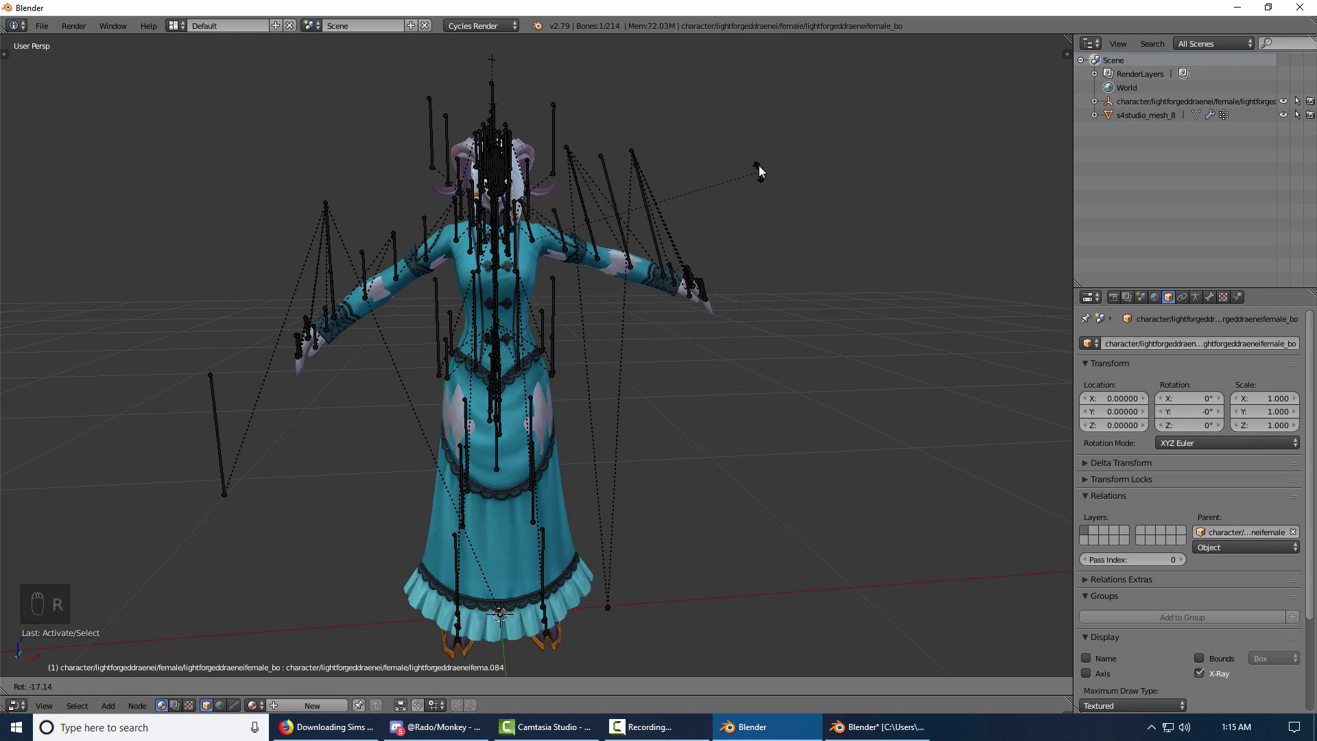
{"action": "right_click", "coordinate": [759, 163]}
- Test-rotate the left leg bone from the front and the side to check how the skirt follows
{"action": "middle_click_drag", "start_coordinate": [758, 160], "coordinate": [653, 320]}
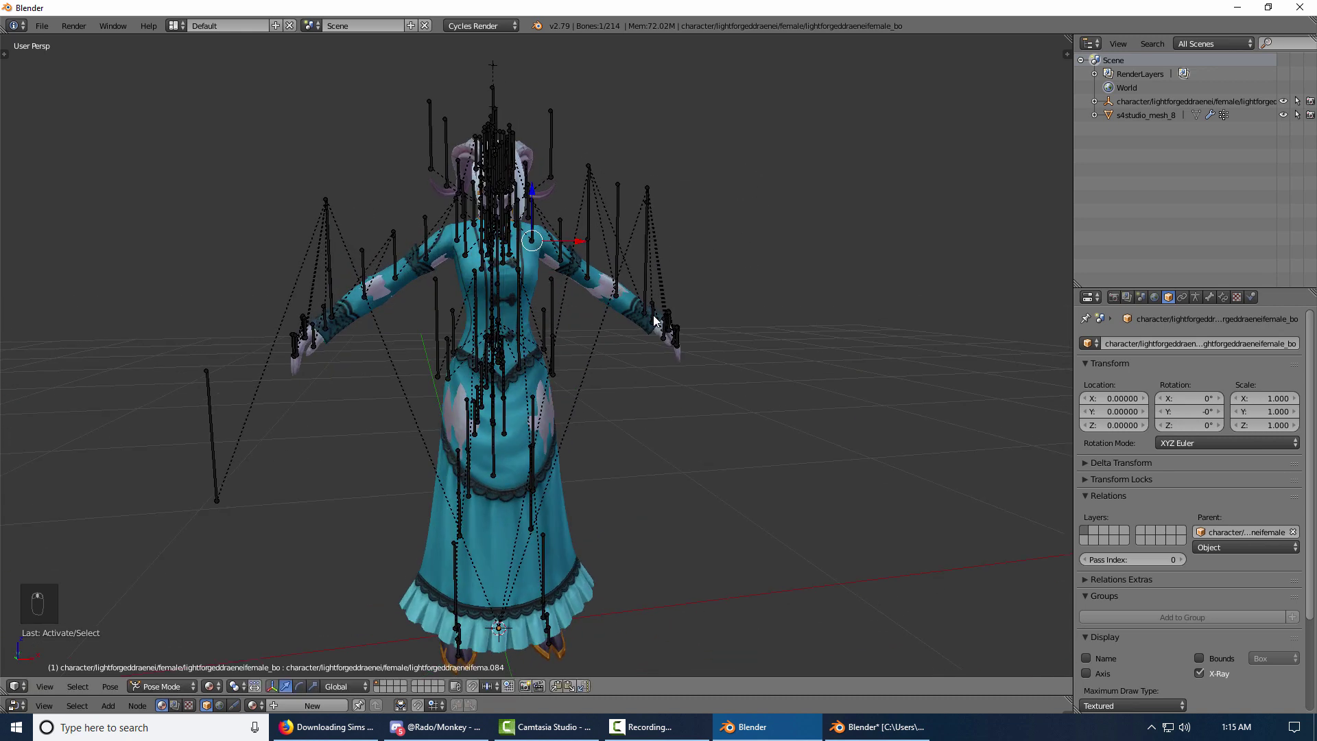
{"action": "key", "text": "r"}
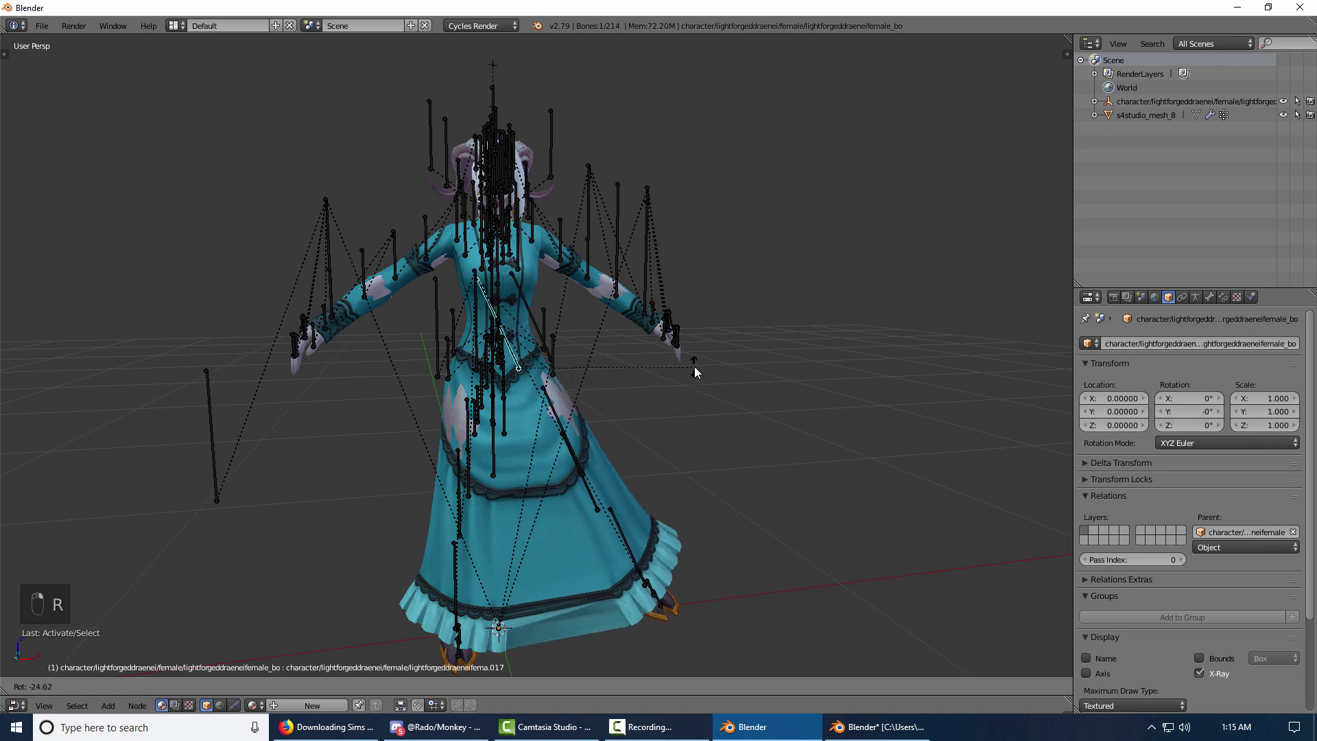
{"action": "right_click", "coordinate": [657, 371]}
{"action": "middle_click_drag", "start_coordinate": [661, 371], "coordinate": [670, 437]}
{"action": "key", "text": "r"}
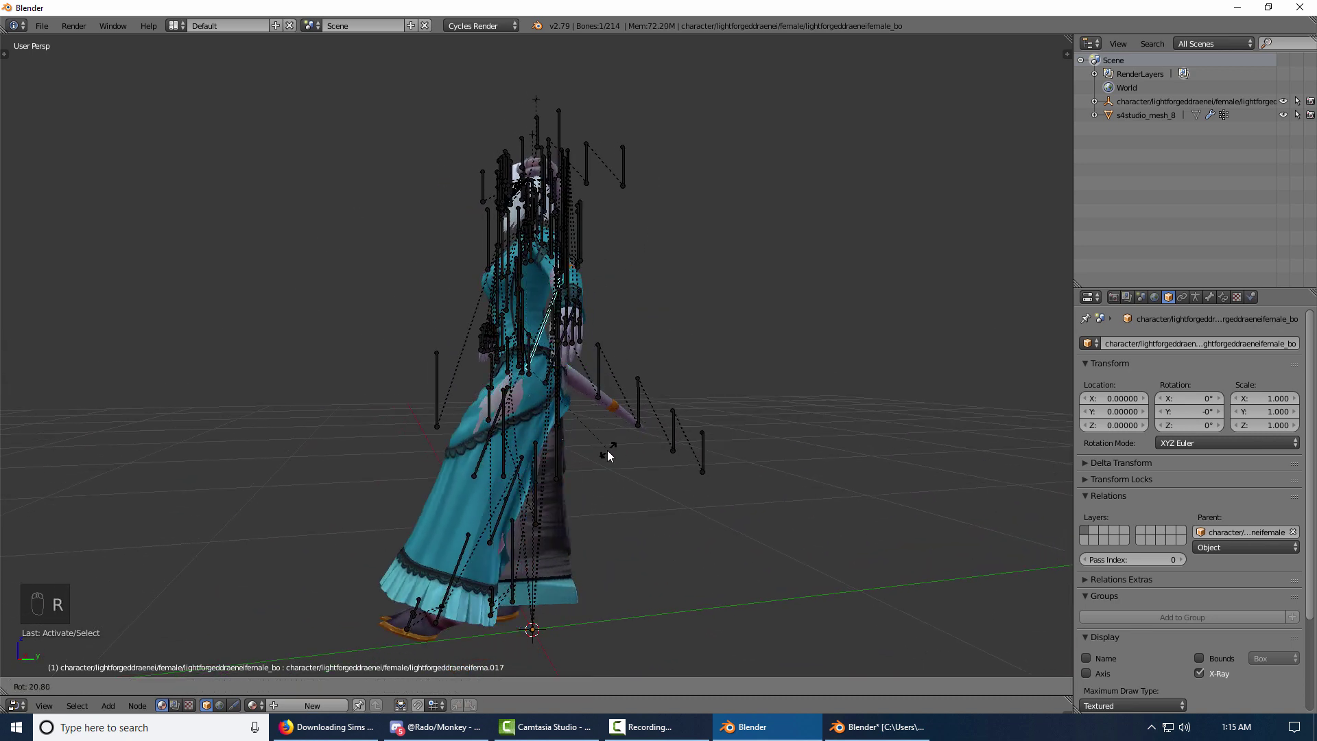
{"action": "right_click", "coordinate": [709, 425]}
{"action": "middle_click_drag", "start_coordinate": [706, 426], "coordinate": [758, 420]}
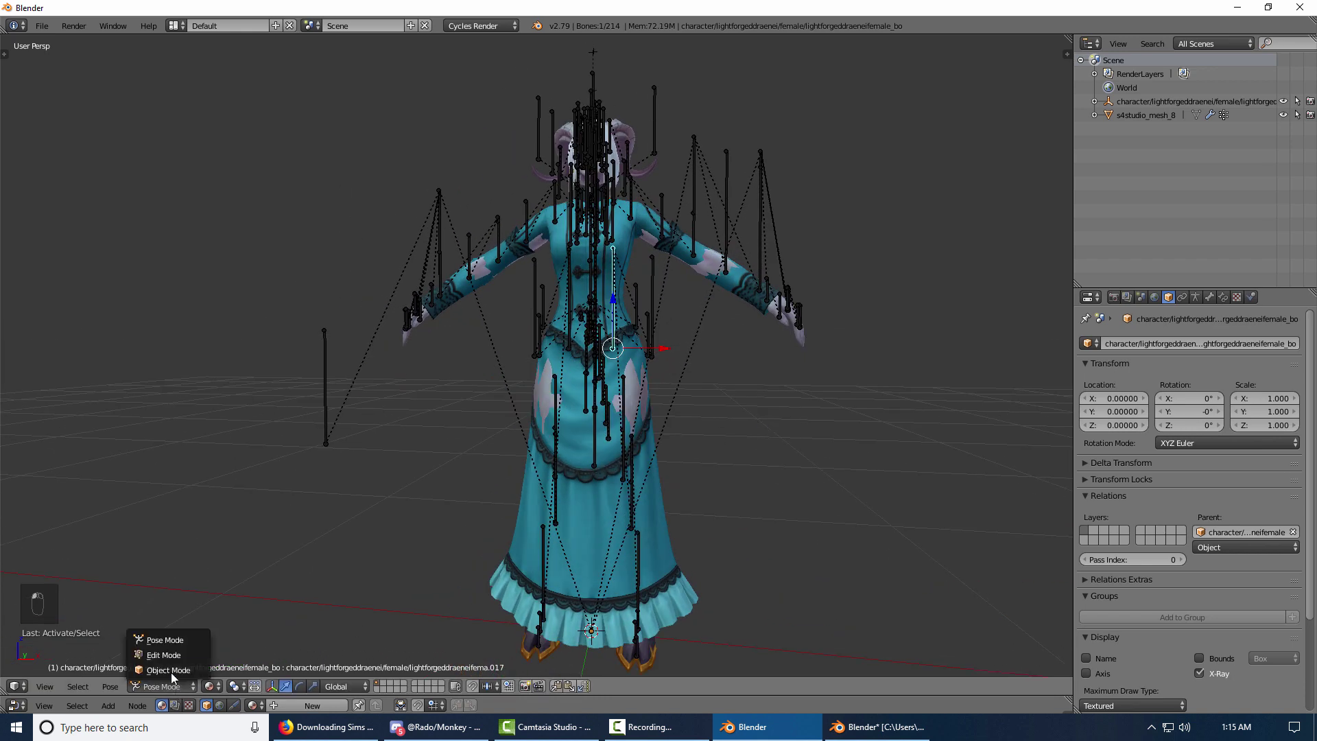
- Return to Object Mode, hide the skeleton and view the dressed character from the front
{"action": "left_click", "coordinate": [170, 672]}
{"action": "key", "text": "h"}
{"action": "key", "text": "KP_1"}
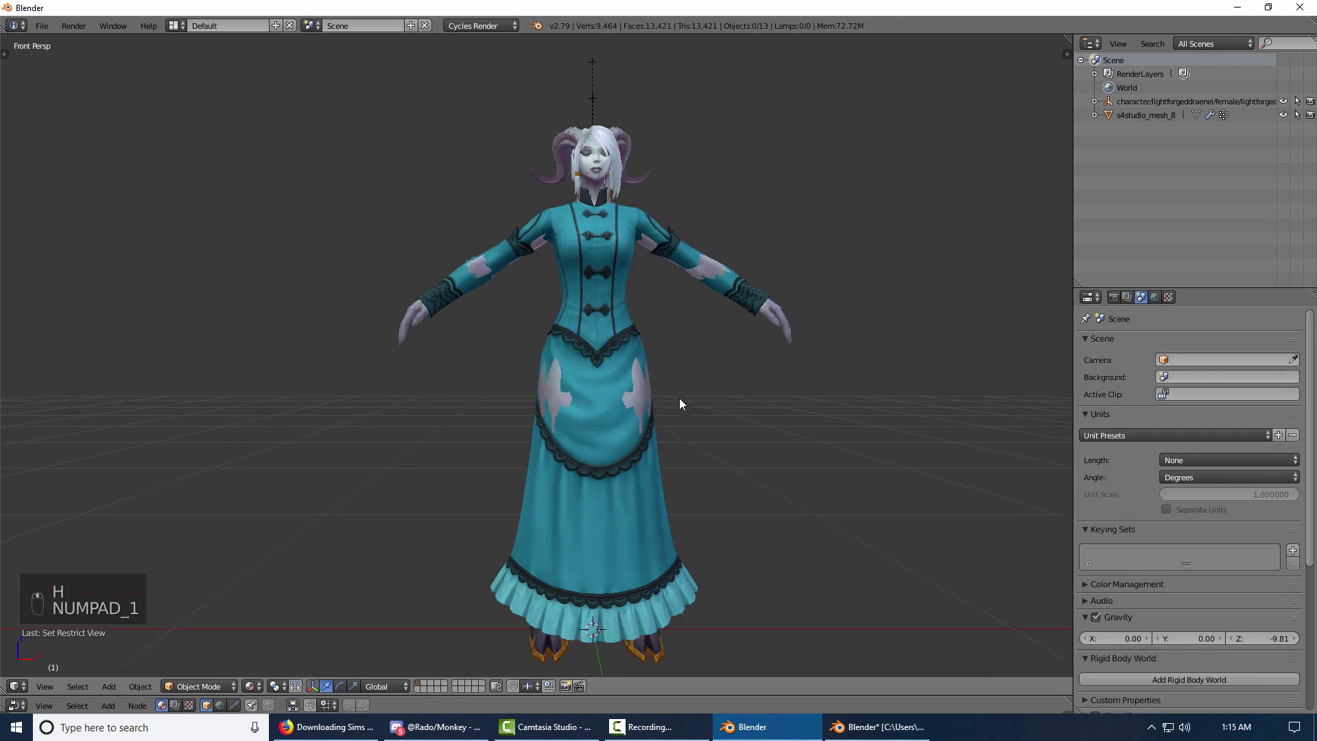
{"action": "middle_click_drag", "start_coordinate": [679, 403], "coordinate": [671, 343]}
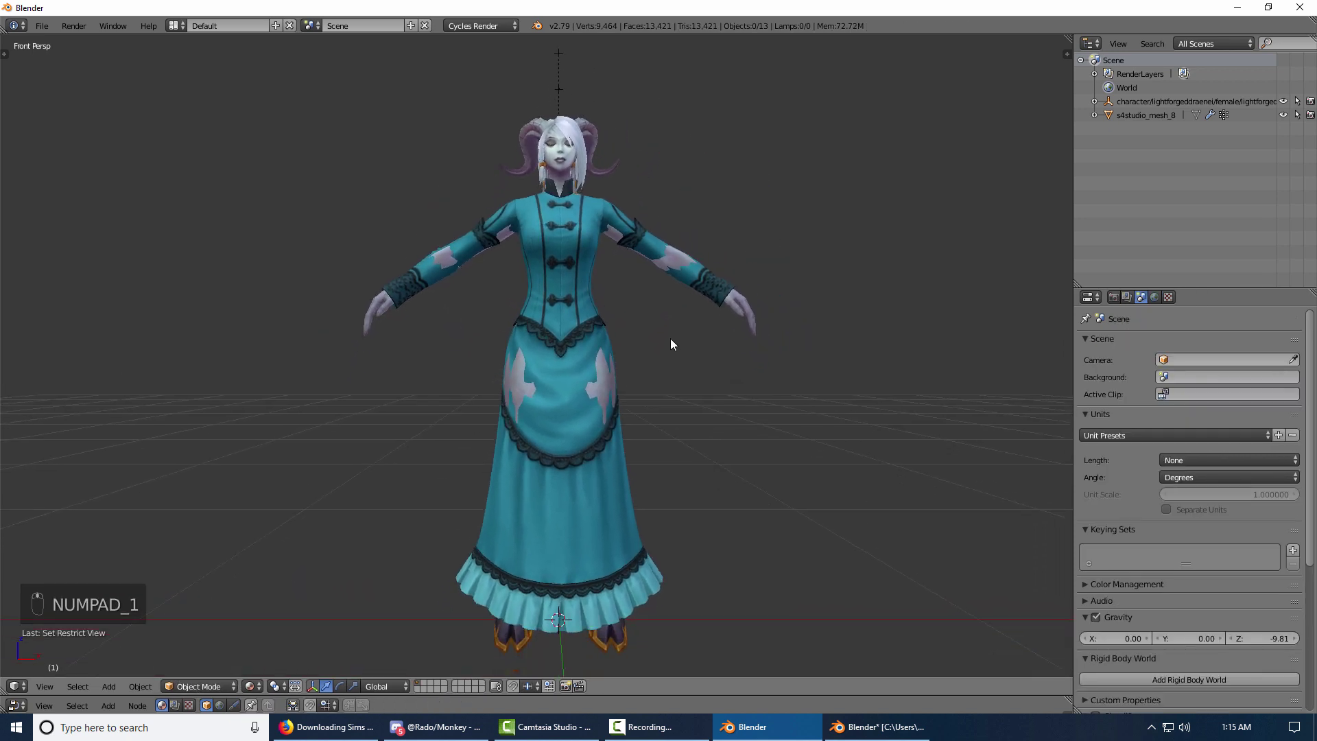
- Enter Edit Mode on the draenei body mesh and hide the hip and thigh vertices that poke through the skirt
{"action": "right_click", "coordinate": [598, 386]}
{"action": "key", "text": "Tab"}
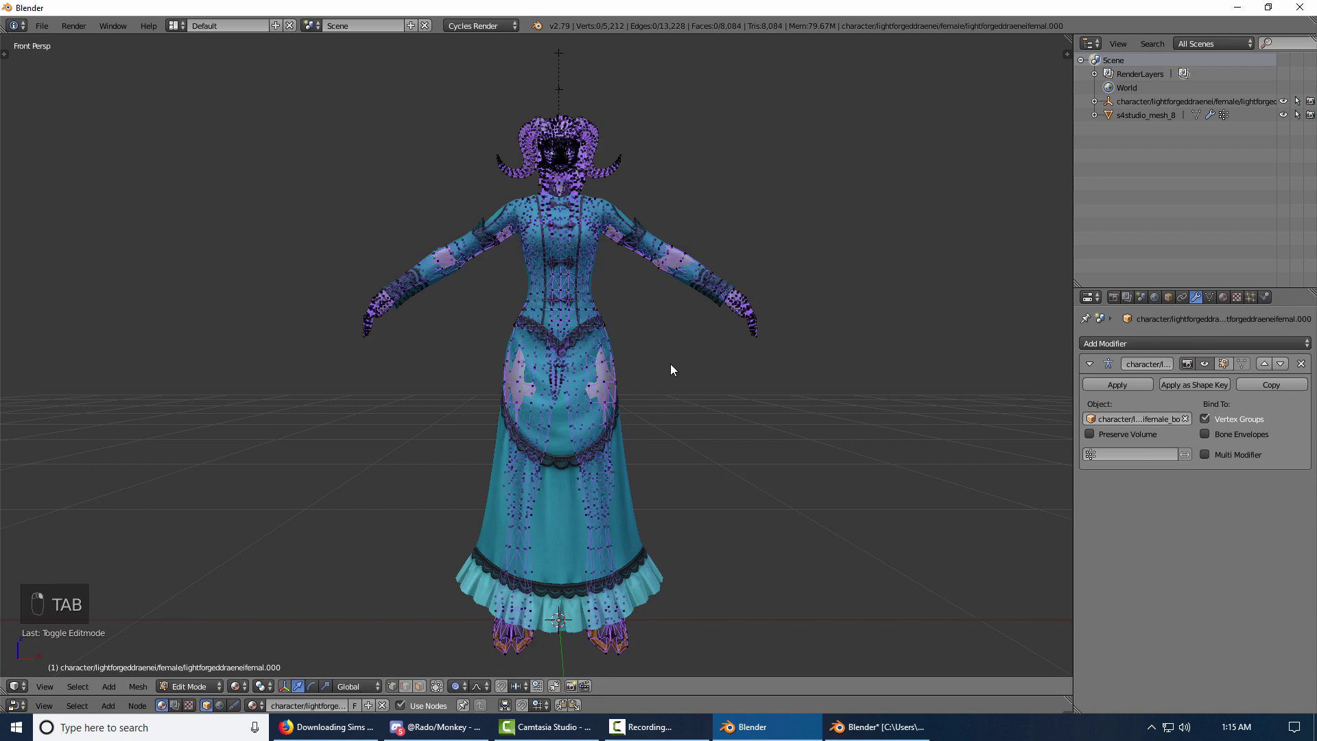
{"action": "scroll", "coordinate": [669, 363], "scroll_direction": "up", "scroll_amount": 3}
{"action": "key", "text": "a"}
{"action": "key", "text": "a"}
{"action": "key", "text": "a"}
{"action": "middle_click_drag", "start_coordinate": [736, 412], "coordinate": [676, 391]}
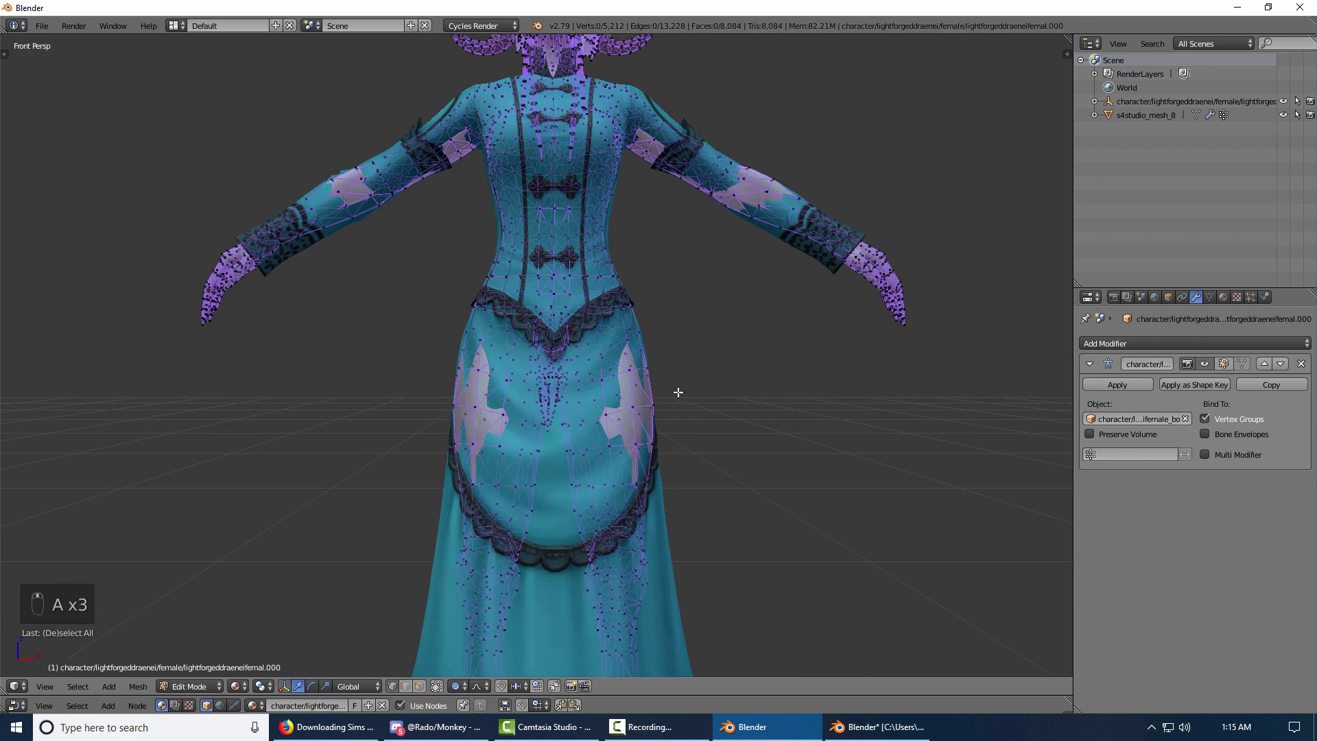
{"action": "key", "text": "b"}
{"action": "left_click_drag", "start_coordinate": [403, 290], "coordinate": [686, 510]}
{"action": "middle_click_drag", "start_coordinate": [596, 343], "coordinate": [603, 491], "text": "shift"}
{"action": "key", "text": "h"}
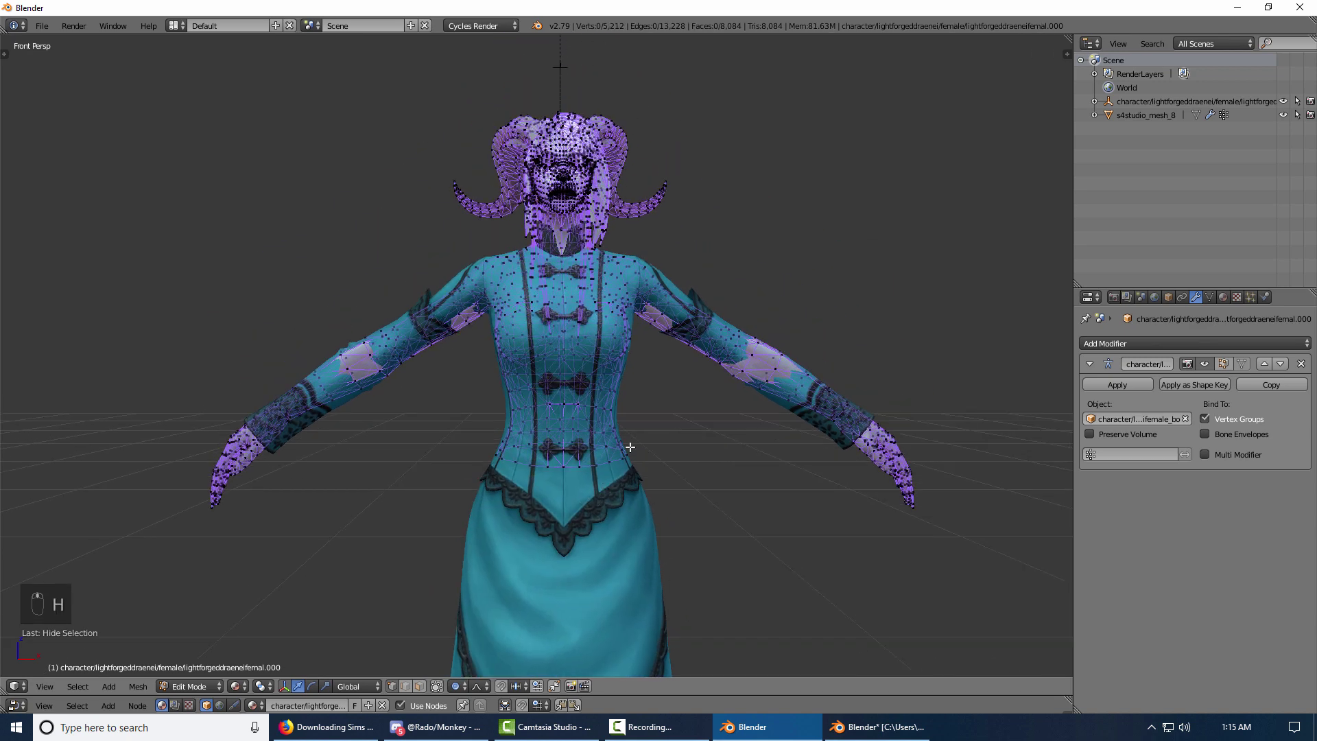
- Box-select and hide the right forearm and upper arm vertices of the body beneath the sleeve
{"action": "key", "text": "b"}
{"action": "left_click_drag", "start_coordinate": [309, 272], "coordinate": [412, 436]}
{"action": "key", "text": "h"}
{"action": "key", "text": "b"}
{"action": "left_click_drag", "start_coordinate": [379, 258], "coordinate": [499, 388]}
{"action": "key", "text": "h"}
- Box-select and hide the left forearm vertices of the body beneath the sleeve
{"action": "key", "text": "b"}
{"action": "left_click_drag", "start_coordinate": [806, 414], "coordinate": [714, 303]}
{"action": "key", "text": "h"}
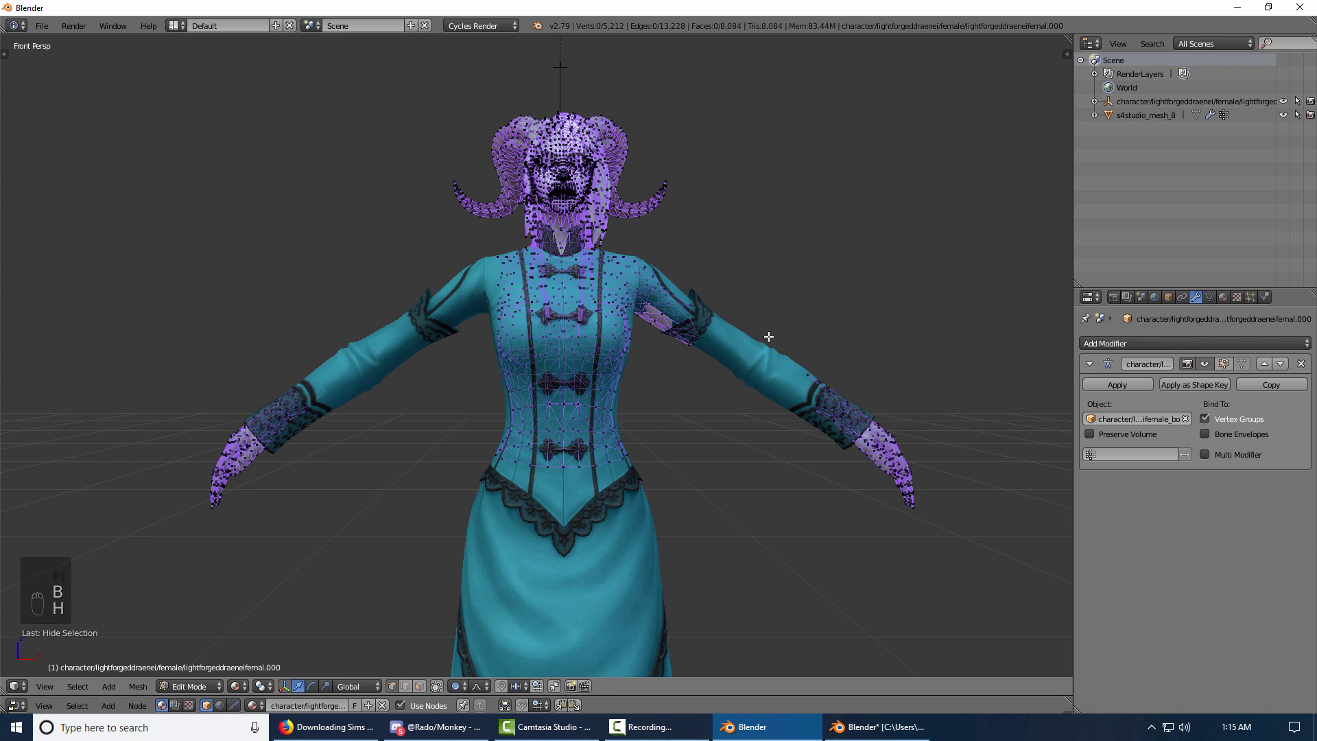
{"action": "left_click_drag", "start_coordinate": [769, 336], "coordinate": [831, 441]}
- Box-select and hide the waist and left upper arm vertices of the body beneath the dress
{"action": "key", "text": "b"}
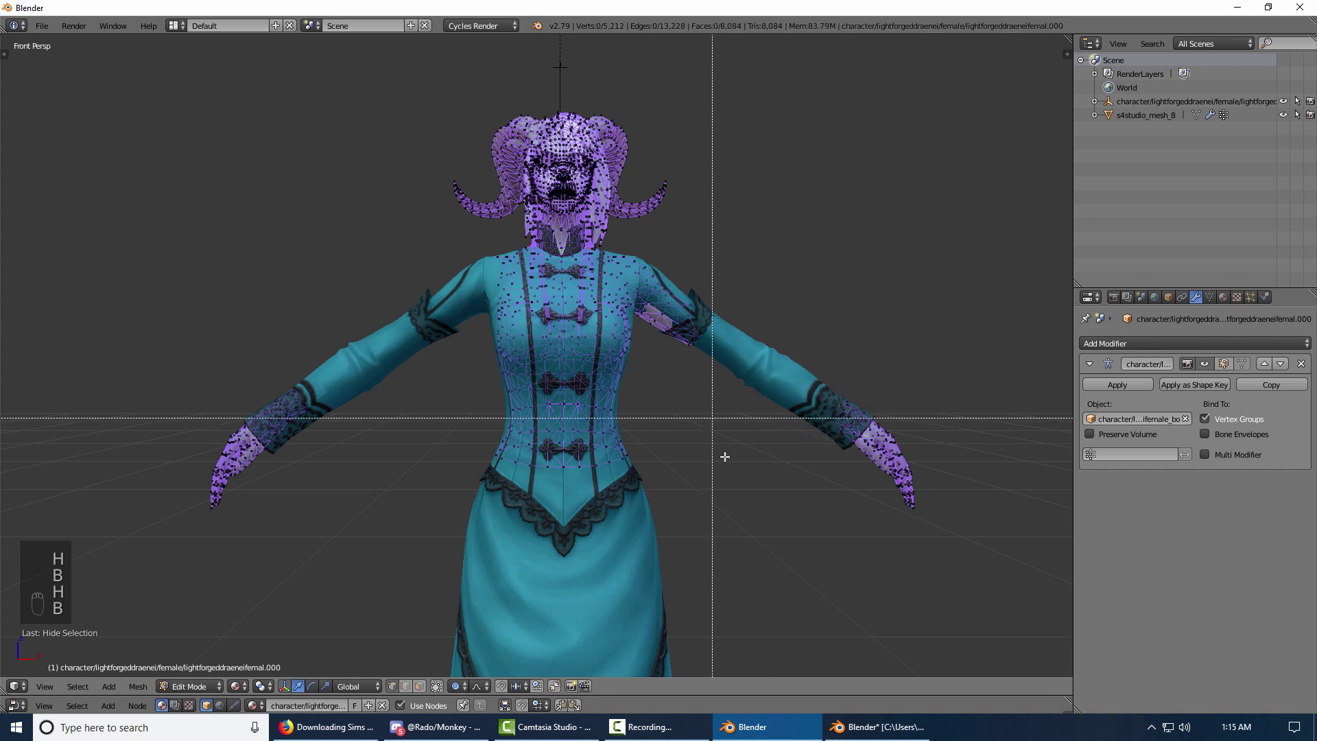
{"action": "left_click_drag", "start_coordinate": [730, 484], "coordinate": [415, 352]}
{"action": "key", "text": "h"}
{"action": "key", "text": "b"}
{"action": "left_click_drag", "start_coordinate": [742, 362], "coordinate": [612, 245]}
{"action": "key", "text": "h"}
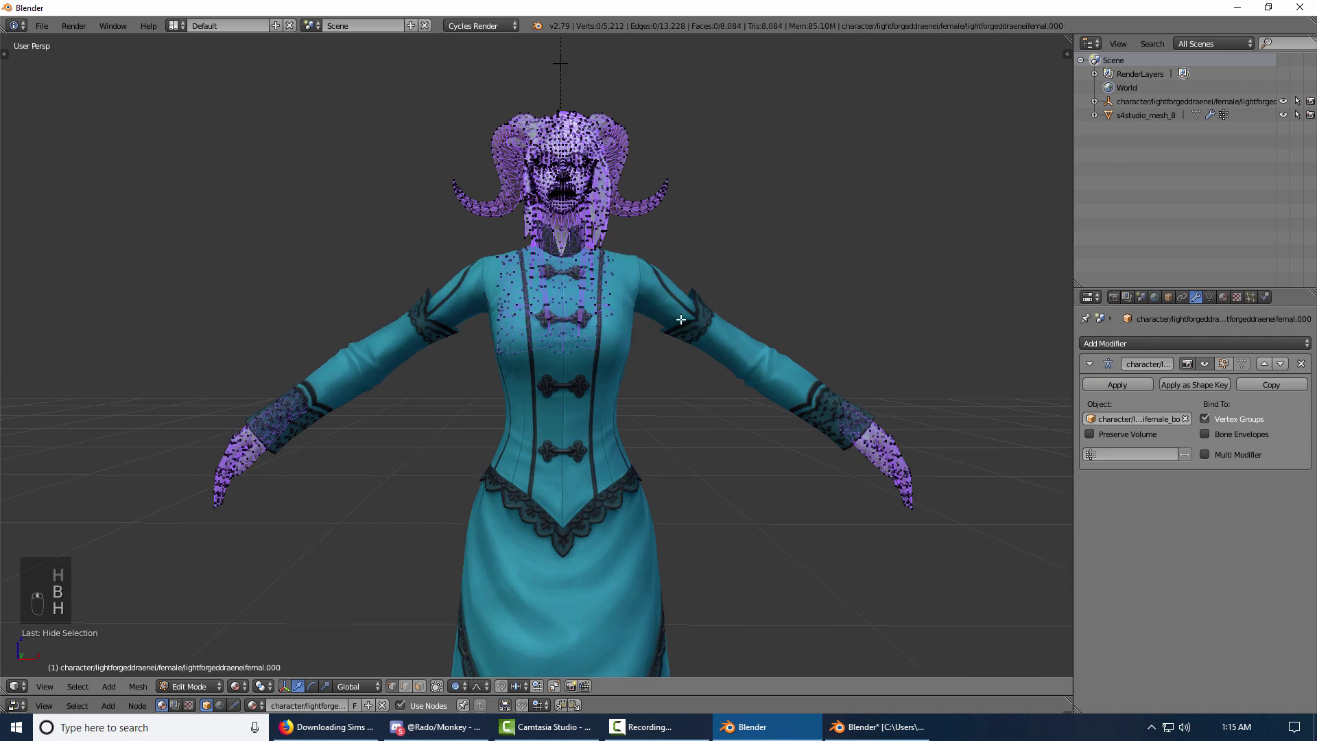
{"action": "mouse_move", "coordinate": [682, 314]}
{"action": "middle_mouse_down"}
{"action": "mouse_move", "coordinate": [554, 343]}
{"action": "mouse_move", "coordinate": [685, 328]}
{"action": "middle_mouse_up"}
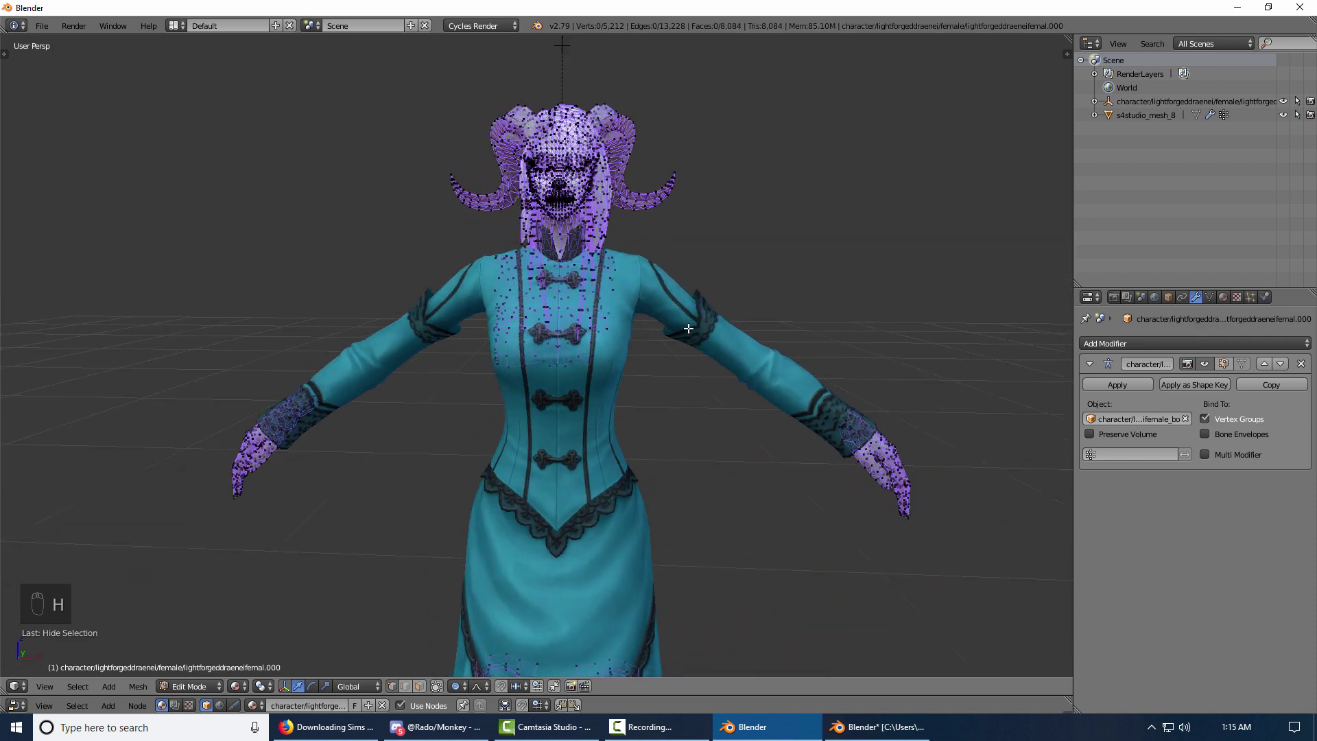
- Reveal the hidden body vertices, separate them into their own object and delete that object
{"action": "key", "text": "alt+h"}
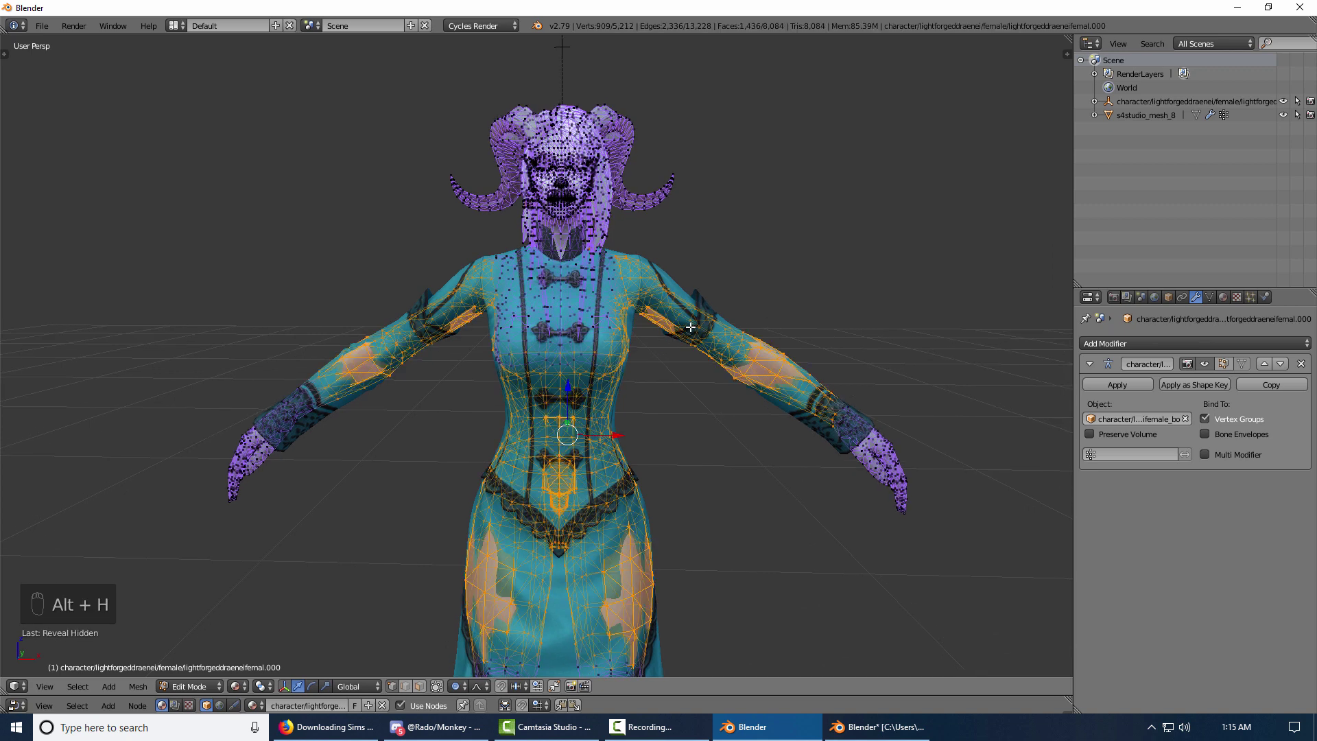
{"action": "key", "text": "p"}
{"action": "left_click", "coordinate": [690, 327]}
{"action": "key", "text": "Tab"}
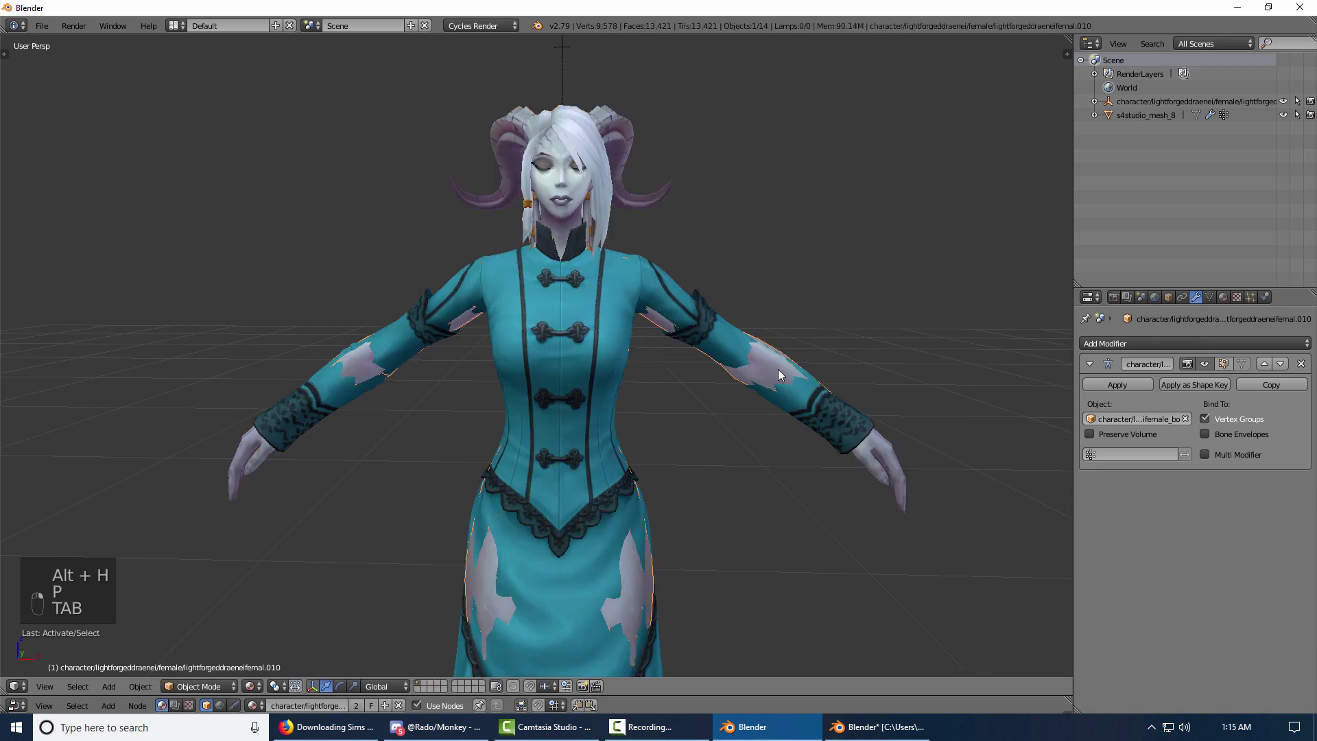
{"action": "key", "text": "Delete"}
{"action": "left_click", "coordinate": [779, 369]}
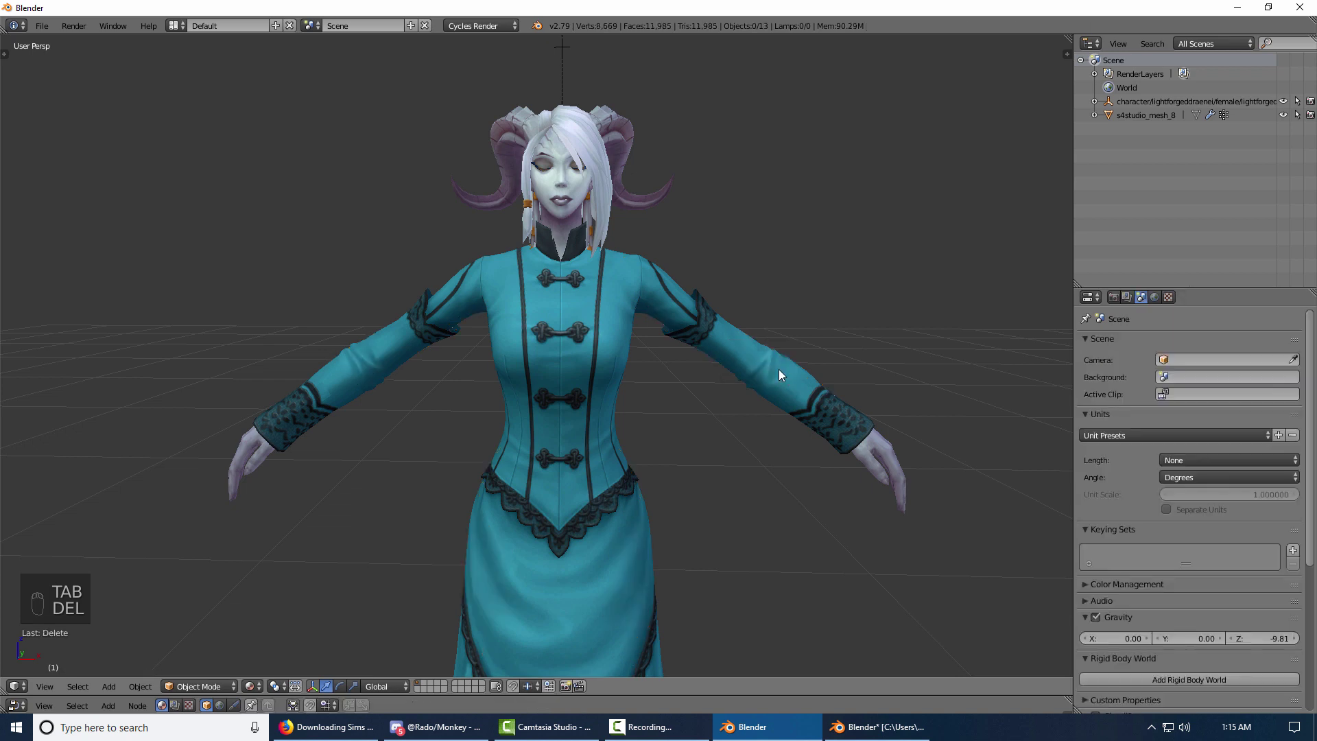
- Examine the dress from several angles and distances for body parts that still poke through
{"action": "middle_click_drag", "start_coordinate": [725, 400], "coordinate": [681, 522]}
{"action": "scroll", "coordinate": [680, 523], "scroll_direction": "down", "scroll_amount": 3}
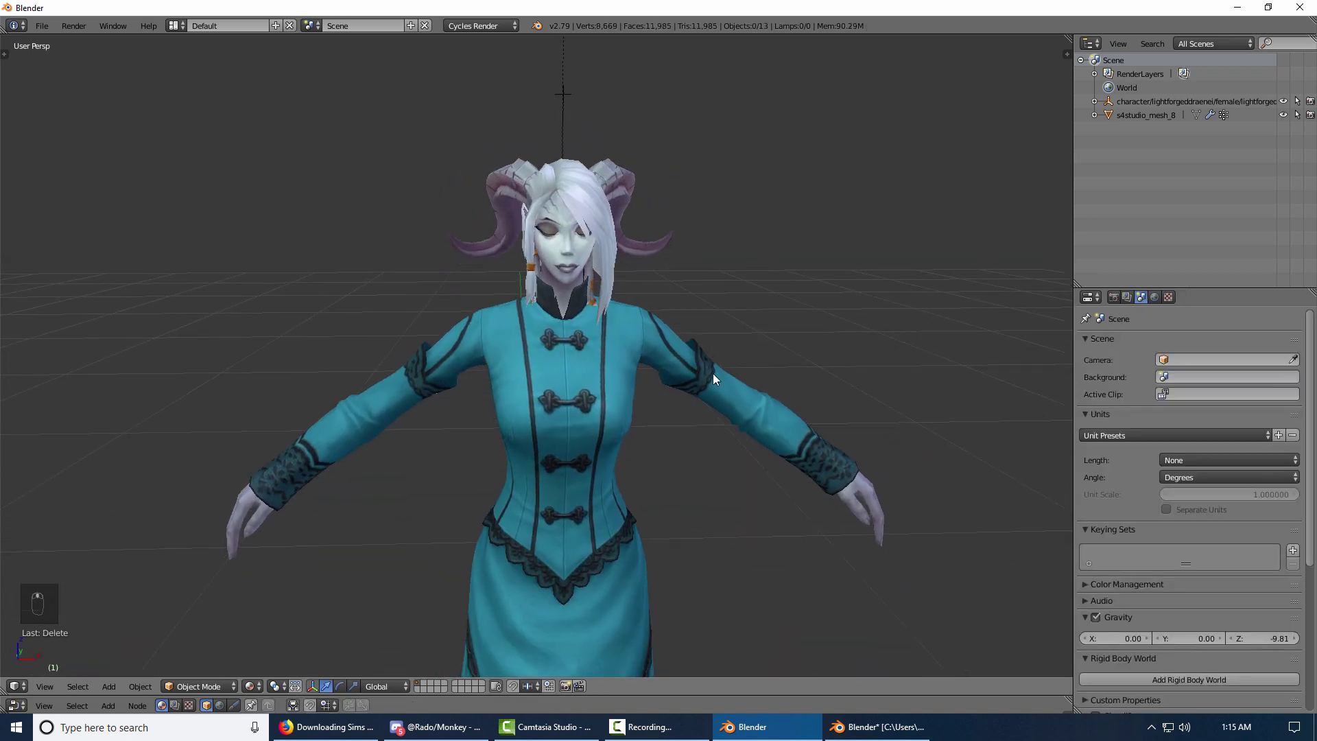
{"action": "middle_click_drag", "start_coordinate": [712, 373], "coordinate": [656, 340]}
{"action": "scroll", "coordinate": [653, 339], "scroll_direction": "down", "scroll_amount": 4}
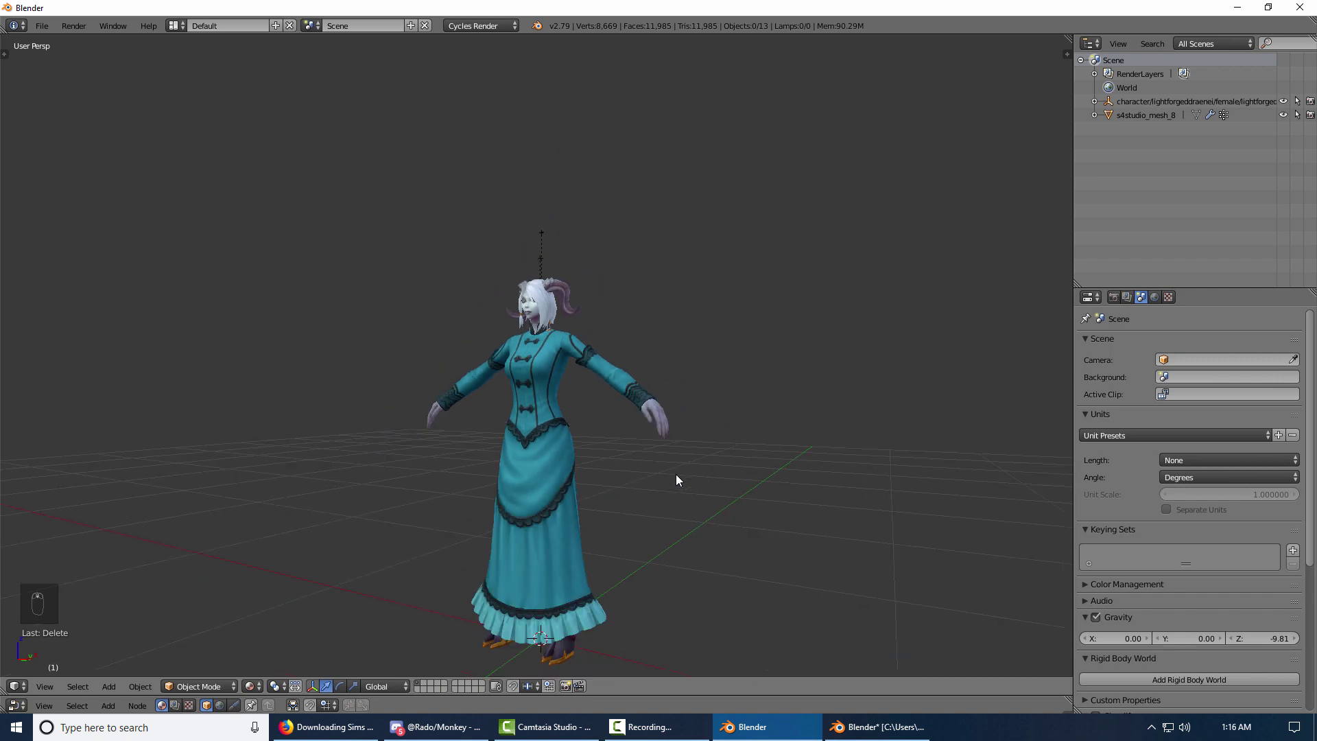
{"action": "middle_click_drag", "start_coordinate": [676, 475], "coordinate": [739, 483]}
{"action": "scroll", "coordinate": [705, 473], "scroll_direction": "up", "scroll_amount": 6}
{"action": "middle_click_drag", "start_coordinate": [698, 384], "coordinate": [681, 409]}
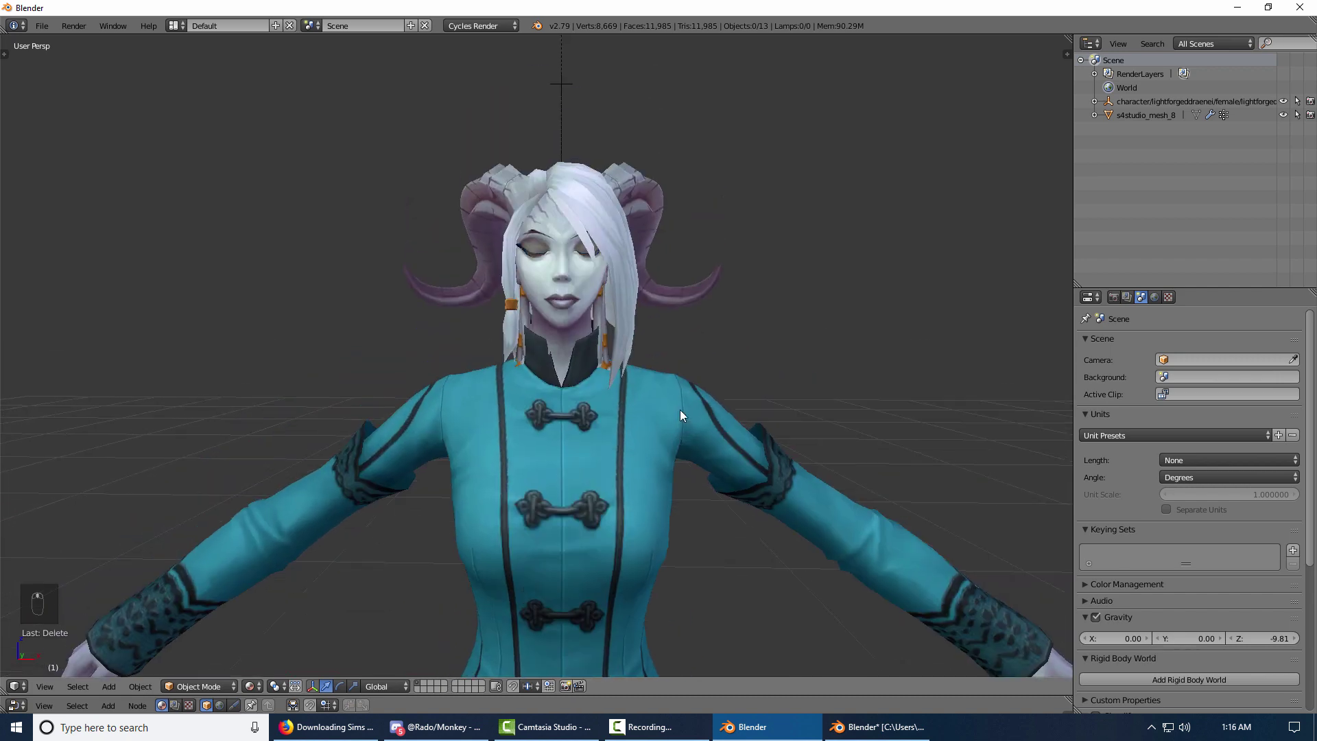
- Enter Edit Mode on the body mesh and hide the linked tendrils on both sides of the neck
{"action": "scroll", "coordinate": [677, 392], "scroll_direction": "up", "scroll_amount": 2}
{"action": "right_click", "coordinate": [627, 288]}
{"action": "key", "text": "Tab"}
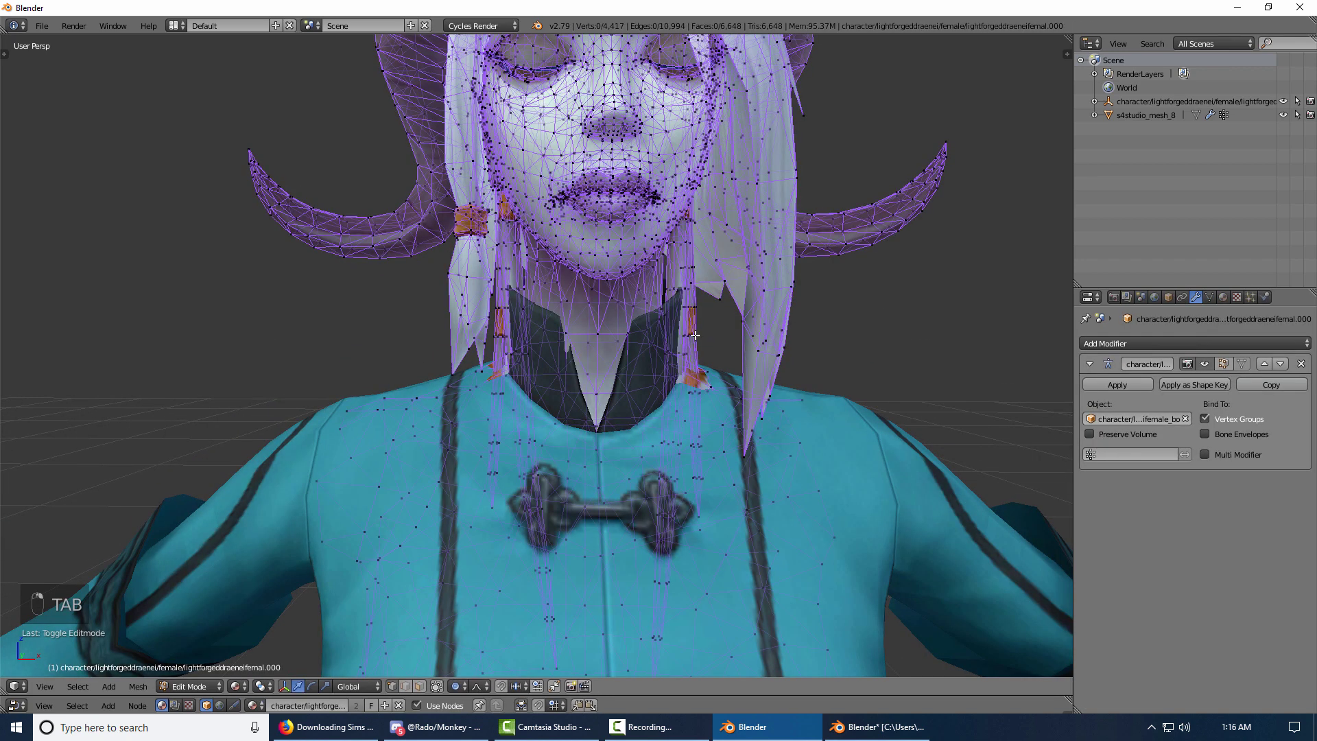
{"action": "key", "text": "l"}
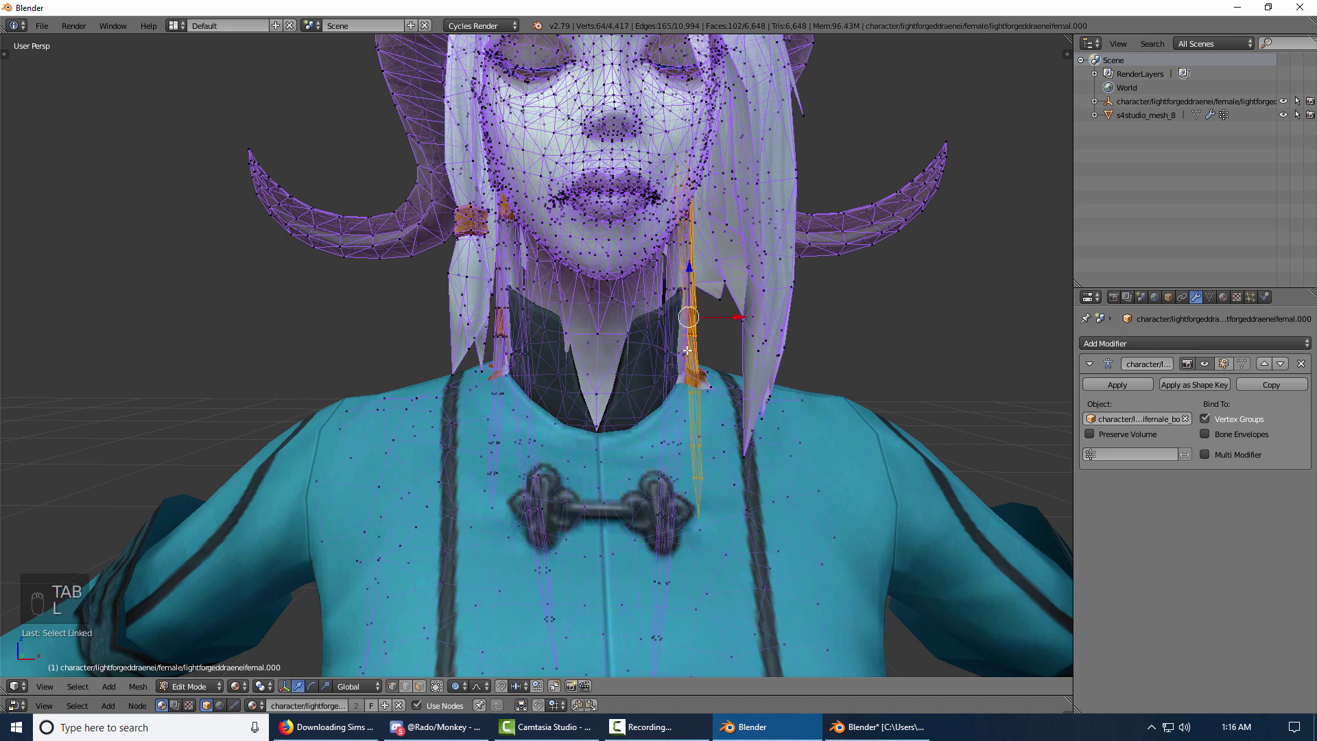
{"action": "key", "text": "l"}
{"action": "key", "text": "h"}
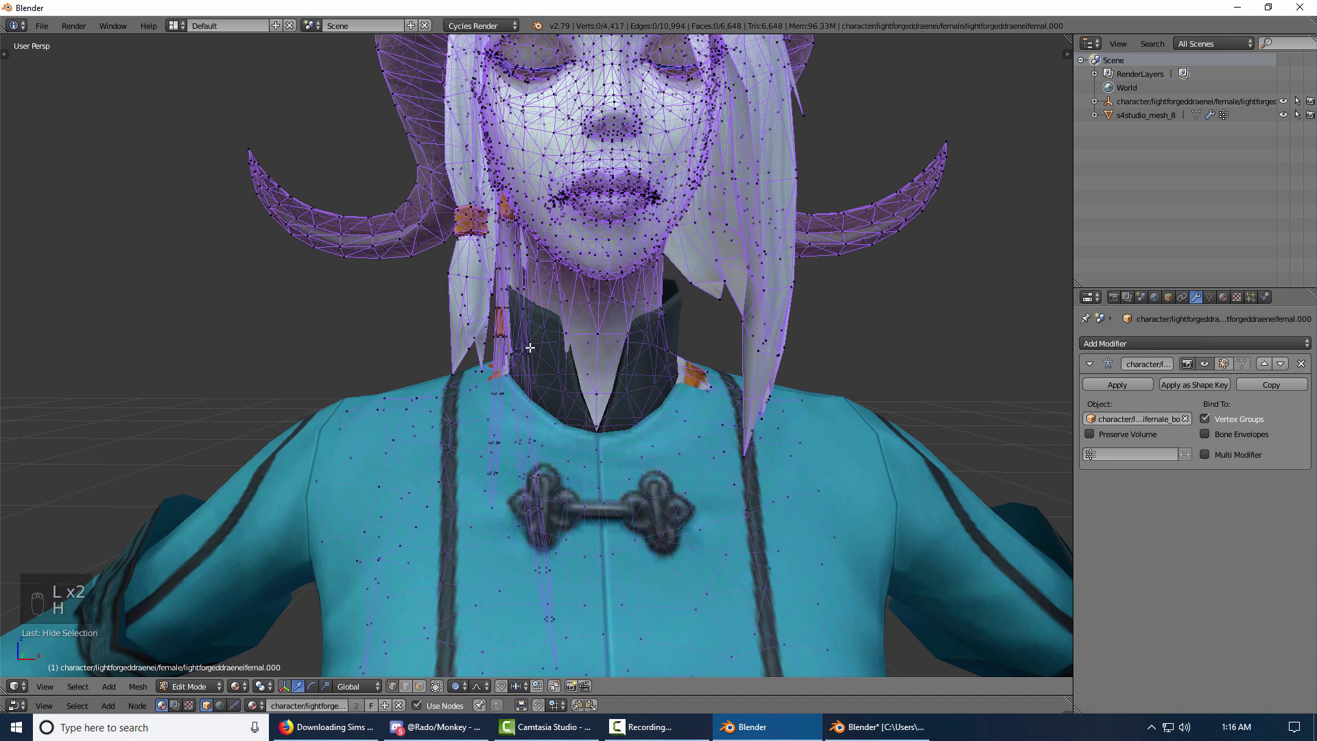
{"action": "key", "text": "l"}
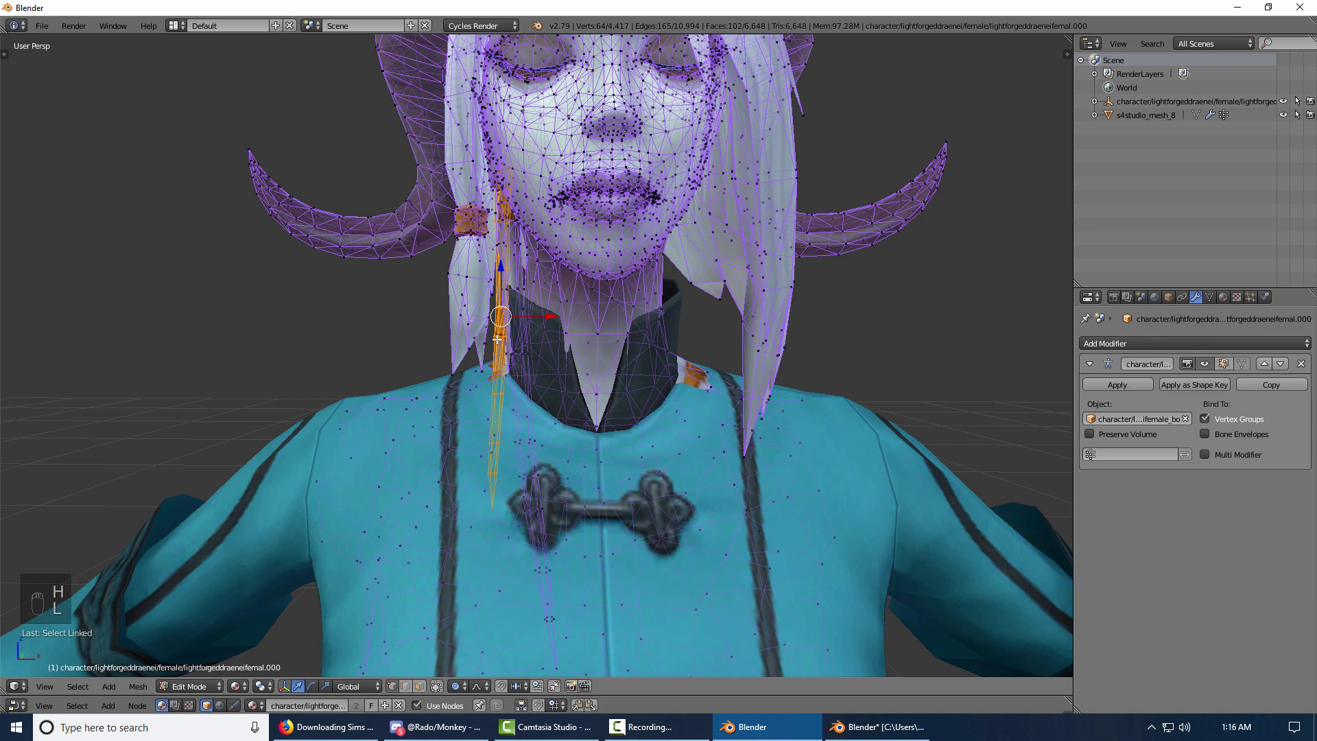
{"action": "key", "text": "h"}
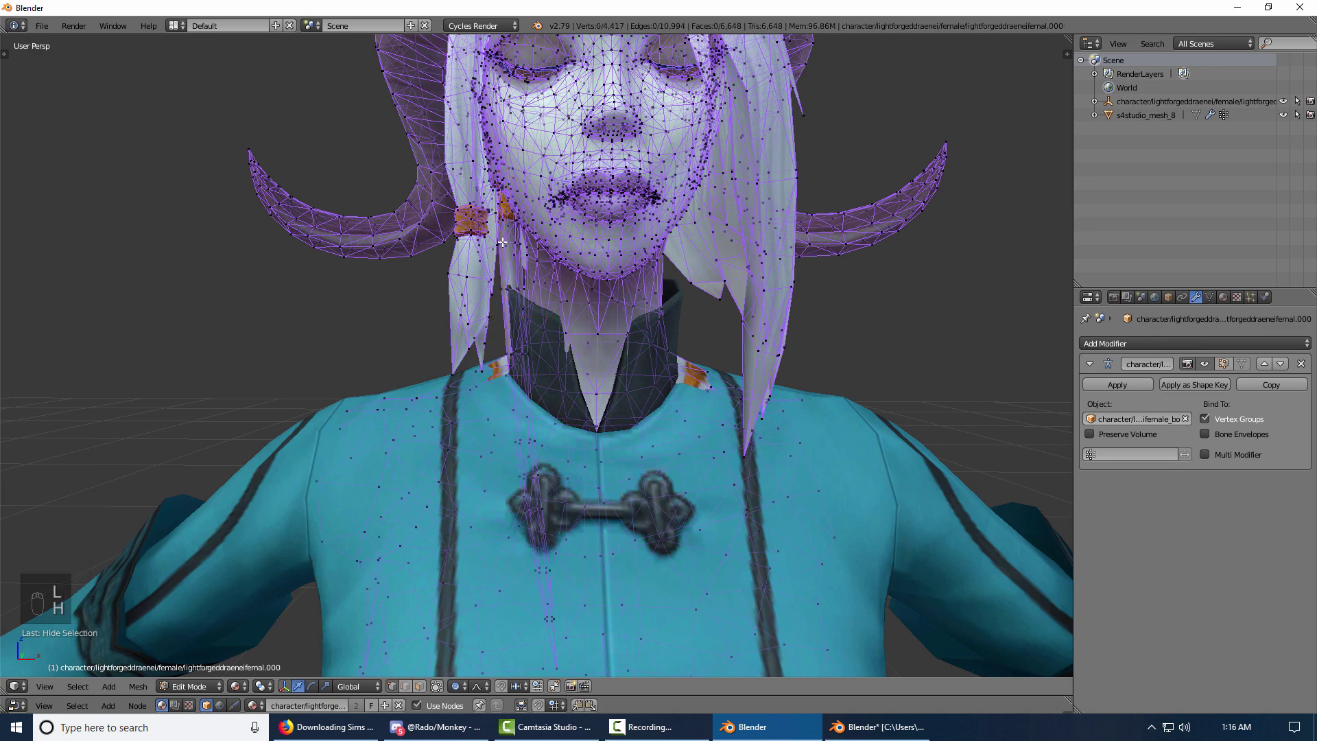
{"action": "key", "text": "l"}
{"action": "key", "text": "h"}
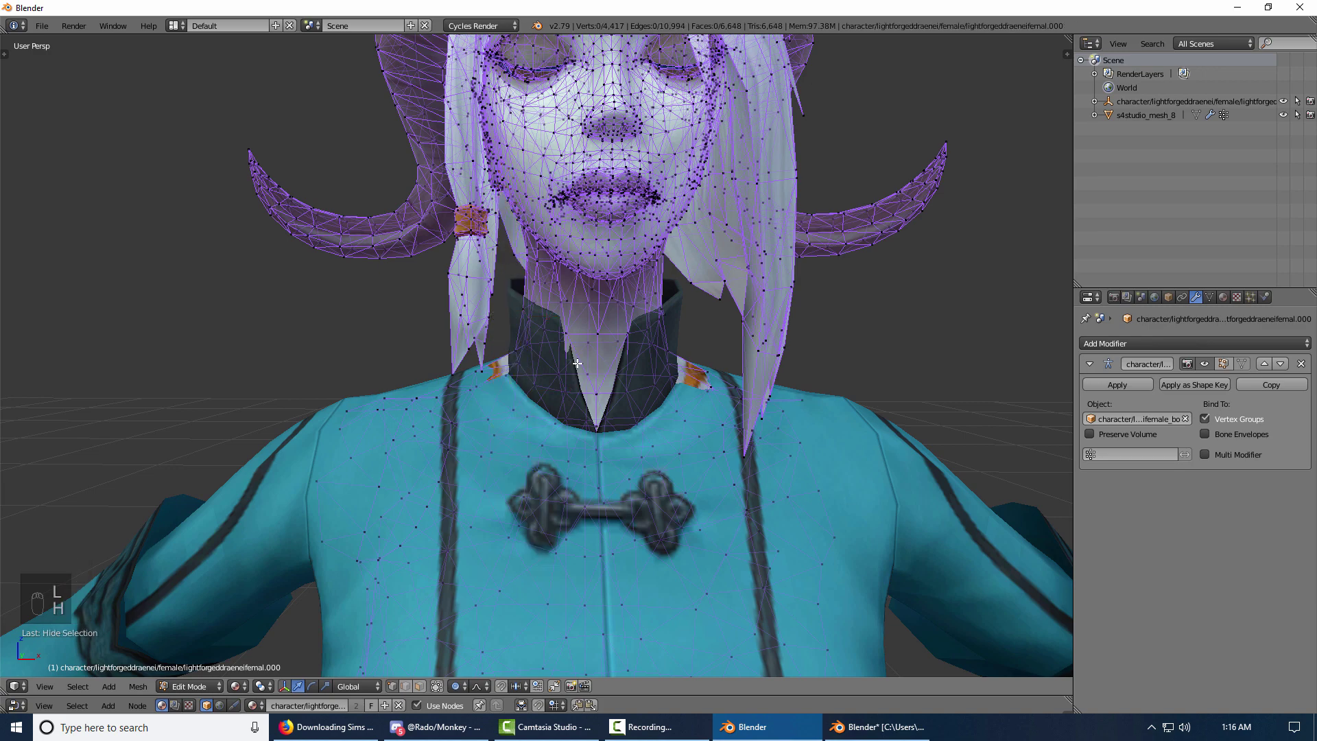
- Box-select the body's shoulder vertices on both sides of the collar, separate them into their own object and delete it
{"action": "middle_click_drag", "start_coordinate": [576, 364], "coordinate": [425, 336]}
{"action": "key", "text": "b"}
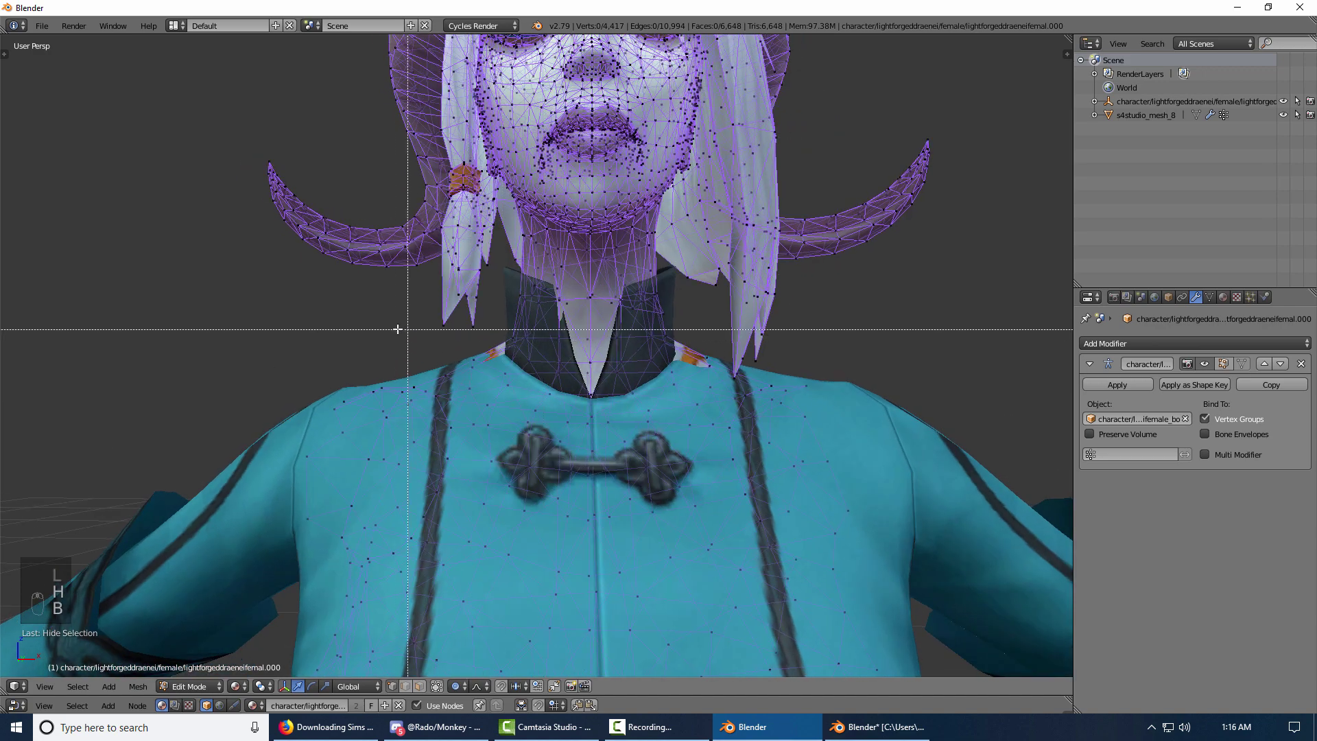
{"action": "left_click_drag", "start_coordinate": [368, 328], "coordinate": [541, 458]}
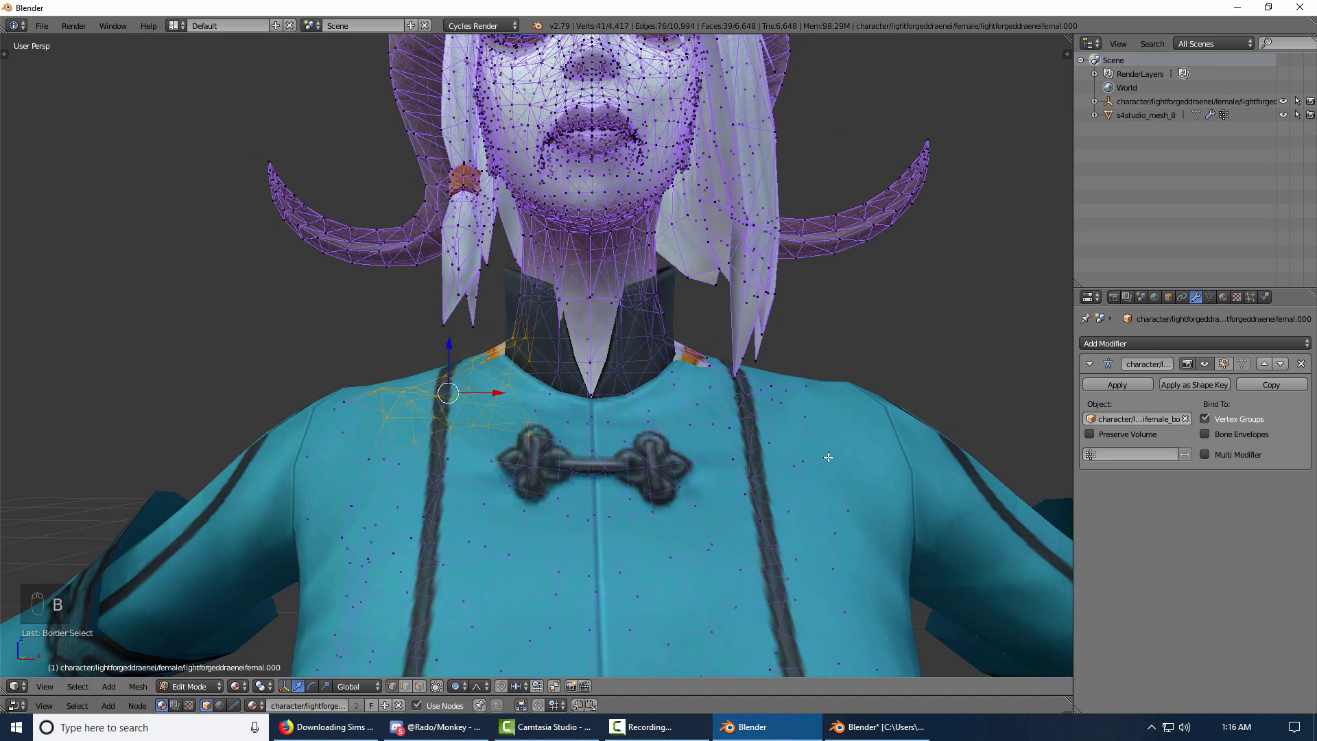
{"action": "key", "text": "n"}
{"action": "key", "text": "n"}
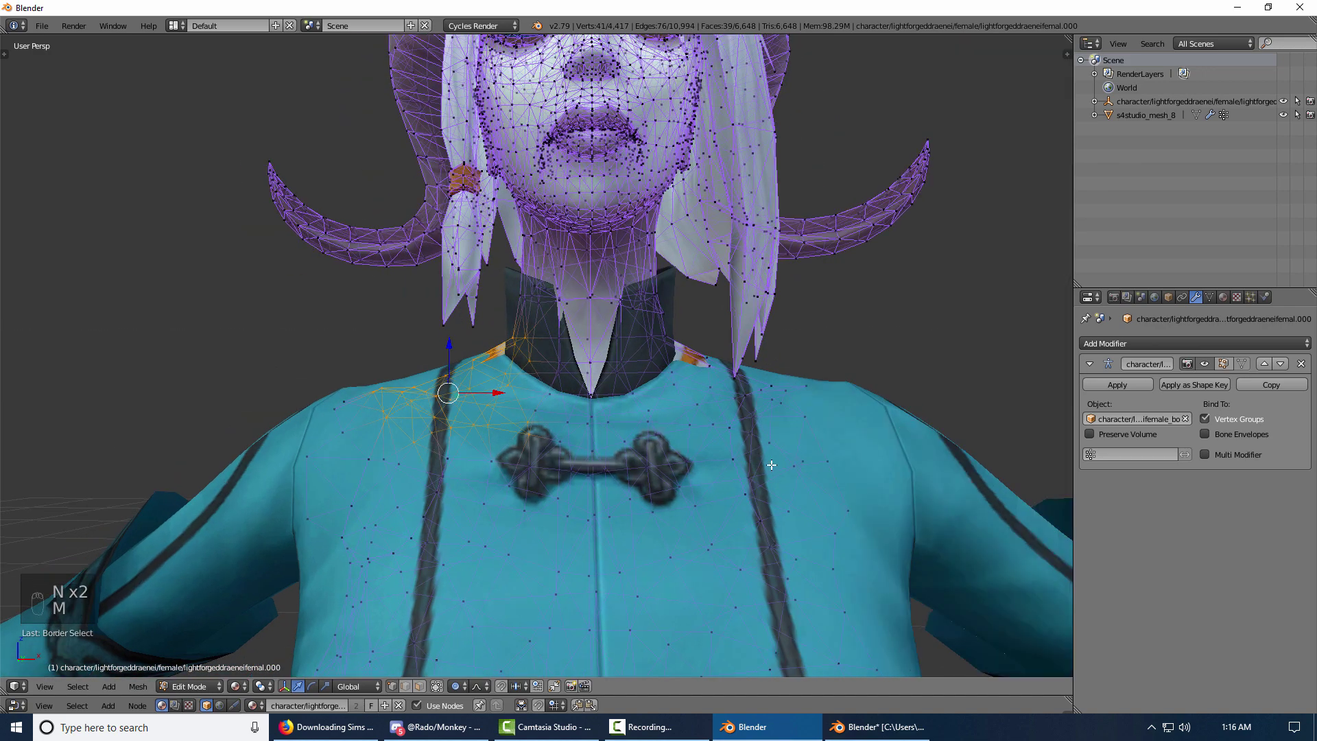
{"action": "key", "text": "b"}
{"action": "left_click_drag", "start_coordinate": [737, 387], "coordinate": [652, 327]}
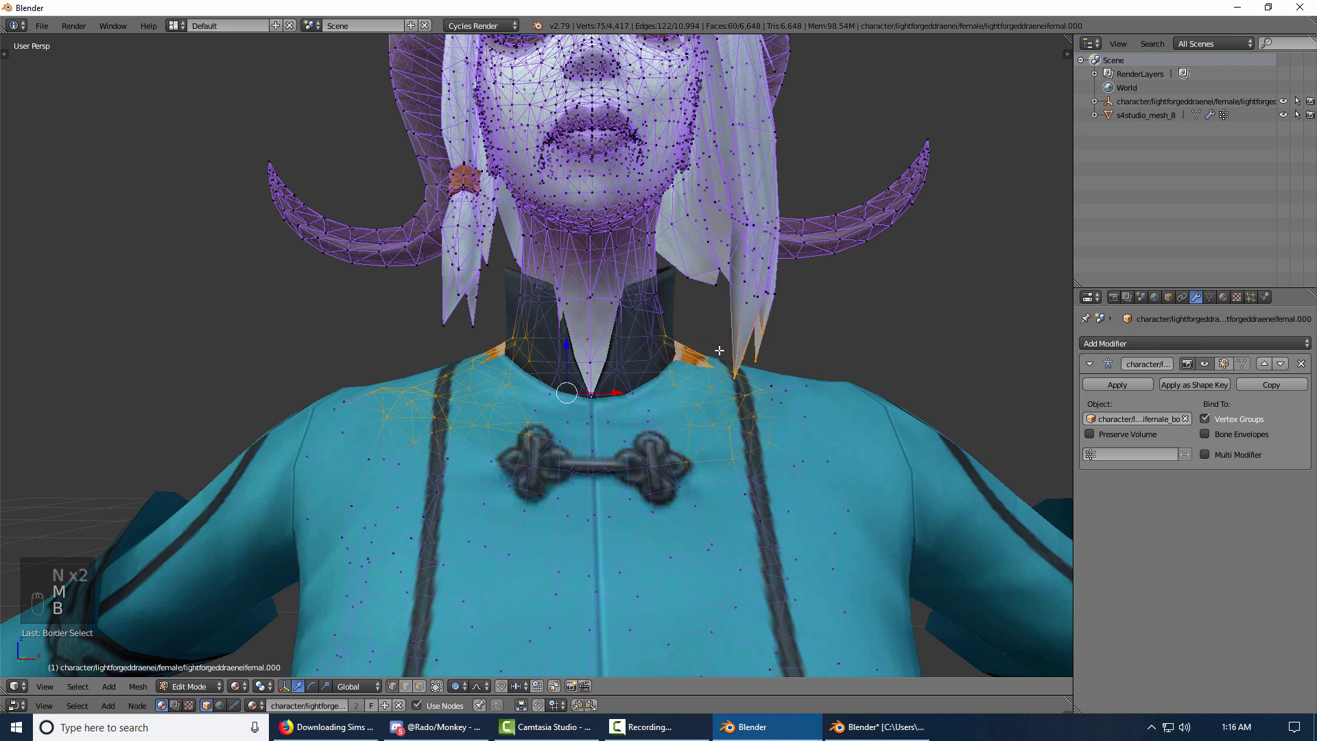
{"action": "key", "text": "p"}
{"action": "left_click", "coordinate": [718, 350]}
{"action": "key", "text": "Tab"}
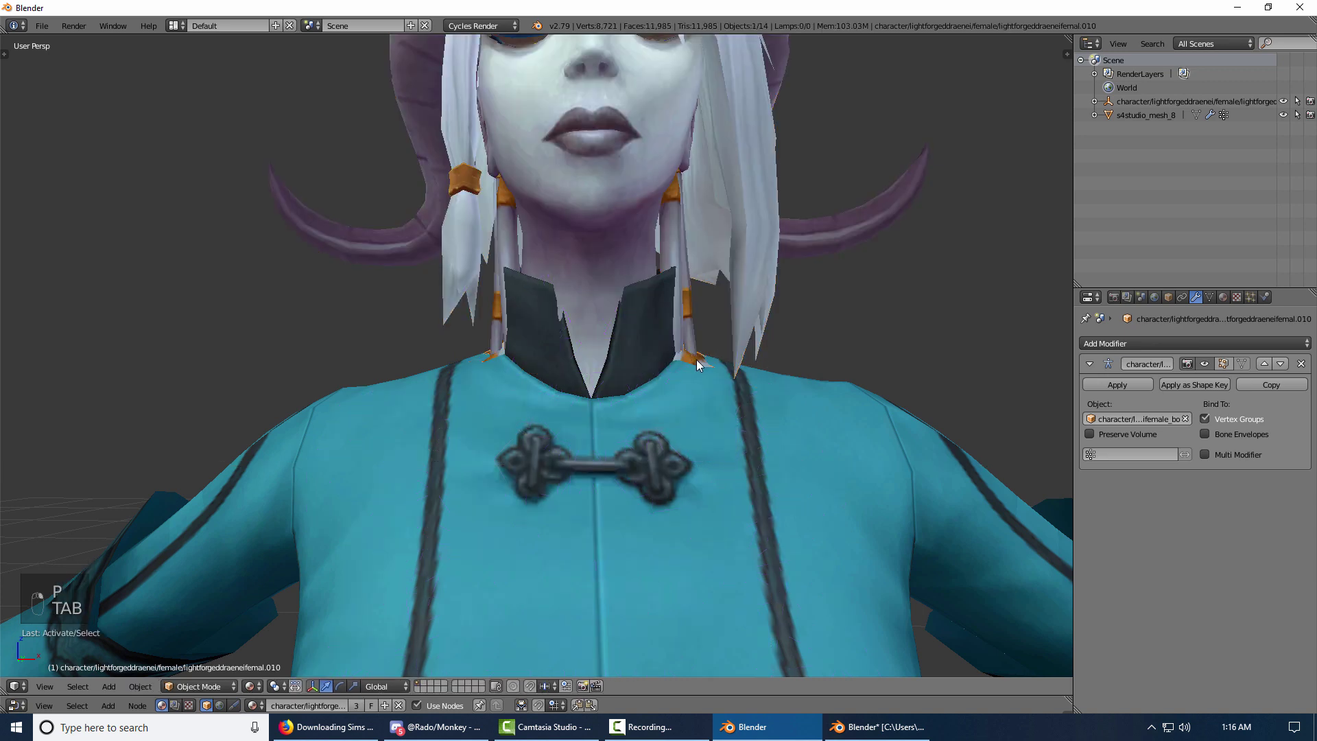
{"action": "key", "text": "Delete"}
{"action": "left_click", "coordinate": [696, 359]}
{"action": "scroll", "coordinate": [719, 450], "scroll_direction": "down", "scroll_amount": 5}
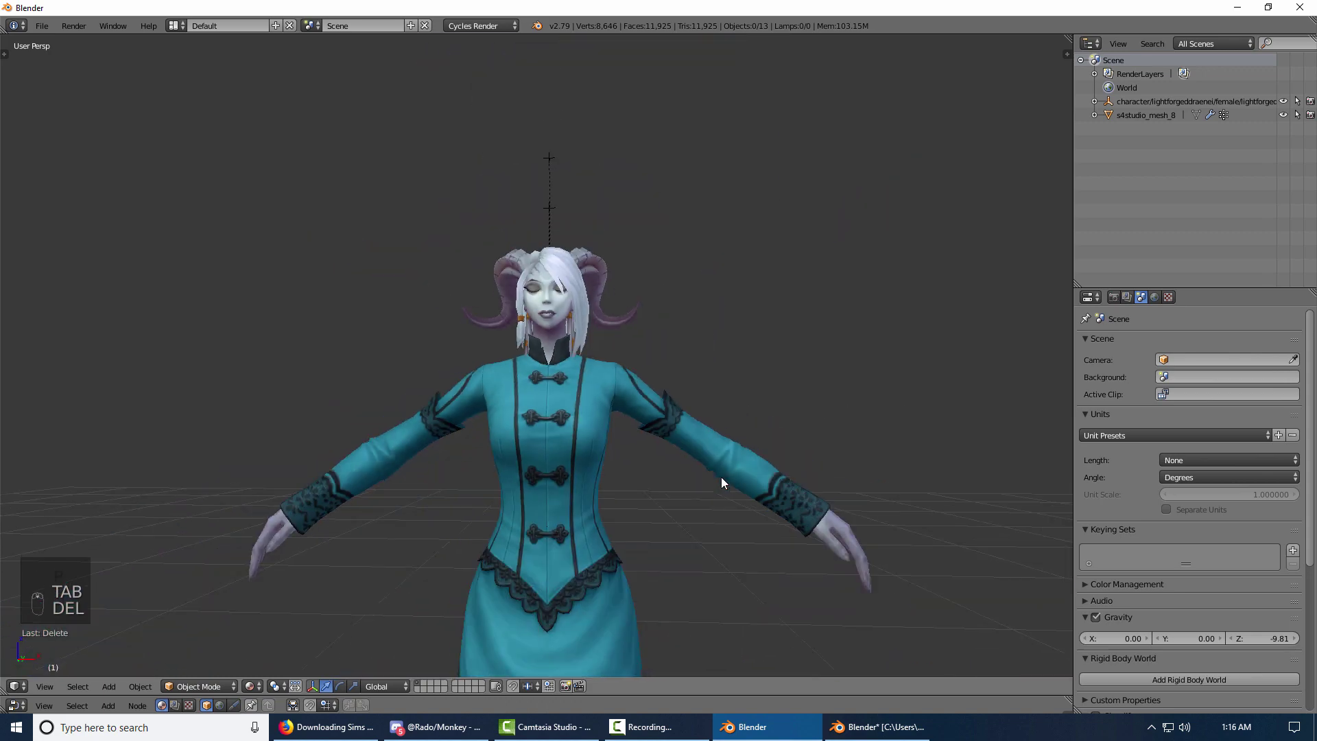
- Enter Edit Mode on the dress and select the two vertices at the tips of the front collar opening
{"action": "scroll", "coordinate": [722, 475], "scroll_direction": "up", "scroll_amount": 3}
{"action": "scroll", "coordinate": [722, 476], "scroll_direction": "up", "scroll_amount": 2}
{"action": "mouse_move", "coordinate": [679, 479]}
{"action": "middle_mouse_down"}
{"action": "mouse_move", "coordinate": [655, 500]}
{"action": "mouse_move", "coordinate": [759, 505]}
{"action": "mouse_move", "coordinate": [664, 488]}
{"action": "mouse_move", "coordinate": [692, 490]}
{"action": "middle_mouse_up"}
{"action": "scroll", "coordinate": [760, 505], "scroll_direction": "up", "scroll_amount": 2}
{"action": "right_click", "coordinate": [515, 371]}
{"action": "middle_click_drag", "start_coordinate": [516, 372], "coordinate": [665, 366]}
{"action": "key", "text": "Tab"}
{"action": "right_click", "coordinate": [560, 351]}
{"action": "key", "text": "ctrl+z"}
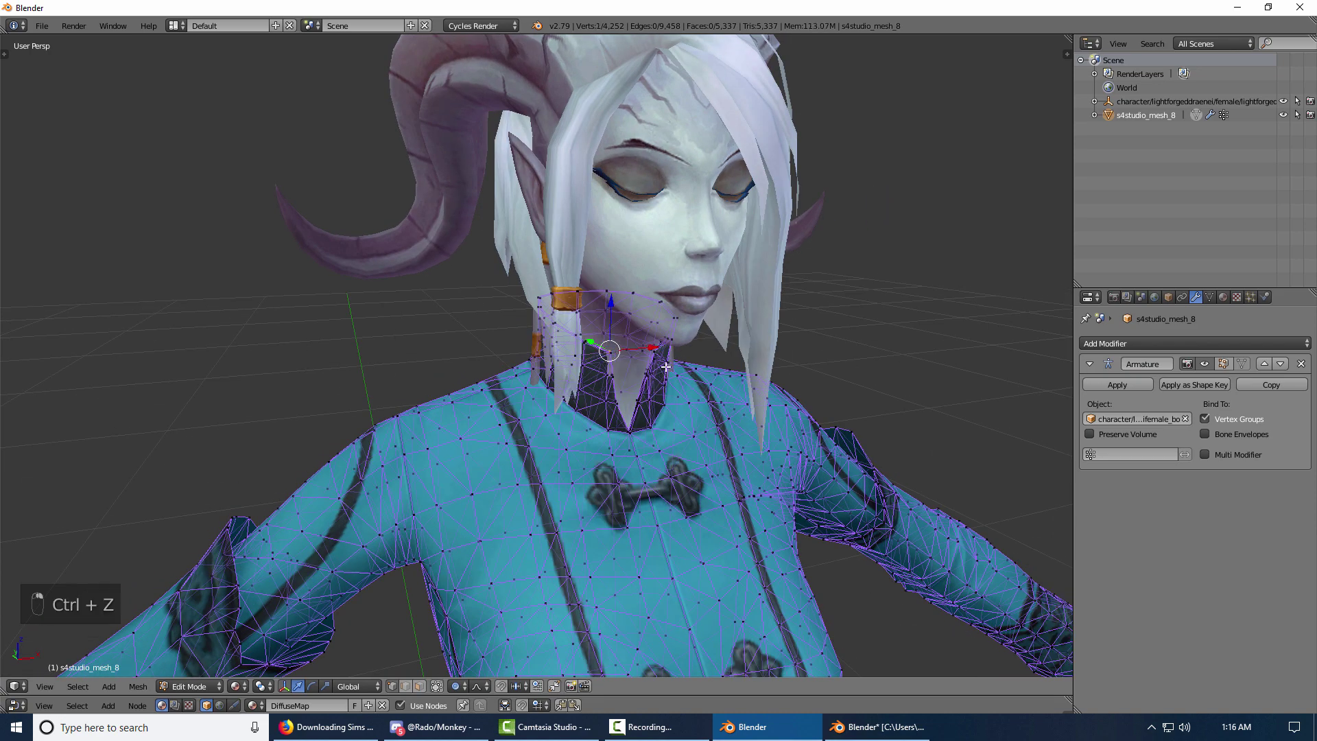
{"action": "key", "text": "ctrl+z"}
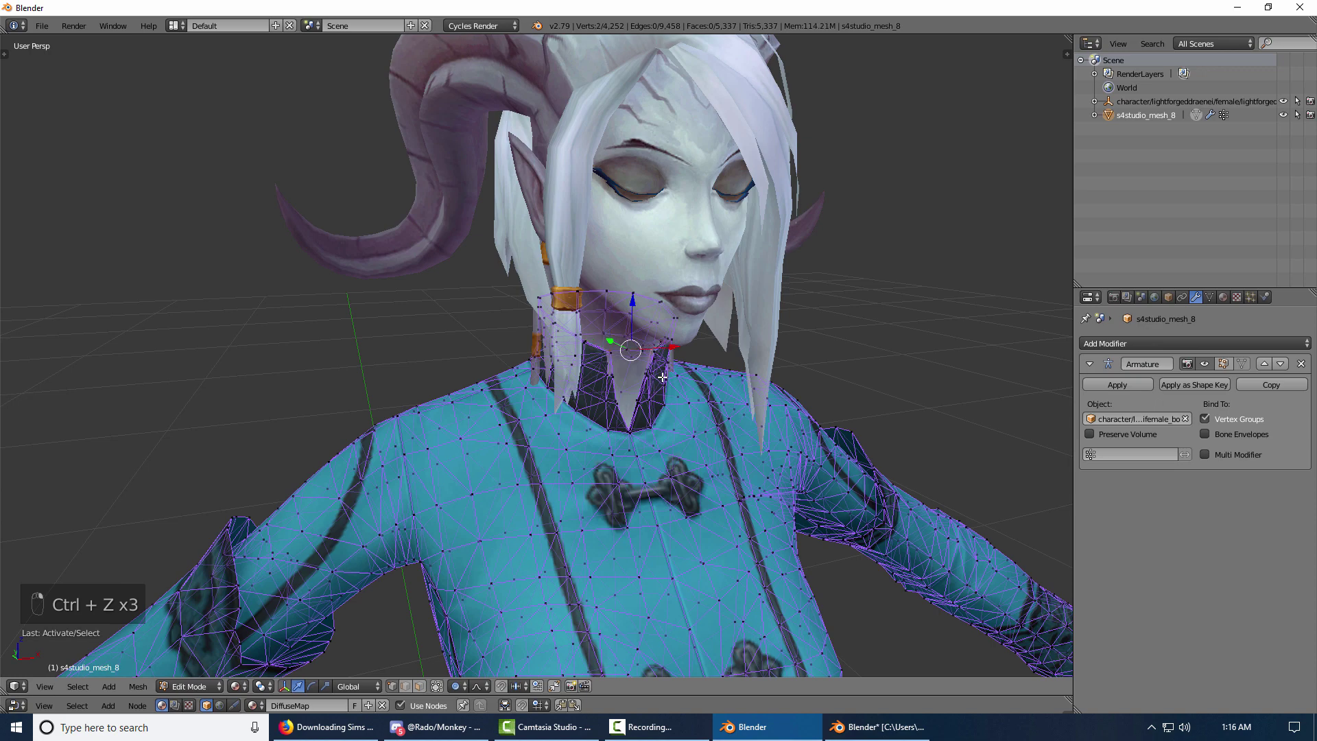
- Shift the selected collar vertices slightly along the Y axis with smooth proportional editing at size 0.06, leave Edit Mode and deselect everything
{"action": "middle_click_drag", "start_coordinate": [662, 377], "coordinate": [698, 381]}
{"action": "key", "text": "g"}
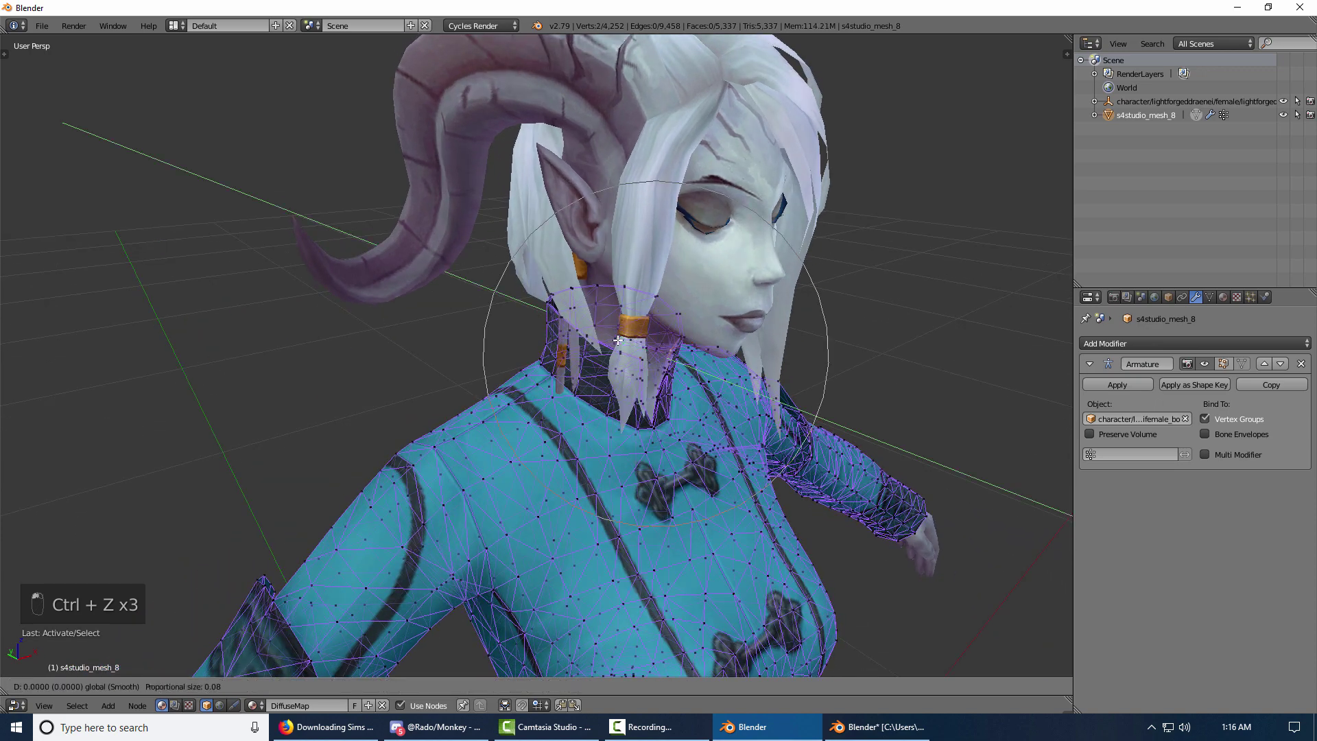
{"action": "scroll", "coordinate": [619, 340], "scroll_direction": "up", "scroll_amount": 3}
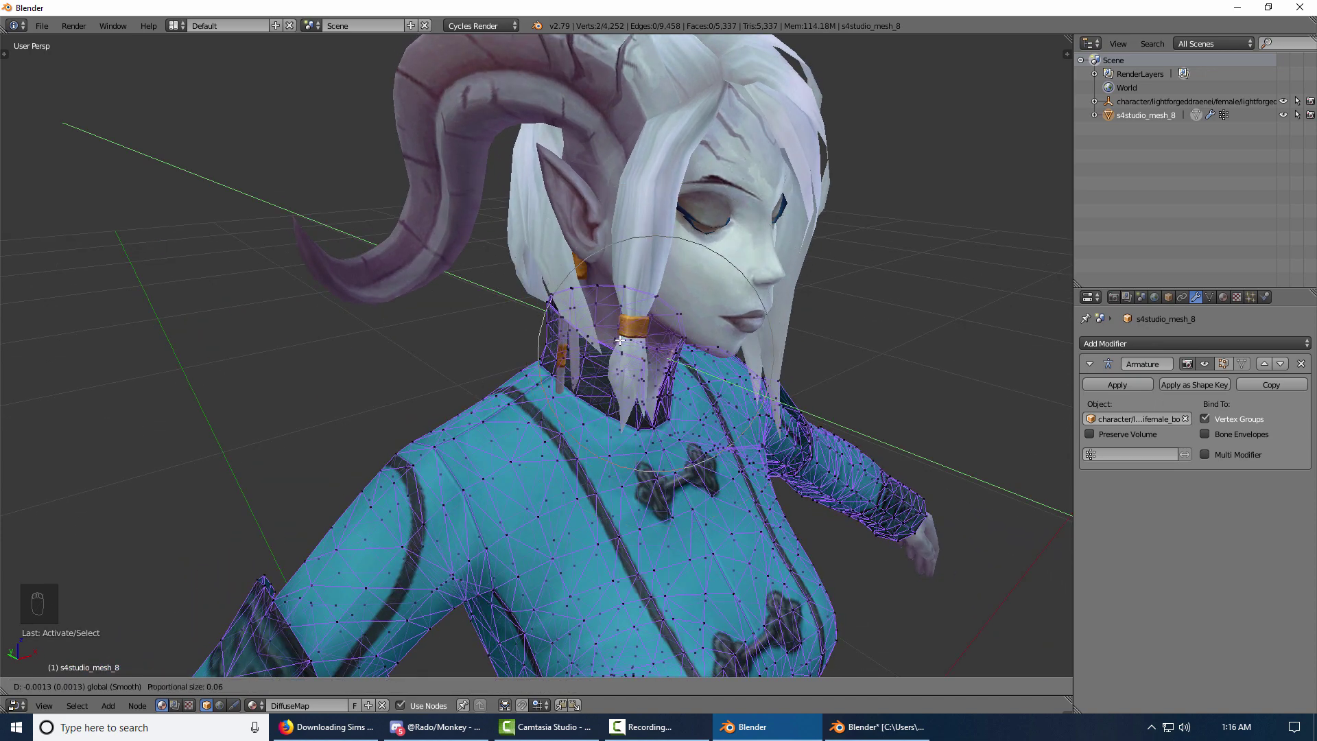
{"action": "left_click", "coordinate": [622, 340]}
{"action": "key", "text": "Tab"}
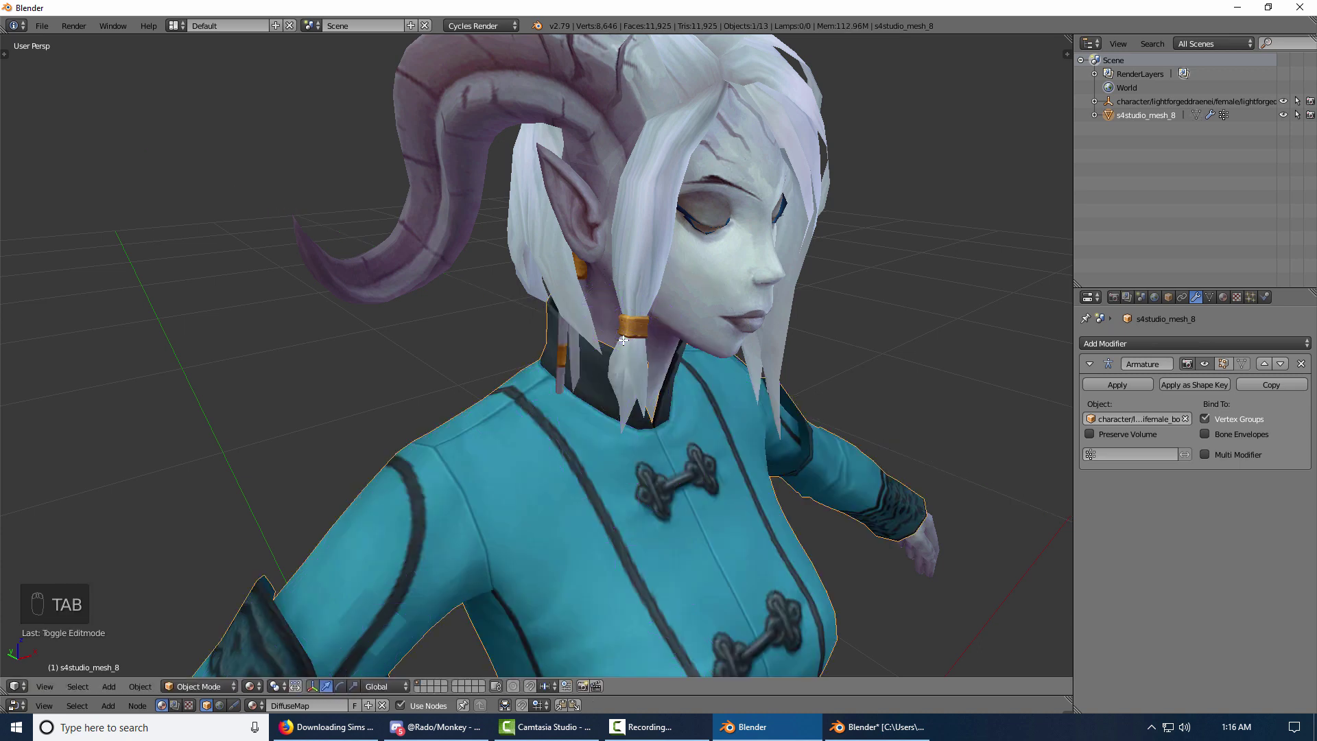
{"action": "key", "text": "a"}
{"action": "key", "text": "a"}
- Examine the whole dressed character from the front and side at several distances for remaining clipping
{"action": "middle_click_drag", "start_coordinate": [887, 507], "coordinate": [793, 468]}
{"action": "scroll", "coordinate": [793, 468], "scroll_direction": "down", "scroll_amount": 6}
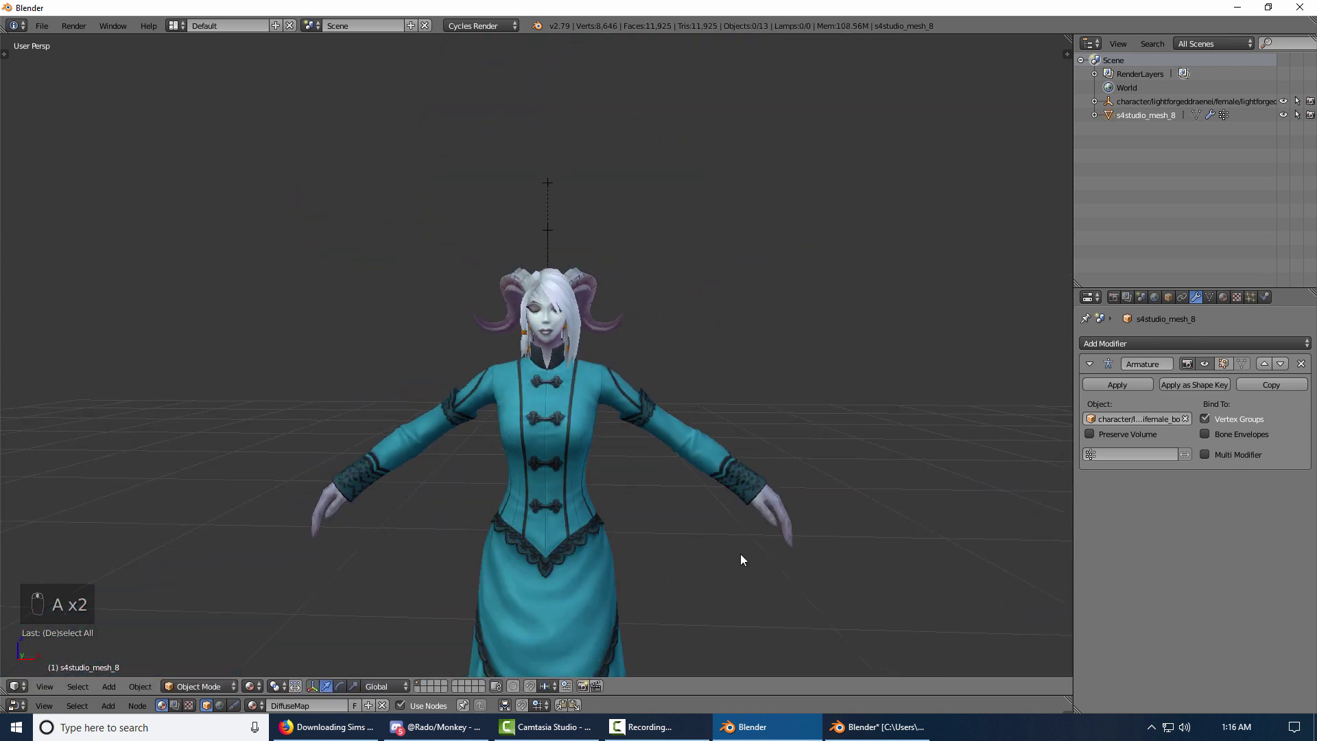
{"action": "scroll", "coordinate": [705, 343], "scroll_direction": "up", "scroll_amount": 2}
{"action": "mouse_move", "coordinate": [742, 324]}
{"action": "middle_mouse_down"}
{"action": "mouse_move", "coordinate": [705, 343]}
{"action": "mouse_move", "coordinate": [758, 340]}
{"action": "mouse_move", "coordinate": [483, 336]}
{"action": "mouse_move", "coordinate": [807, 338]}
{"action": "mouse_move", "coordinate": [729, 338]}
{"action": "middle_mouse_up"}
{"action": "scroll", "coordinate": [705, 346], "scroll_direction": "up", "scroll_amount": 2}
{"action": "scroll", "coordinate": [759, 337], "scroll_direction": "down", "scroll_amount": 2}
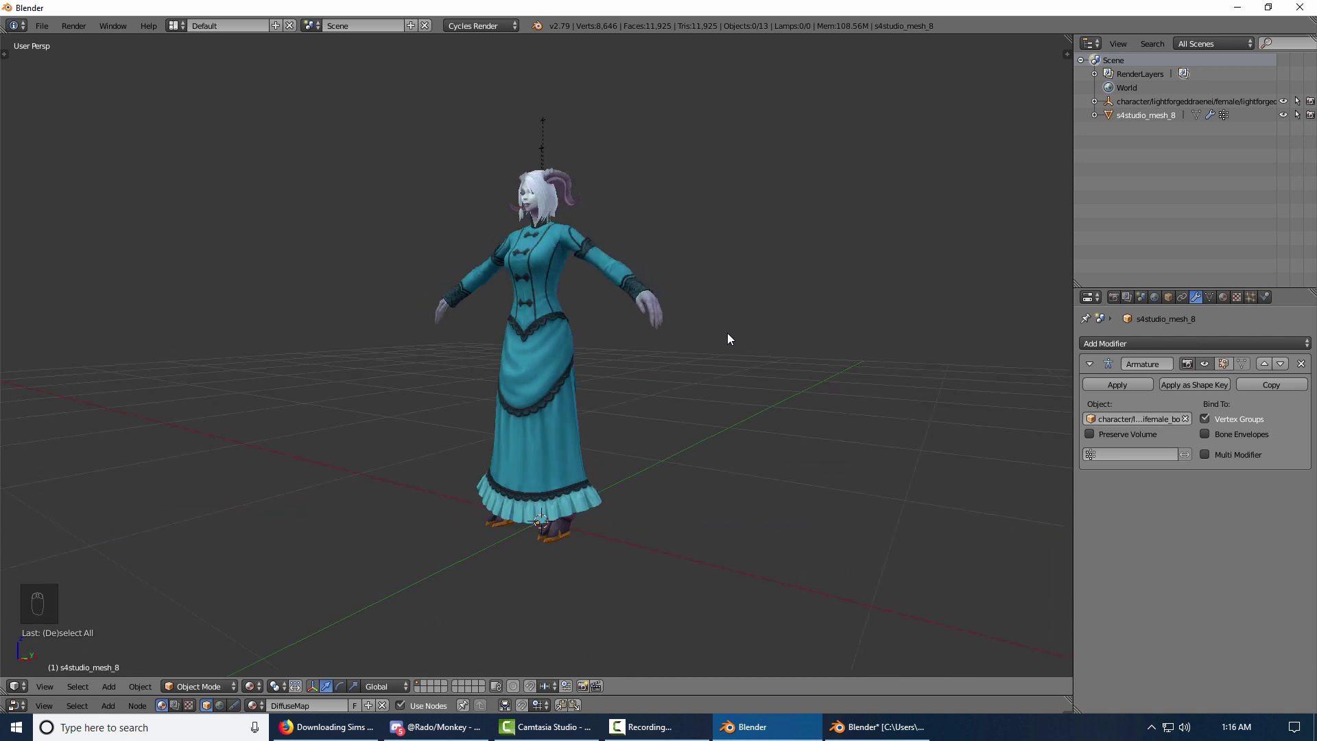
{"action": "scroll", "coordinate": [726, 341], "scroll_direction": "up", "scroll_amount": 3}
{"action": "middle_click_drag", "start_coordinate": [668, 416], "coordinate": [685, 411]}
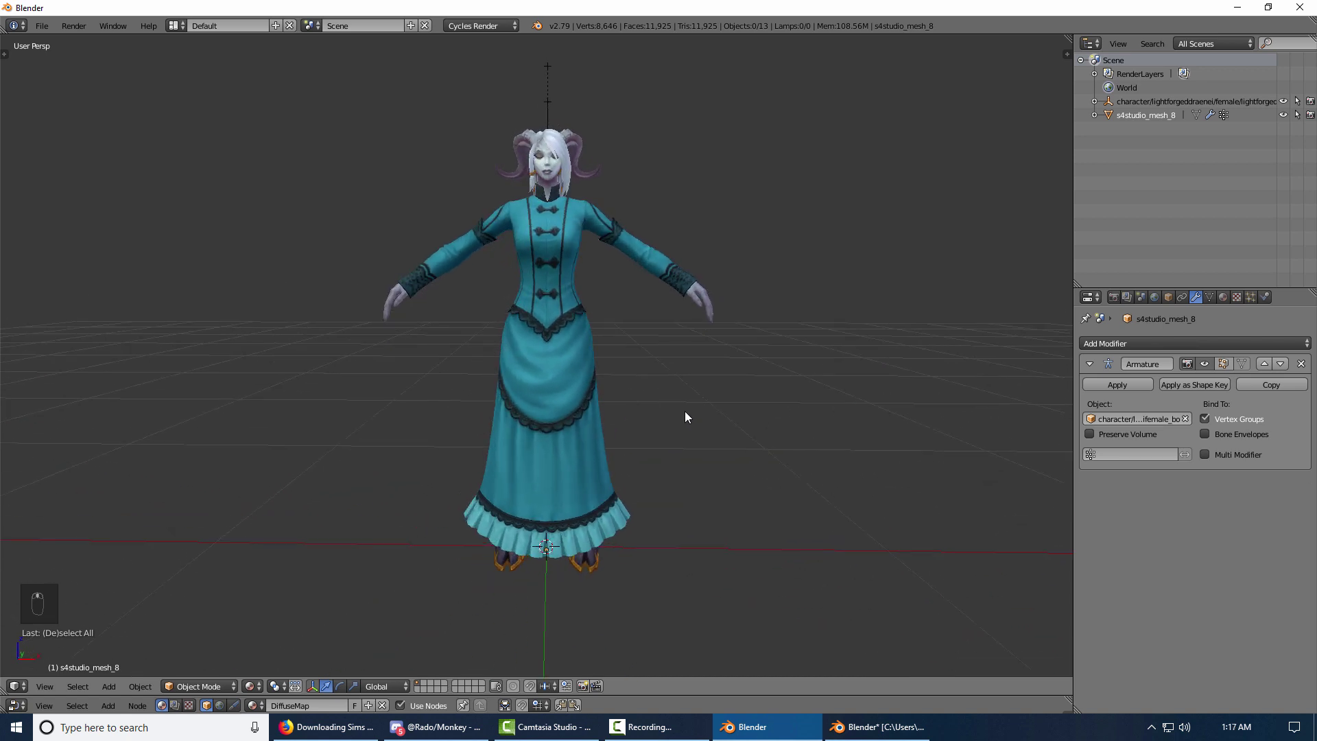